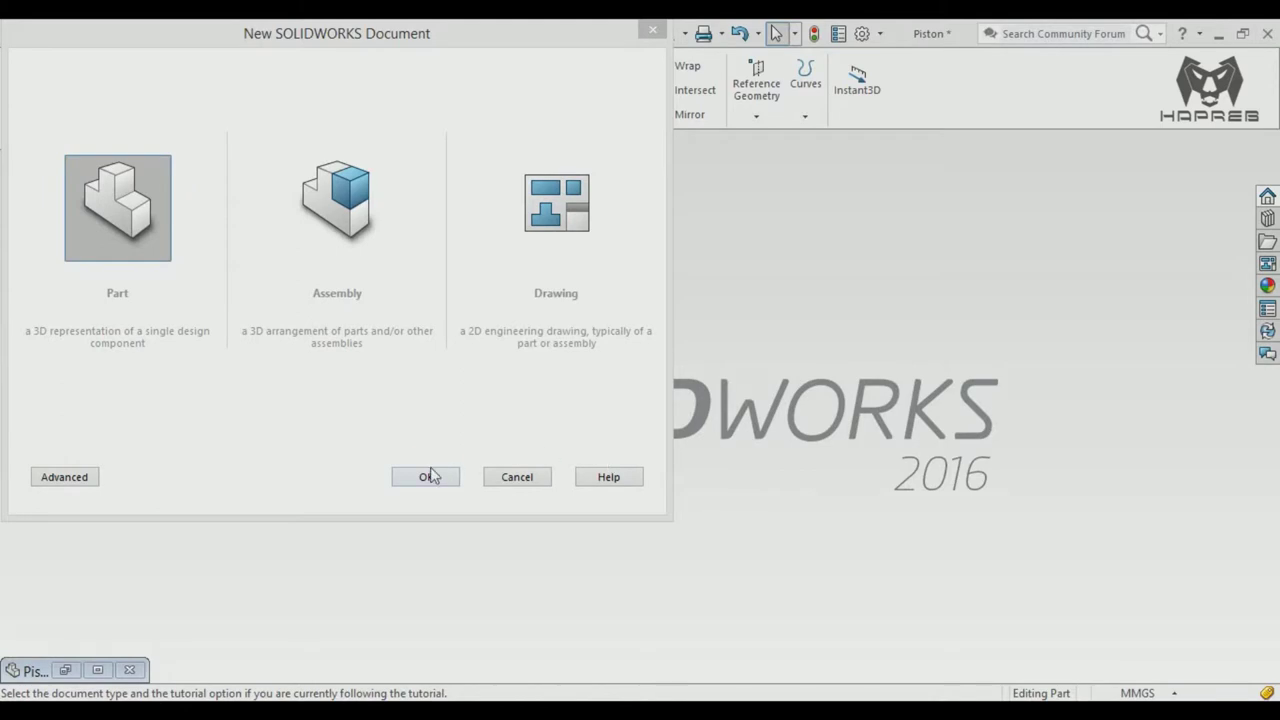
Step: Create a new blank Part document (Part5) from the New SOLIDWORKS Document dialog
left_click(431, 476)
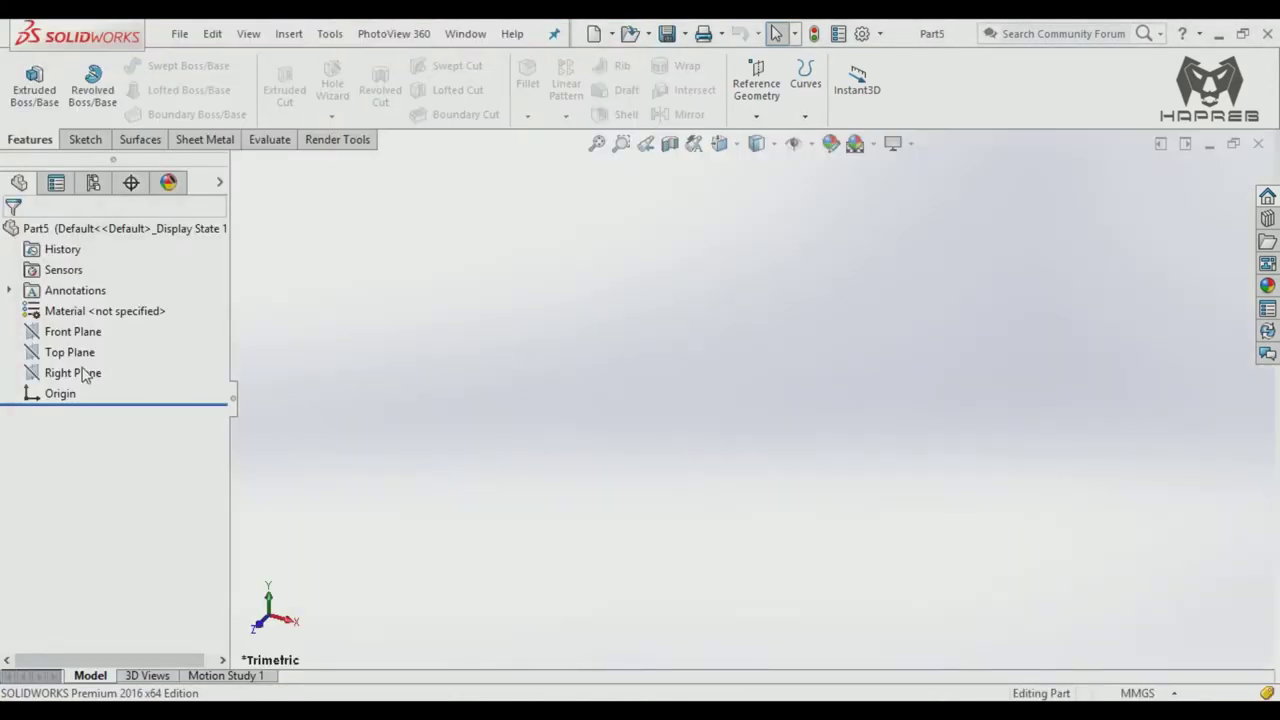
Step: Start a new sketch on the Right Plane
left_click(85, 373)
left_click(100, 347)
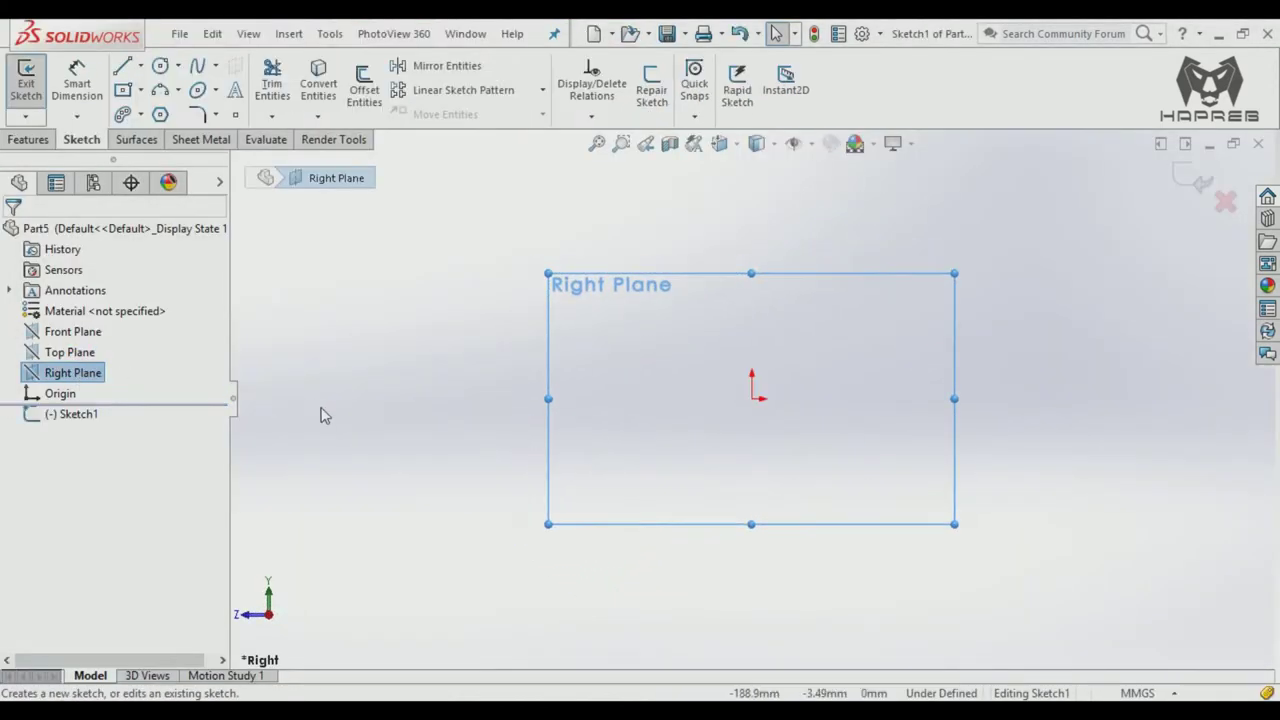
left_click(326, 382)
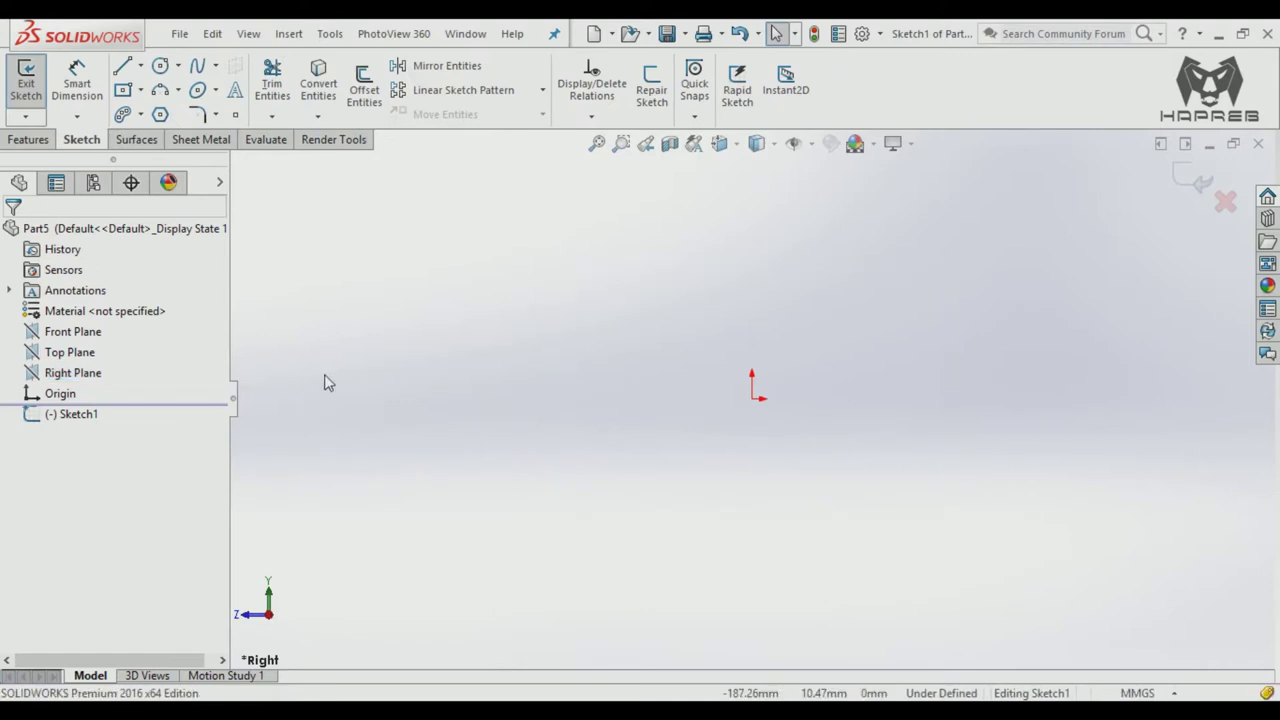
Step: Draw a vertical construction centerline rising straight up from the origin
left_click(140, 66)
left_click(165, 111)
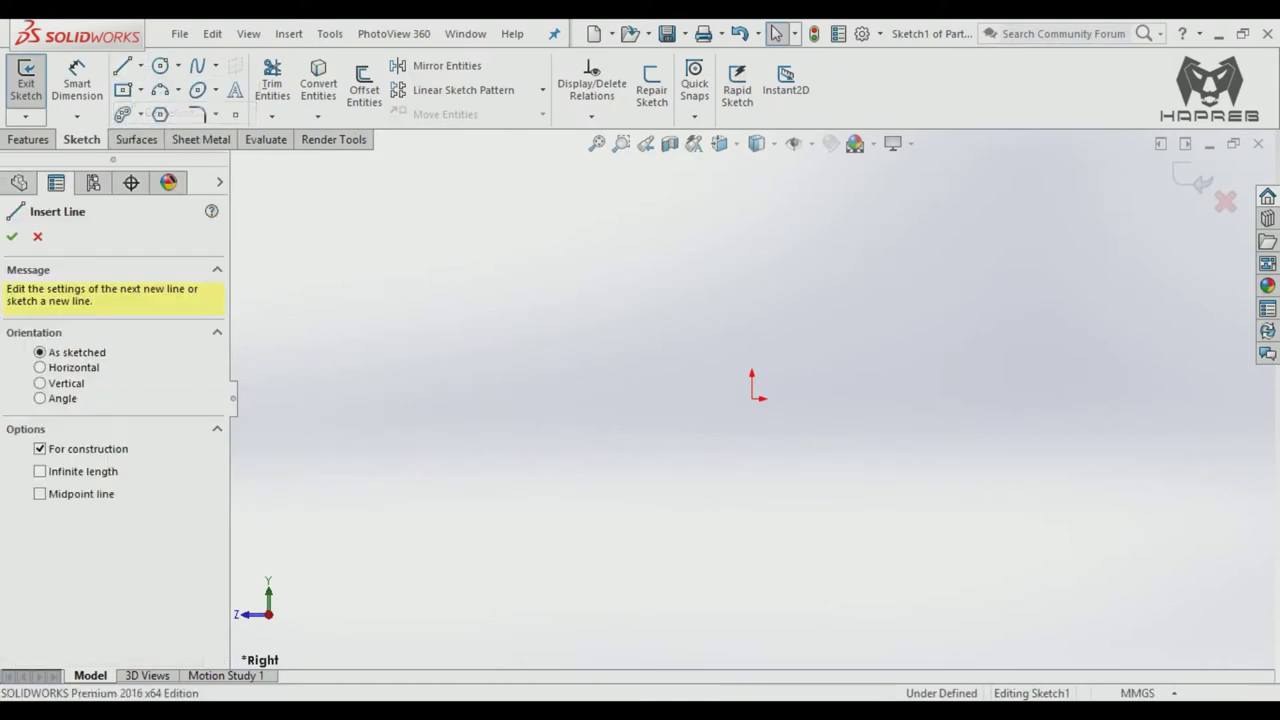
left_click(754, 399)
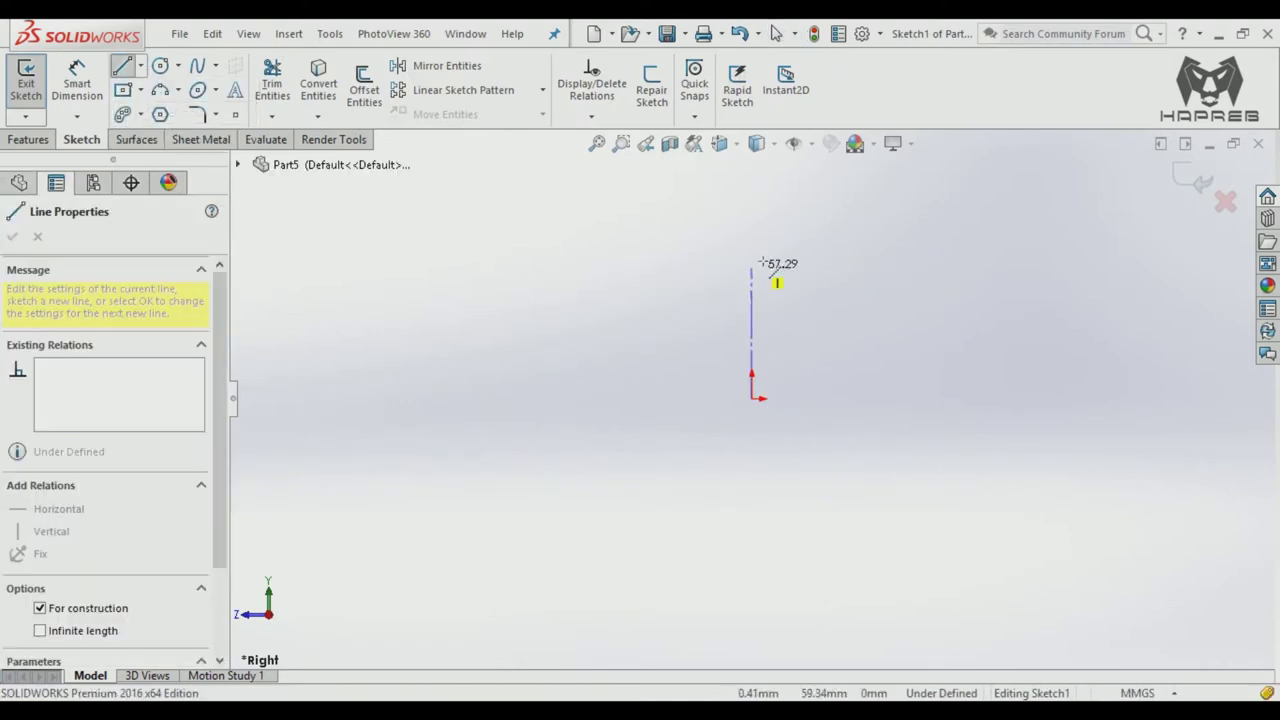
left_click(754, 183)
key("Escape")
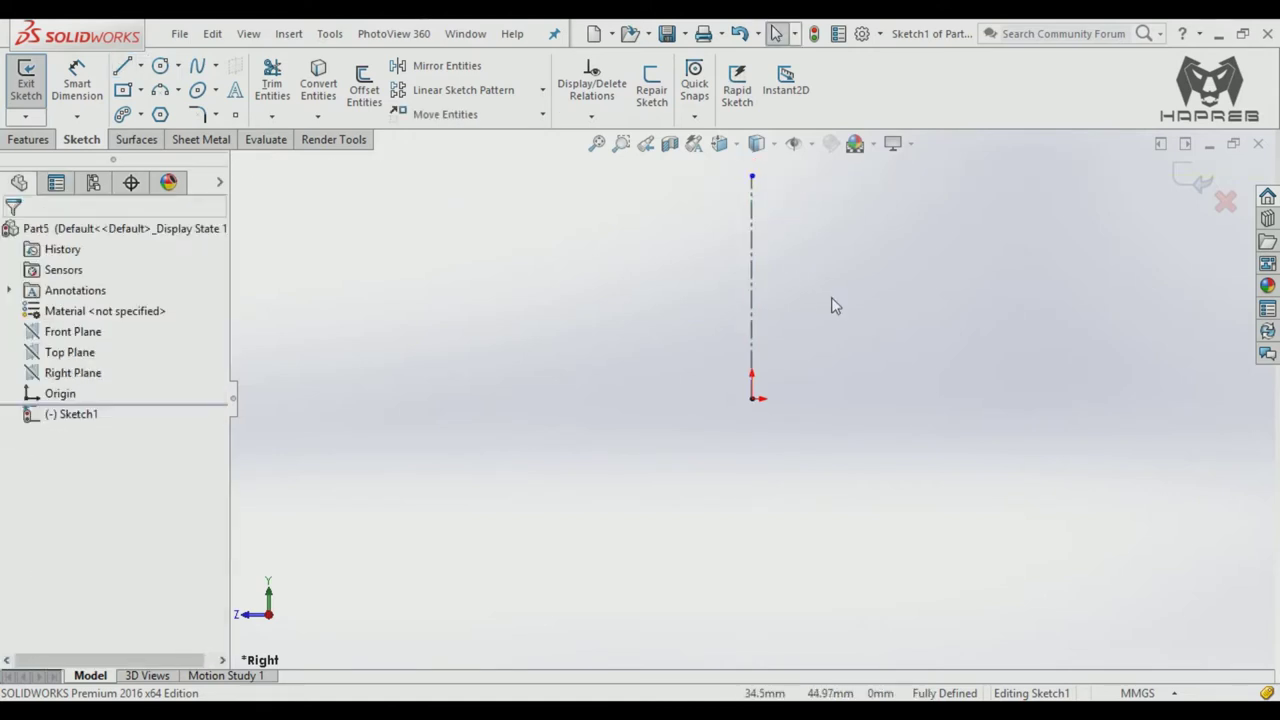
mouse_move(828, 347)
middle_mouse_down("ctrl")
mouse_move(740, 428)
mouse_move(763, 414)
middle_mouse_up("ctrl")
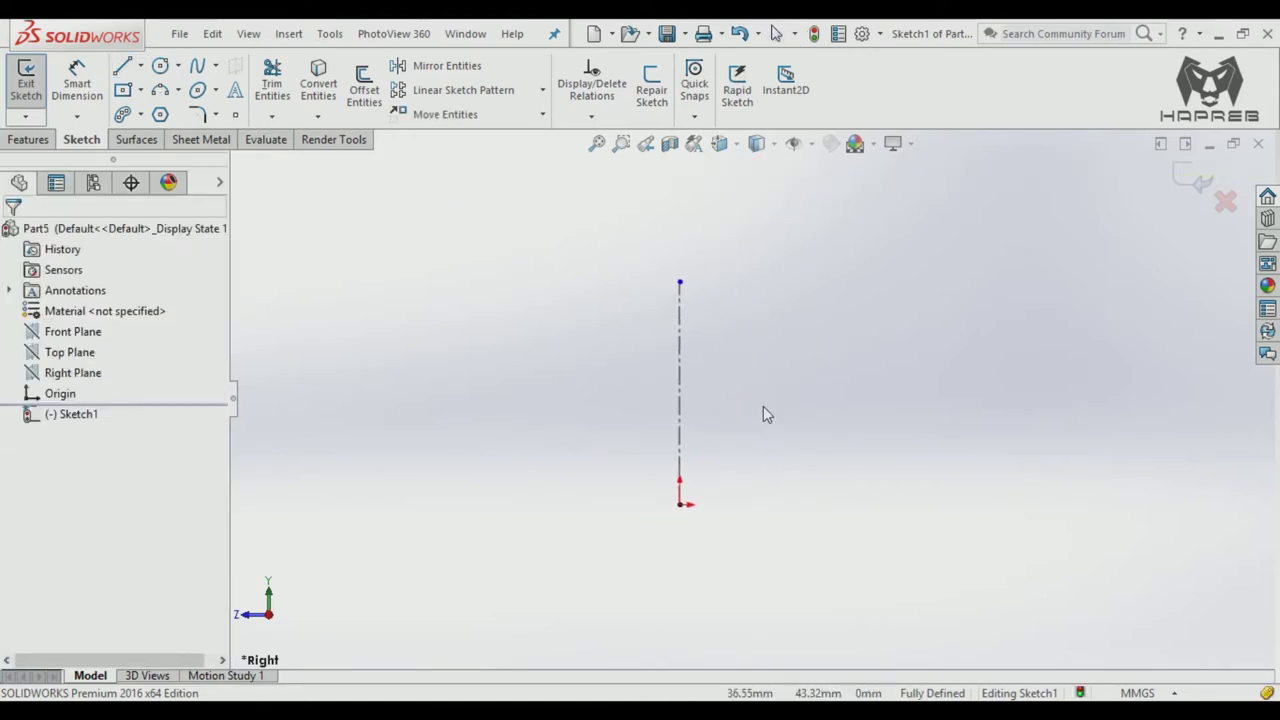
scroll(760, 426, "down", 3)
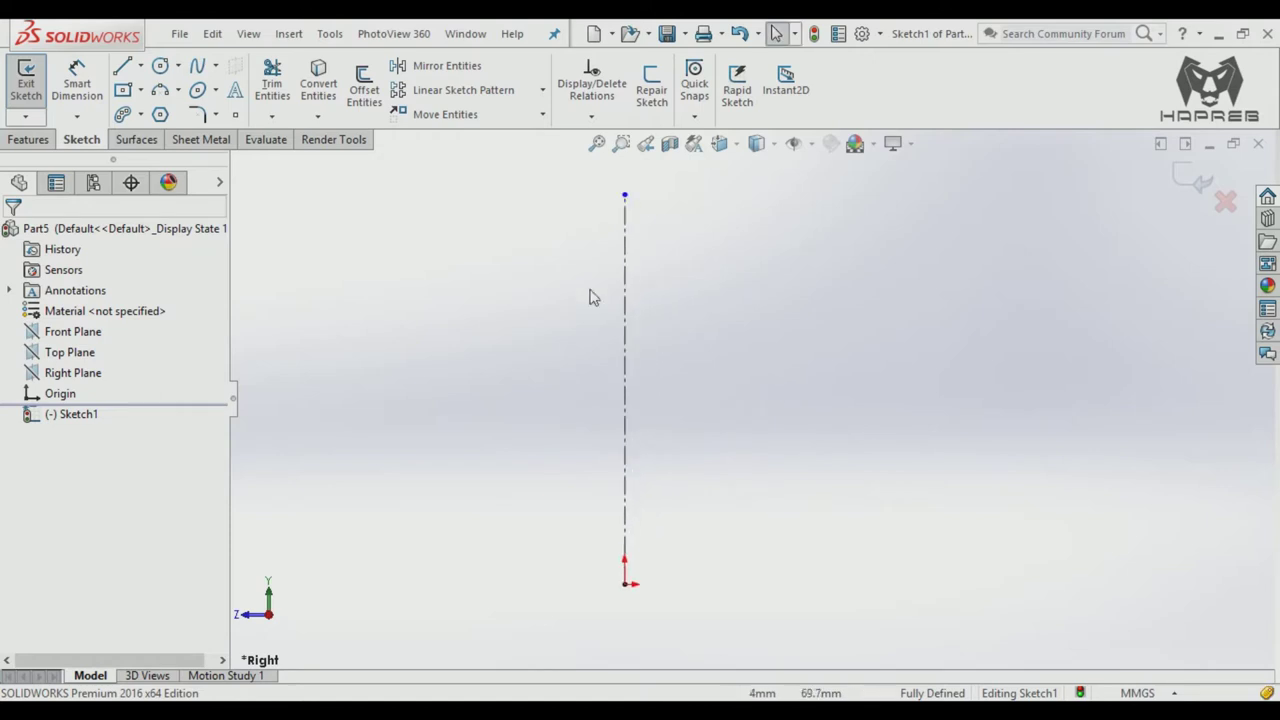
Step: Draw the profile's top edge and outer wall with two ring-groove notches
left_click(121, 66)
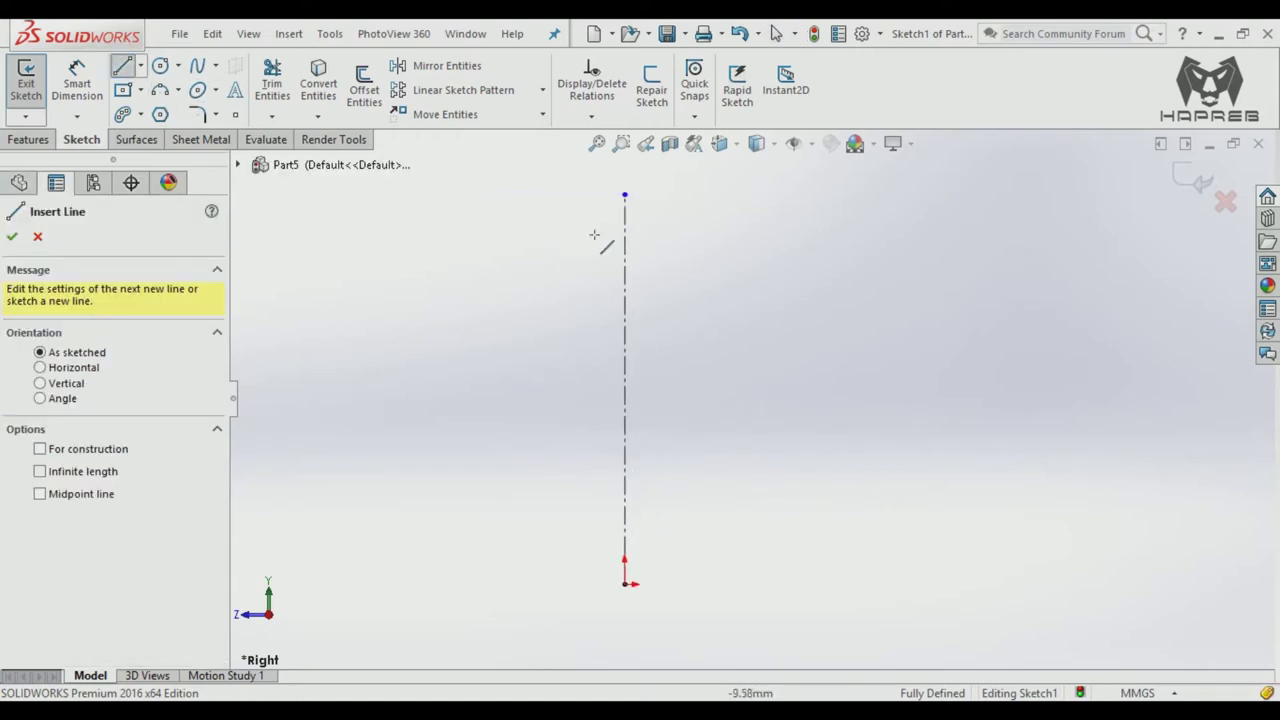
left_click(627, 231)
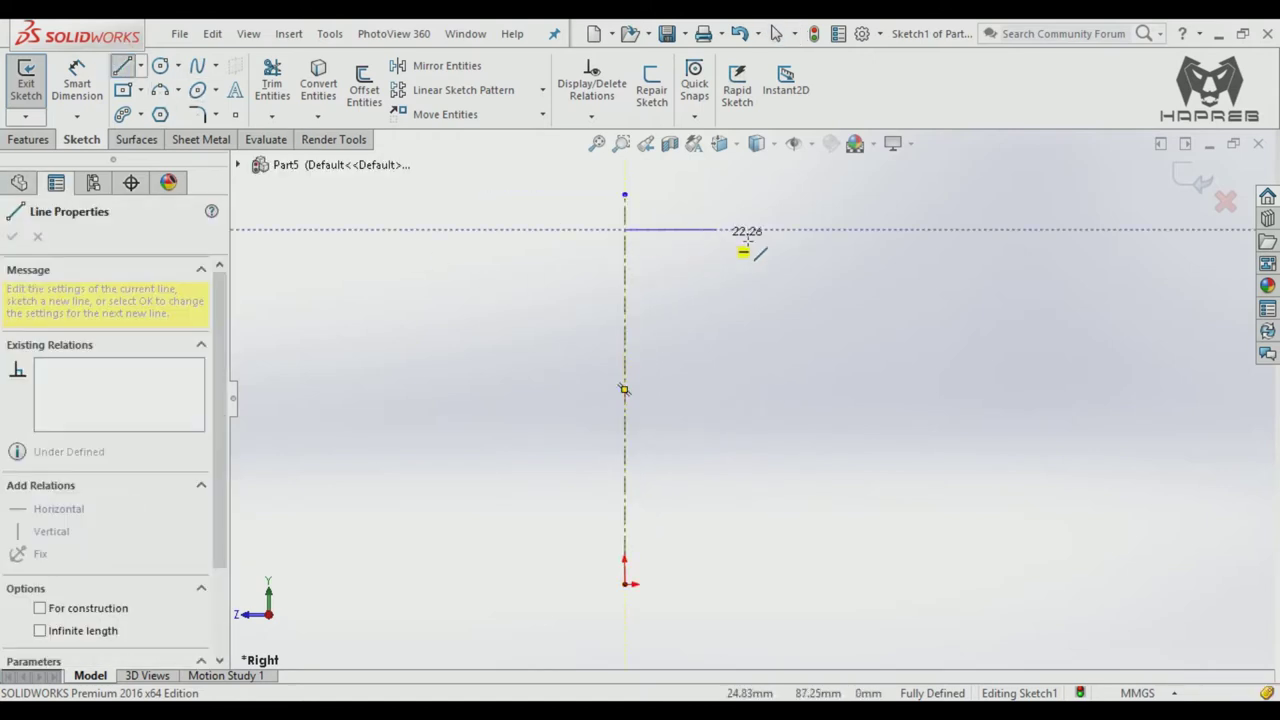
left_click(840, 231)
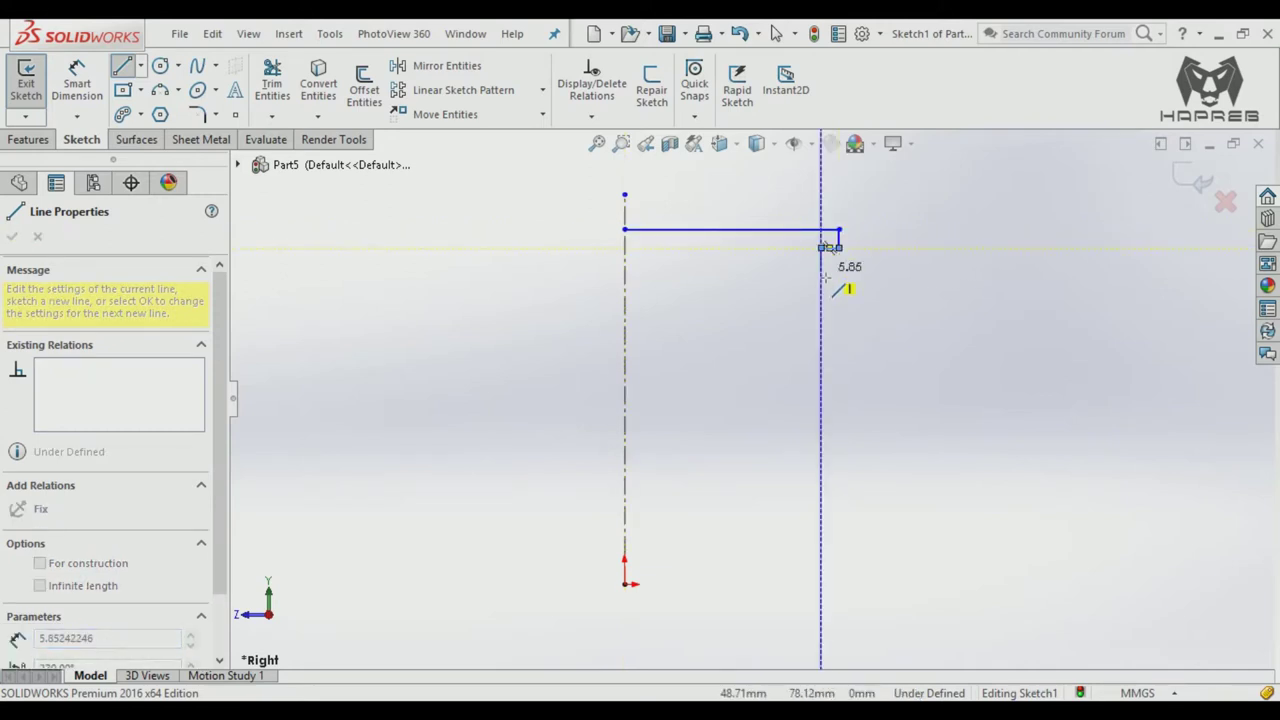
left_click(821, 247)
left_click(821, 268)
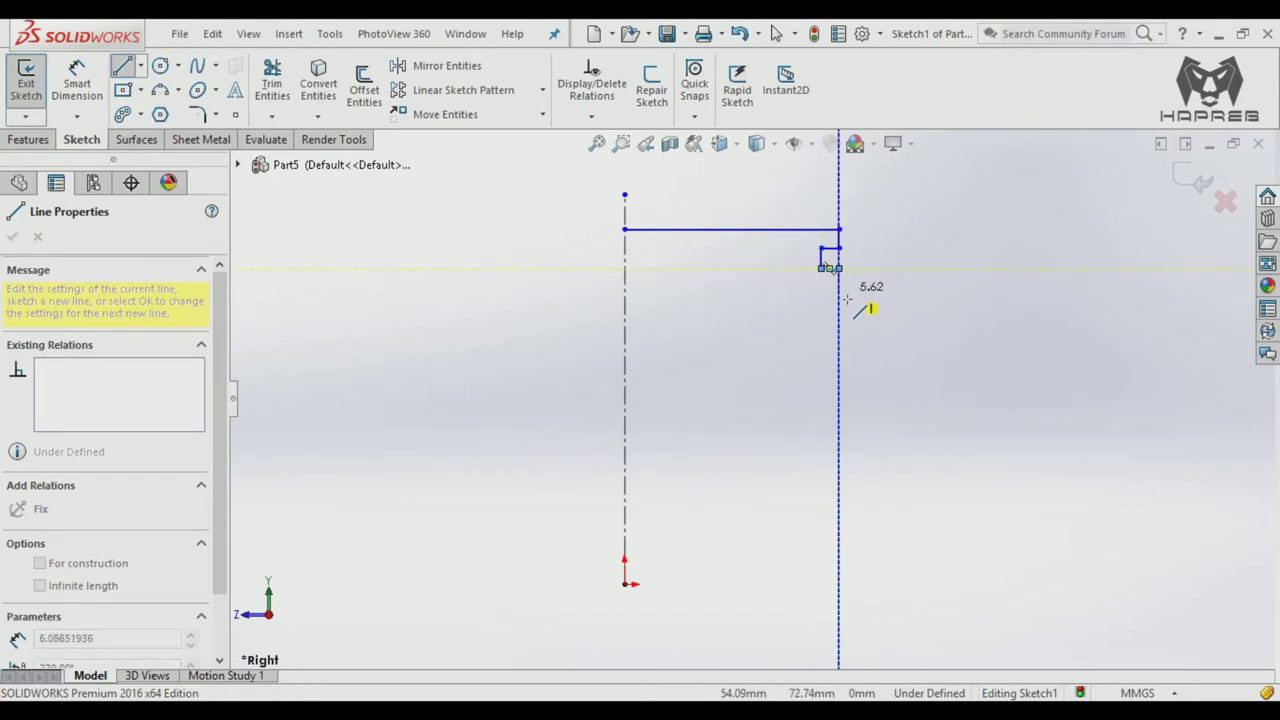
left_click(839, 268)
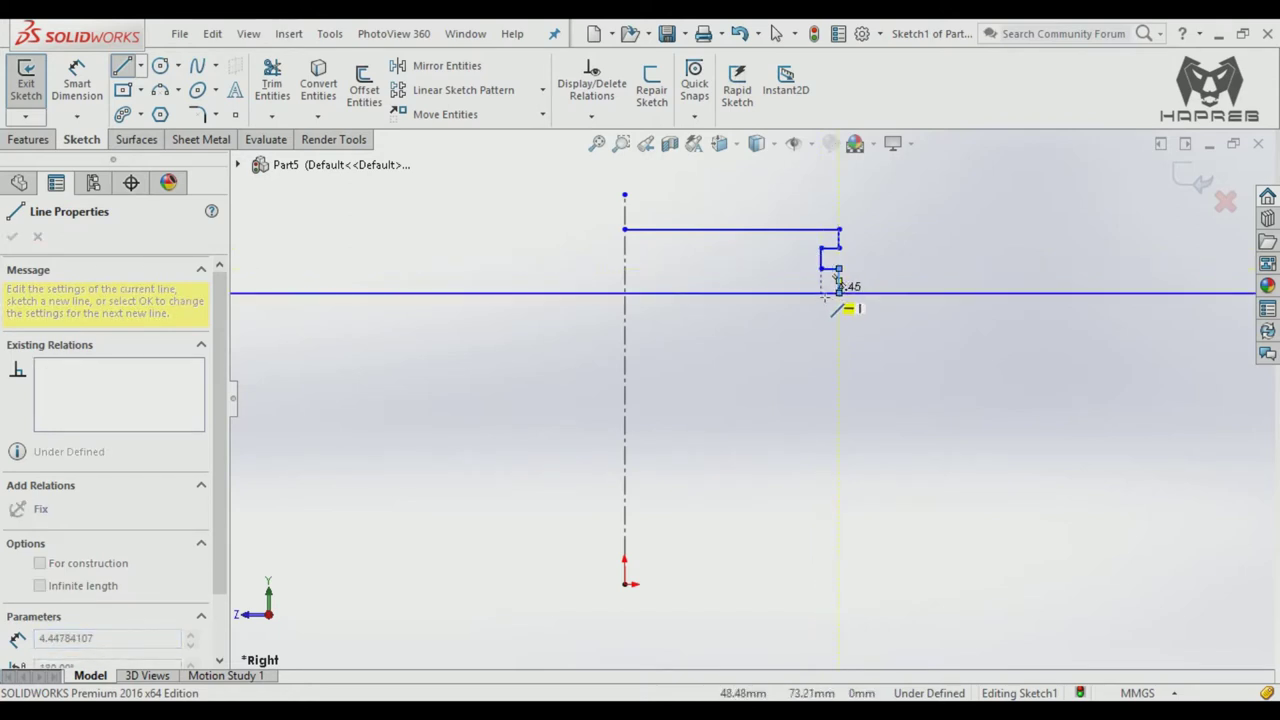
left_click(839, 292)
left_click(821, 292)
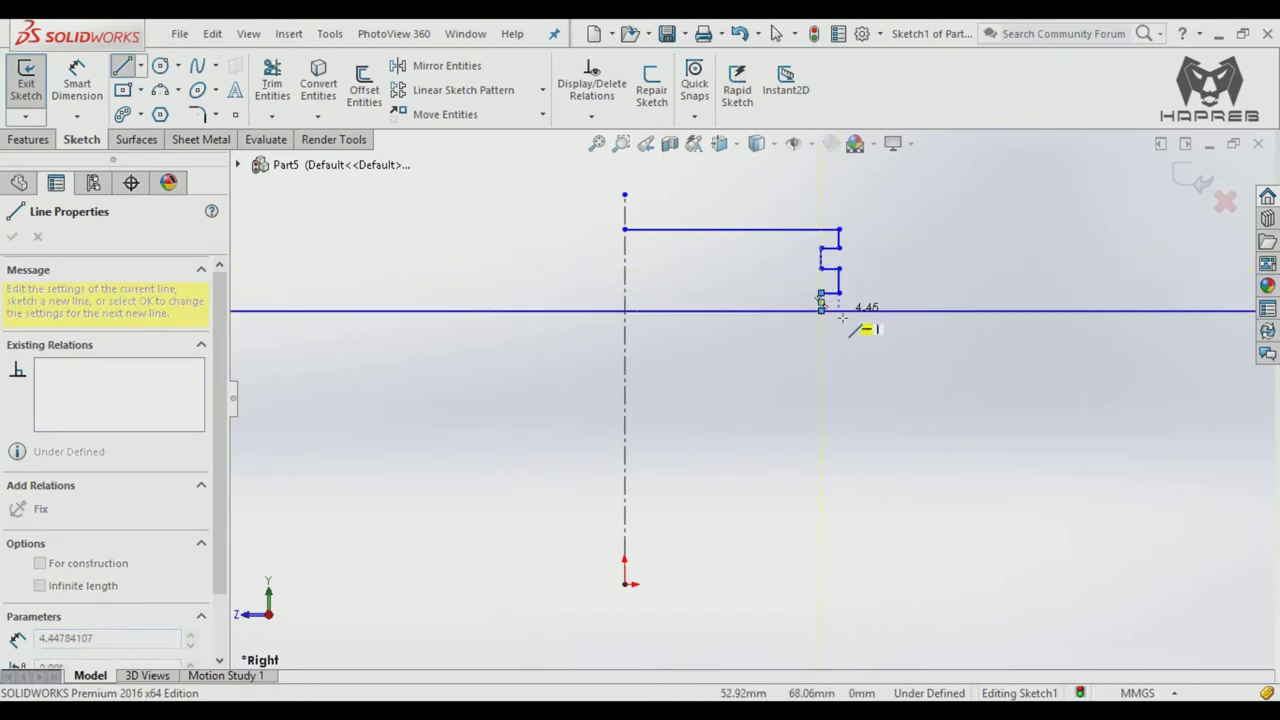
left_click(839, 310)
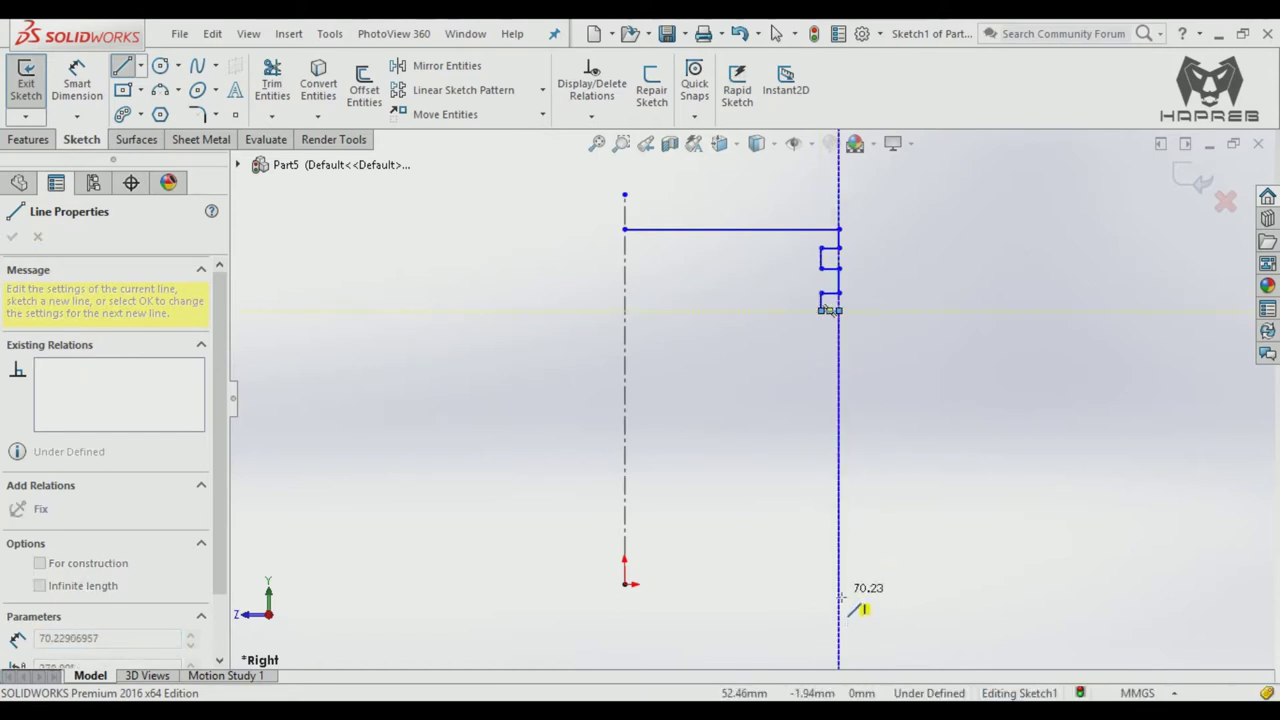
Step: Continue the outline down the skirt, up the stepped inner wall, and close it at the centerline
left_click(846, 590)
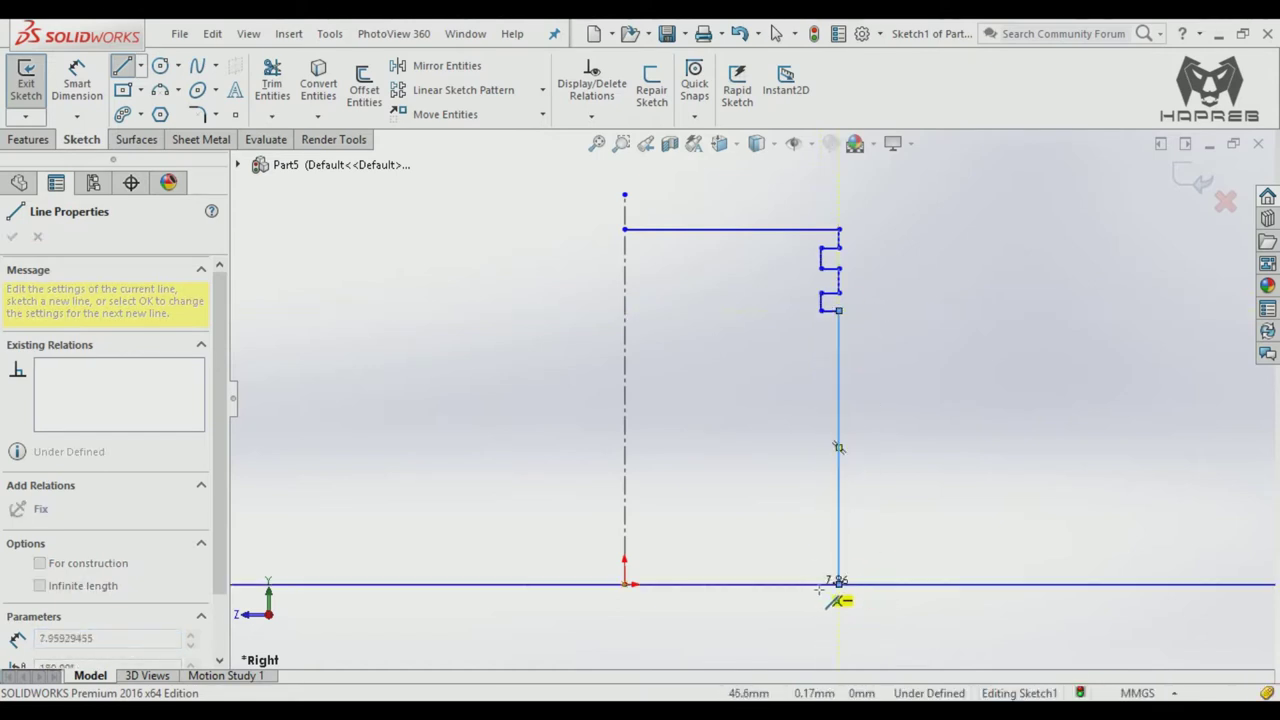
left_click(814, 584)
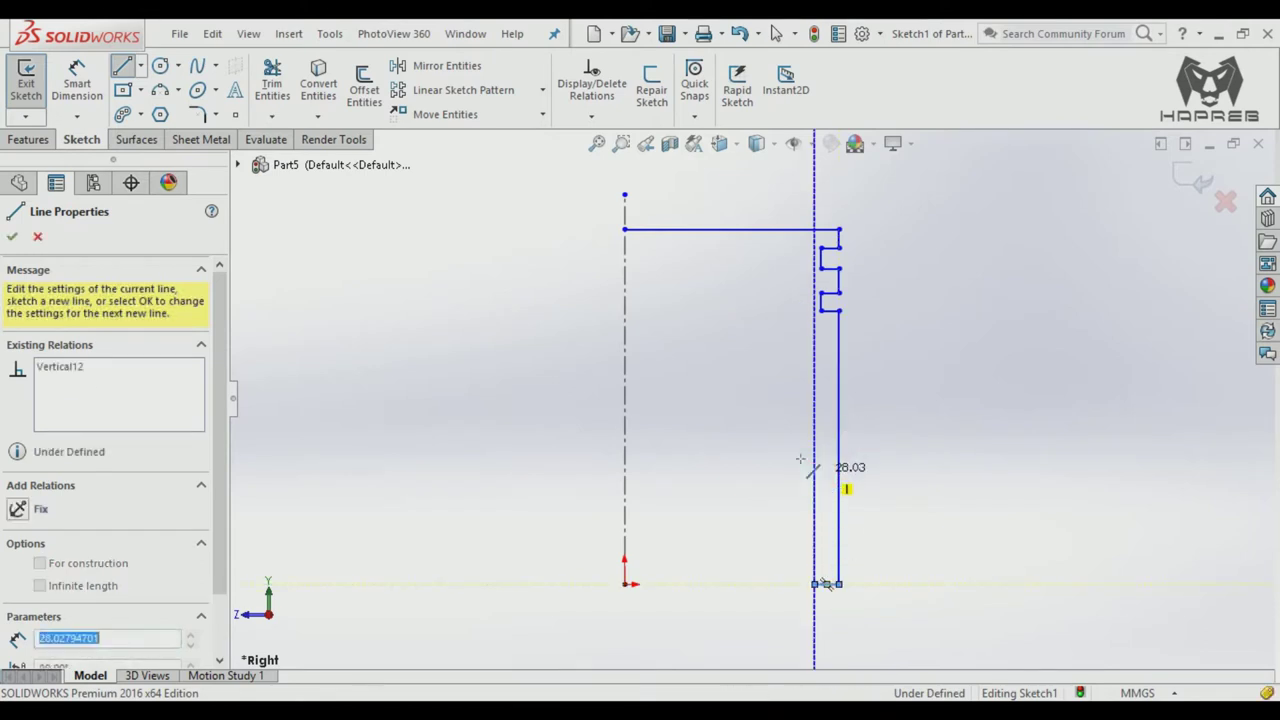
left_click(814, 471)
left_click(783, 471)
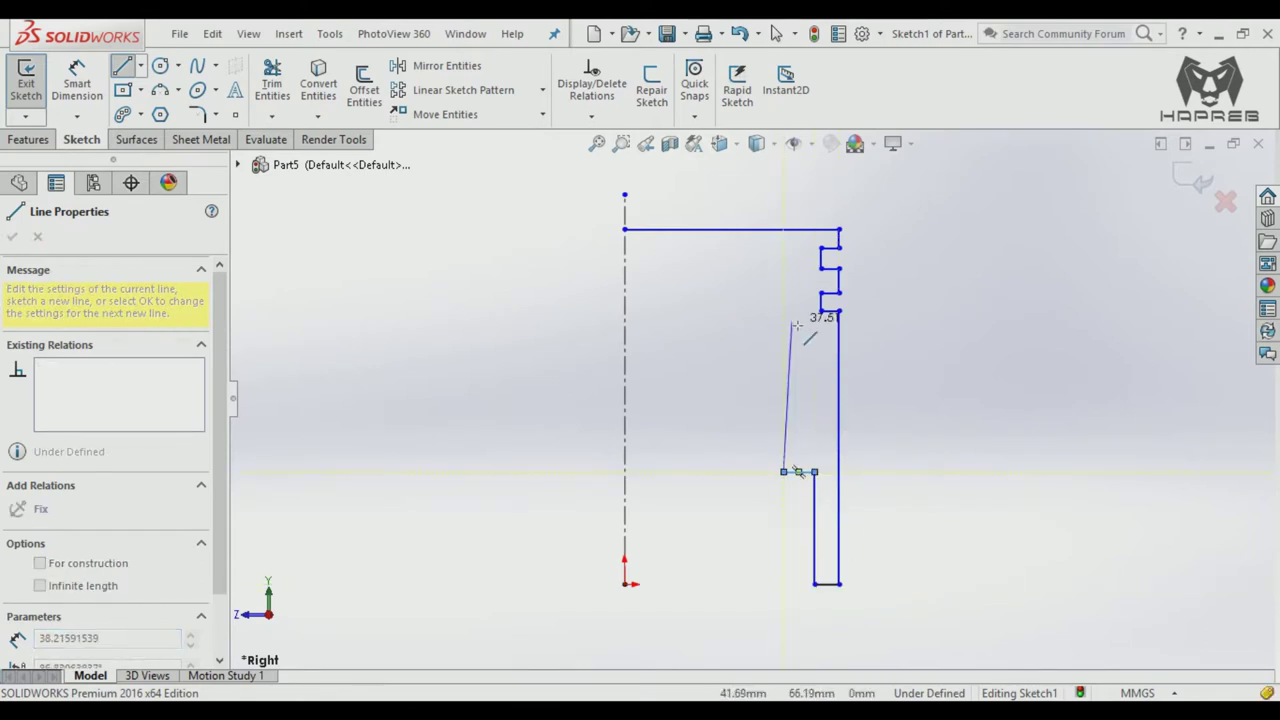
left_click(784, 302)
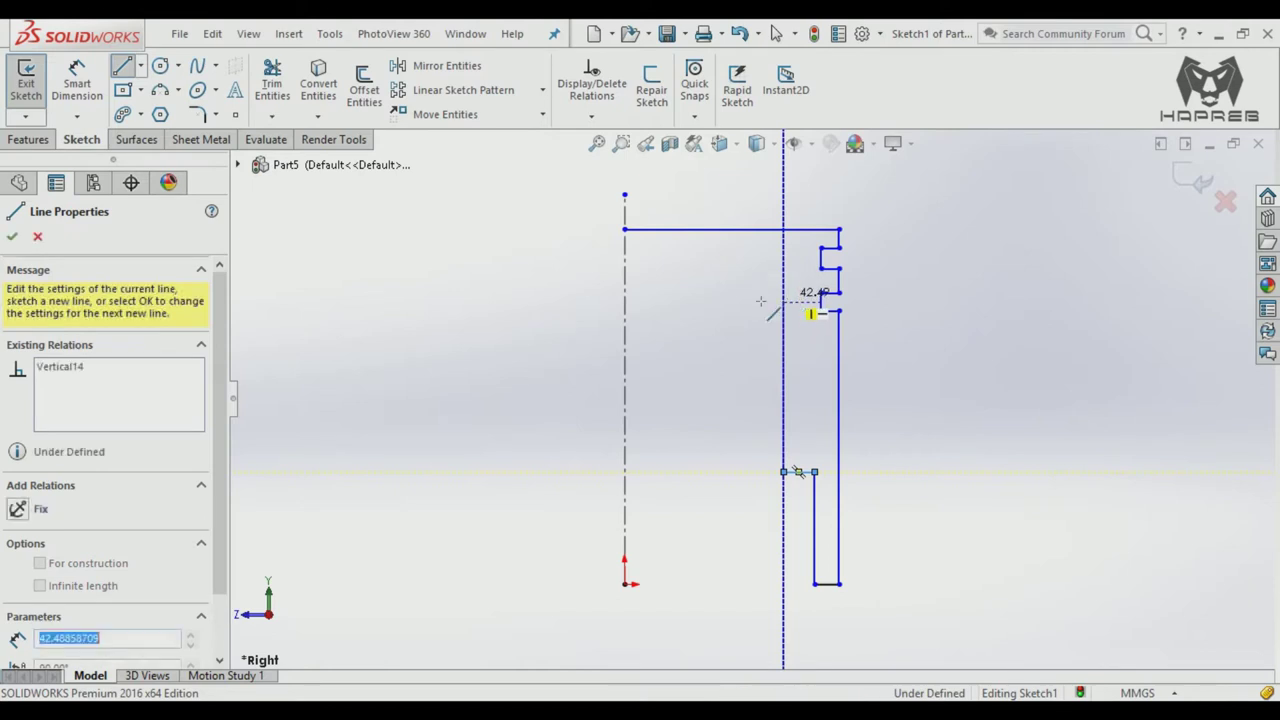
left_click(624, 302)
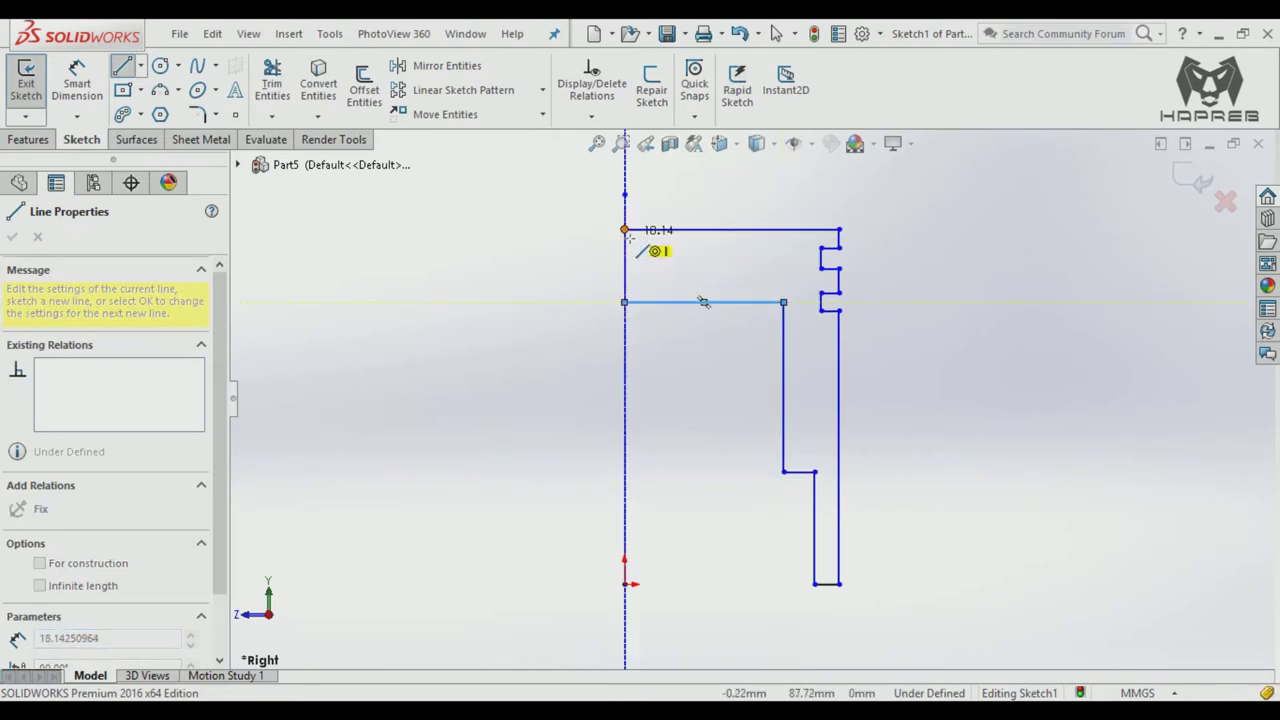
left_click(625, 230)
key("Escape")
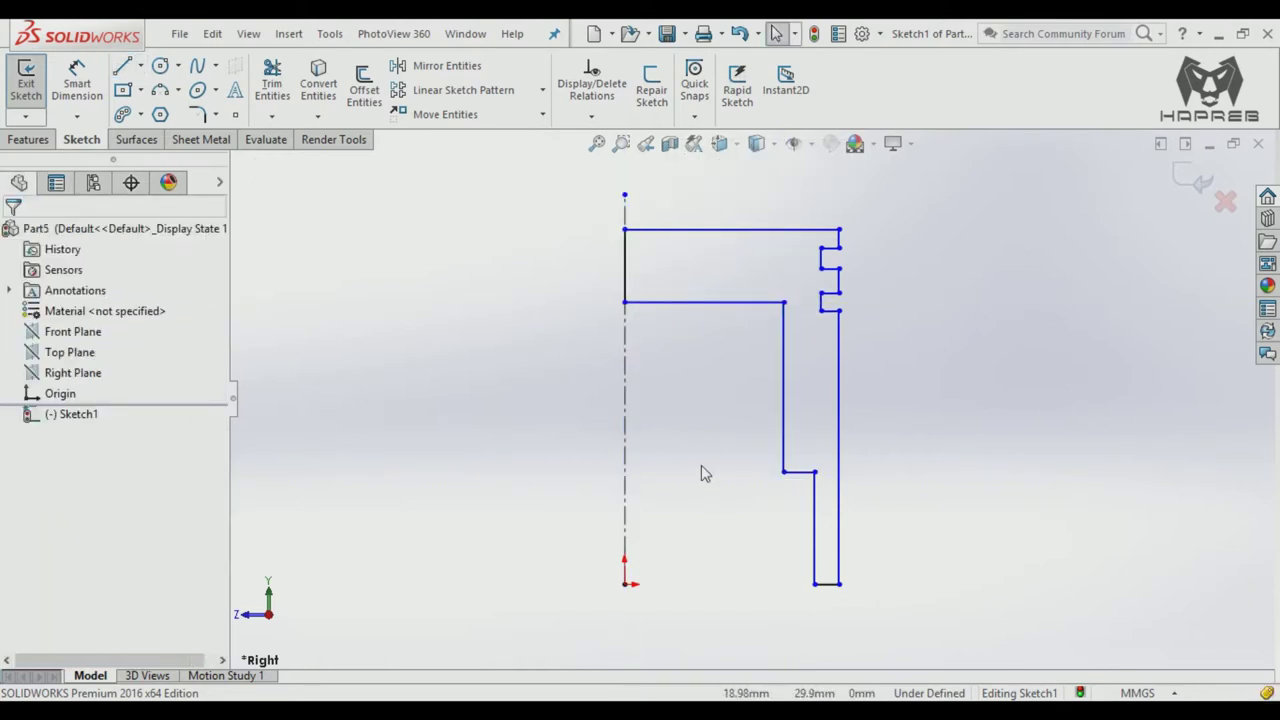
Step: Make the profile's bottom corner point horizontal with the origin
left_click(813, 584)
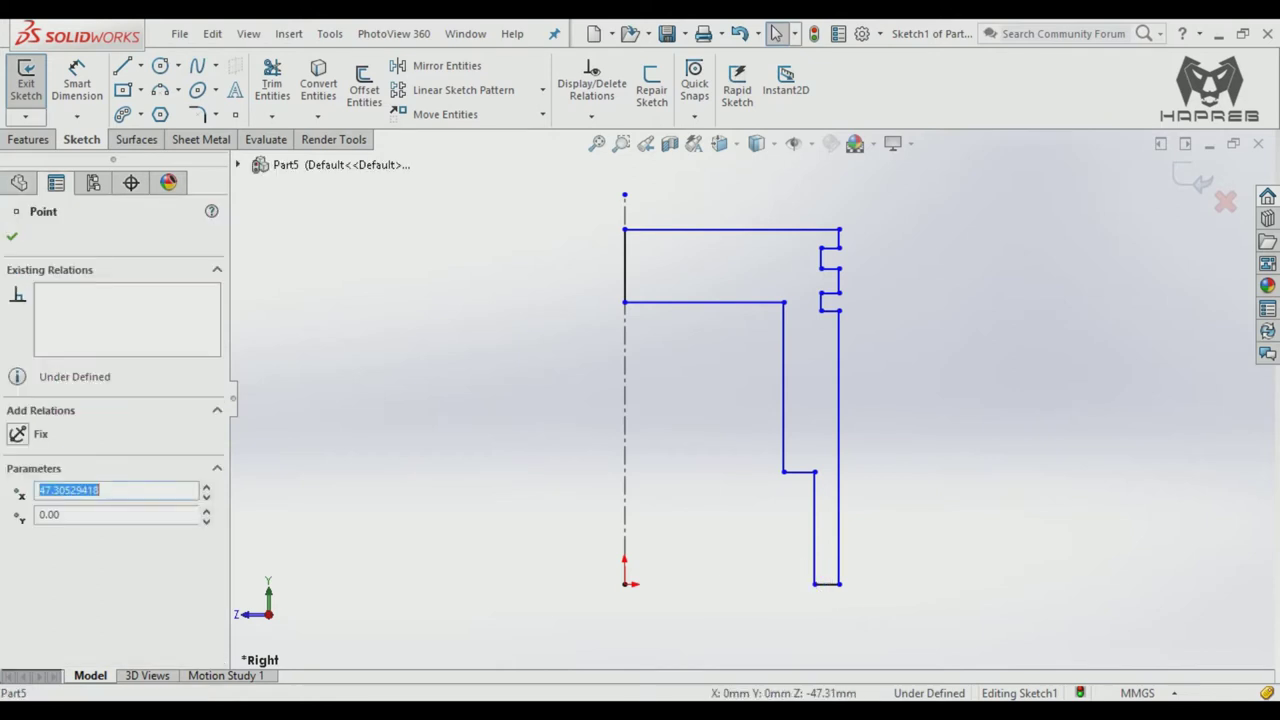
left_click(624, 584, "ctrl")
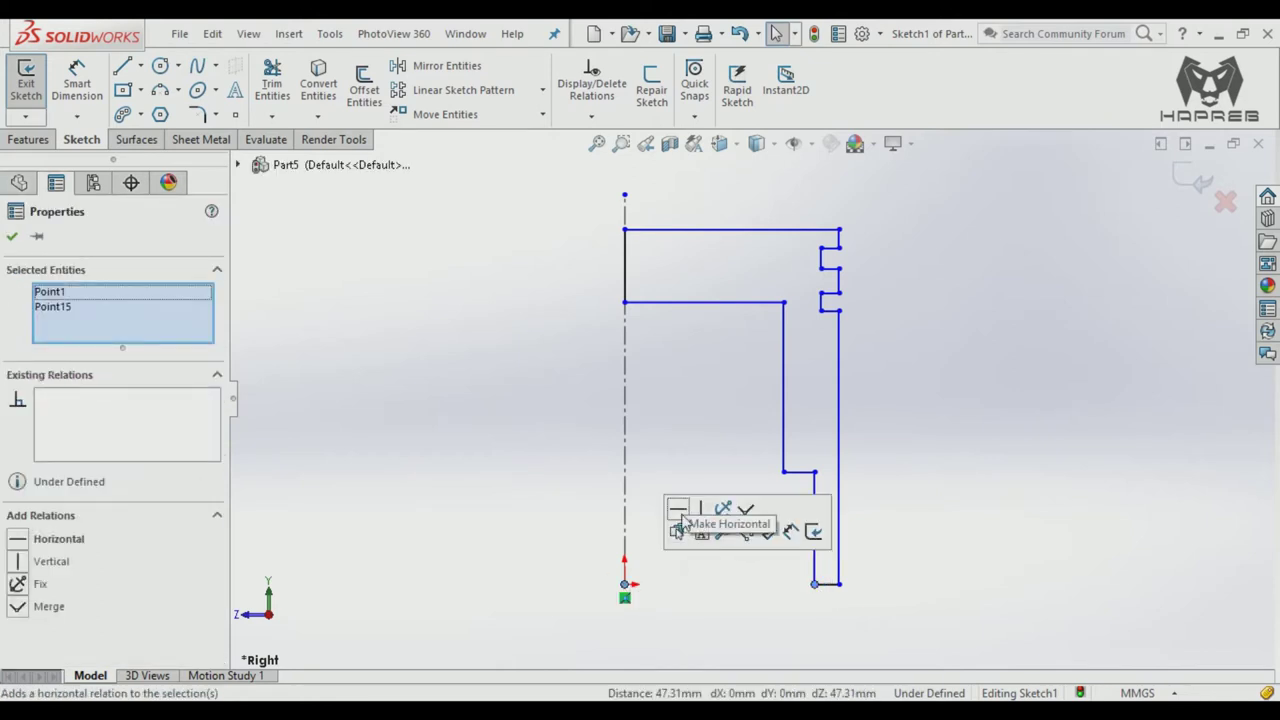
left_click(688, 523)
left_click(494, 446)
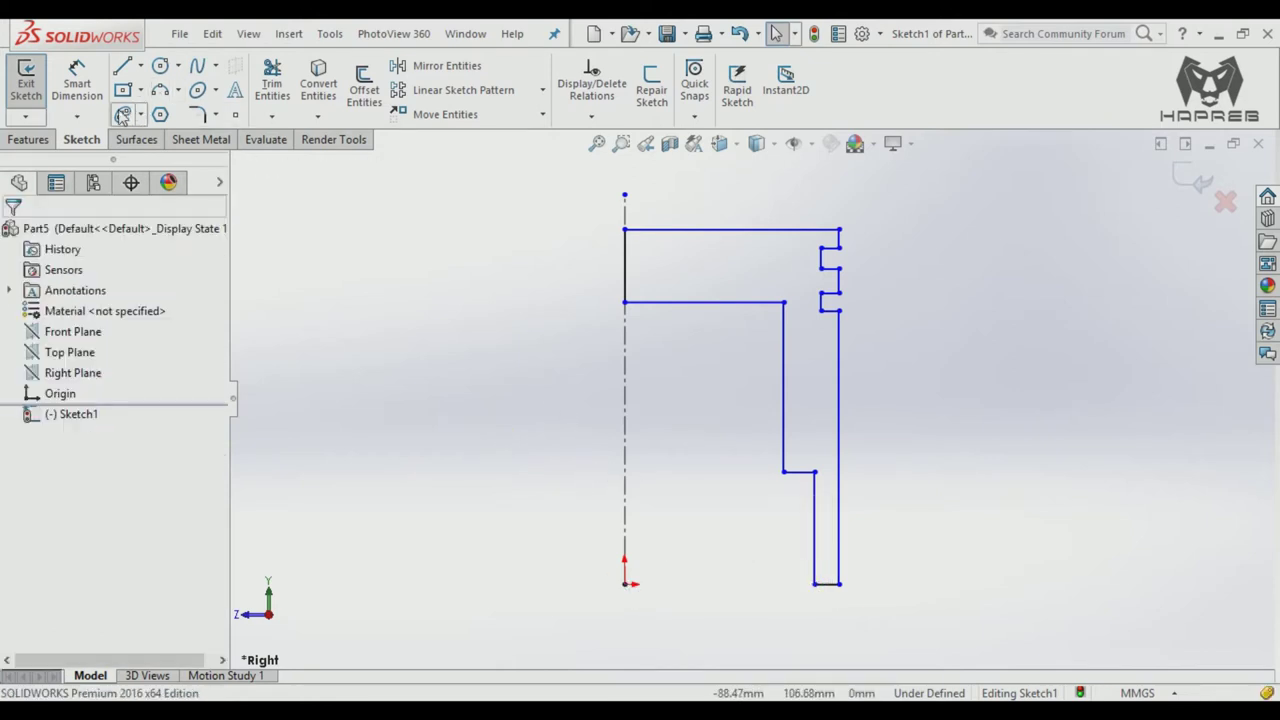
Step: Dimension the profile's top edge width to 44 mm
left_click(77, 83)
left_click(673, 230)
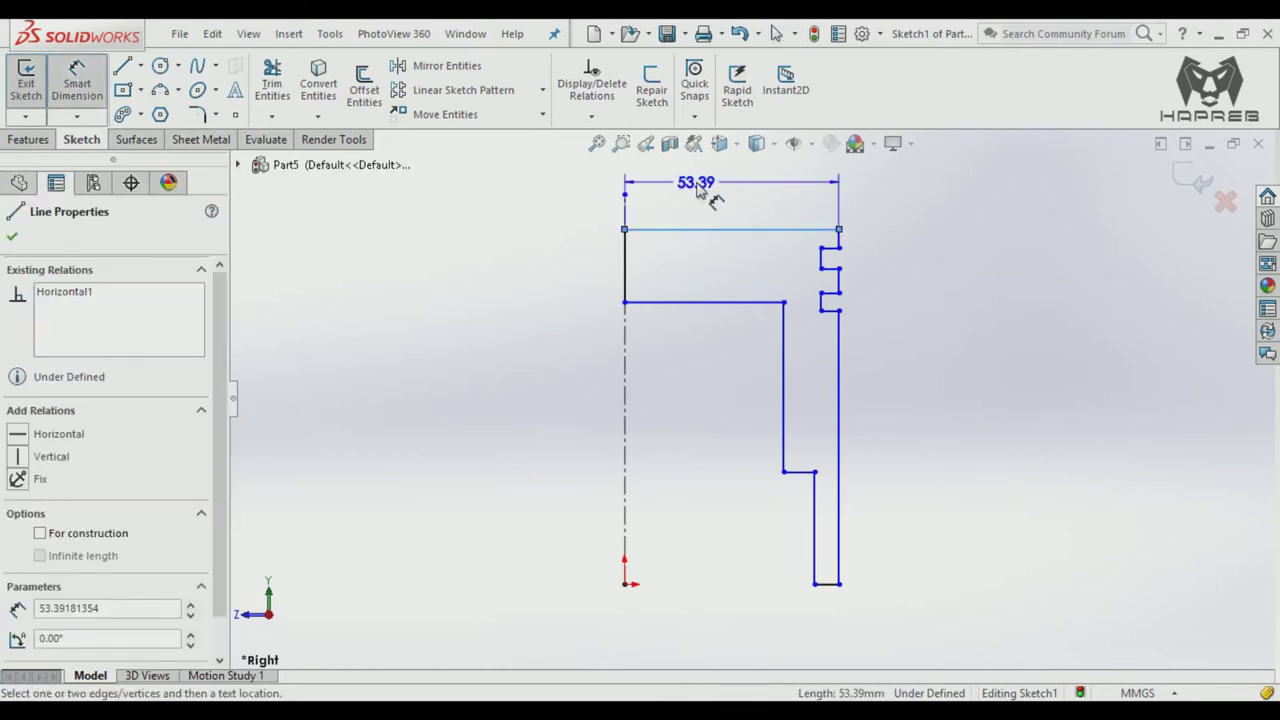
left_click(700, 193)
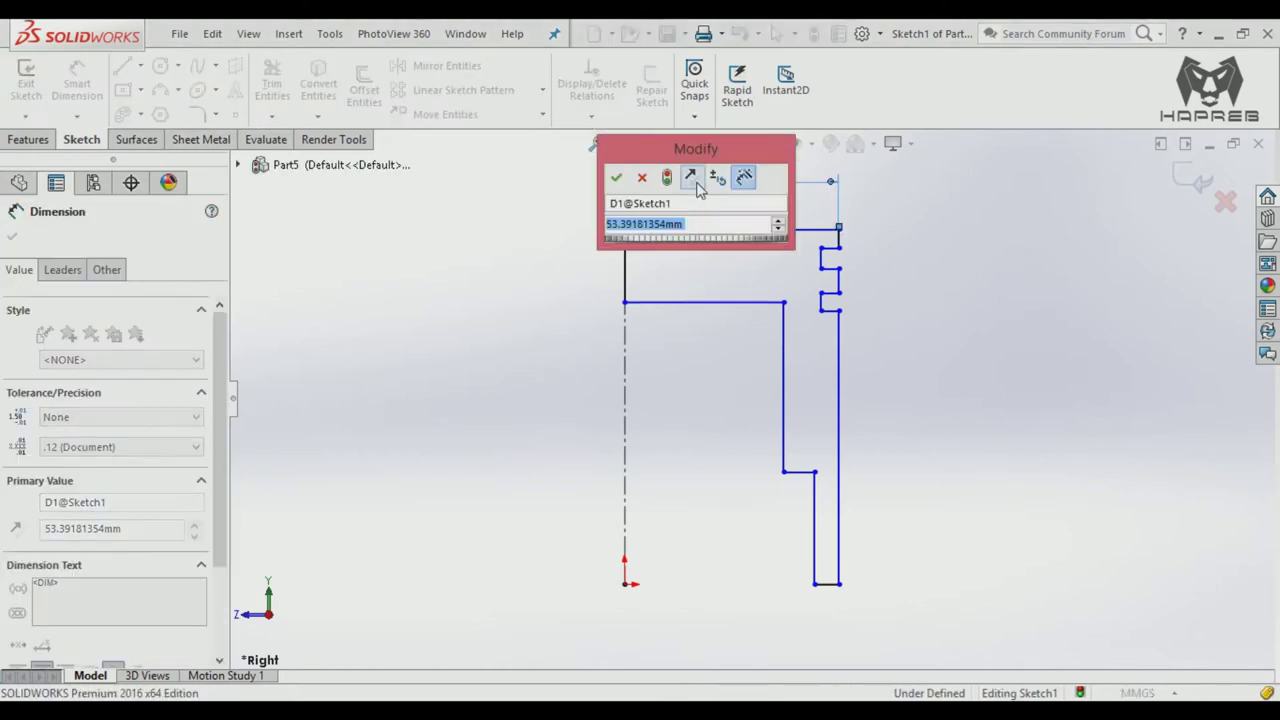
type("44")
left_click(616, 177)
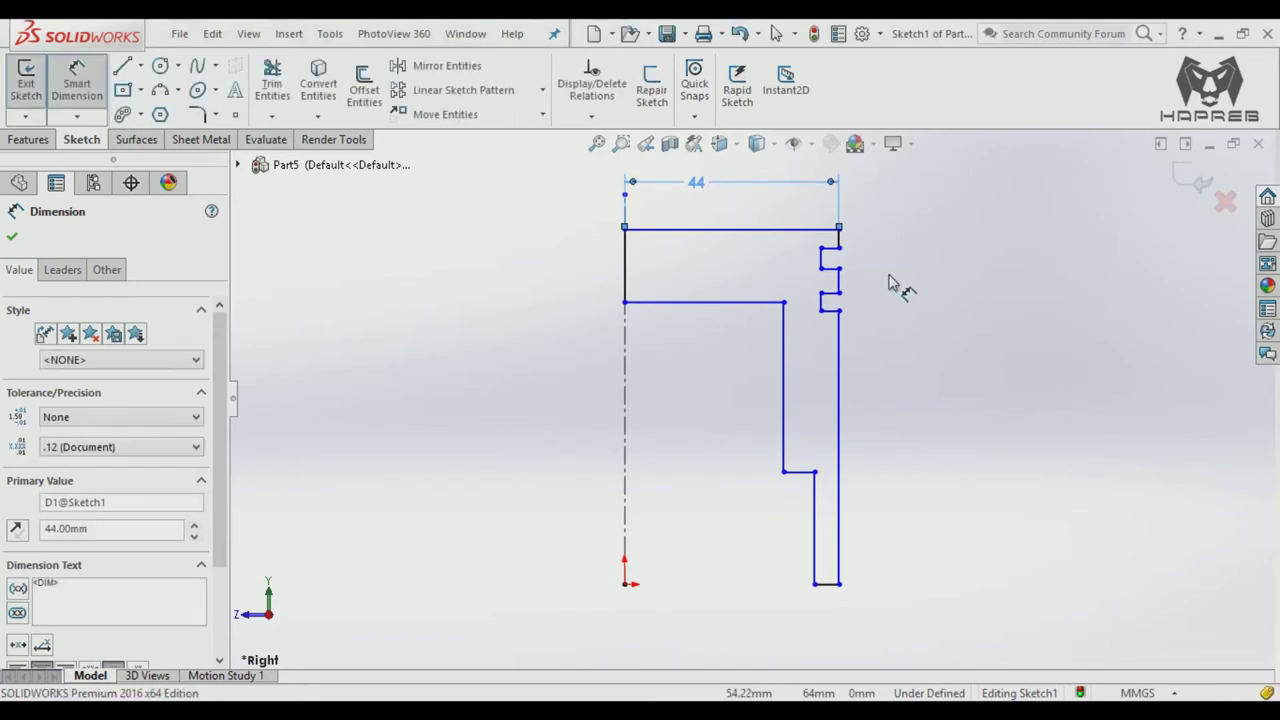
key("Escape")
Step: Align the two ring grooves' inner corner points with a Vertical relation
scroll(903, 255, "down", 1)
scroll(903, 314, "down", 1)
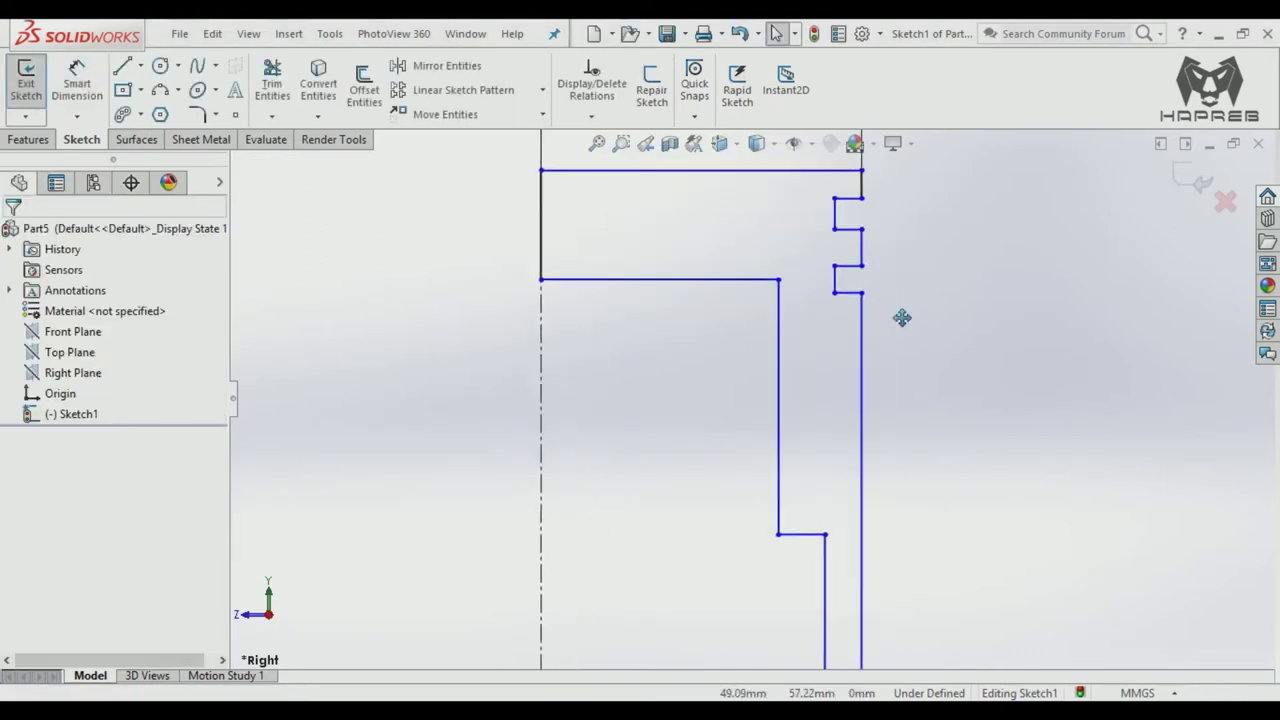
scroll(866, 337, "down", 1)
scroll(870, 295, "down", 1)
middle_click_drag(870, 297, 855, 344, "ctrl")
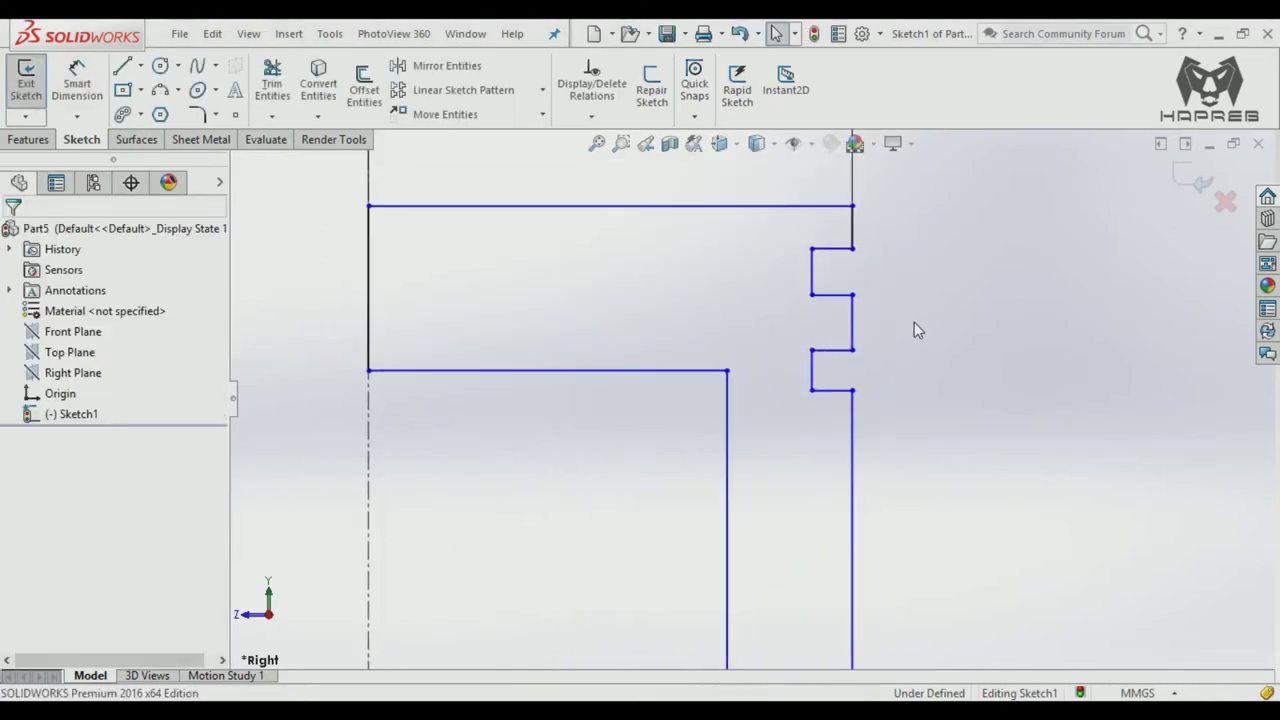
left_click(852, 248)
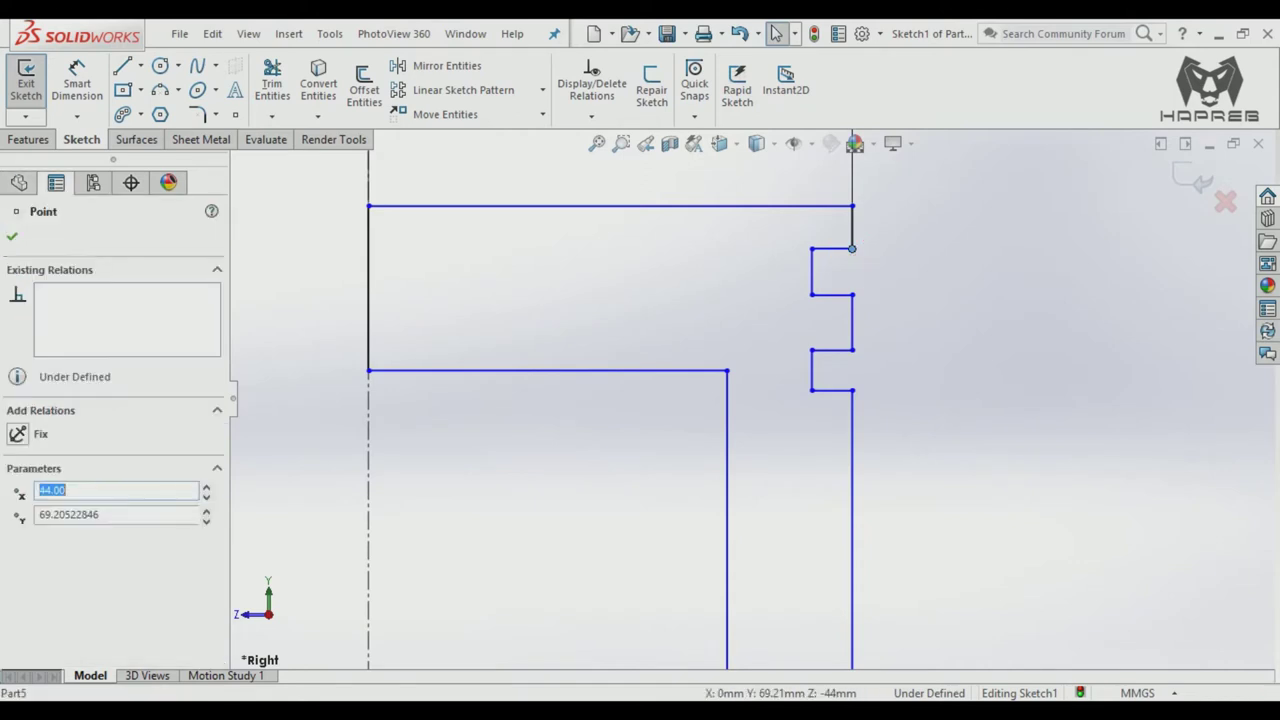
left_click(852, 294, "ctrl")
left_click(852, 391, "ctrl")
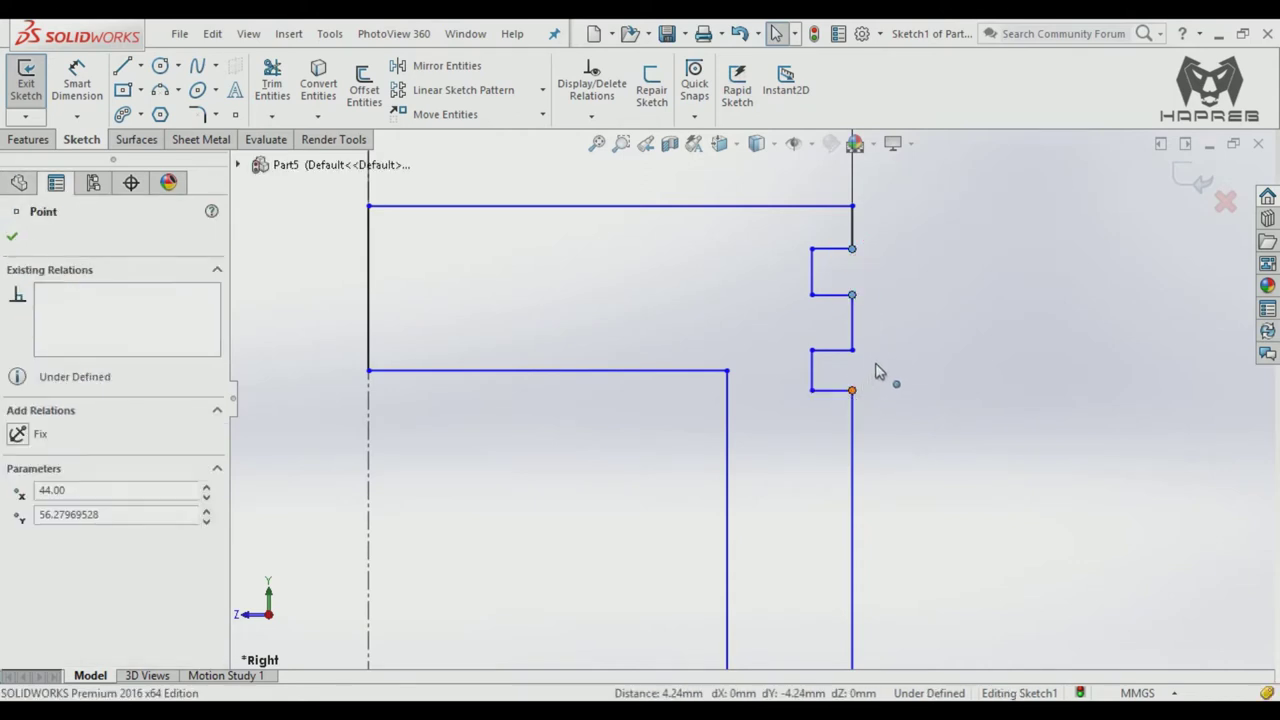
left_click(971, 393)
left_click(812, 296)
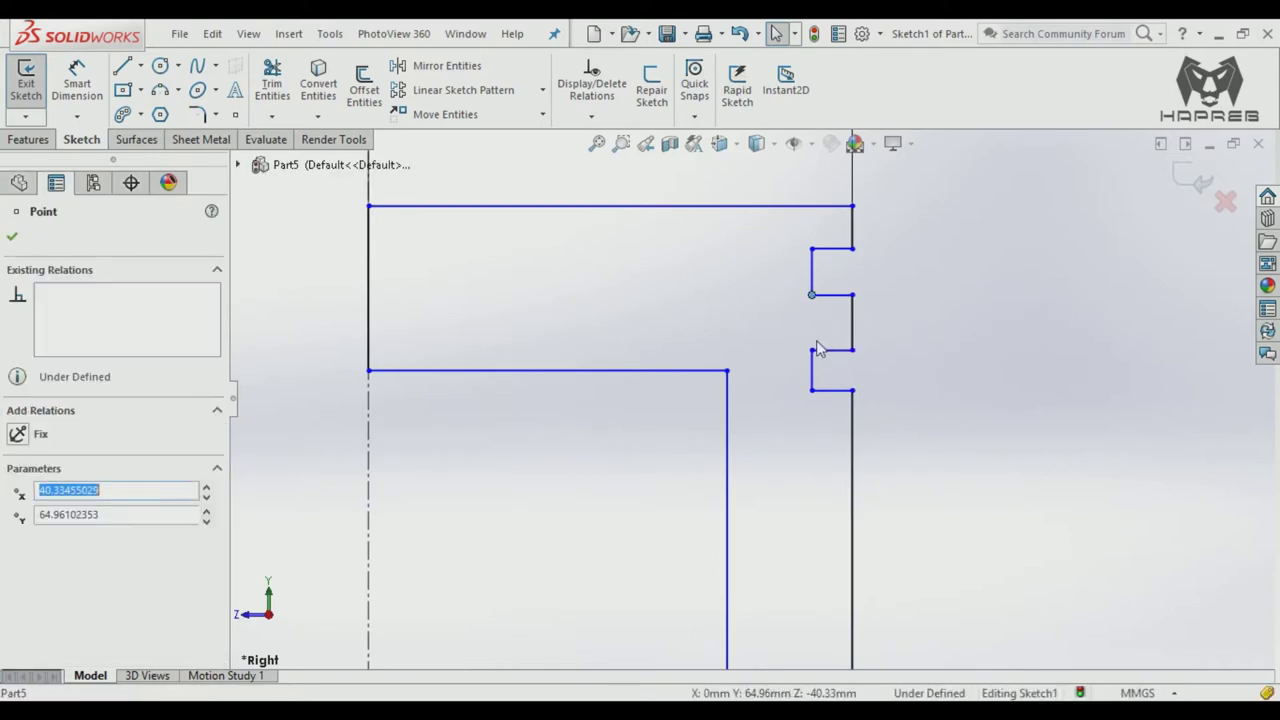
left_click(813, 367, "ctrl")
left_click(828, 326)
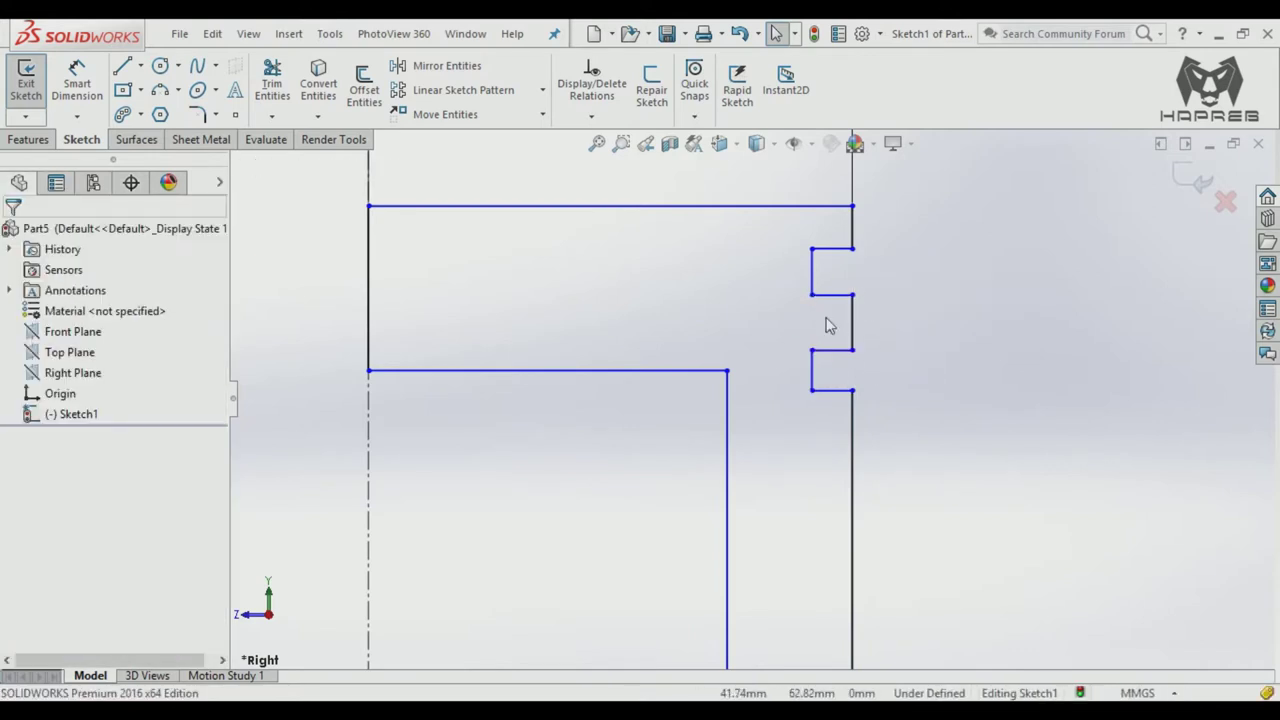
left_click(812, 295)
left_click(811, 350, "ctrl")
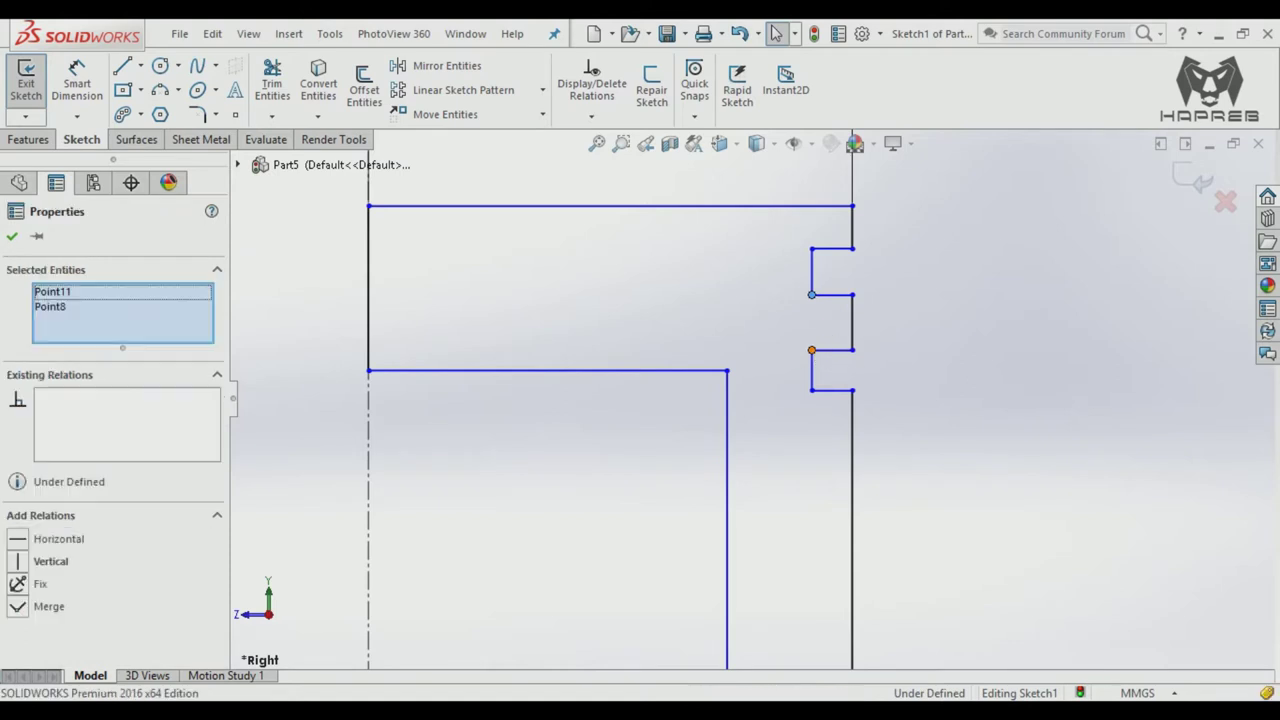
left_click(888, 268)
left_click(915, 365)
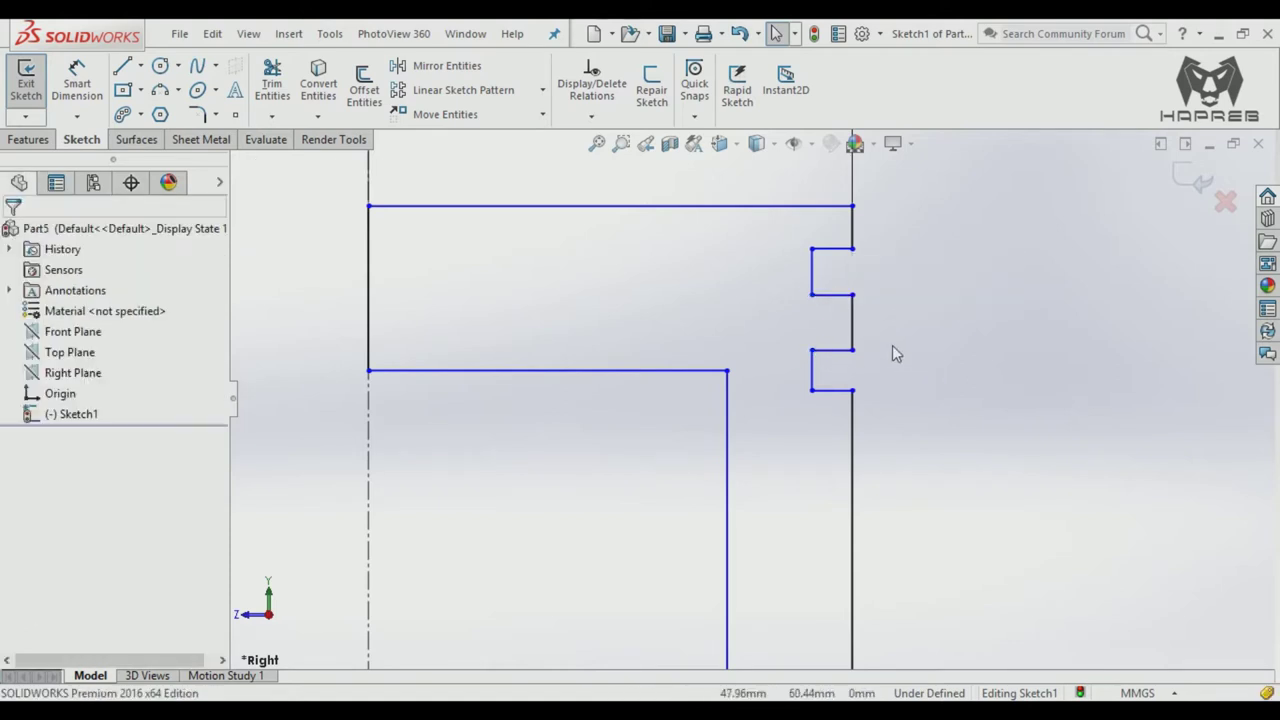
Step: Make the upper and lower groove inner walls equal in length
left_click(813, 286)
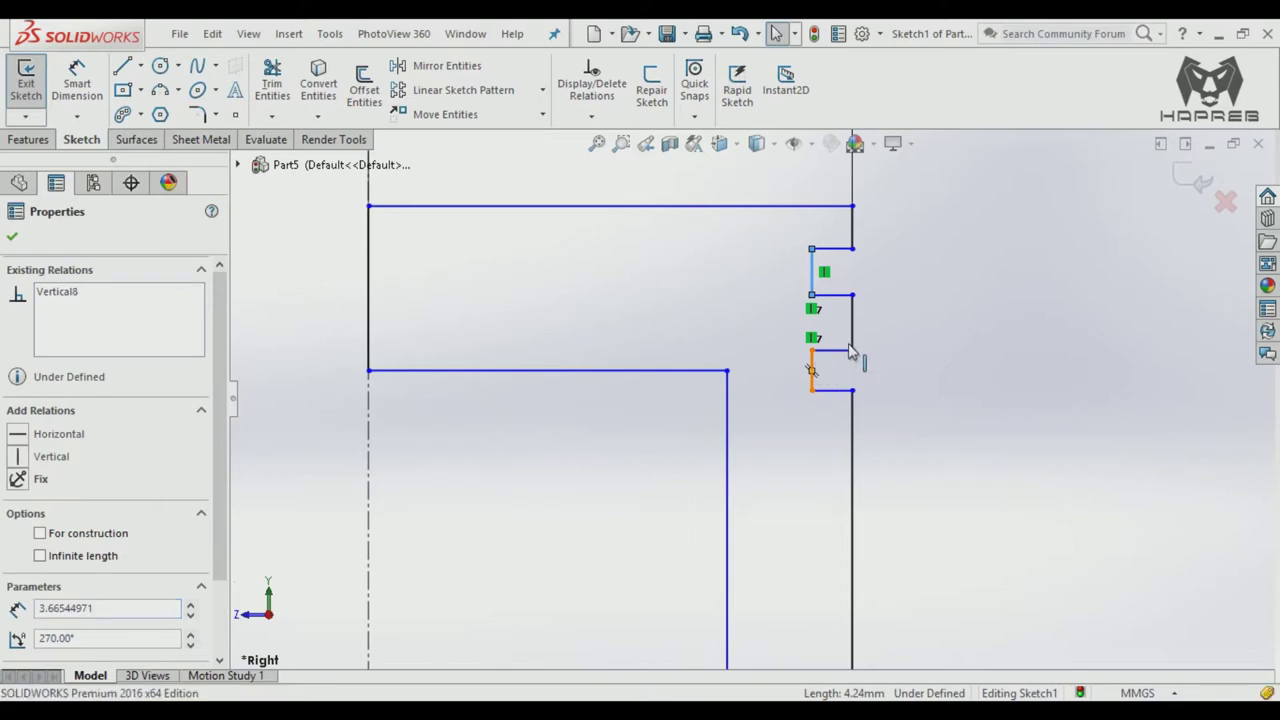
left_click(814, 366, "ctrl")
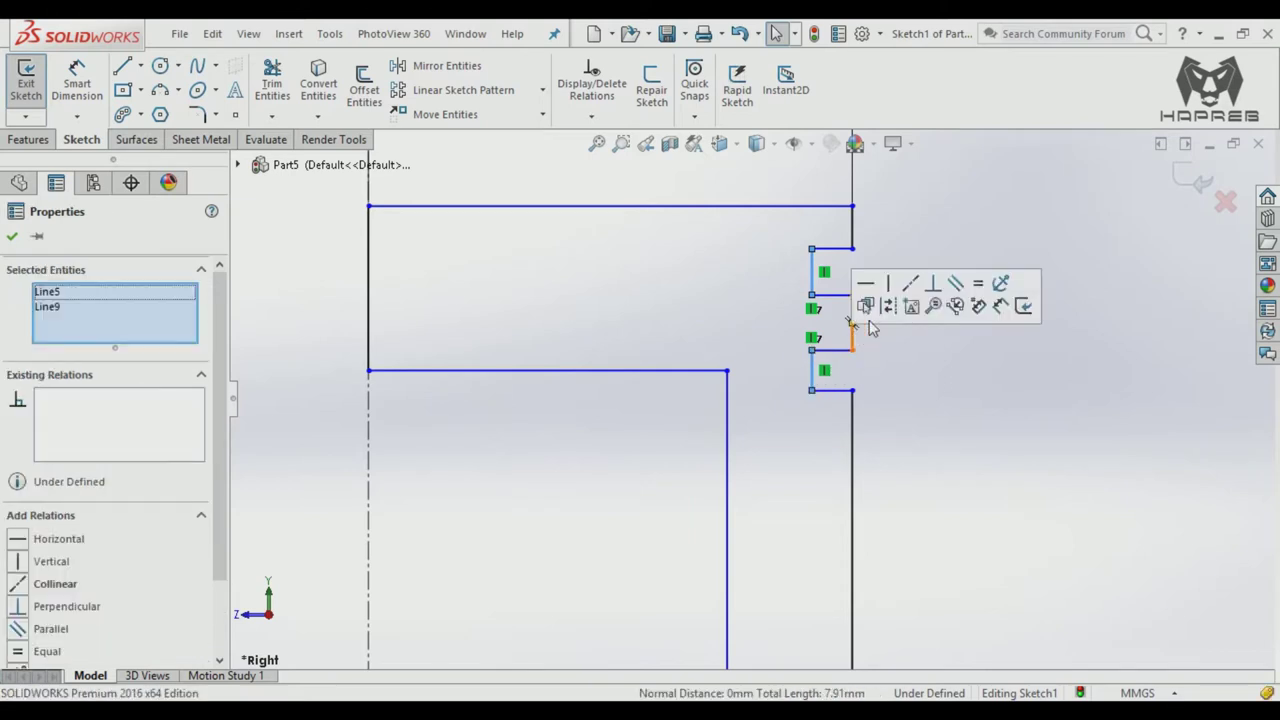
left_click(978, 284)
left_click(930, 358)
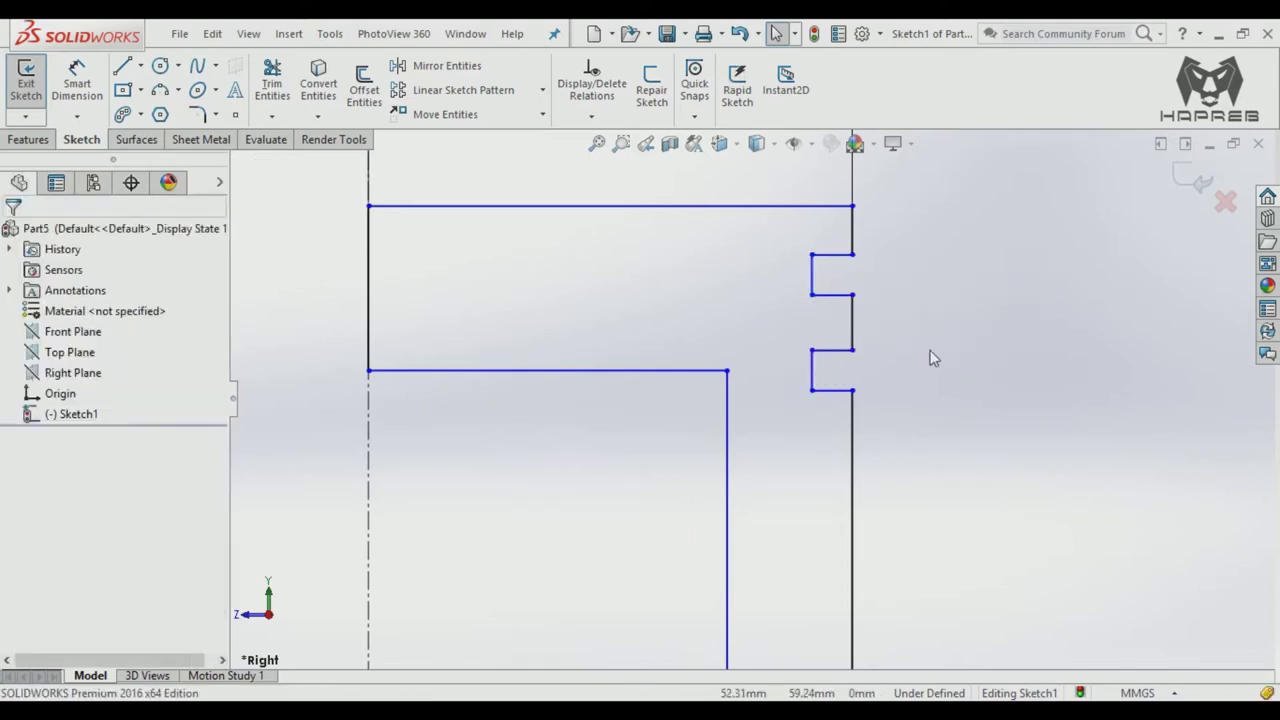
Step: Dimension the top land to 4 mm and the groove width to 2 mm
left_click(77, 85)
left_click(853, 240)
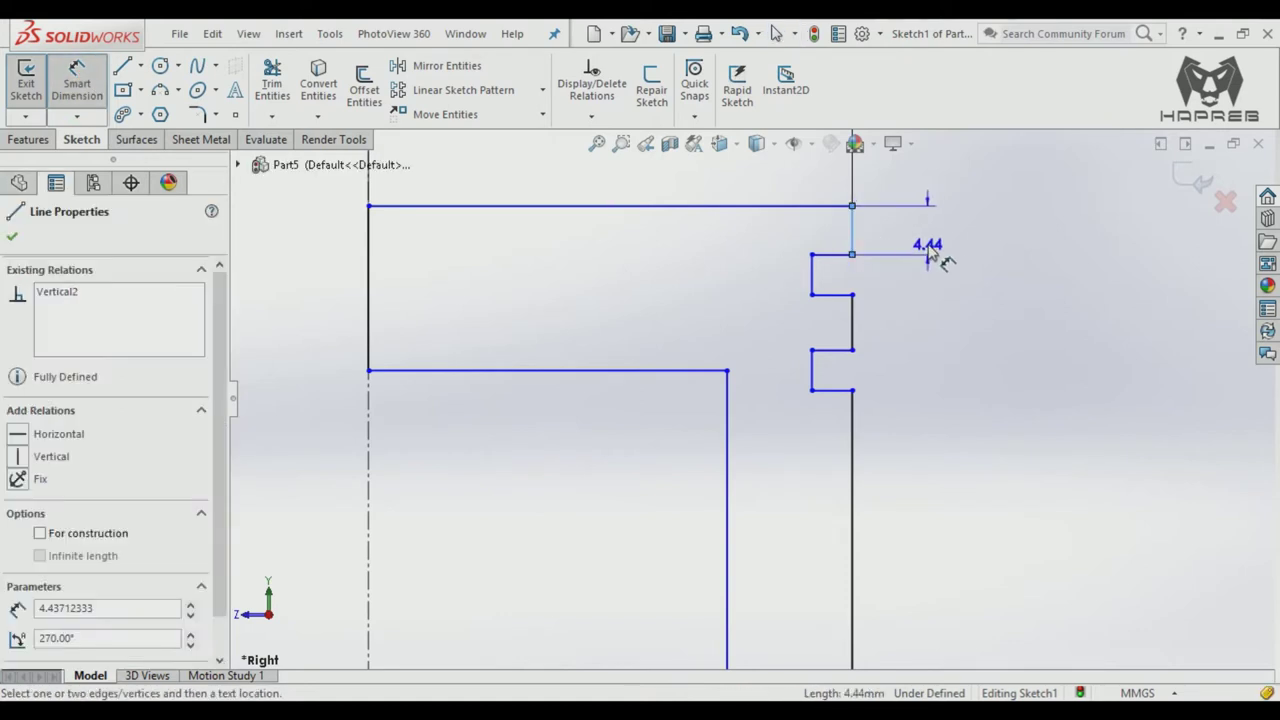
left_click(937, 250)
type("4")
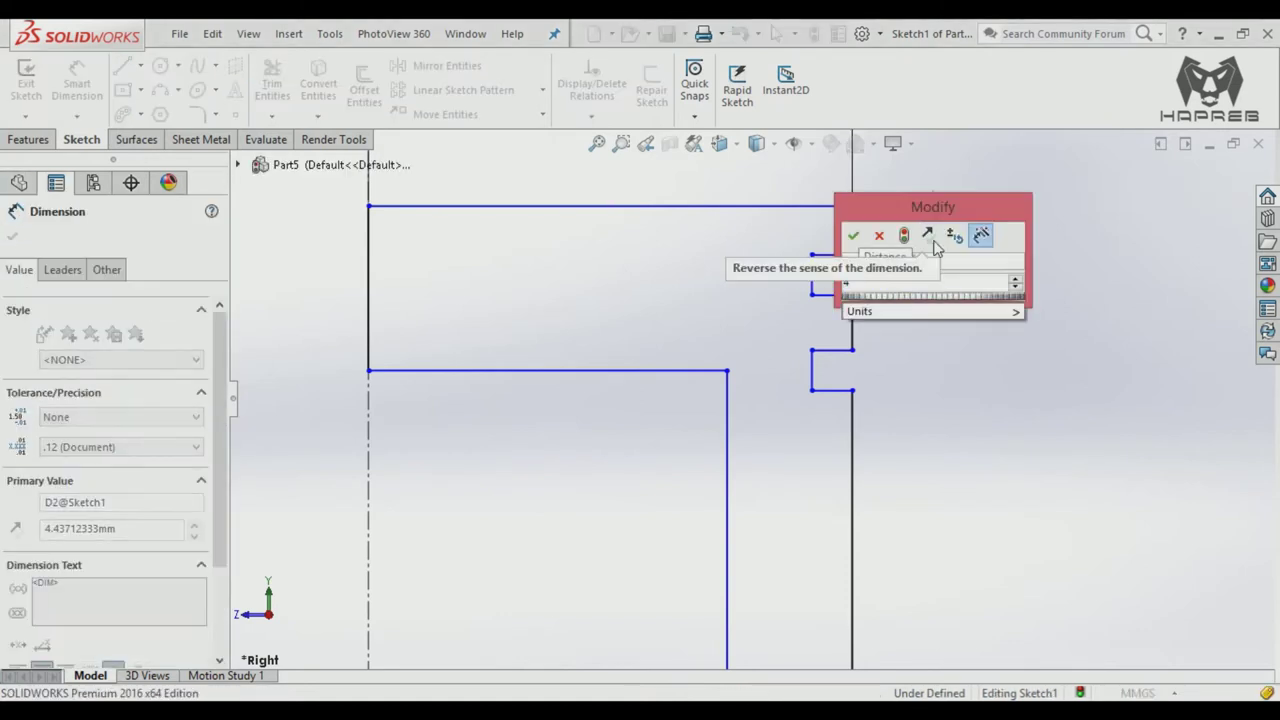
key("Return")
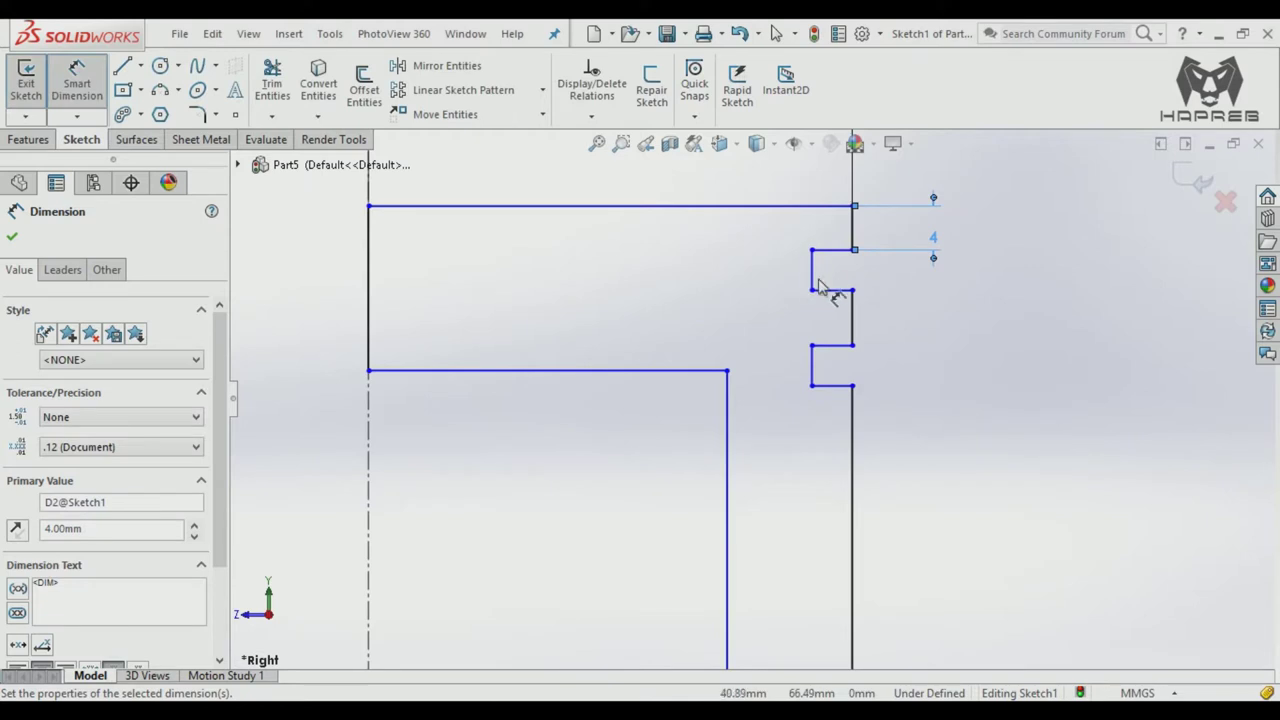
left_click(814, 279)
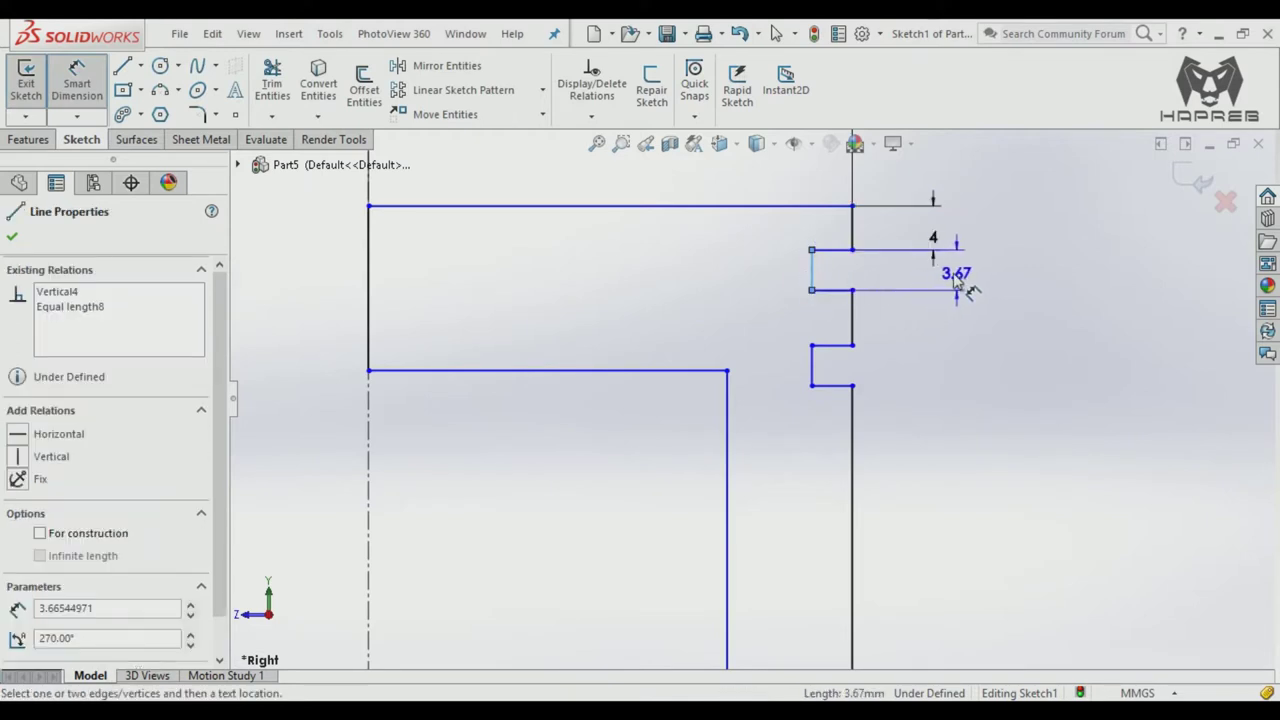
left_click(955, 283)
type("2")
key("Return")
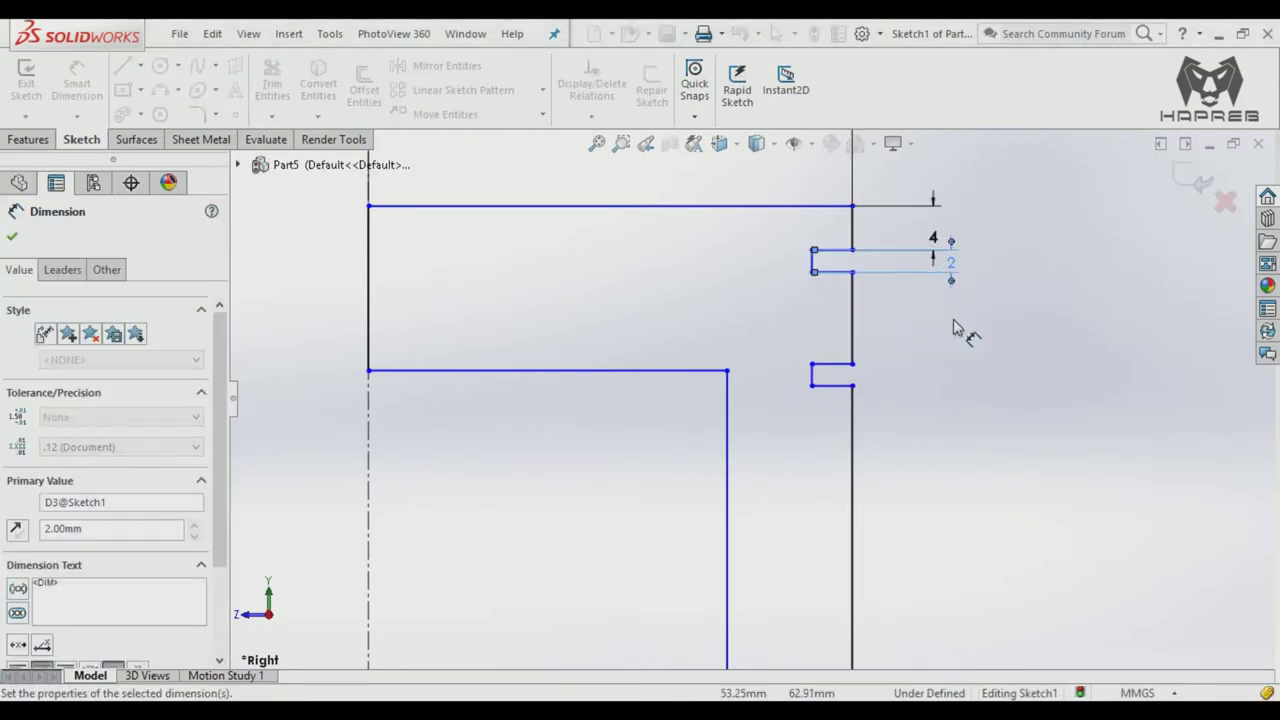
key("Escape")
Step: Dimension the spacing between grooves to 3 mm and the groove depth to 3 mm
left_click(853, 330)
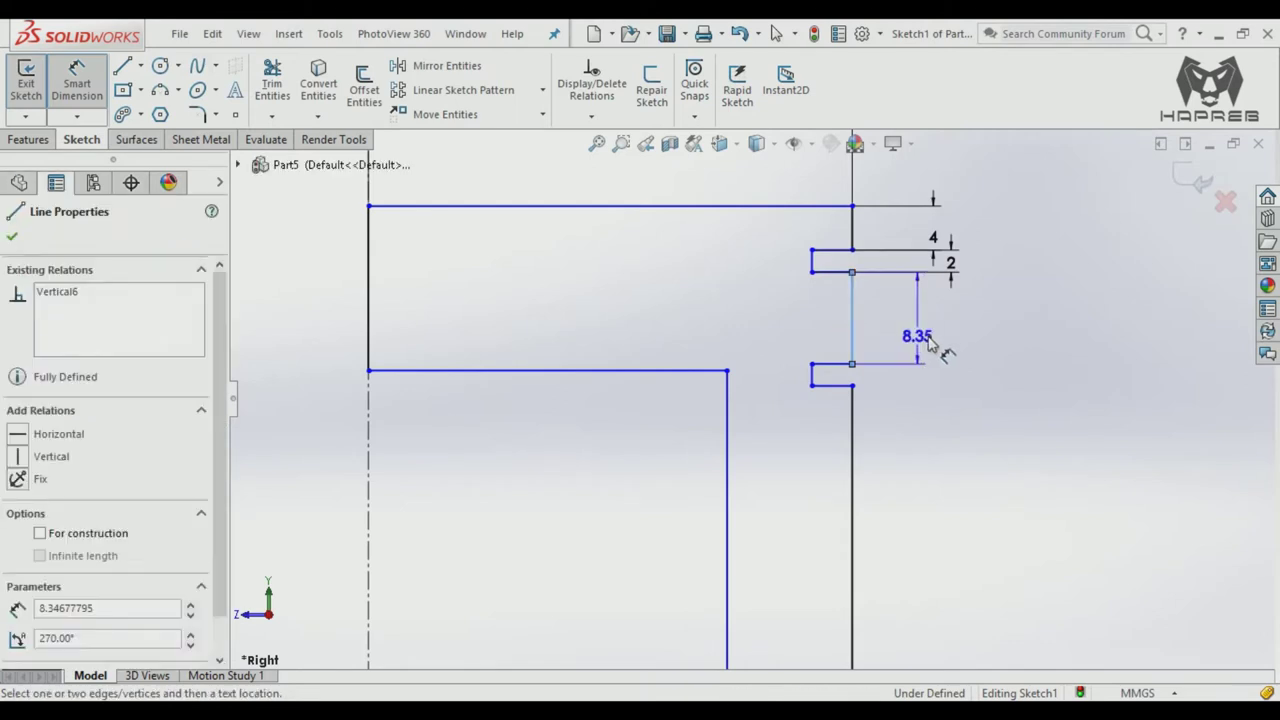
left_click(920, 337)
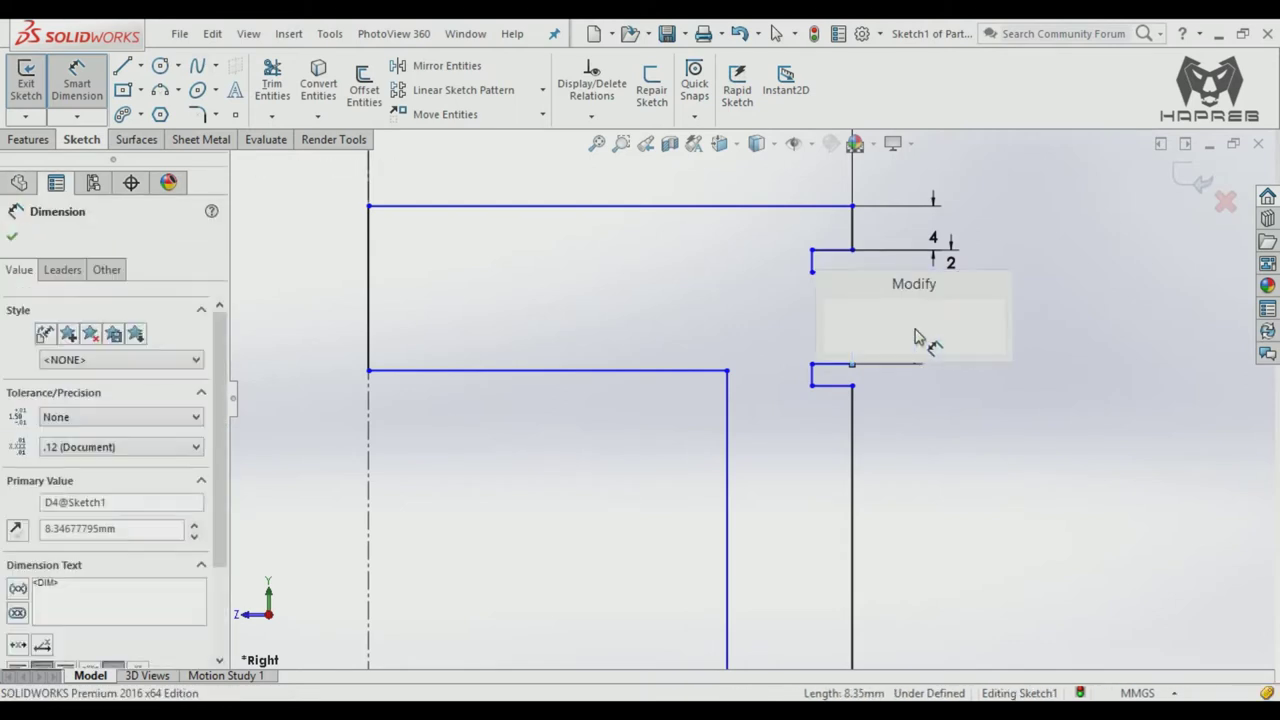
type("3")
key("Return")
key("Escape")
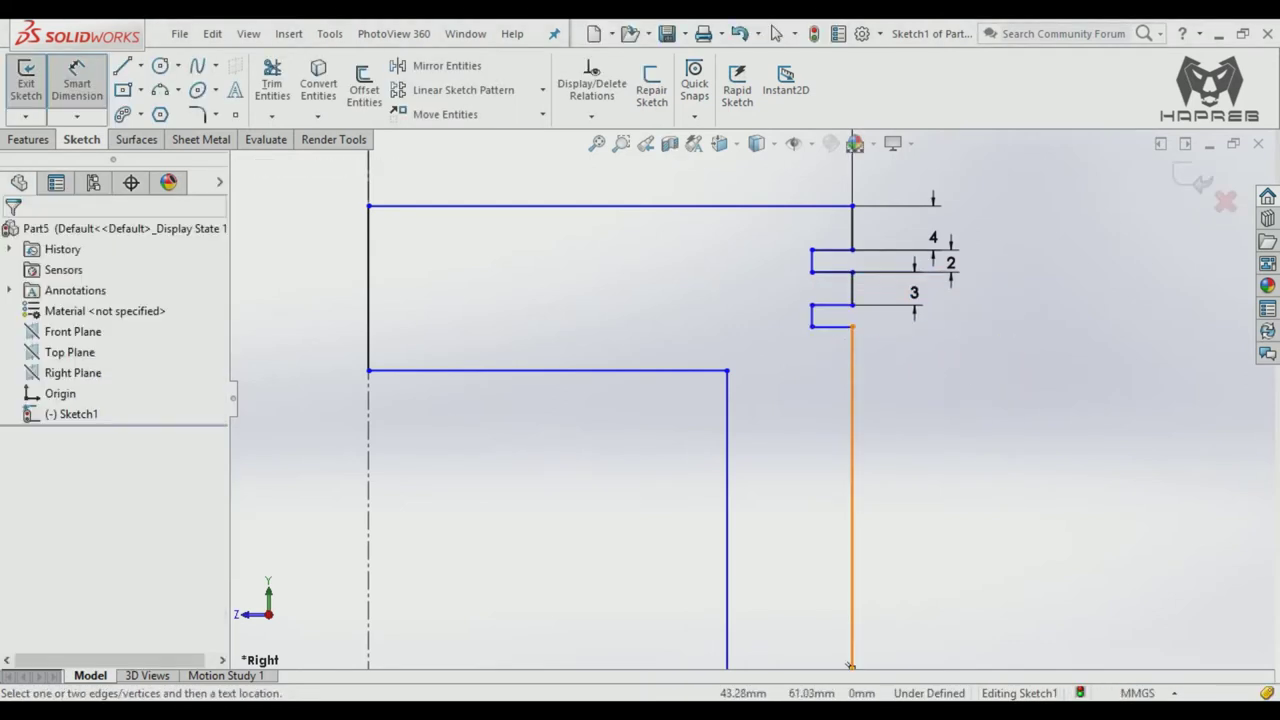
left_click(836, 330)
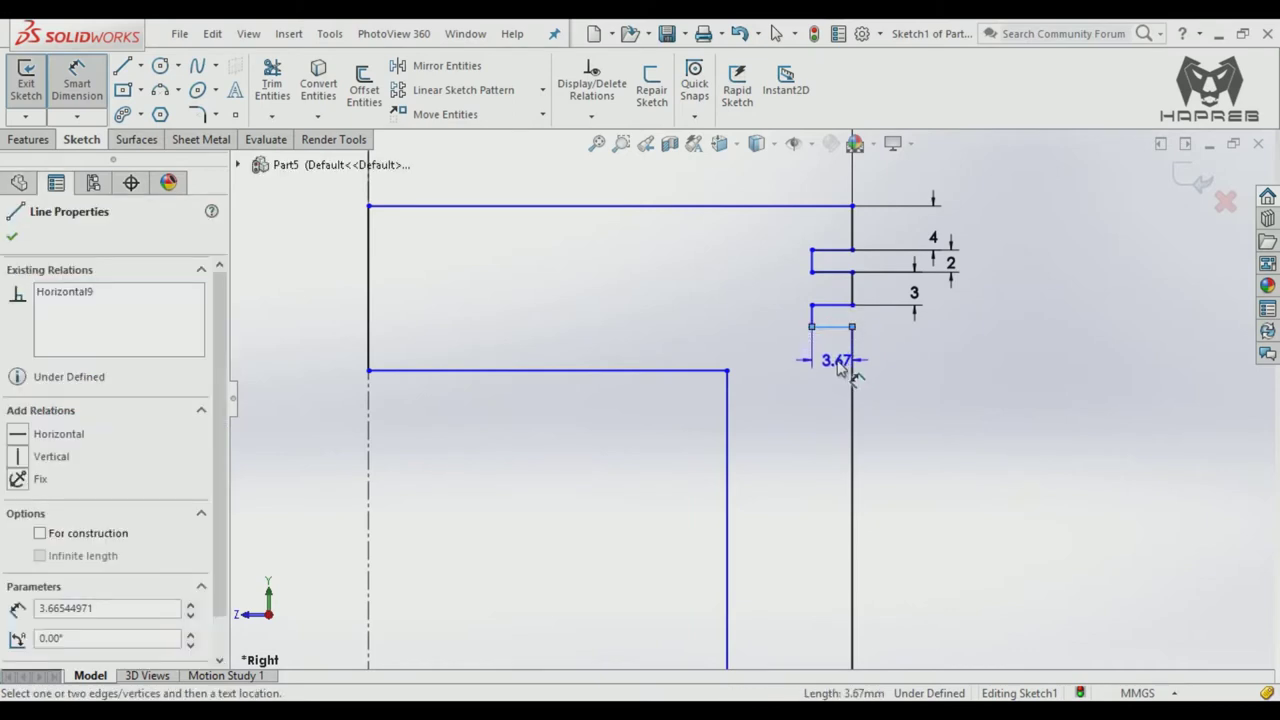
left_click(840, 365)
type("3")
key("Return")
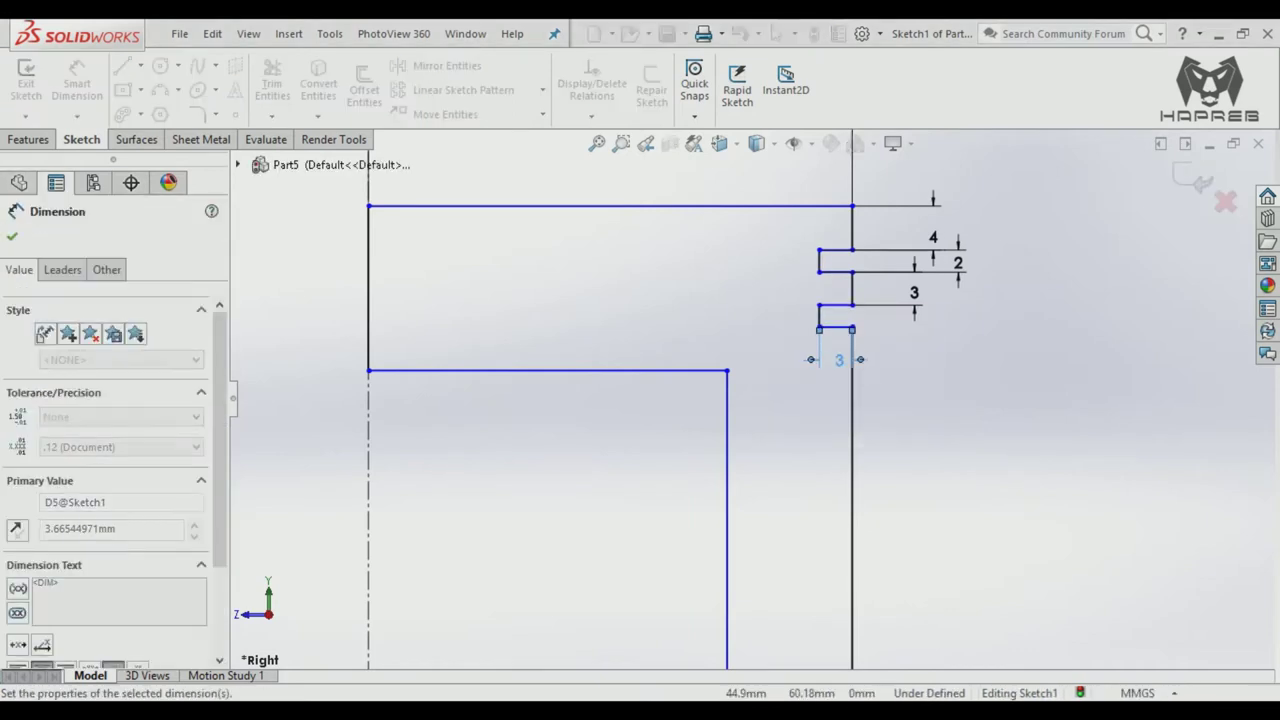
key("Escape")
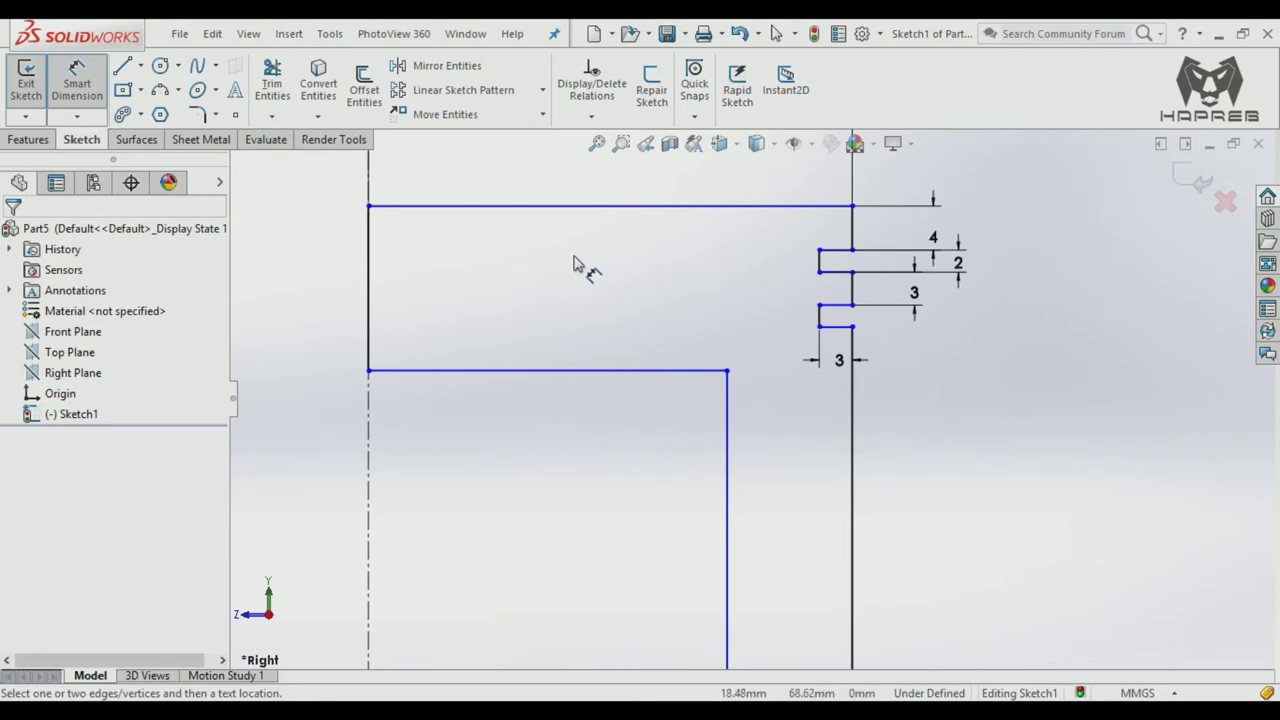
Step: Dimension the crown thickness to 8 mm and the skirt bottom width to 3 mm
scroll(590, 262, "up", 3)
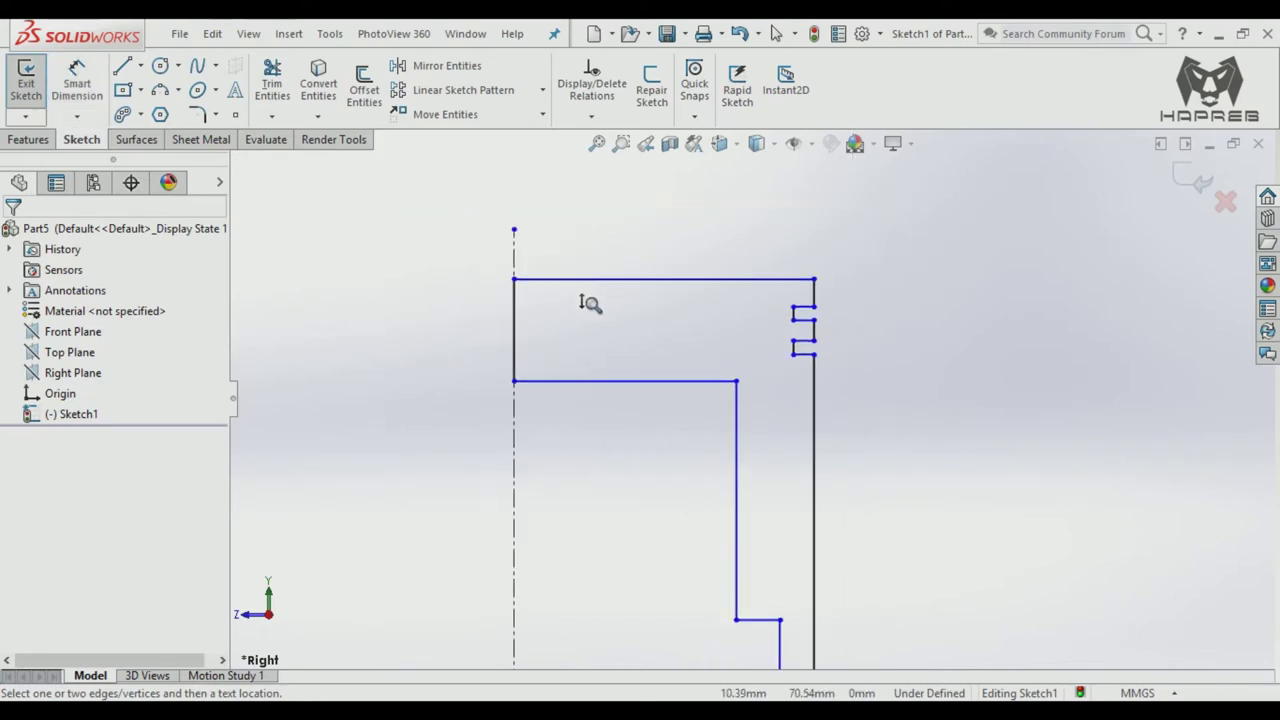
left_click(513, 360)
left_click(481, 355)
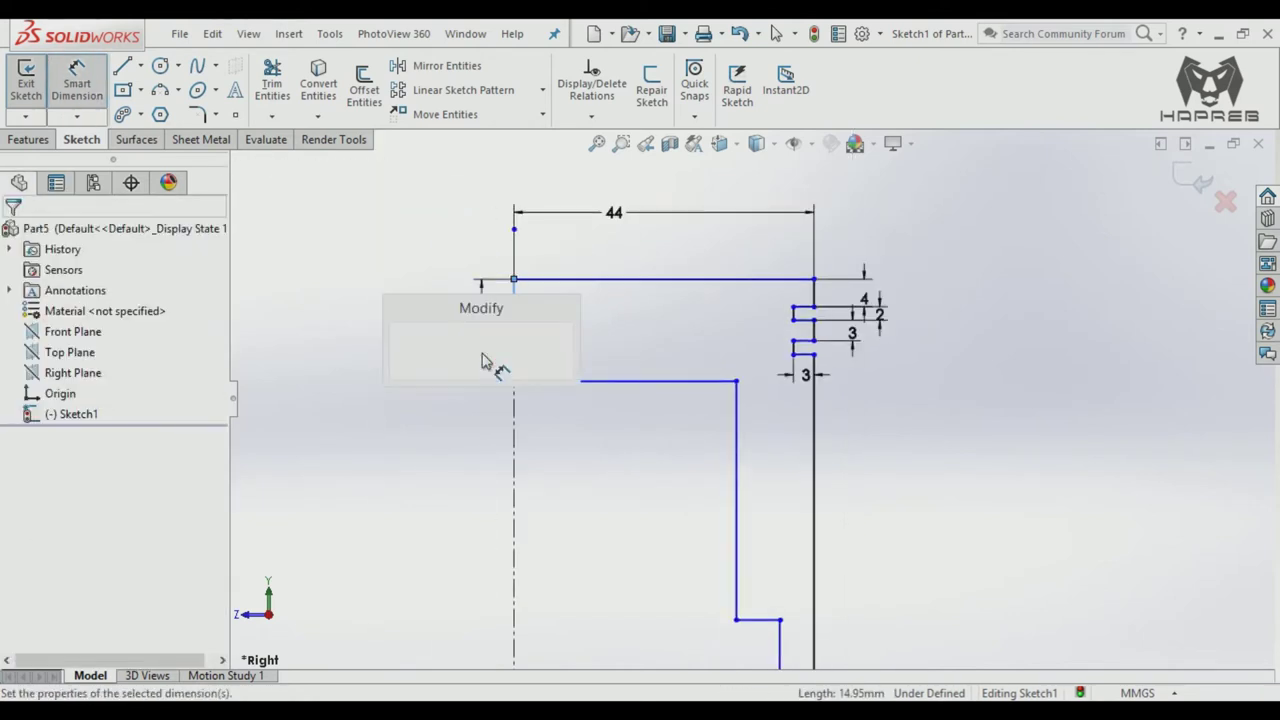
type("8")
key("Return")
middle_click_drag(880, 450, 894, 294, "ctrl")
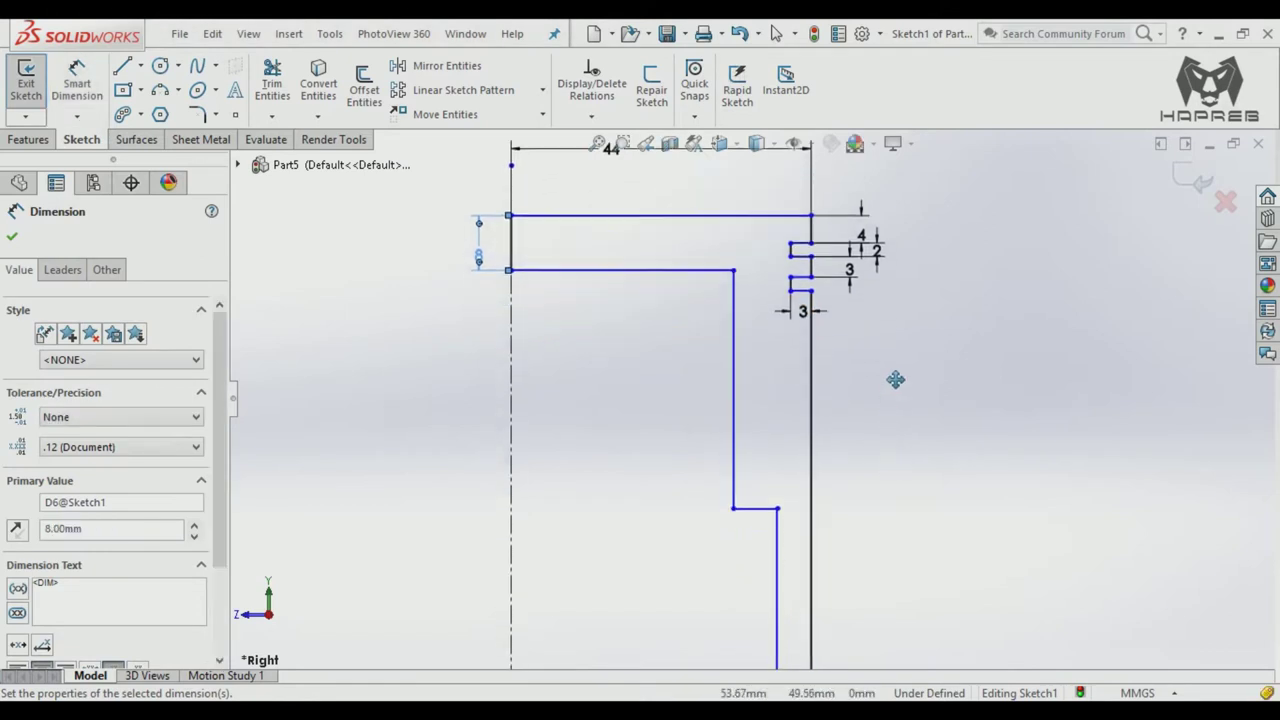
scroll(872, 320, "up", 2)
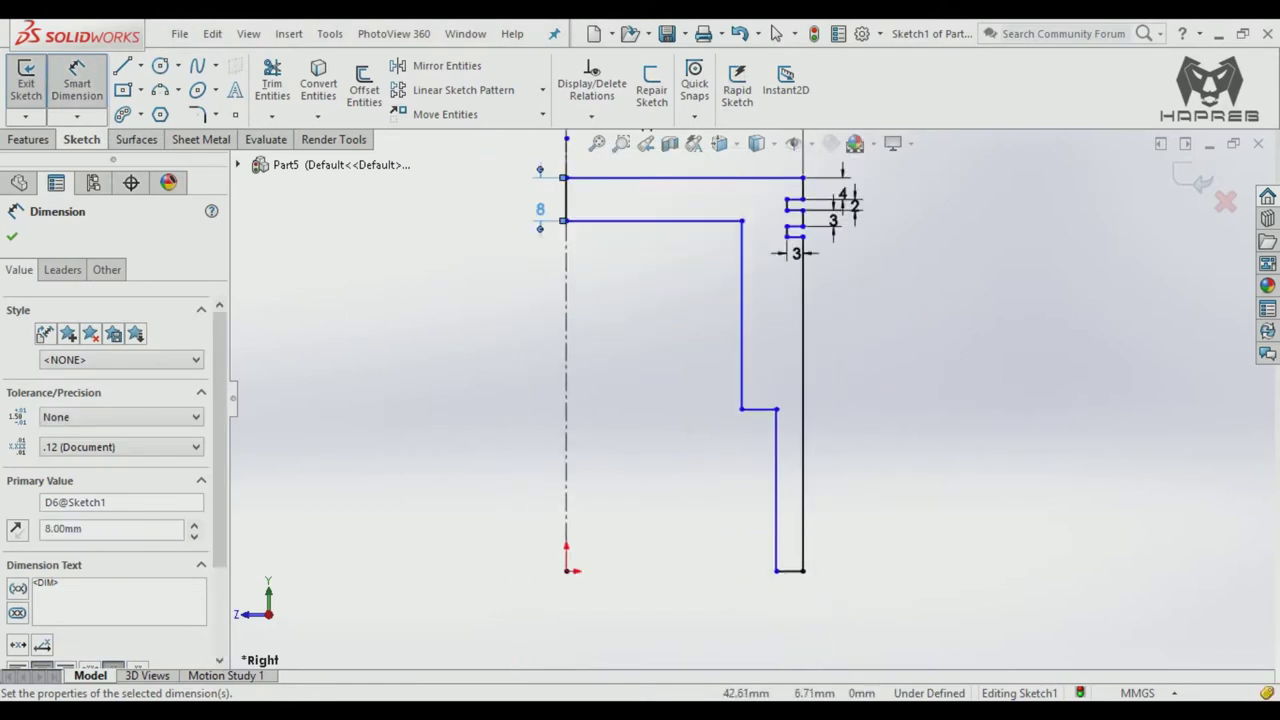
left_click(795, 578)
left_click(806, 615)
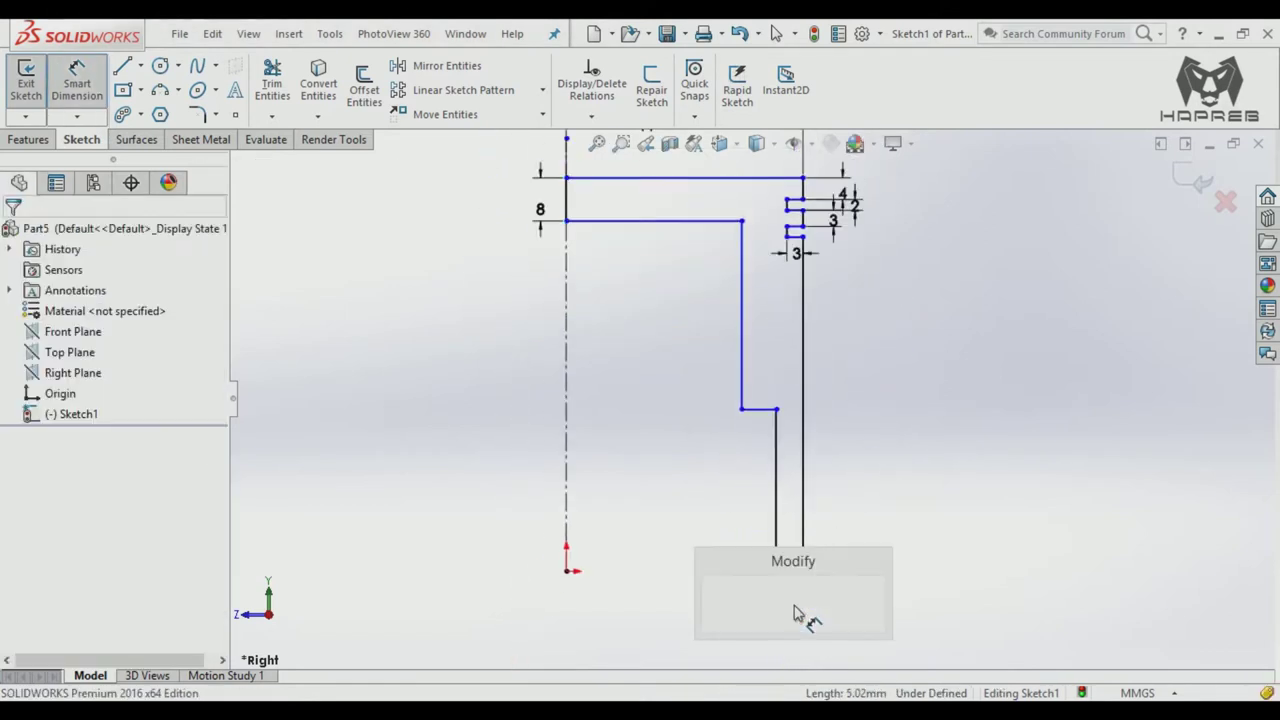
type("3")
key("Return")
left_click(945, 364)
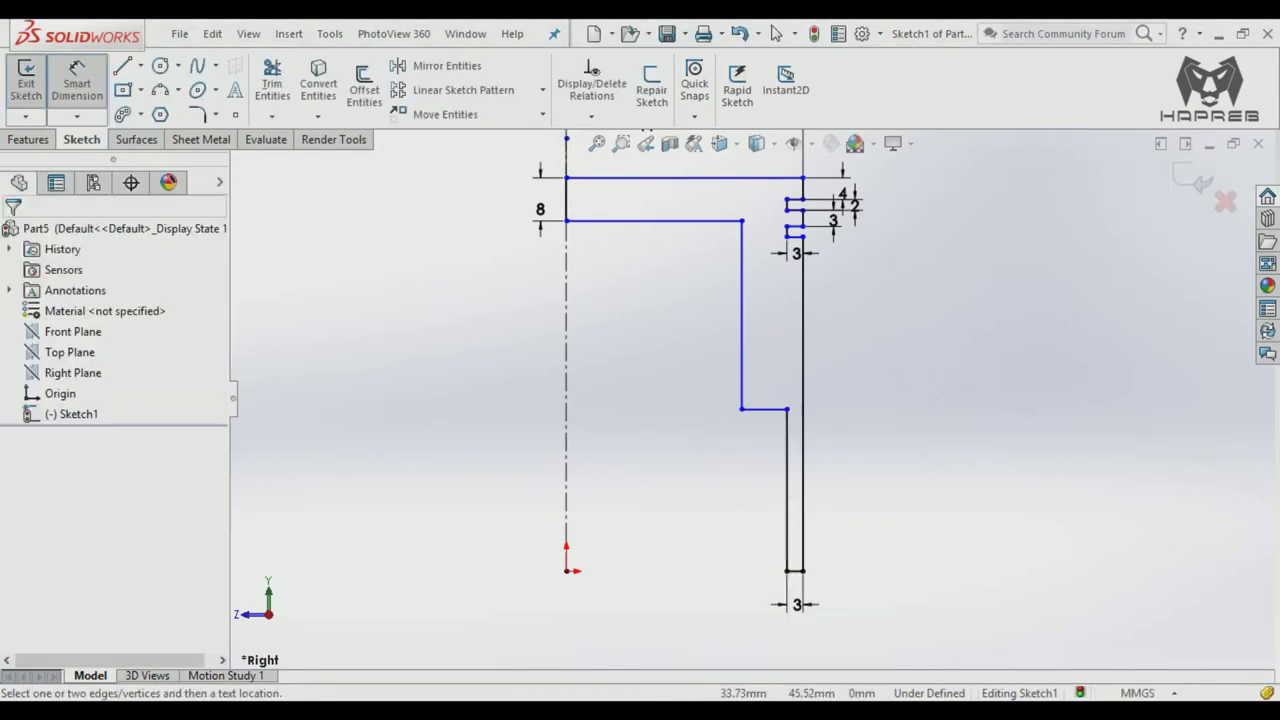
Step: Dimension the inner wall to 39 mm and the lower inner step to 20 mm
left_click(745, 355)
left_click(695, 357)
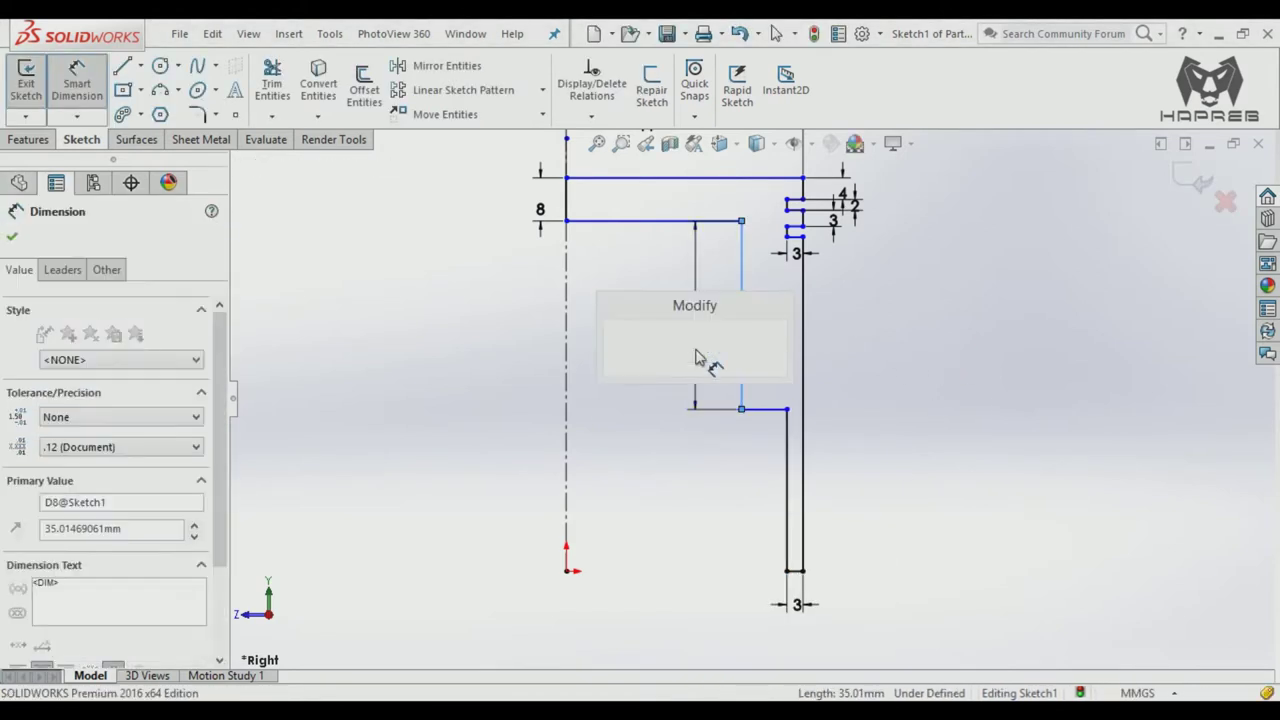
type("39")
key("Return")
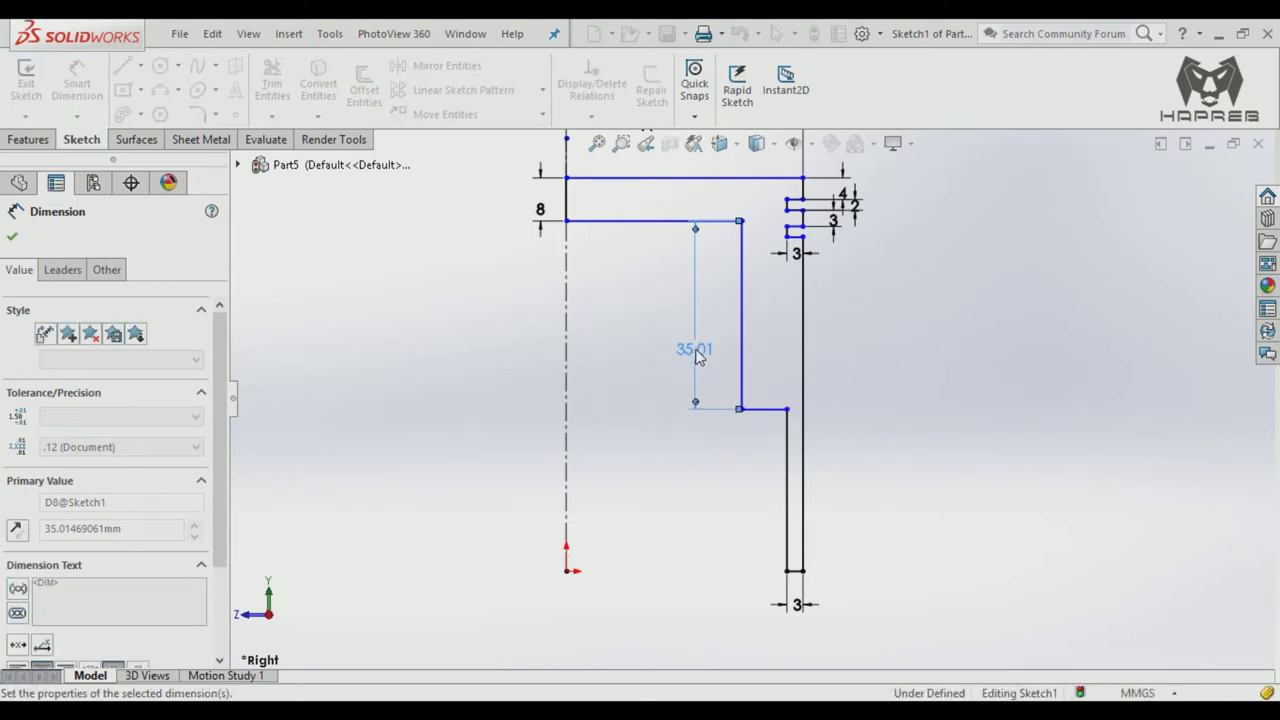
left_click(893, 362)
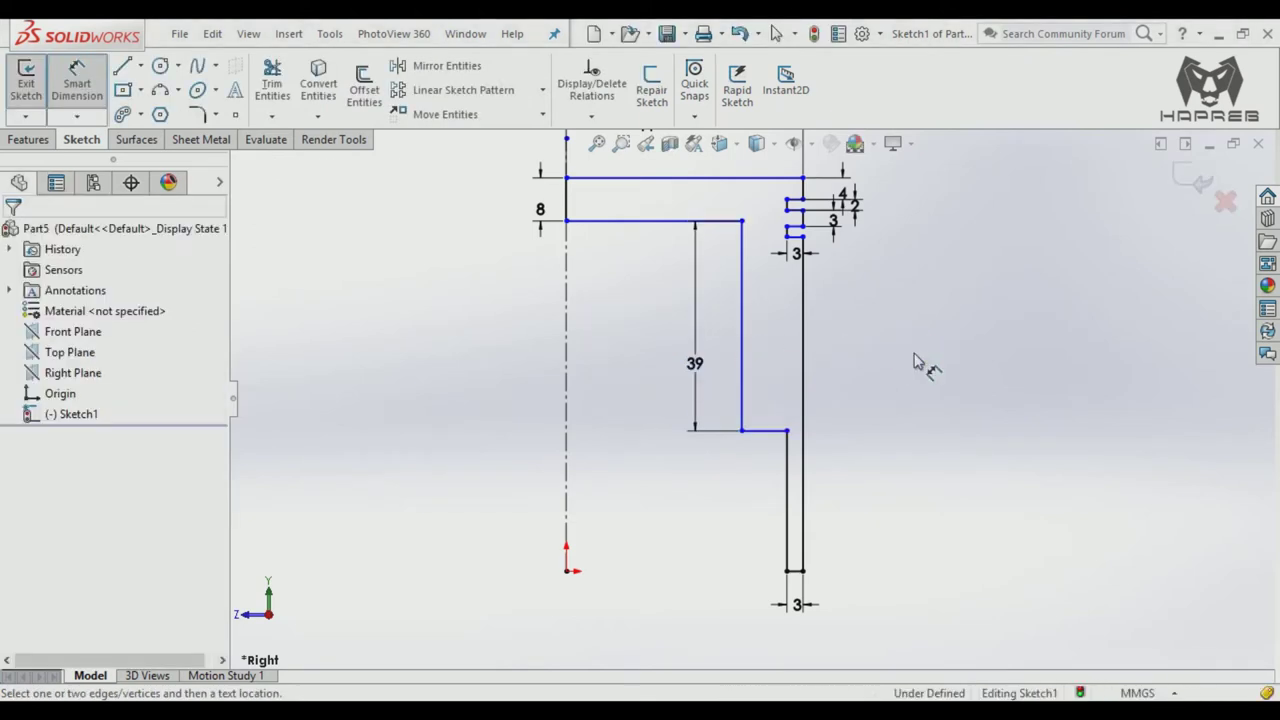
left_click(787, 465)
left_click(705, 468)
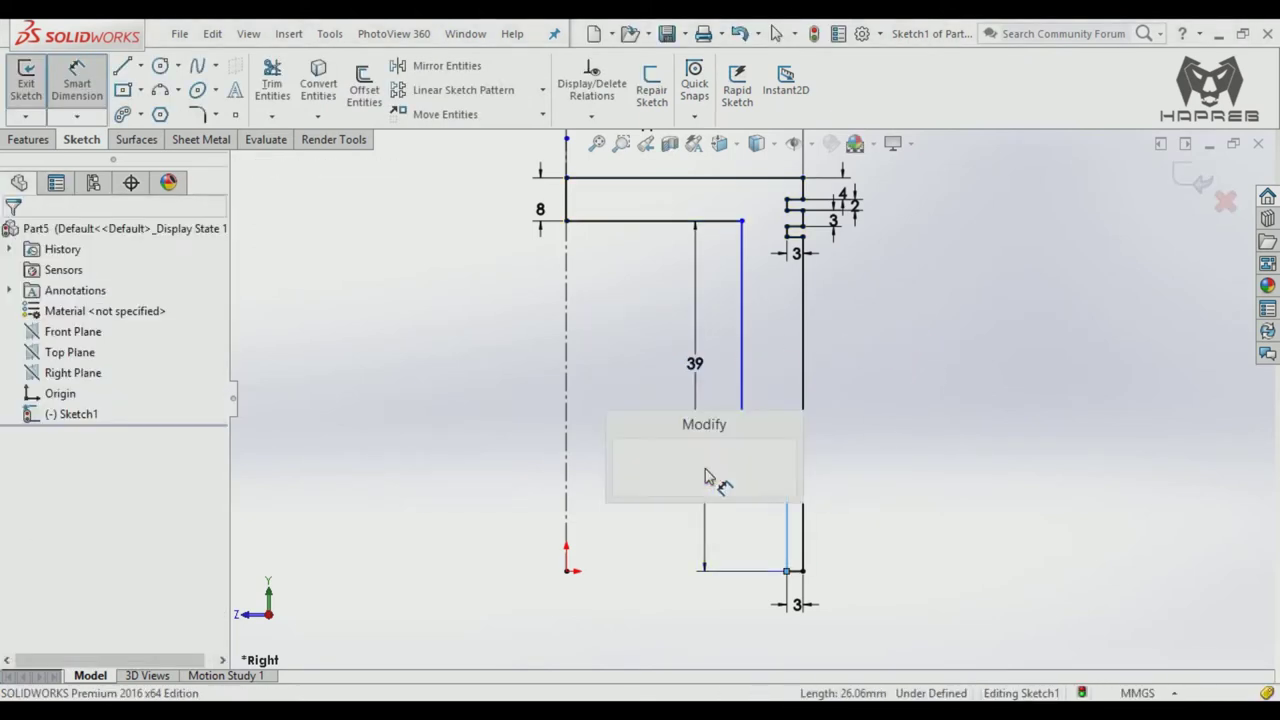
type("20")
key("Return")
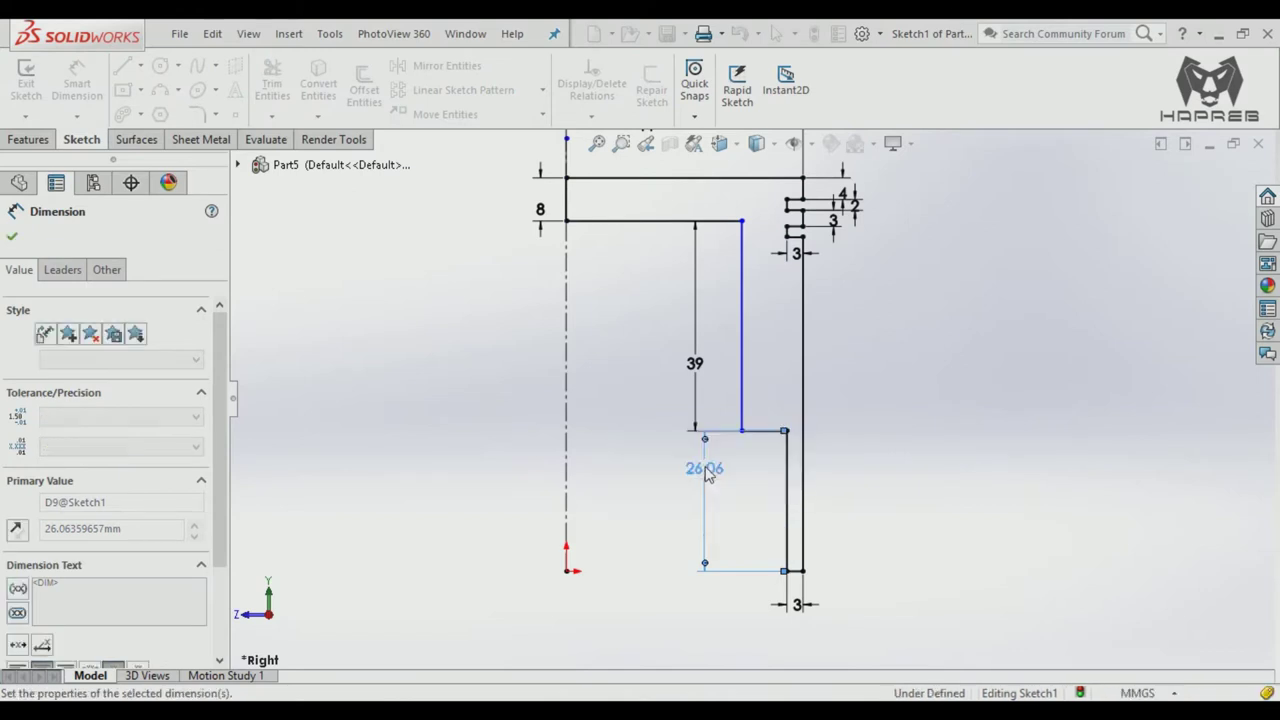
left_click(868, 382)
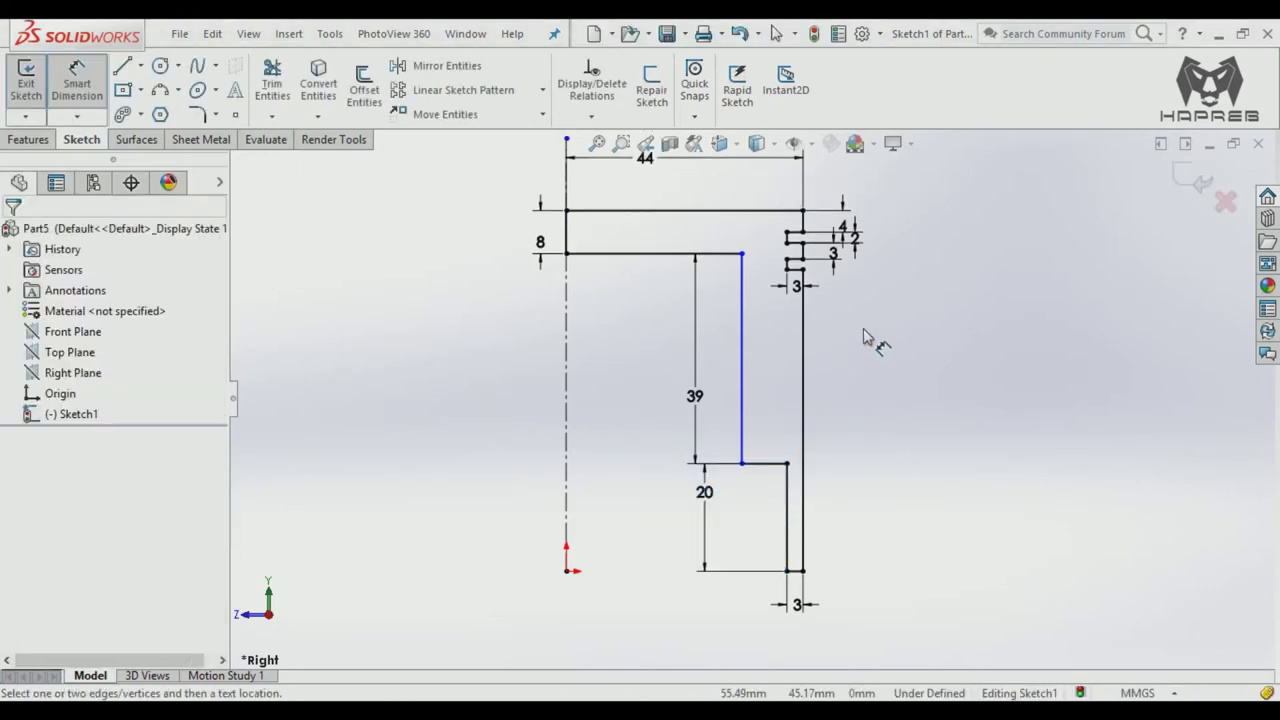
key("f")
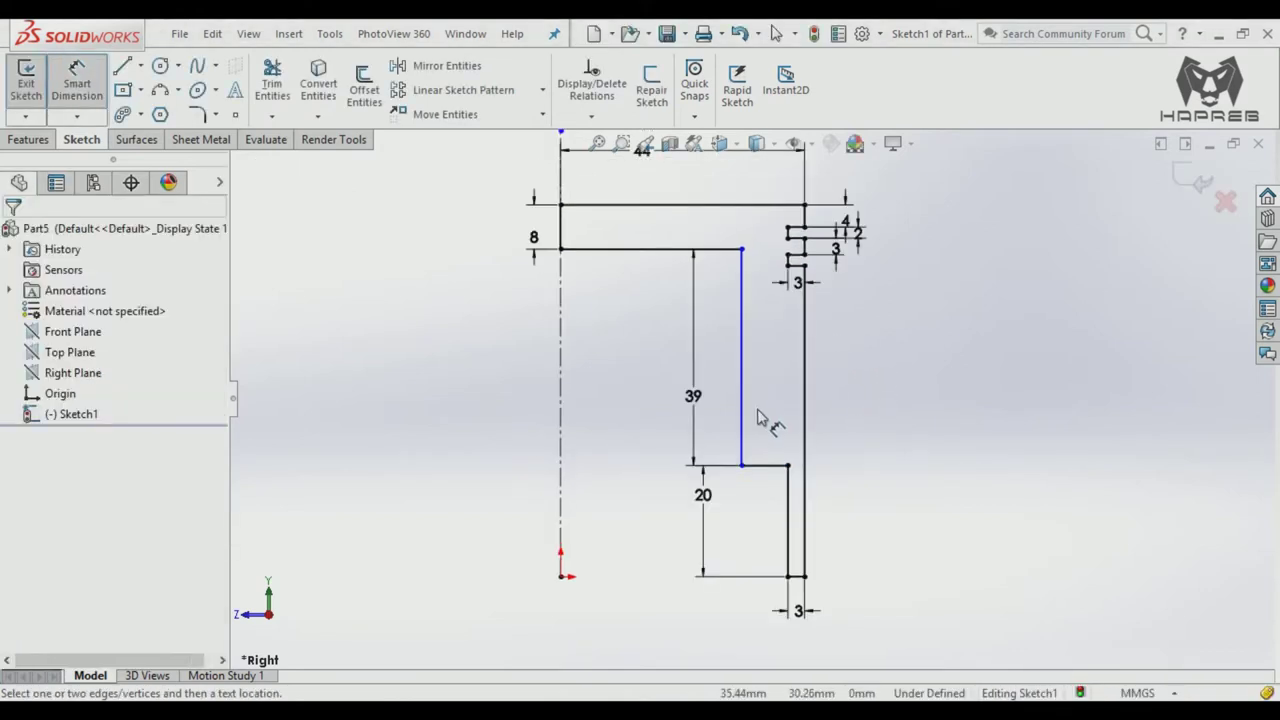
key("Escape")
Step: Add an 8 mm wall-thickness dimension between the 39 mm inner line and the outer wall
left_click(746, 418)
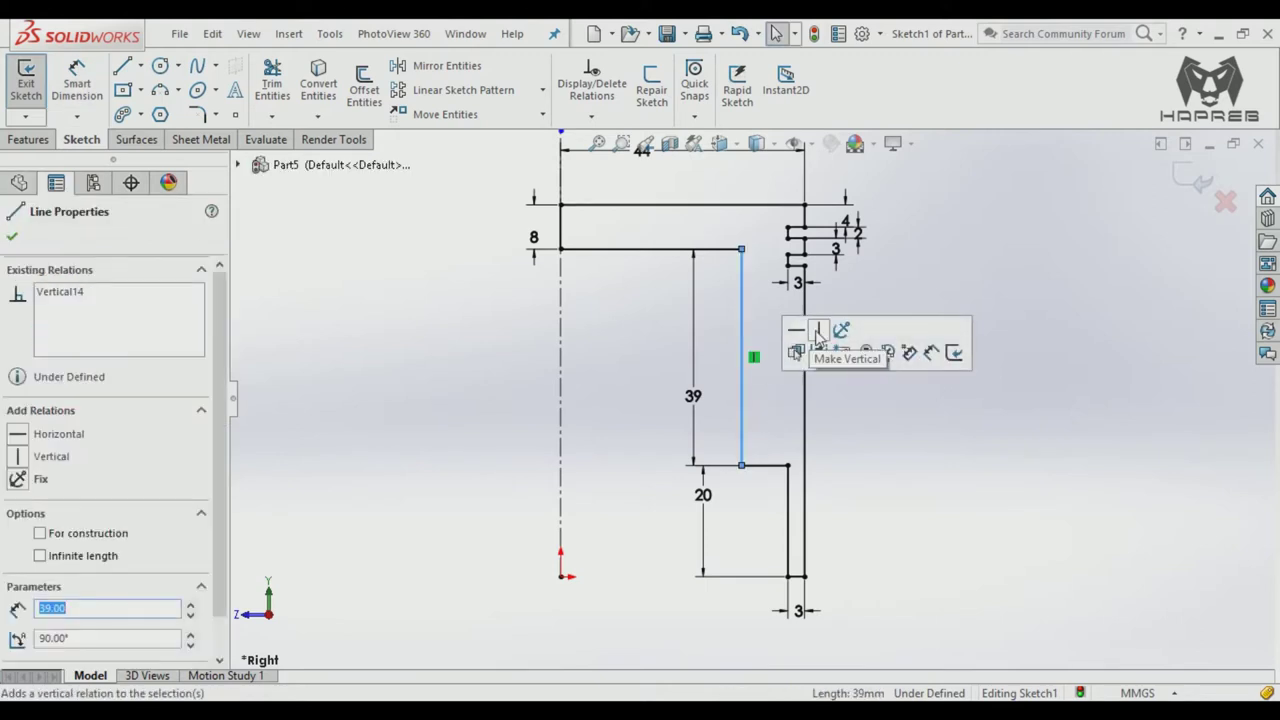
left_click(870, 411)
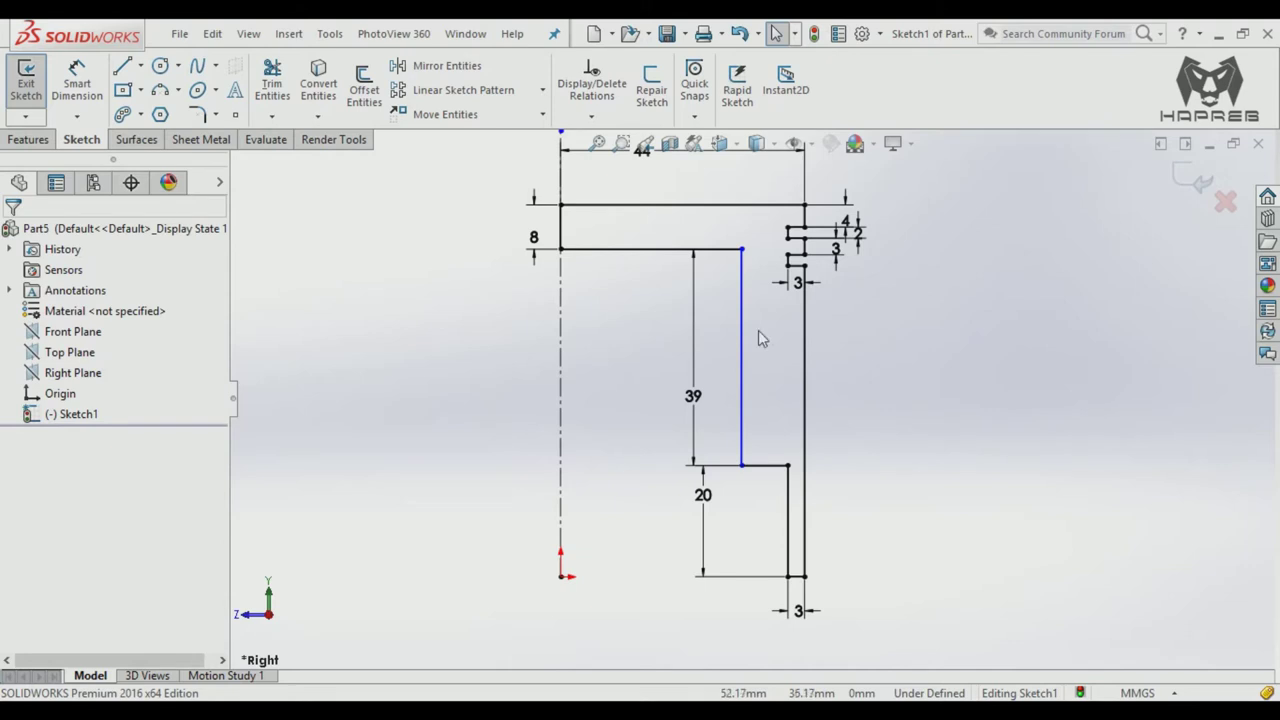
left_click(77, 80)
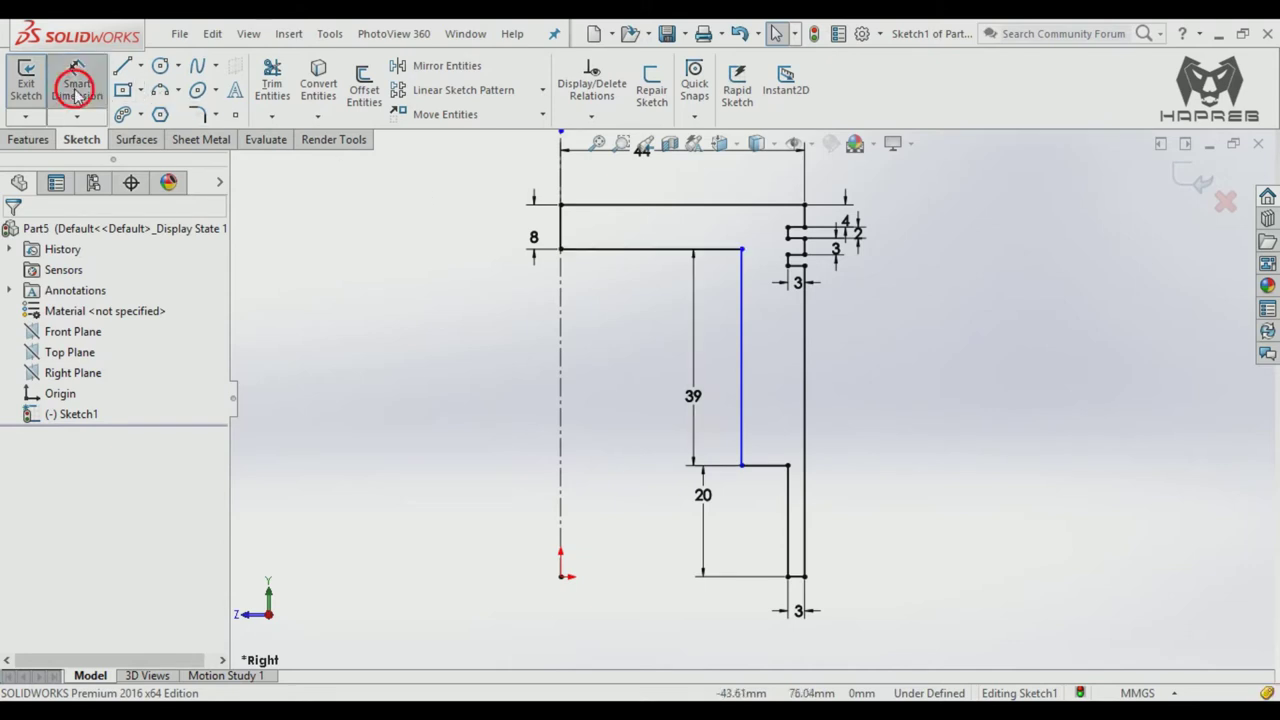
left_click(741, 414)
left_click(804, 412)
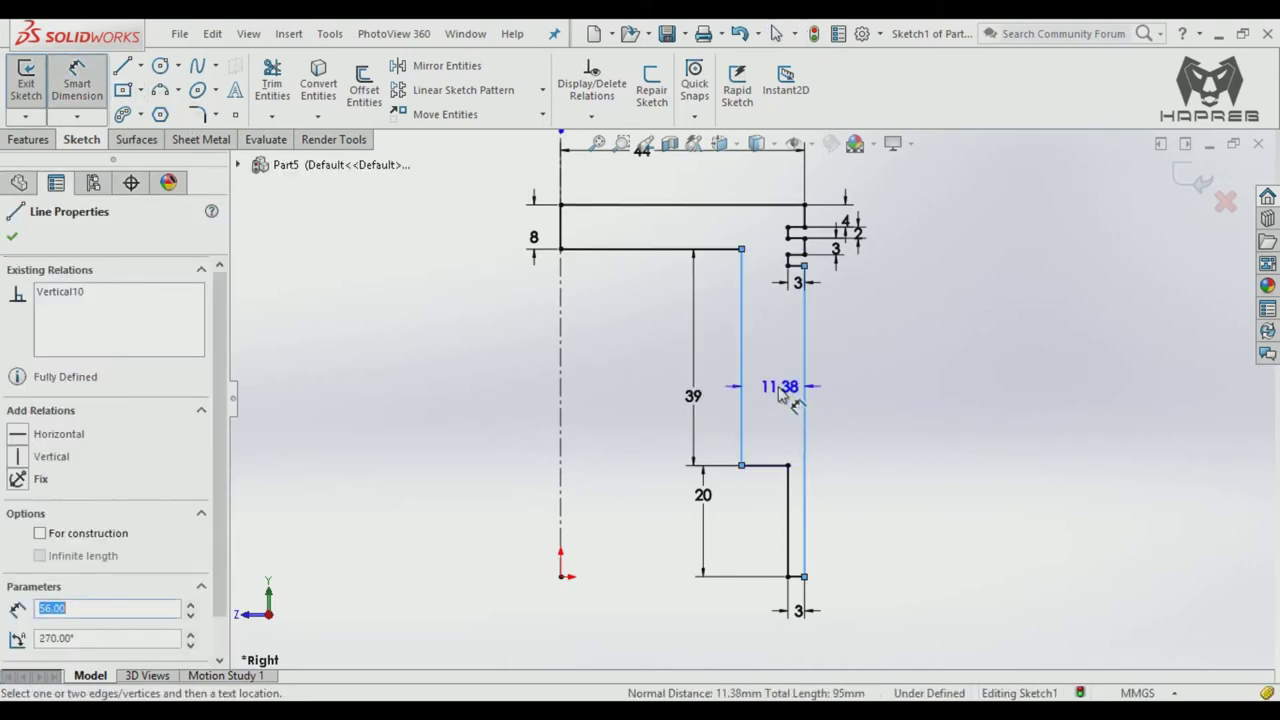
left_click(778, 392)
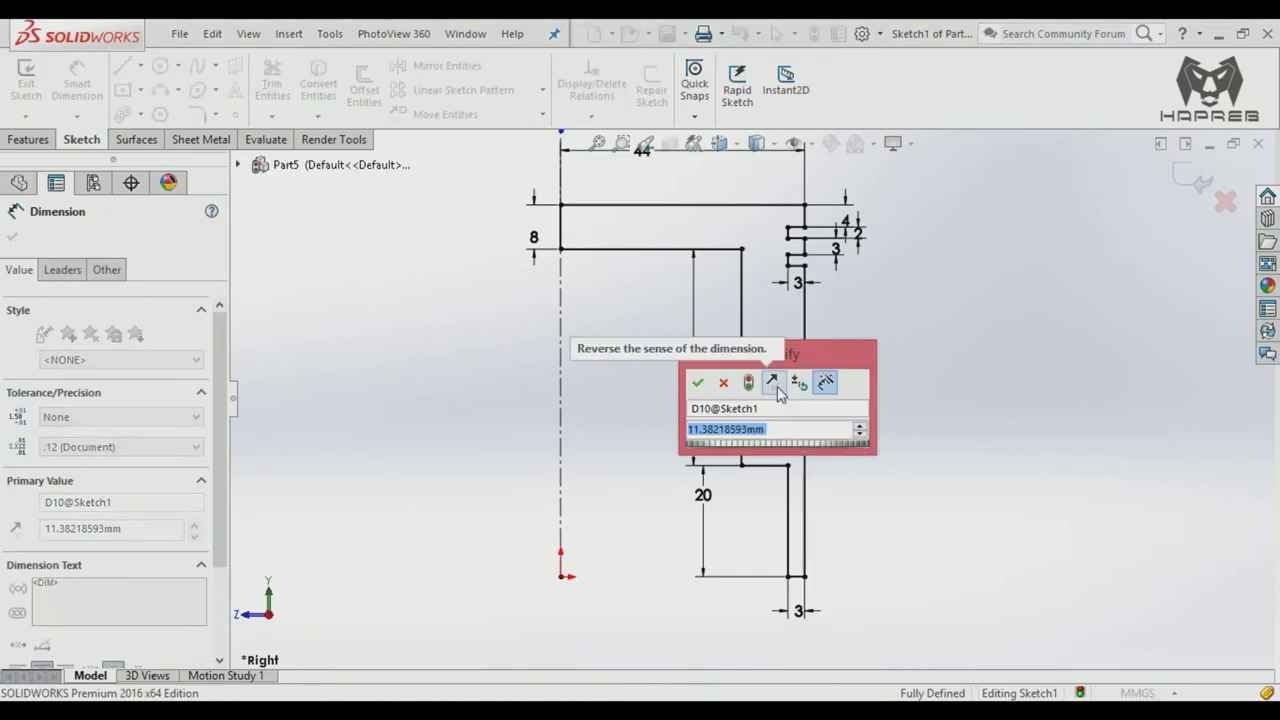
type("8")
key("Return")
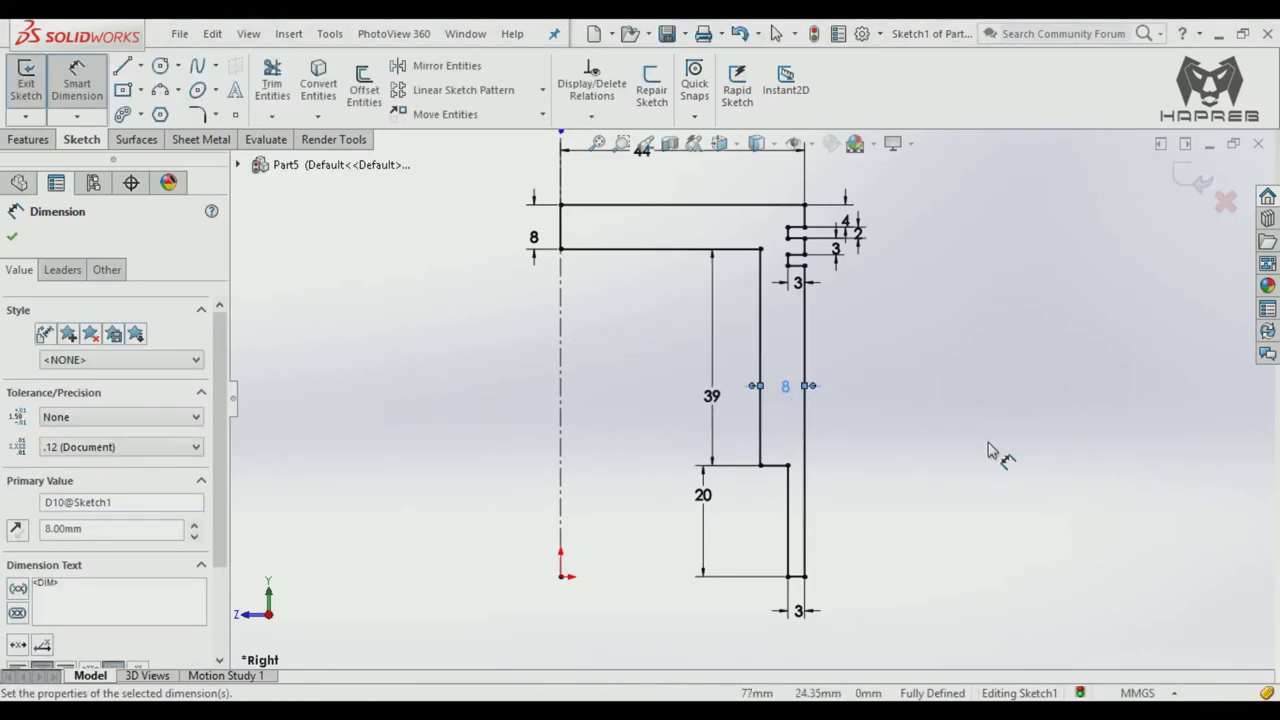
left_click(980, 447)
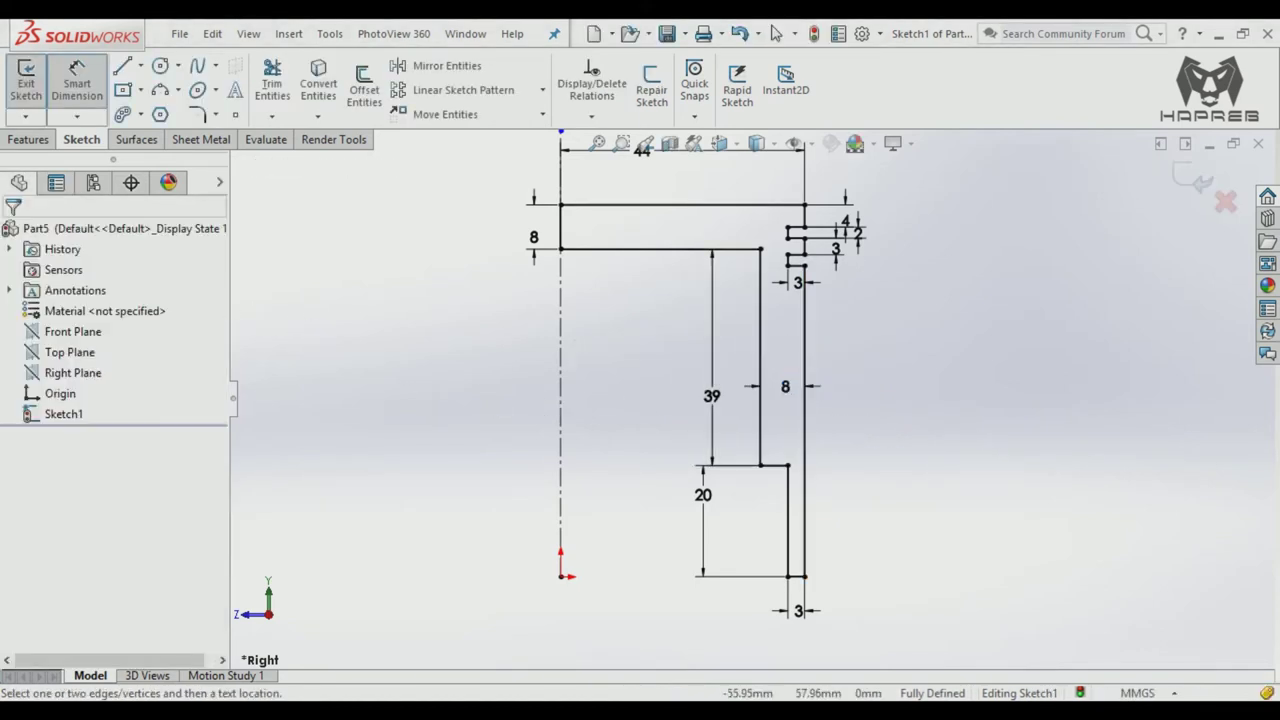
Step: Revolve the profile 360° about centerline Line1 to create the Revolve1 piston body
left_click(29, 139)
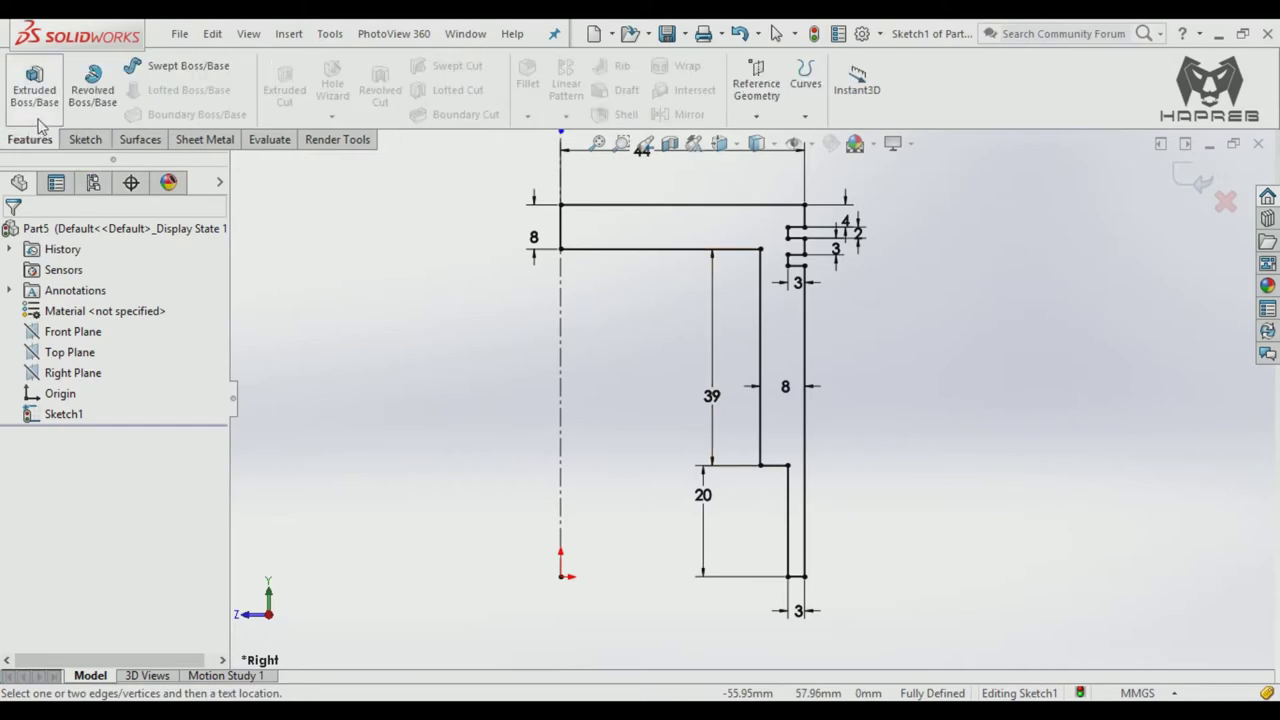
left_click(92, 95)
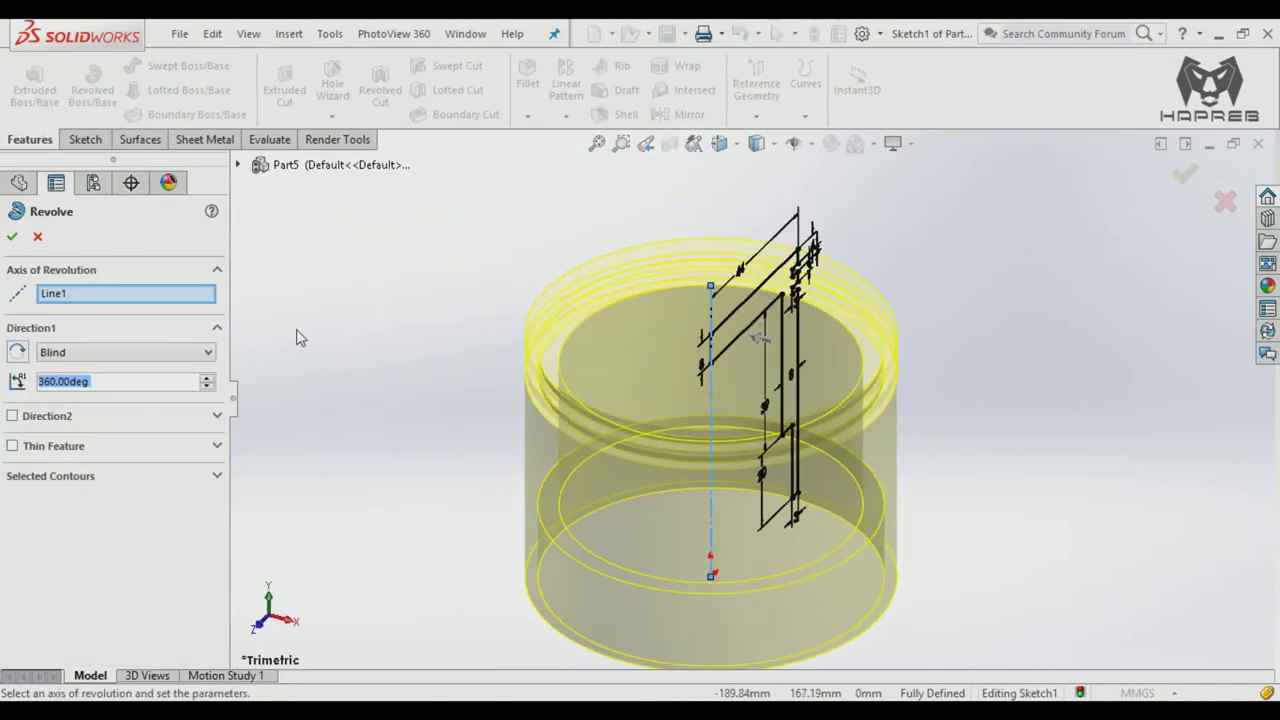
left_click(13, 238)
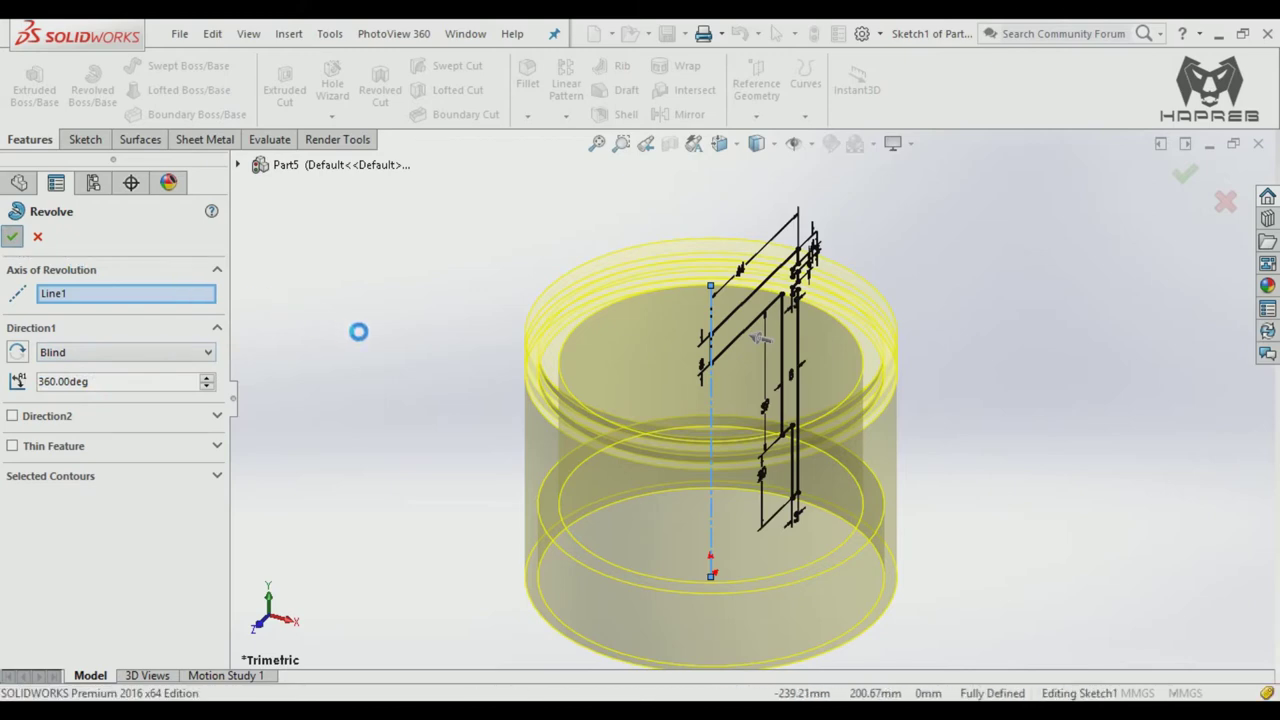
middle_click_drag(395, 364, 240, 371)
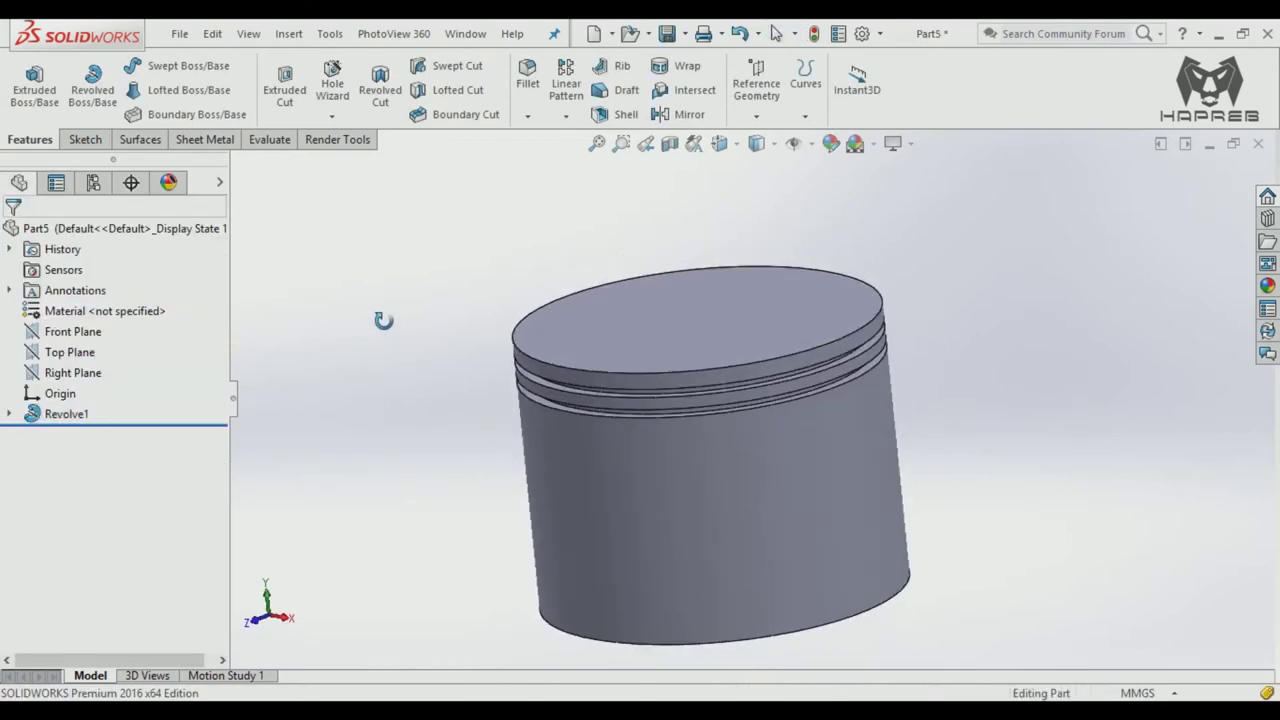
Step: Sketch a center rectangle on the Front Plane near the piston's right edge
left_click(75, 331)
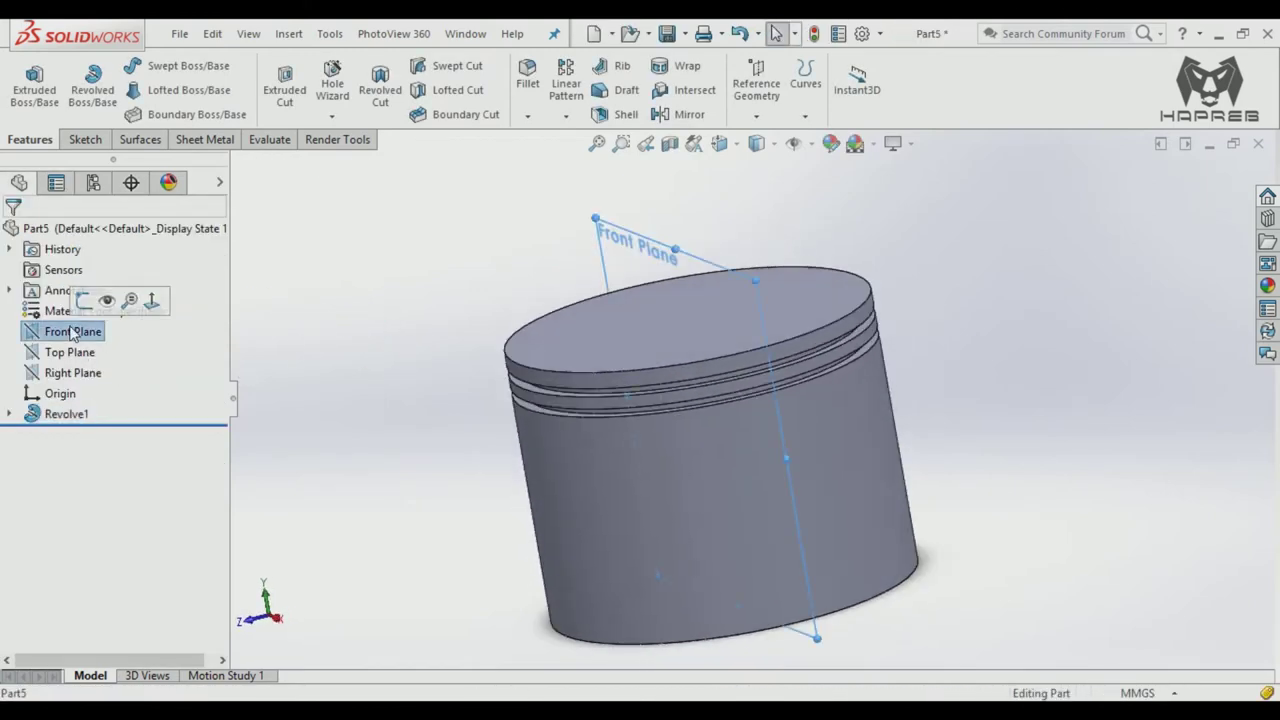
left_click(86, 300)
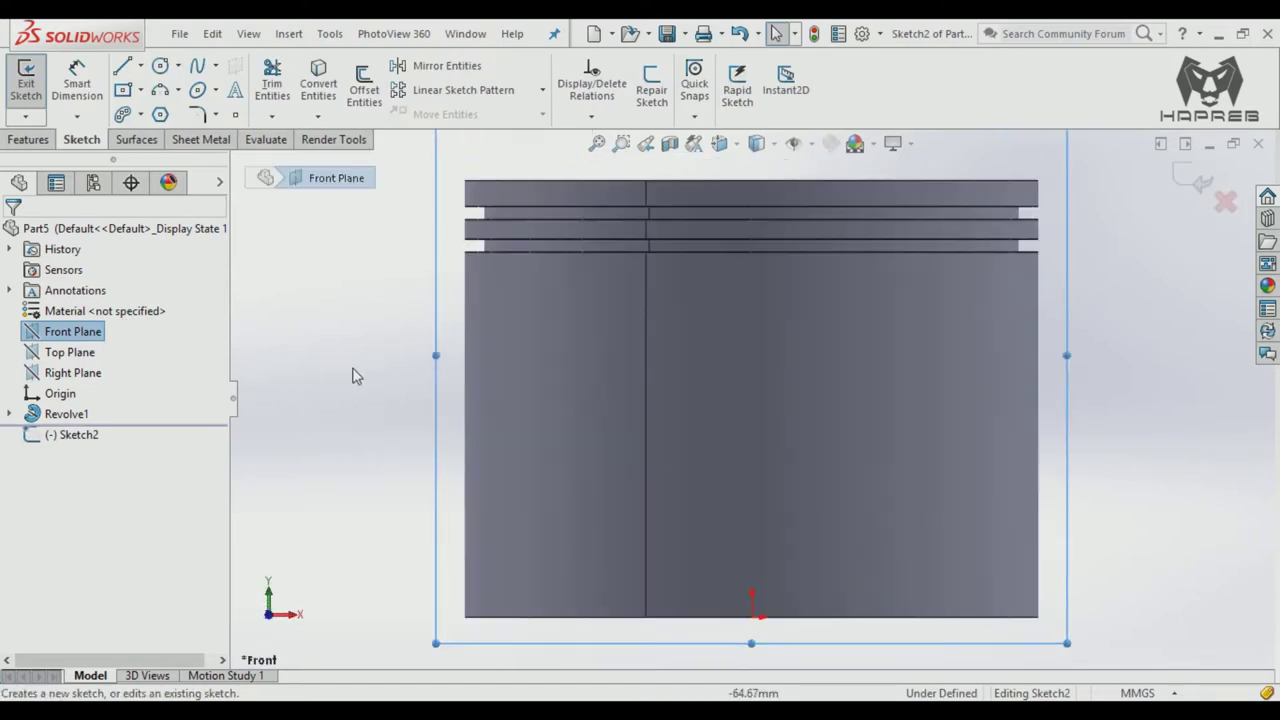
left_click(123, 90)
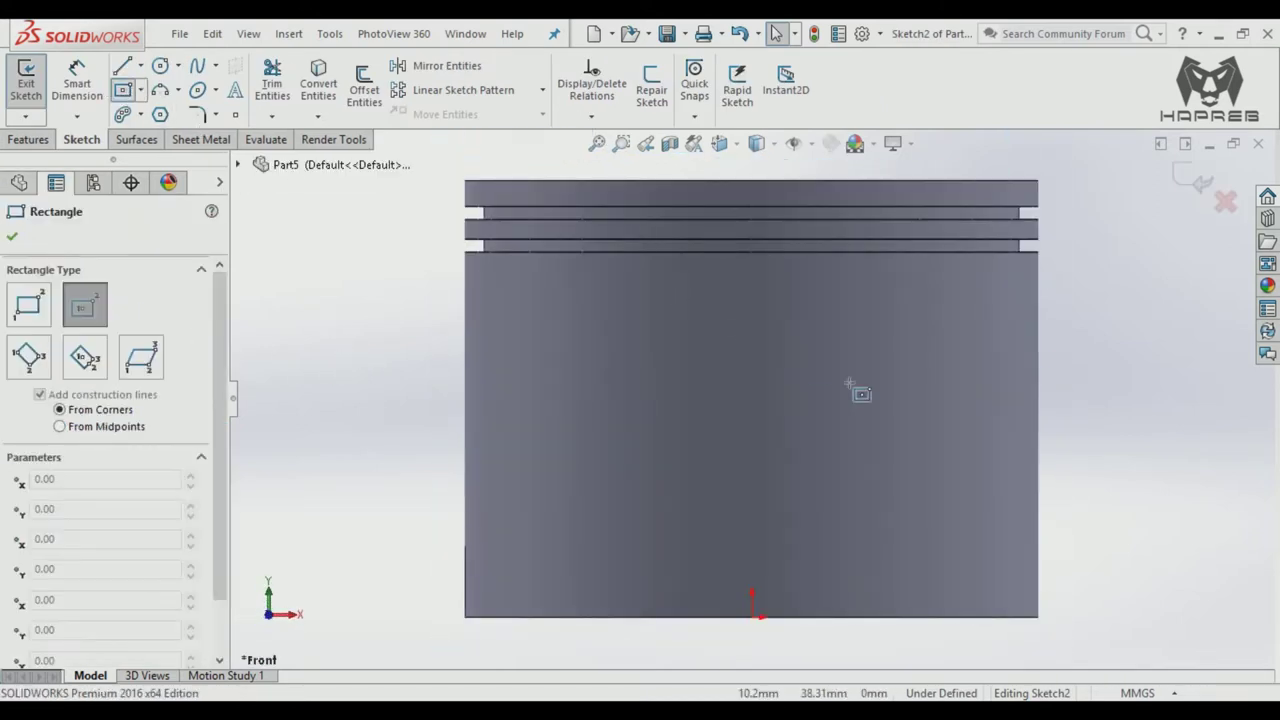
left_click(1038, 421)
left_click(1085, 342)
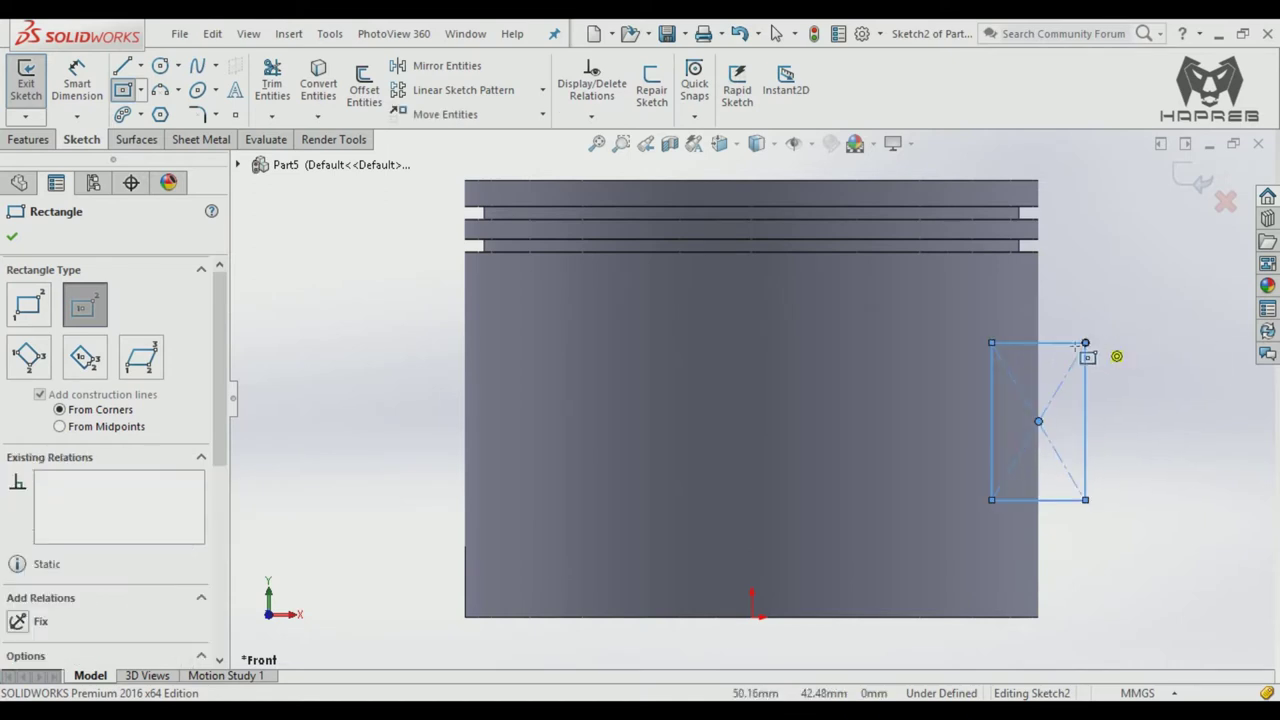
key("Escape")
Step: Dimension the rectangle 13 mm wide and 24 mm tall
left_click(80, 82)
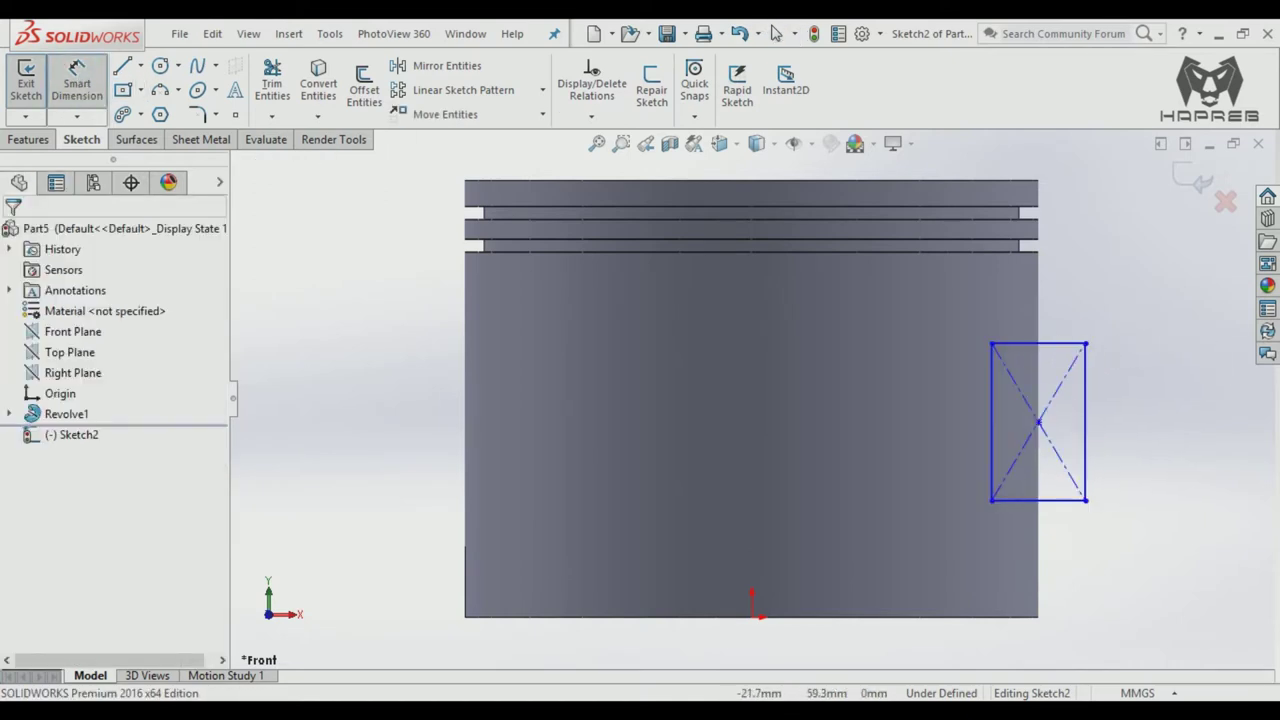
left_click(1073, 328)
left_click(1072, 298)
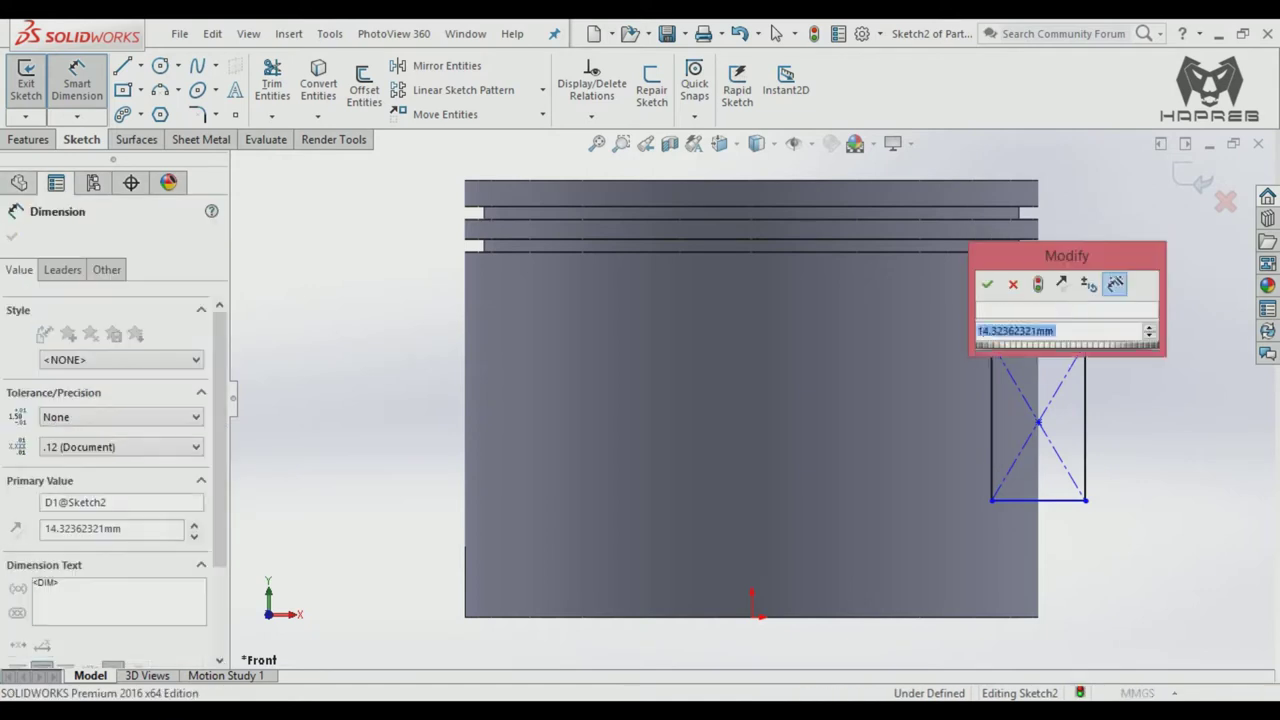
type("13")
key("Return")
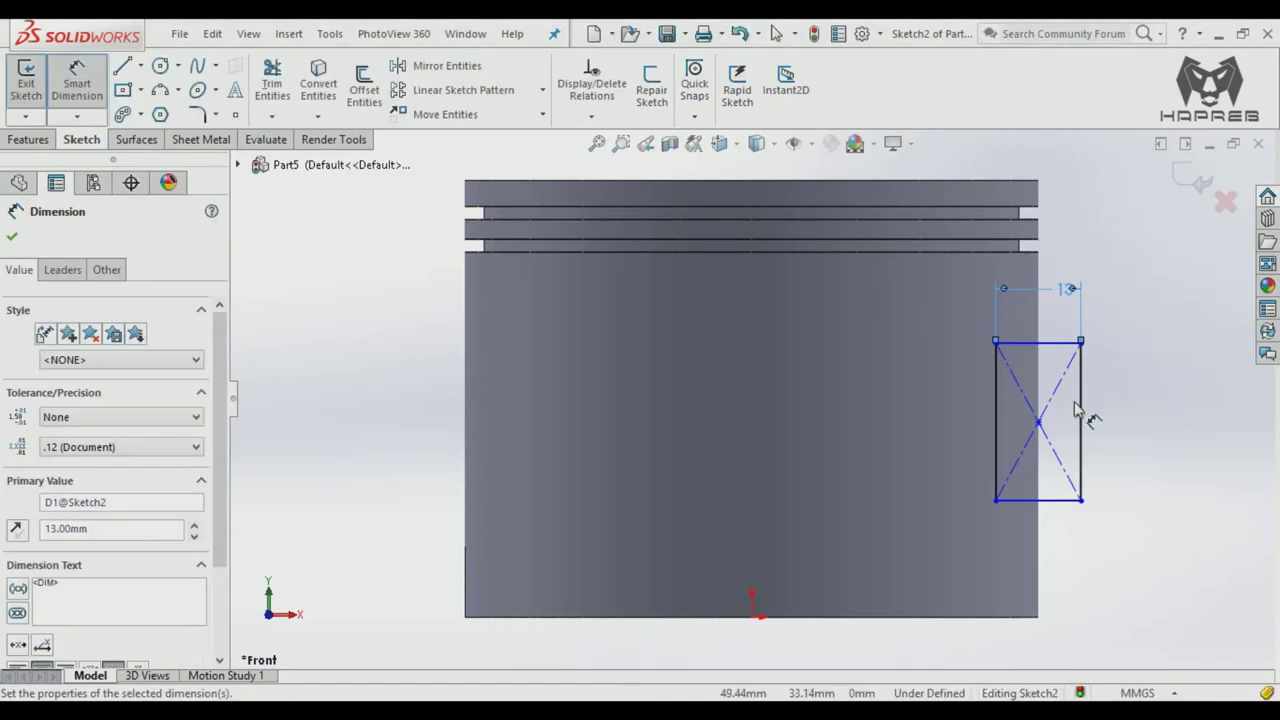
left_click(1082, 410)
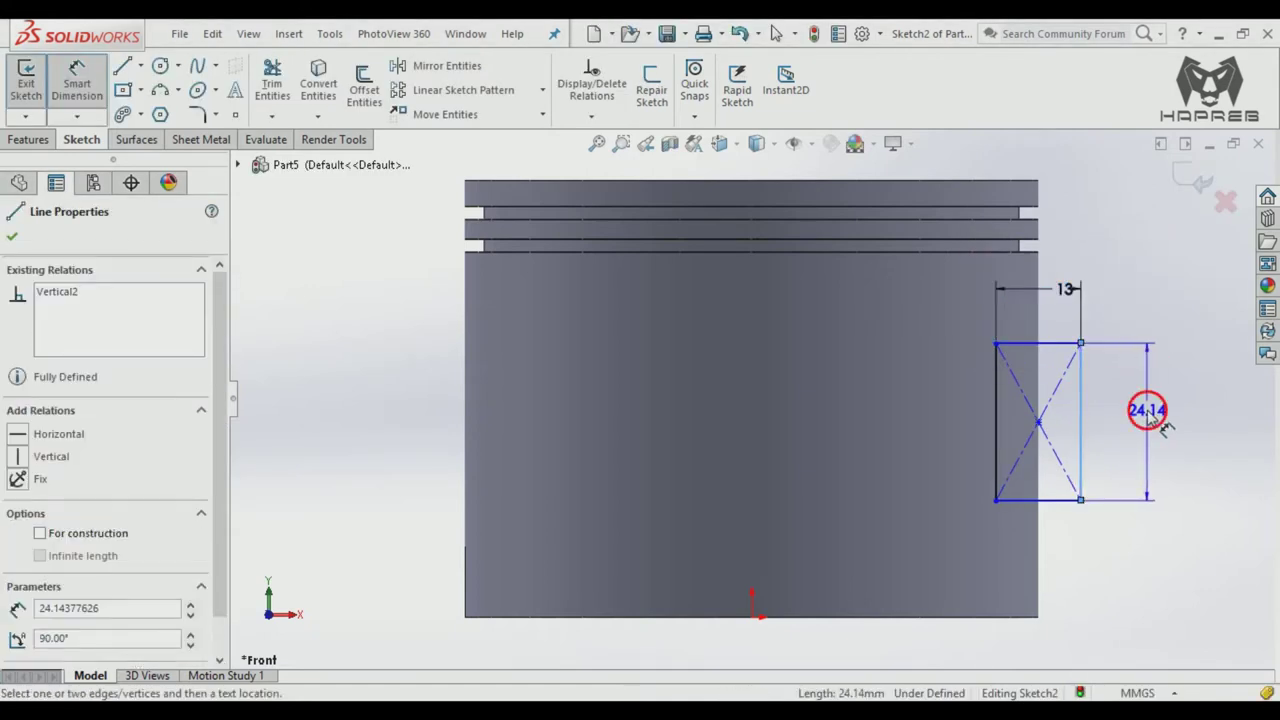
left_click(1150, 412)
type("25")
key("Return")
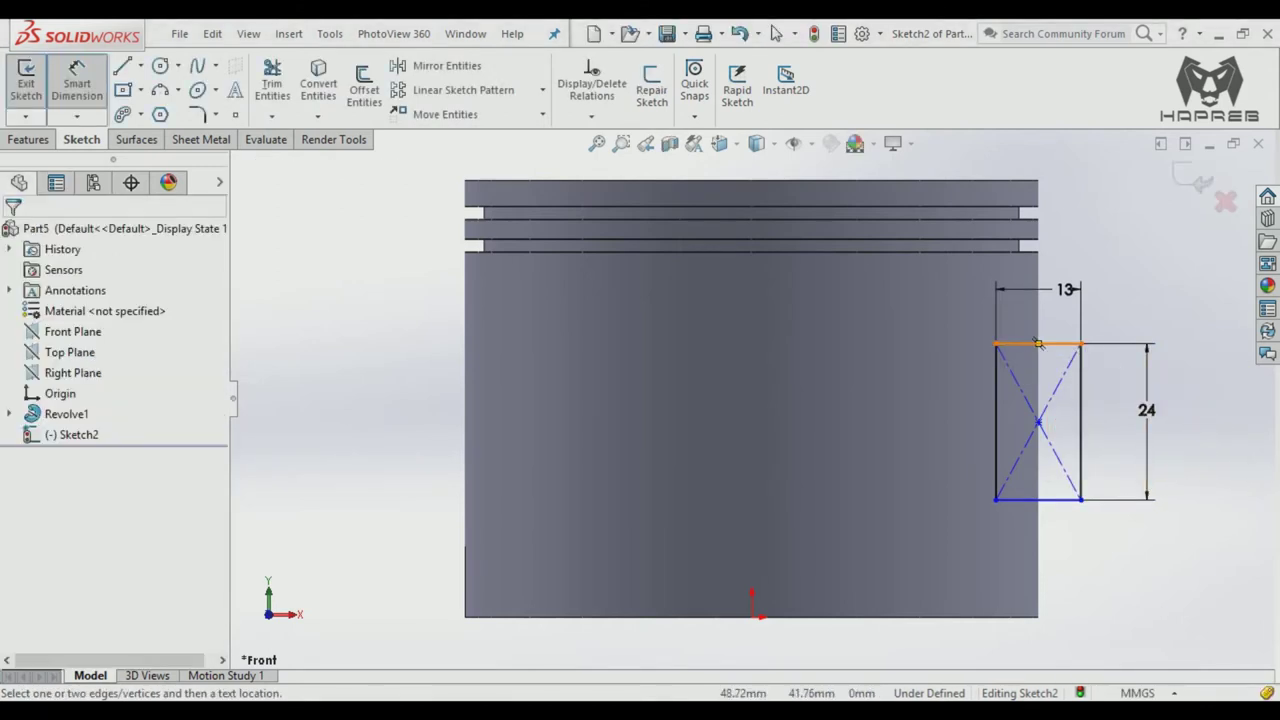
Step: Place the rectangle's top edge 20 mm below the piston's top edge
left_click(1065, 343)
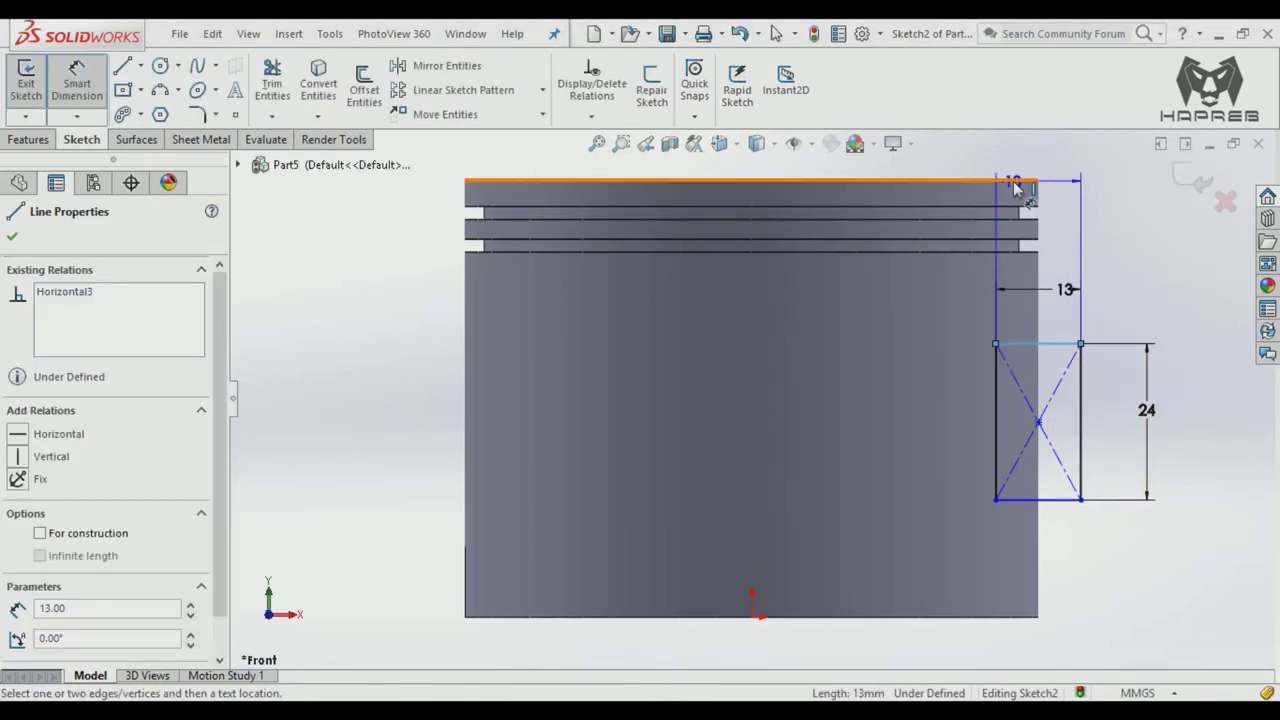
left_click(1015, 182)
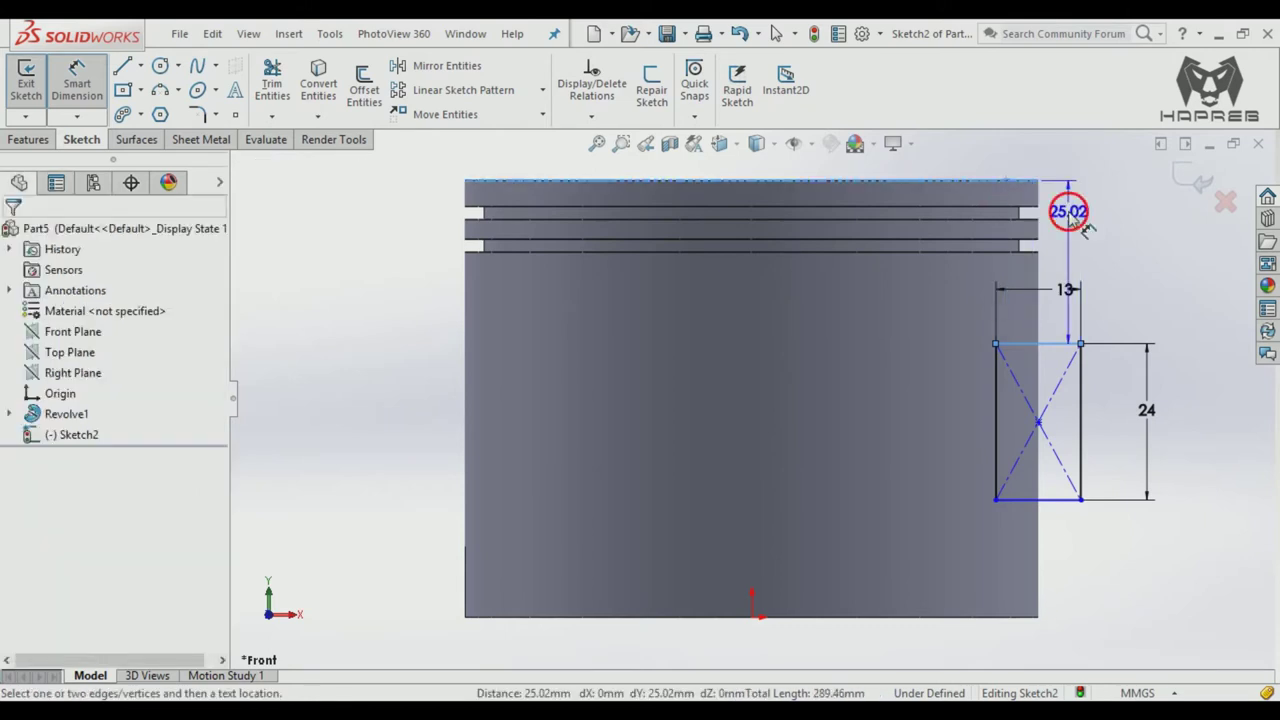
left_click(1068, 212)
type("20")
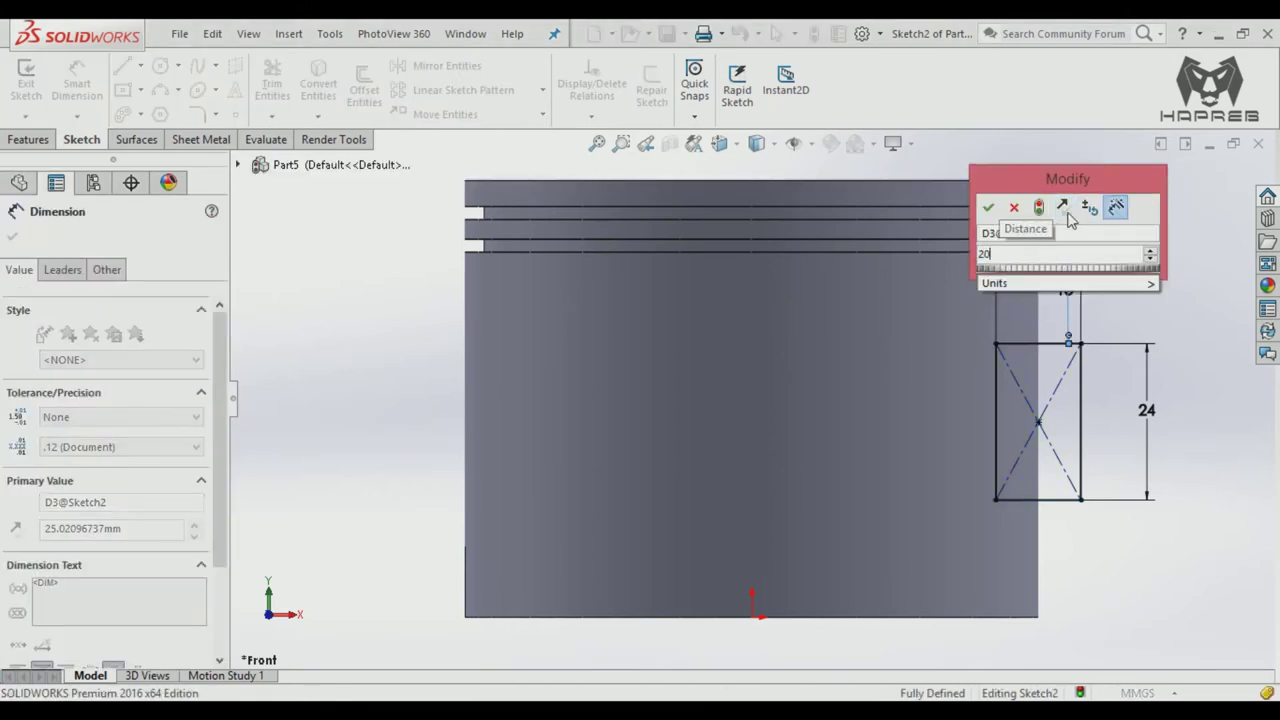
key("Return")
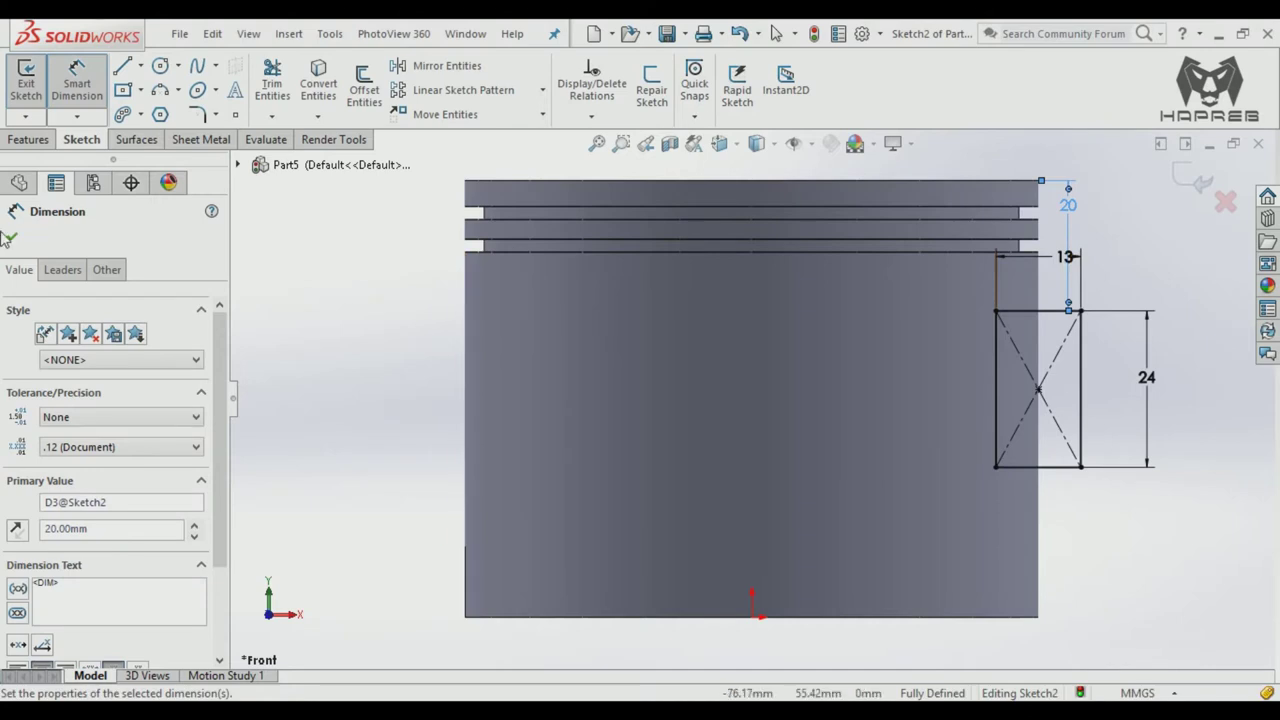
left_click(7, 240)
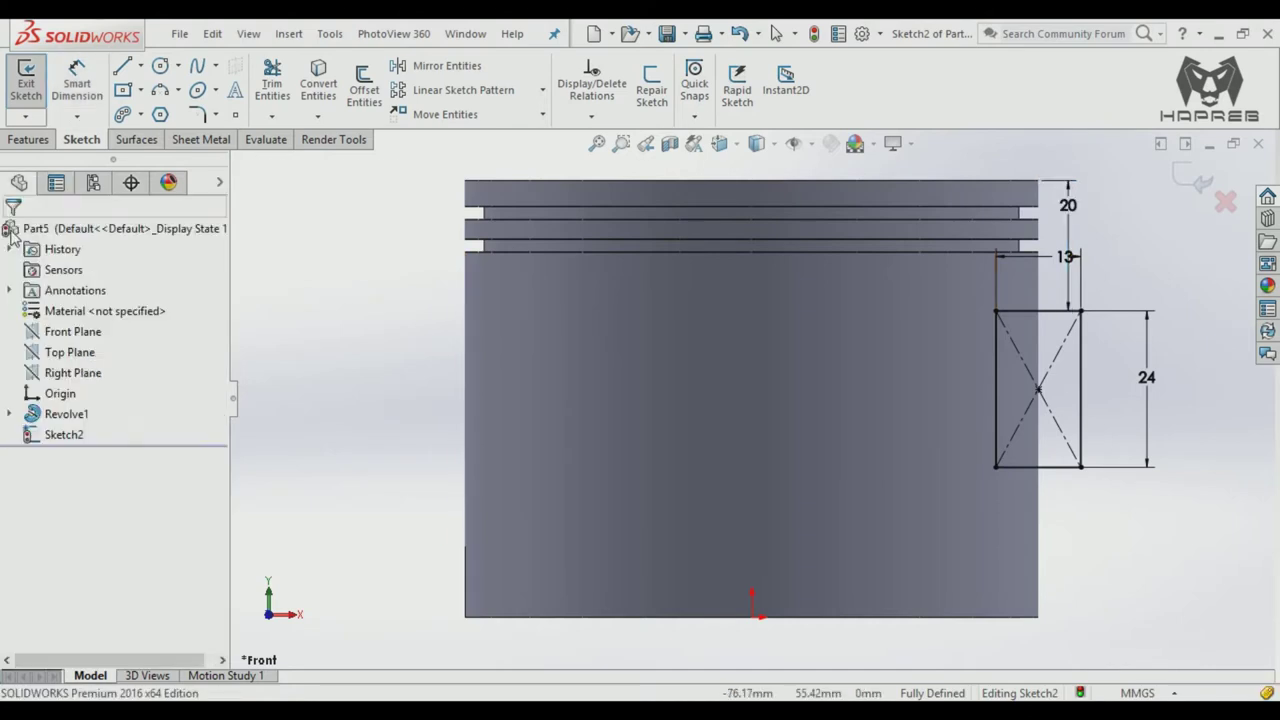
left_click(141, 66)
left_click(160, 114)
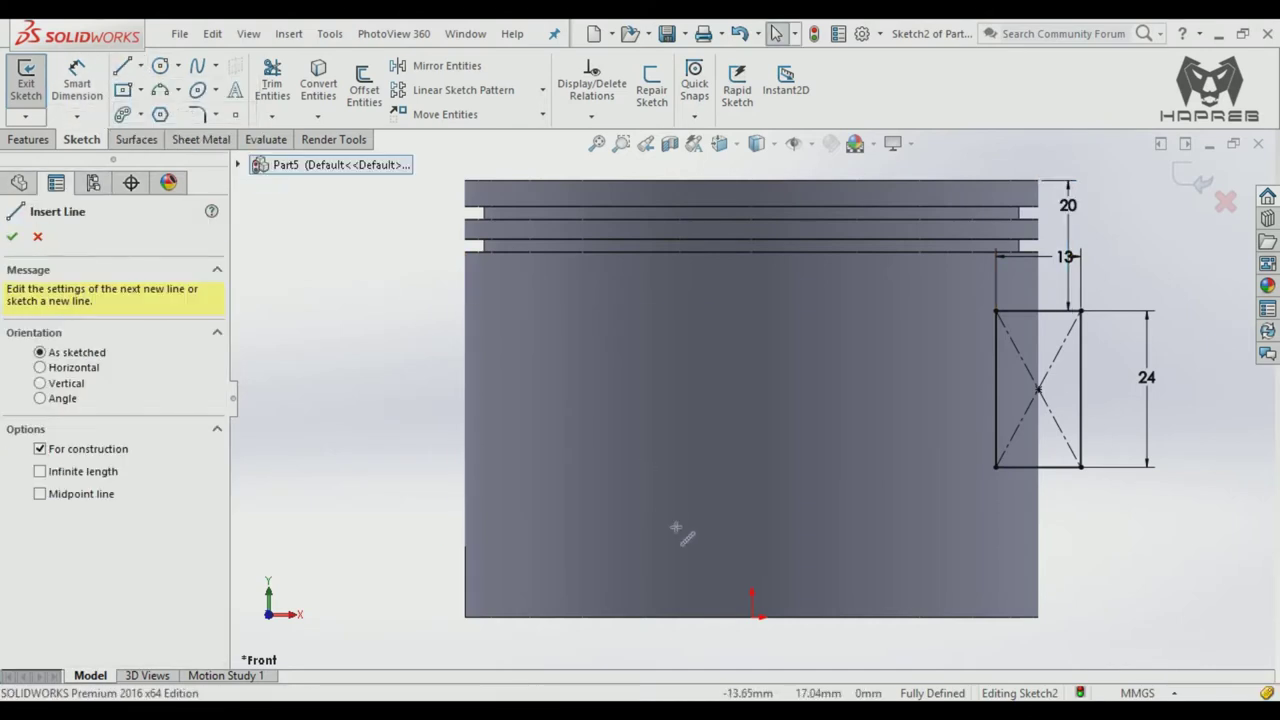
Step: Draw a vertical centerline from the piston's bottom midpoint to its top edge
left_click(752, 617)
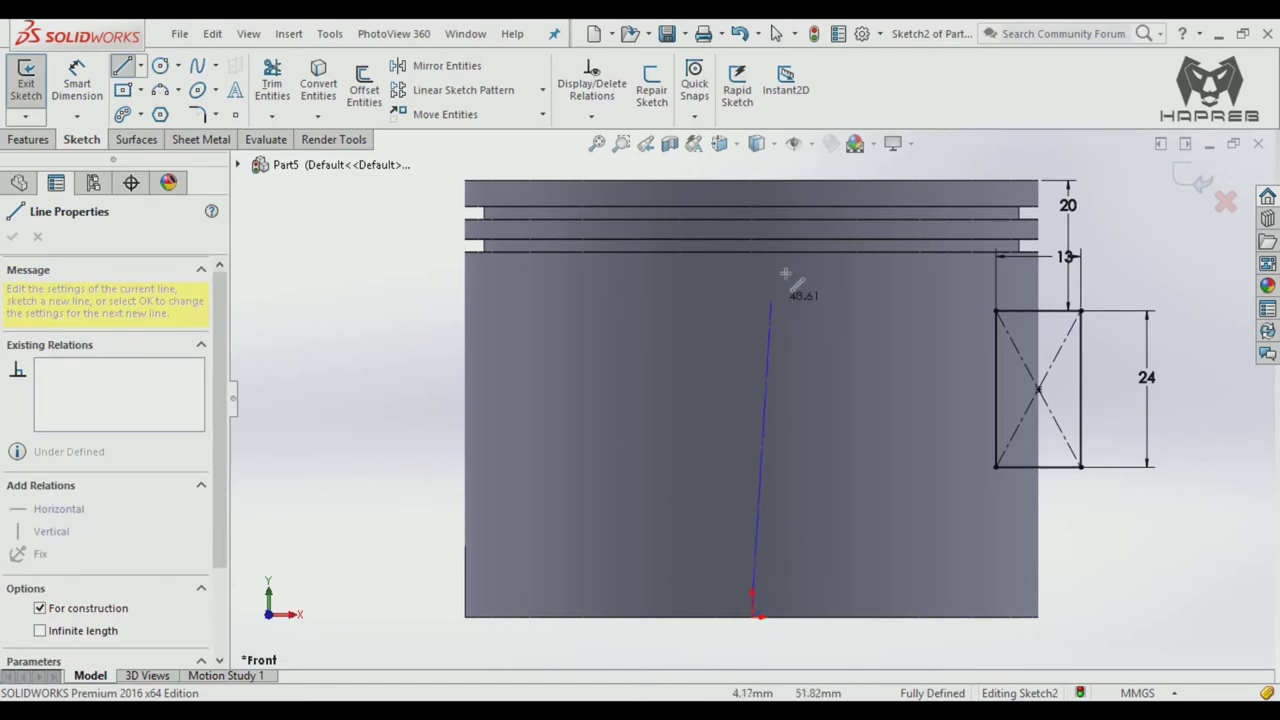
left_click(752, 181)
key("Escape")
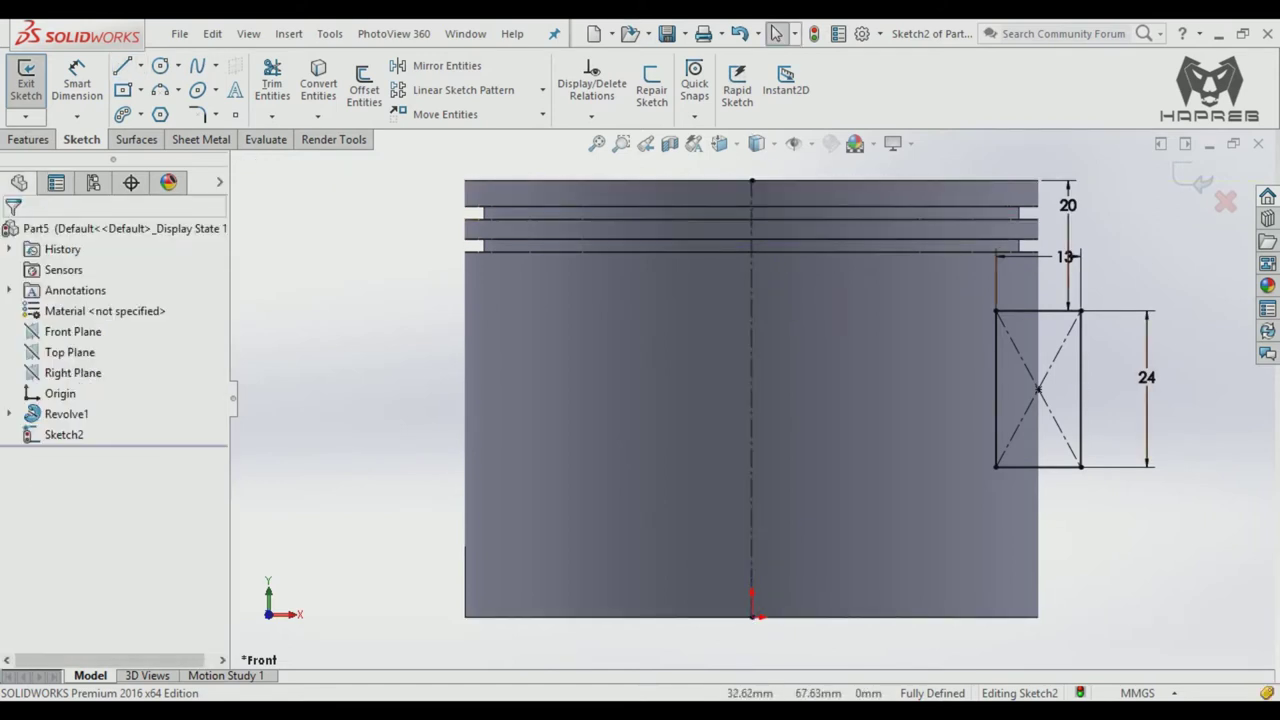
Step: Mirror the 13 × 24 rectangle about the centerline and move the 20 dimension aside
left_click_drag(950, 154, 1172, 530)
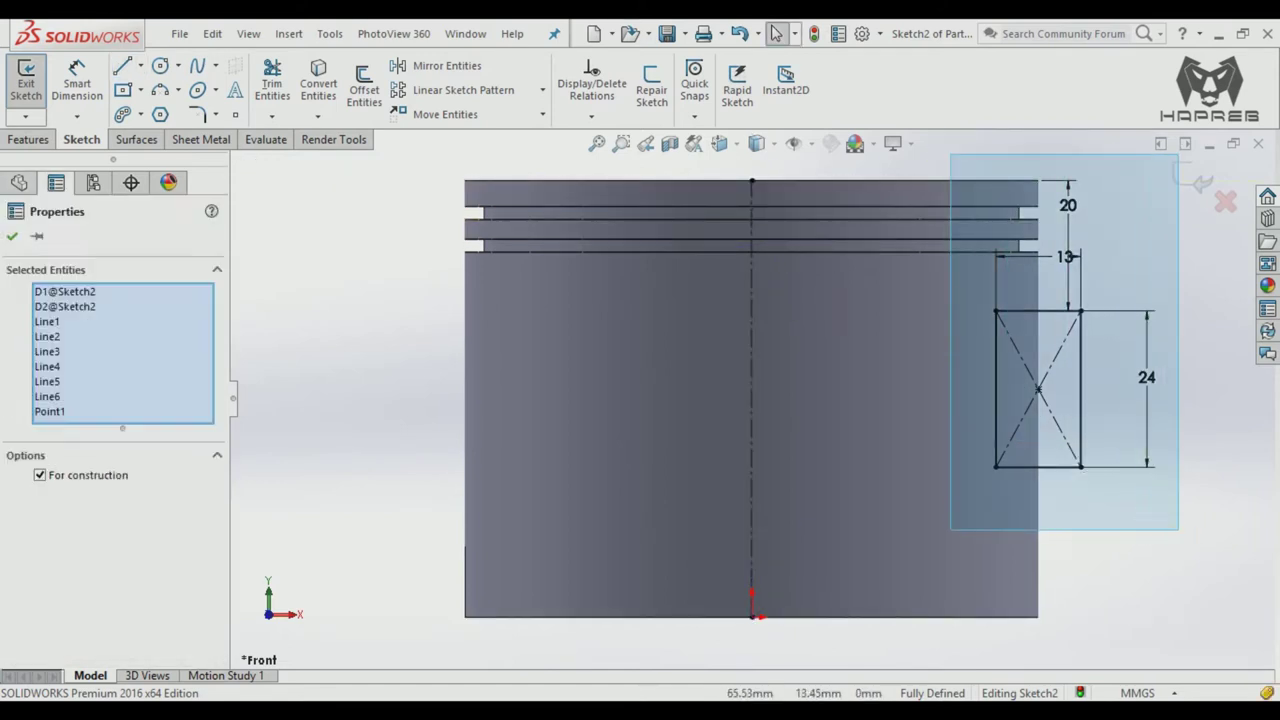
left_click(446, 66)
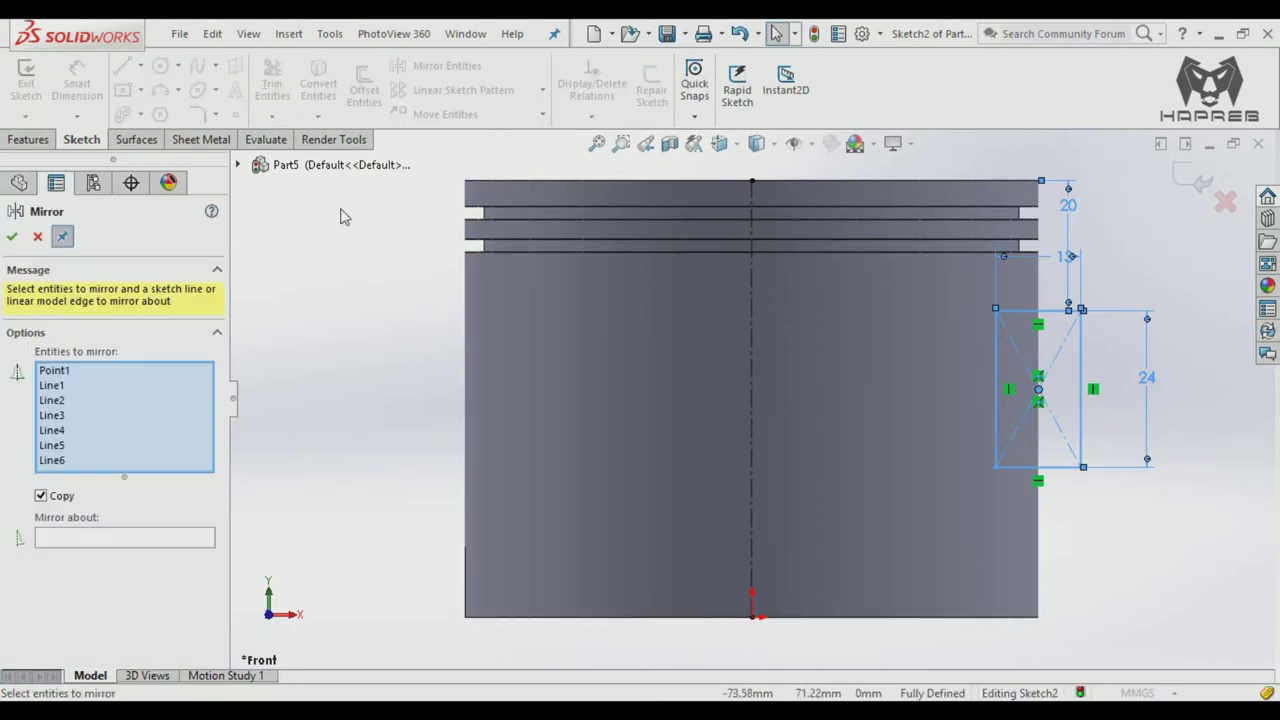
left_click(96, 546)
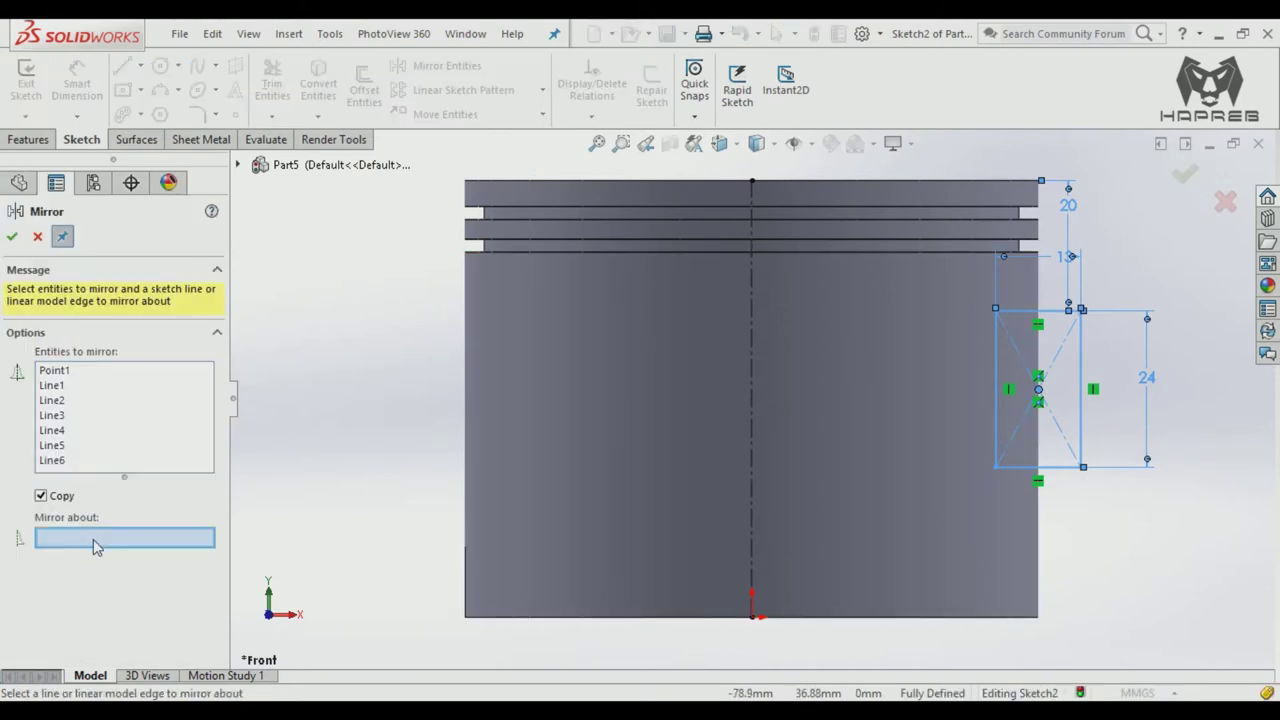
left_click(752, 422)
left_click(12, 238)
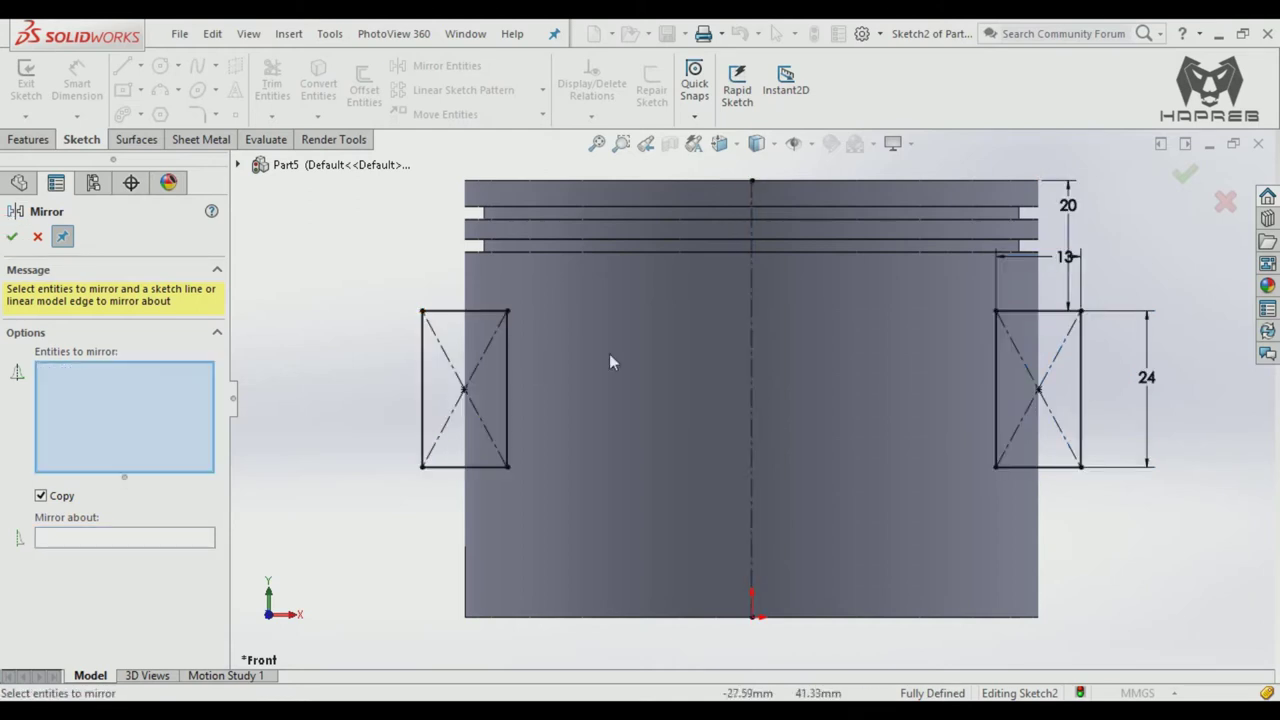
left_click(12, 238)
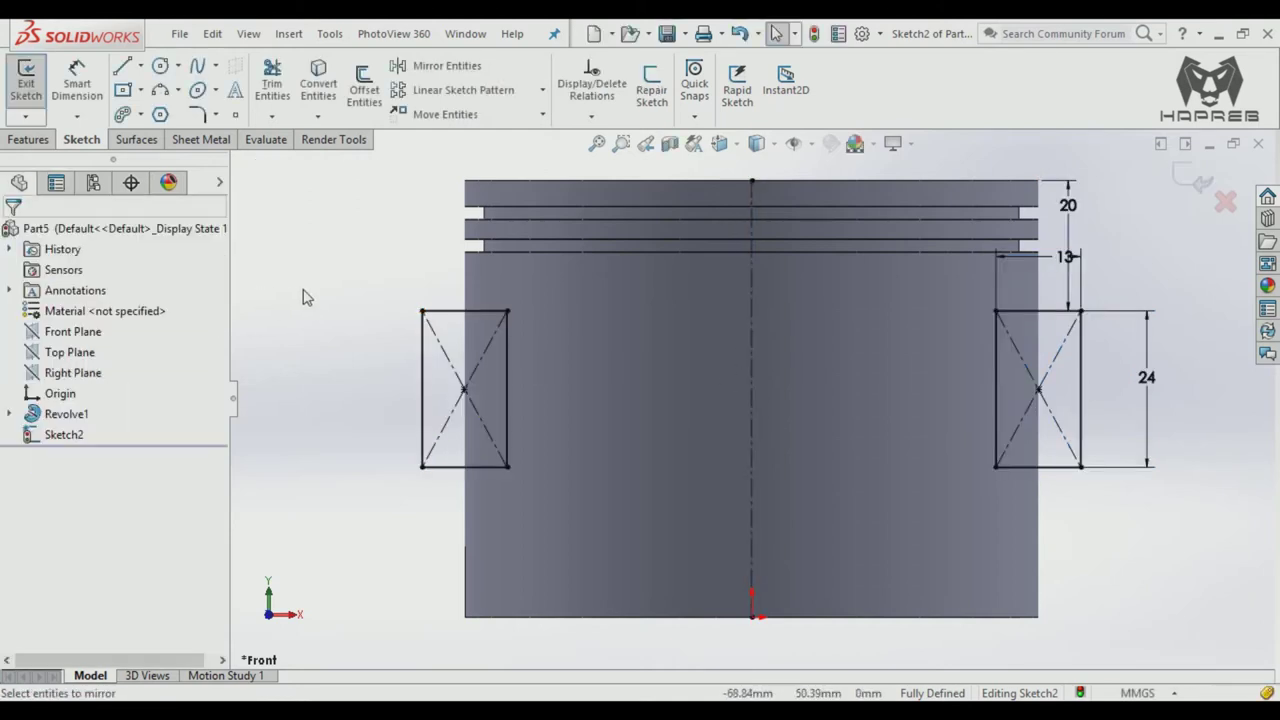
left_click_drag(1070, 205, 1111, 215)
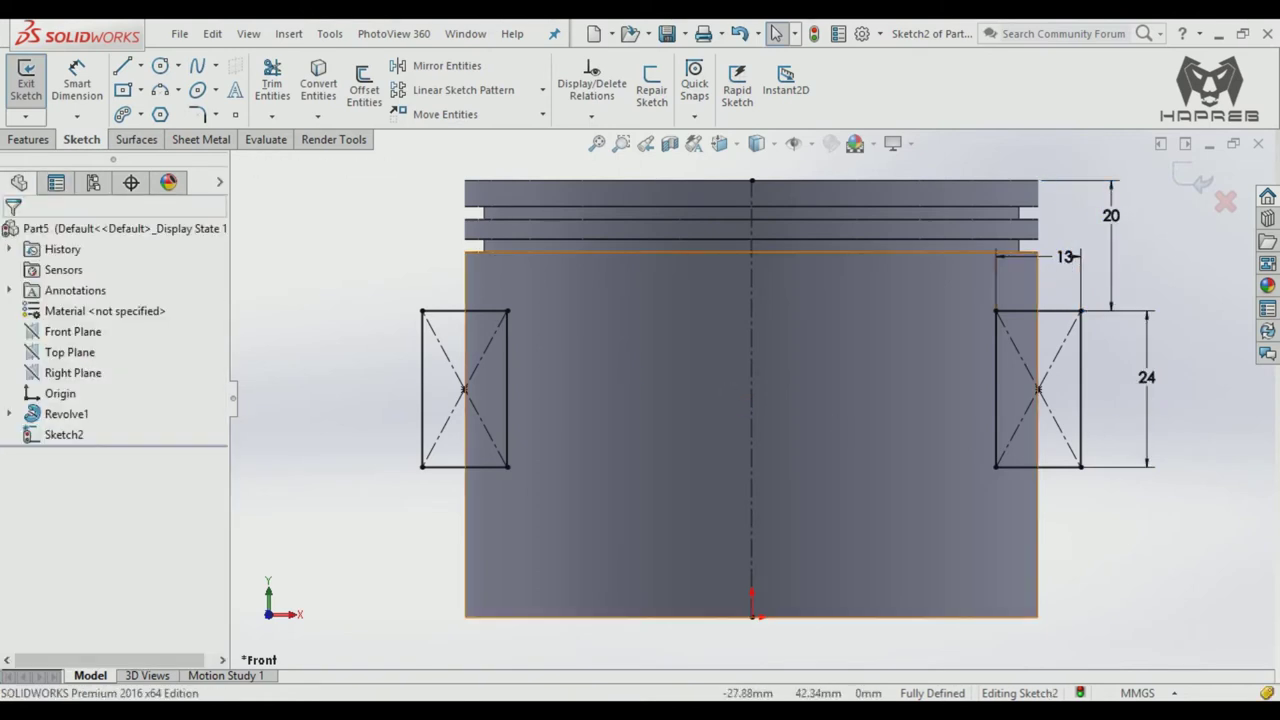
Step: Extrude-cut both rectangles Through All - Both, creating Cut-Extrude1 pockets on either side
left_click(28, 140)
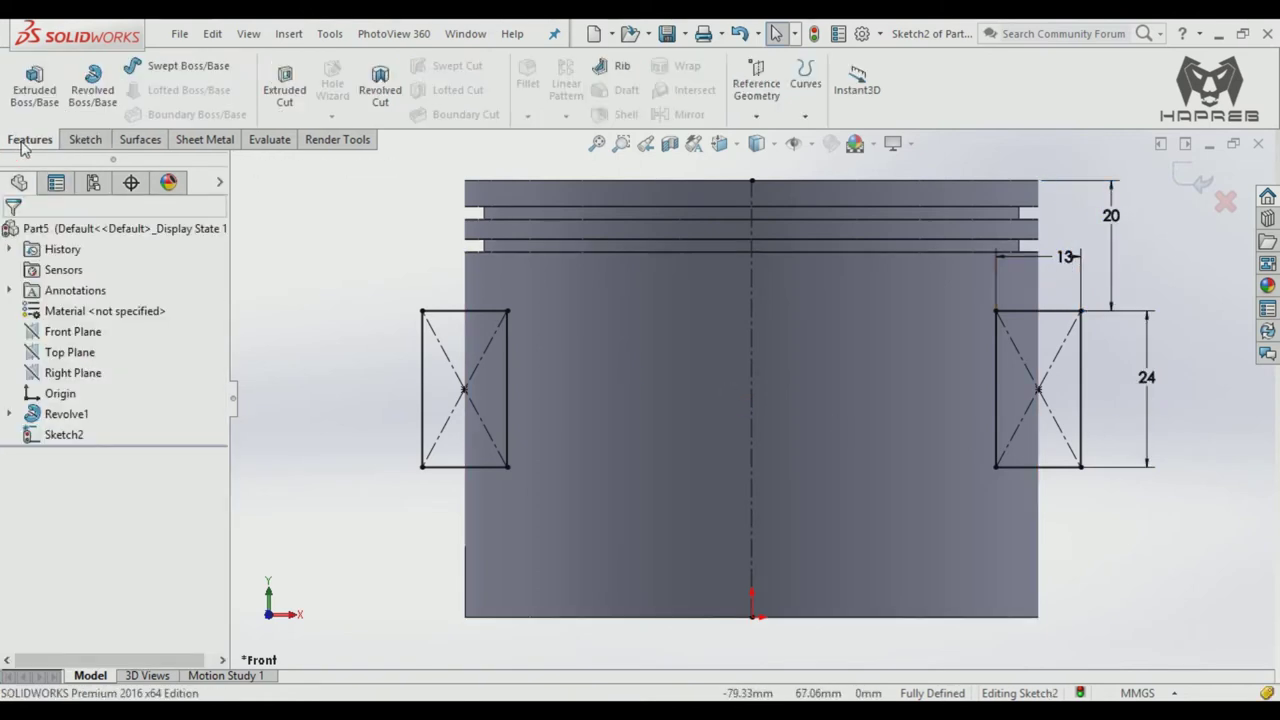
left_click(298, 106)
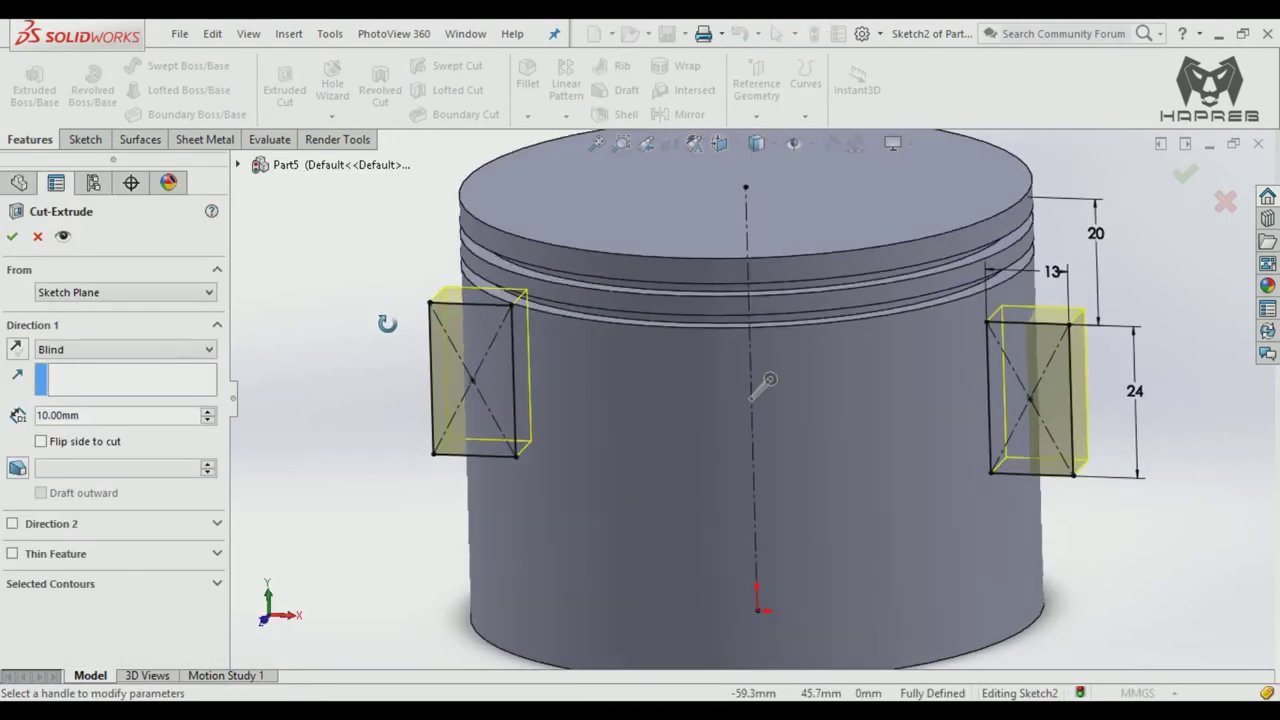
left_click(183, 350)
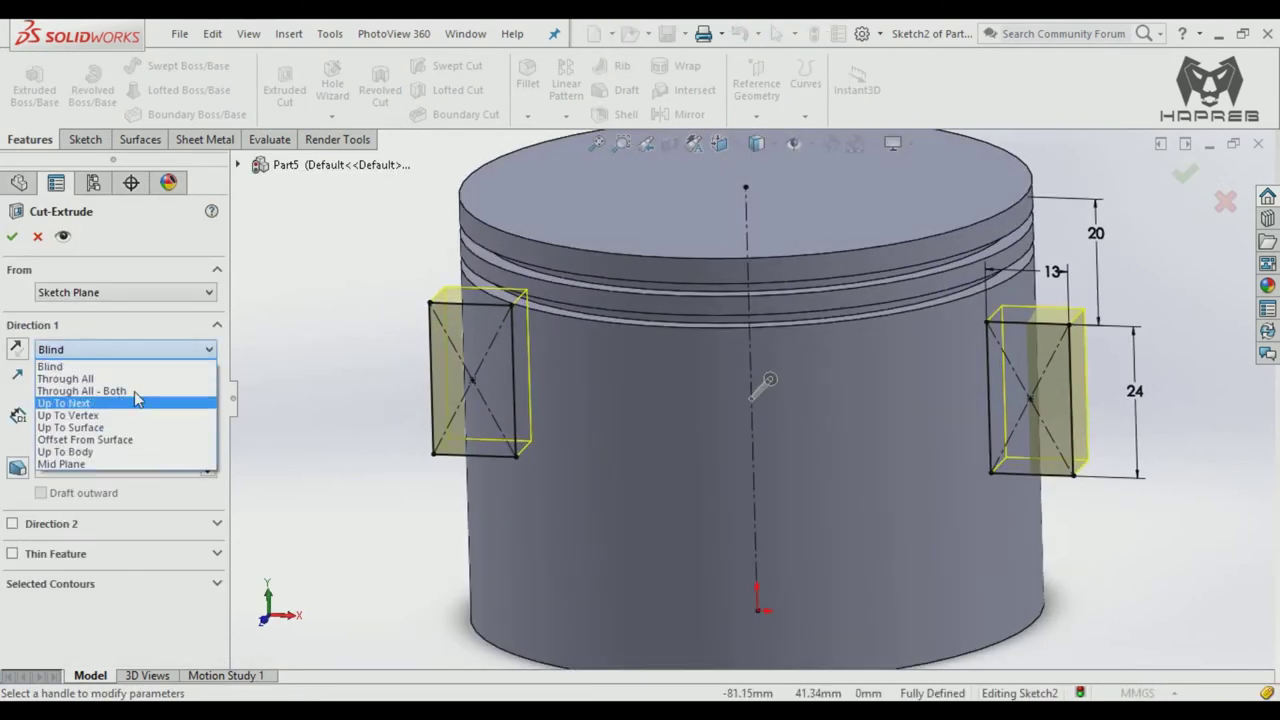
left_click(176, 390)
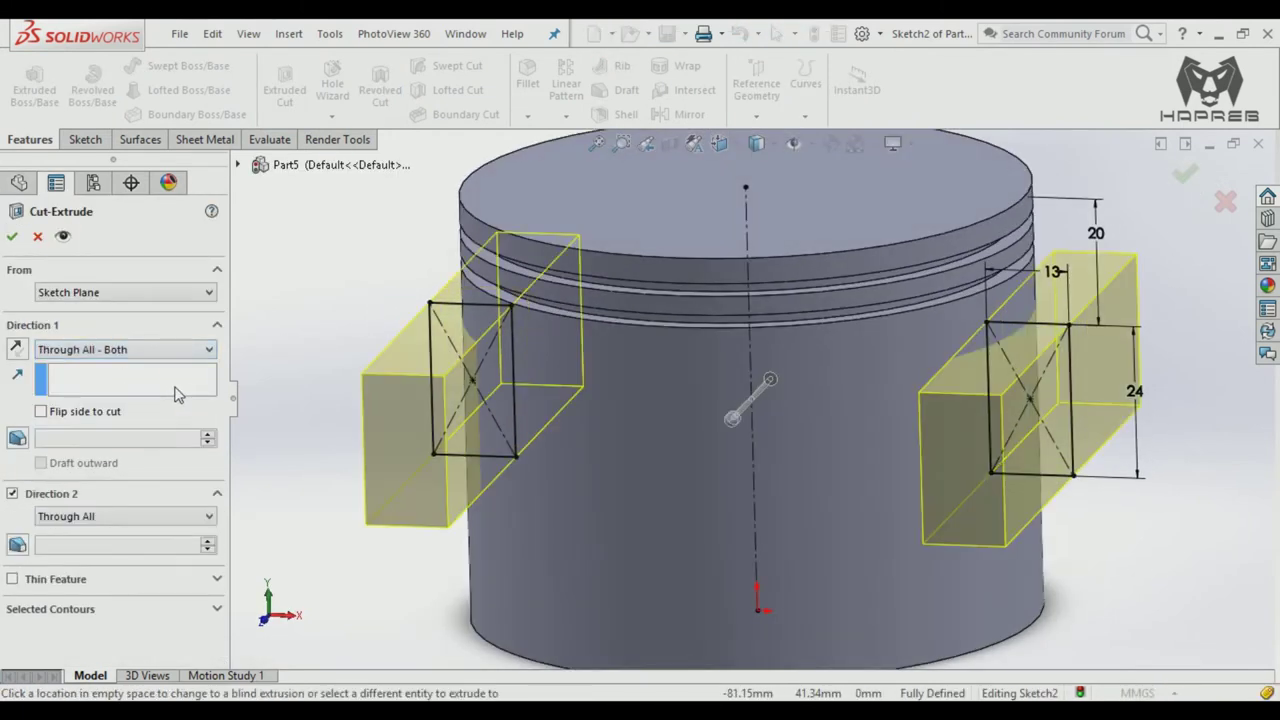
left_click(12, 237)
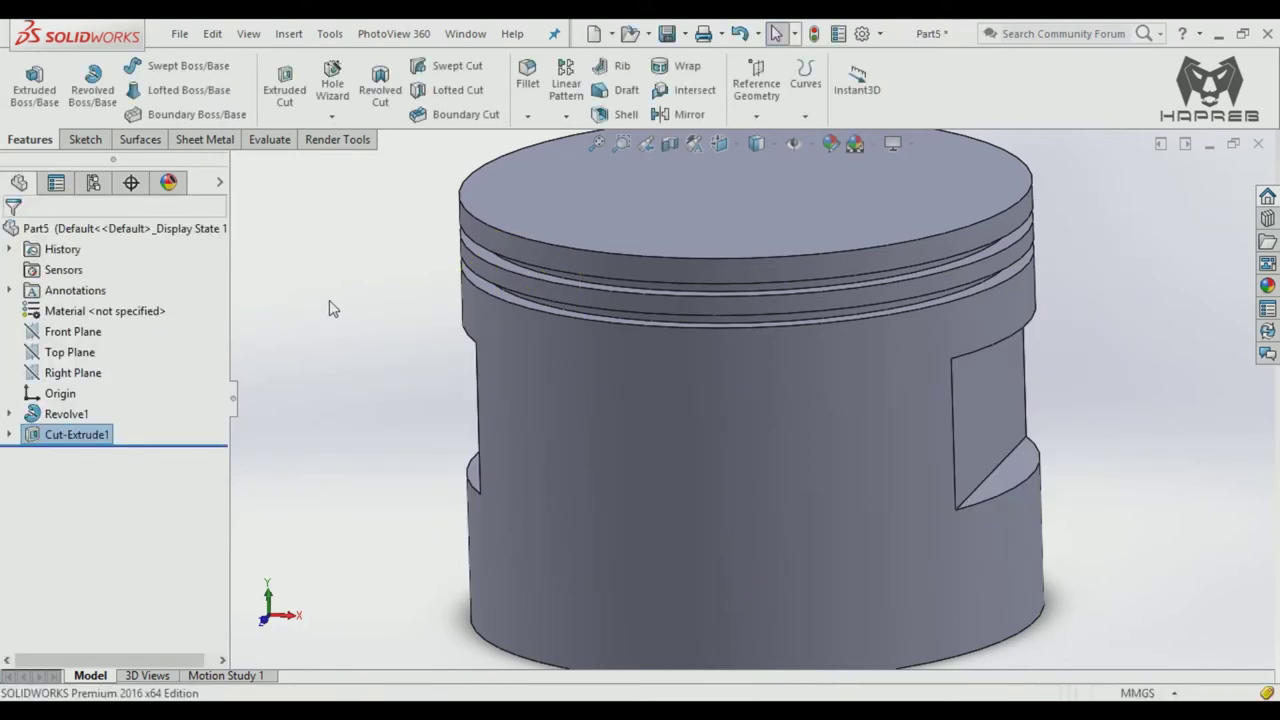
scroll(355, 285, "up", 3)
mouse_move(549, 429)
middle_mouse_down()
mouse_move(580, 286)
mouse_move(590, 300)
middle_mouse_up()
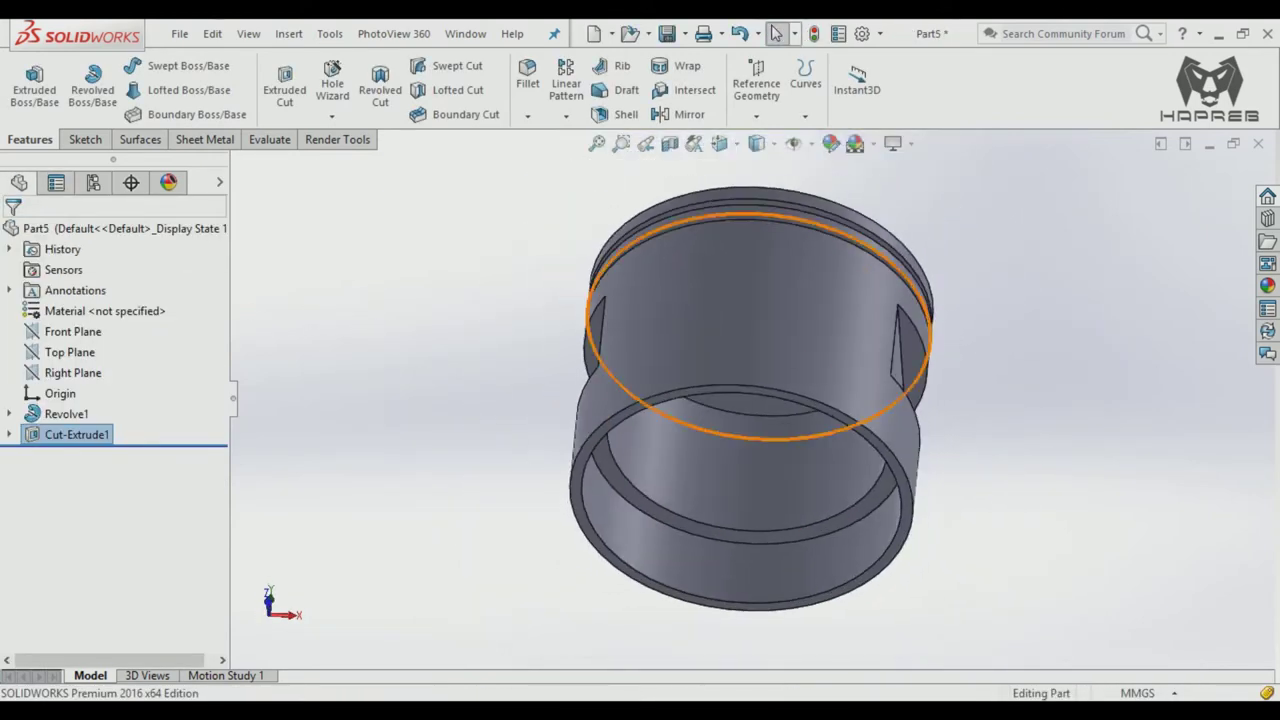
Step: Create Sketch3 on the inner bottom face and convert its 72 mm circular edge
left_click(604, 470)
left_click(678, 405)
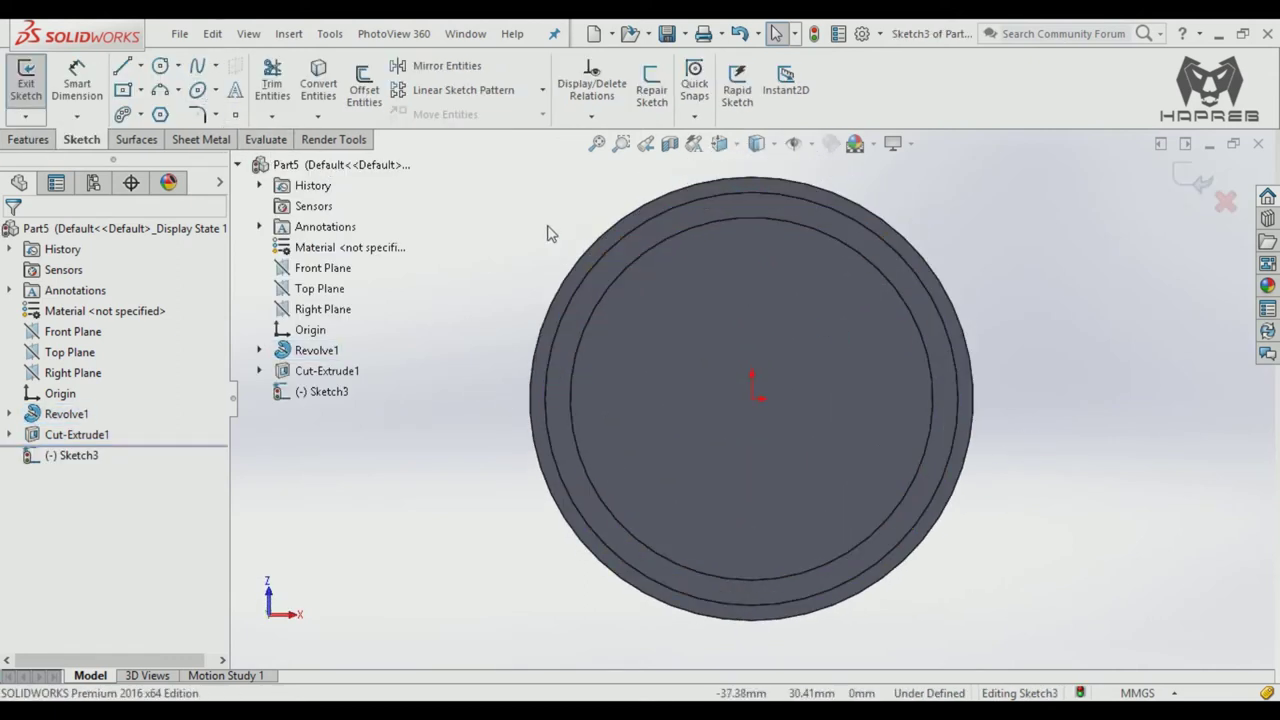
left_click(318, 80)
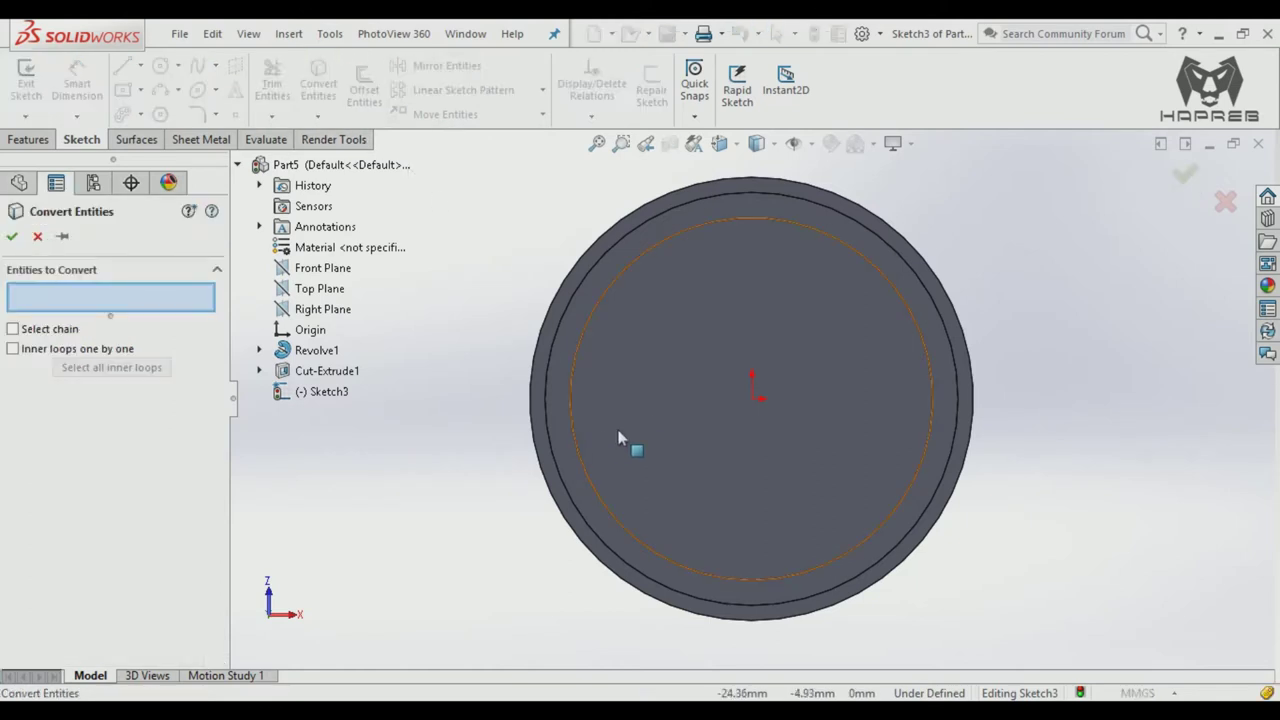
left_click(575, 445)
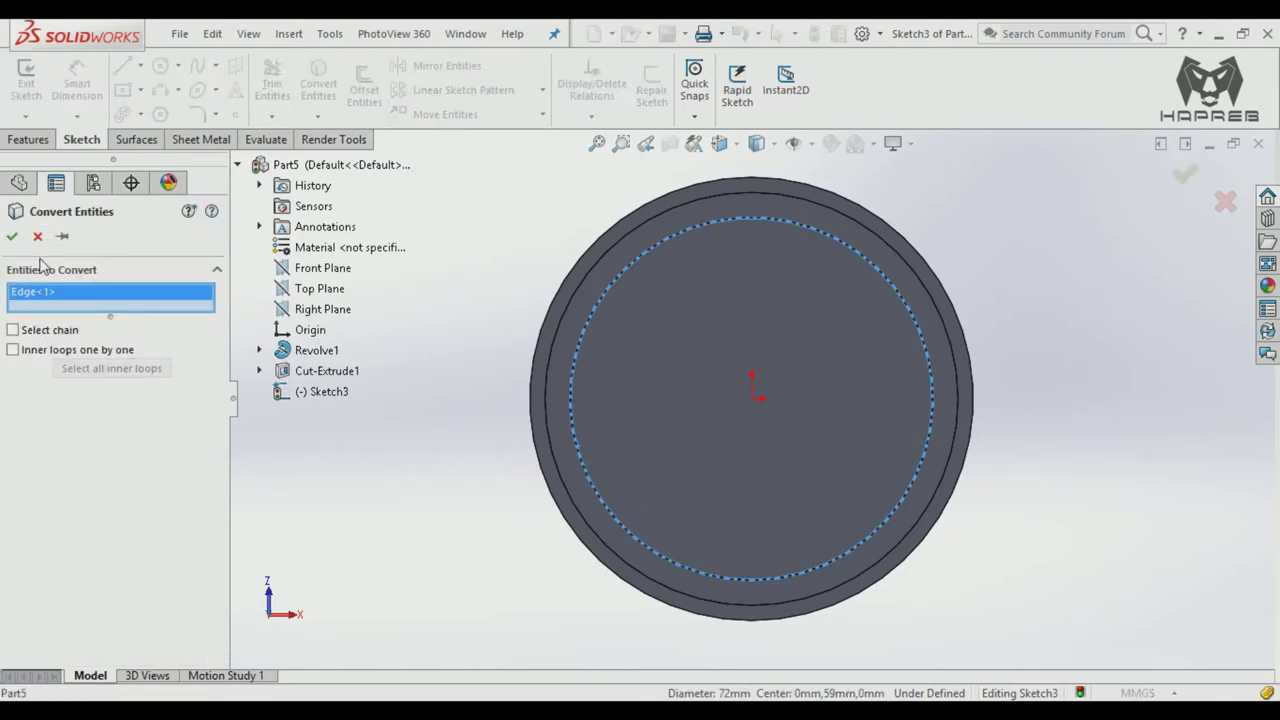
left_click(13, 236)
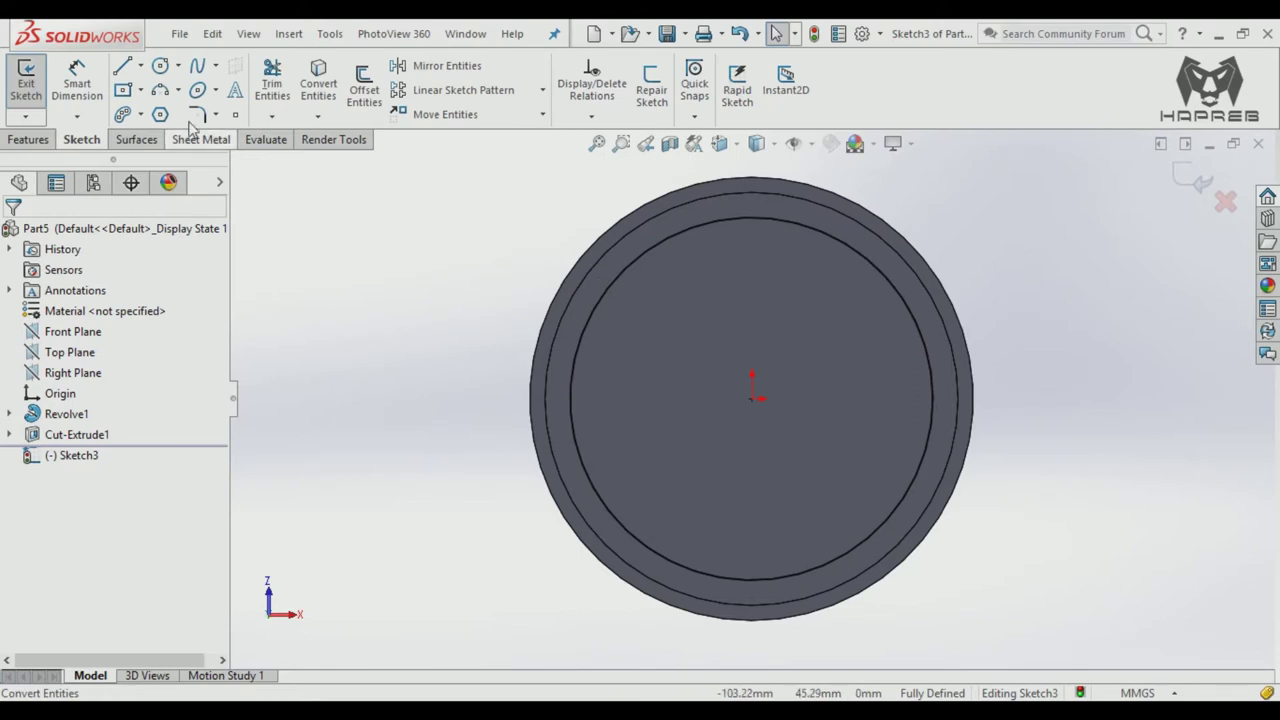
Step: Draw two vertical lines across the circle, one on each side
left_click(140, 66)
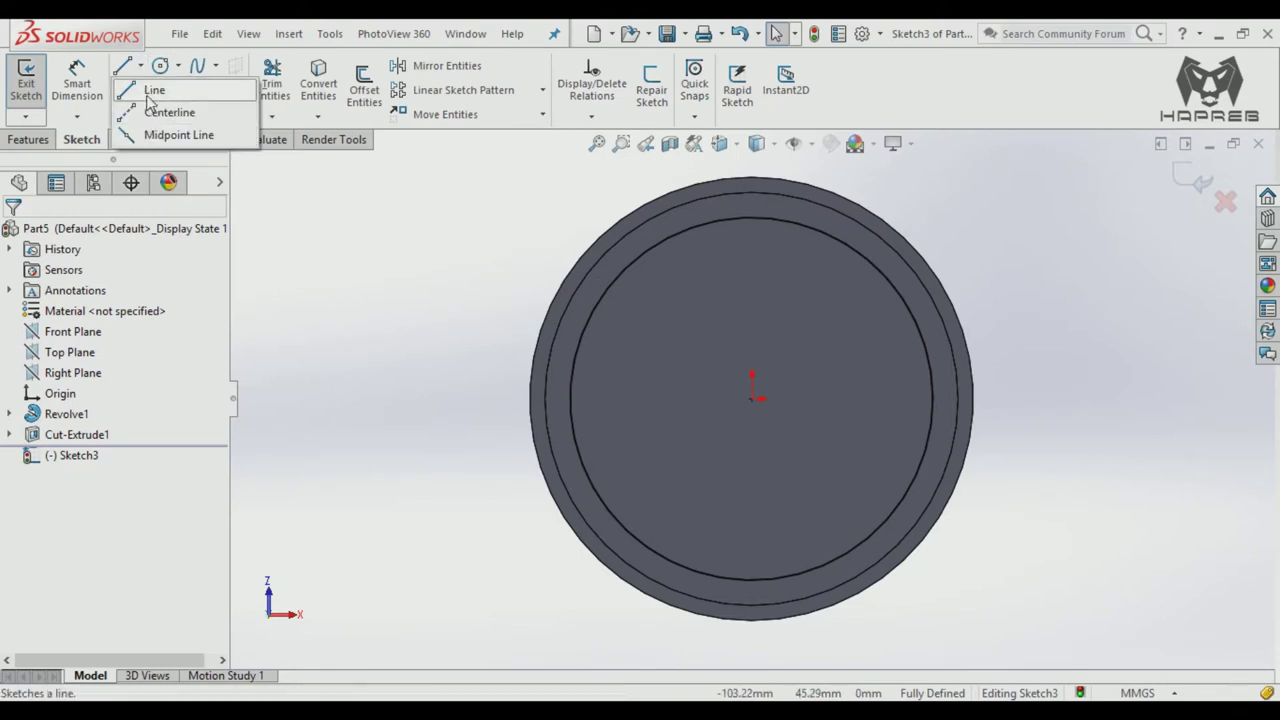
left_click(152, 90)
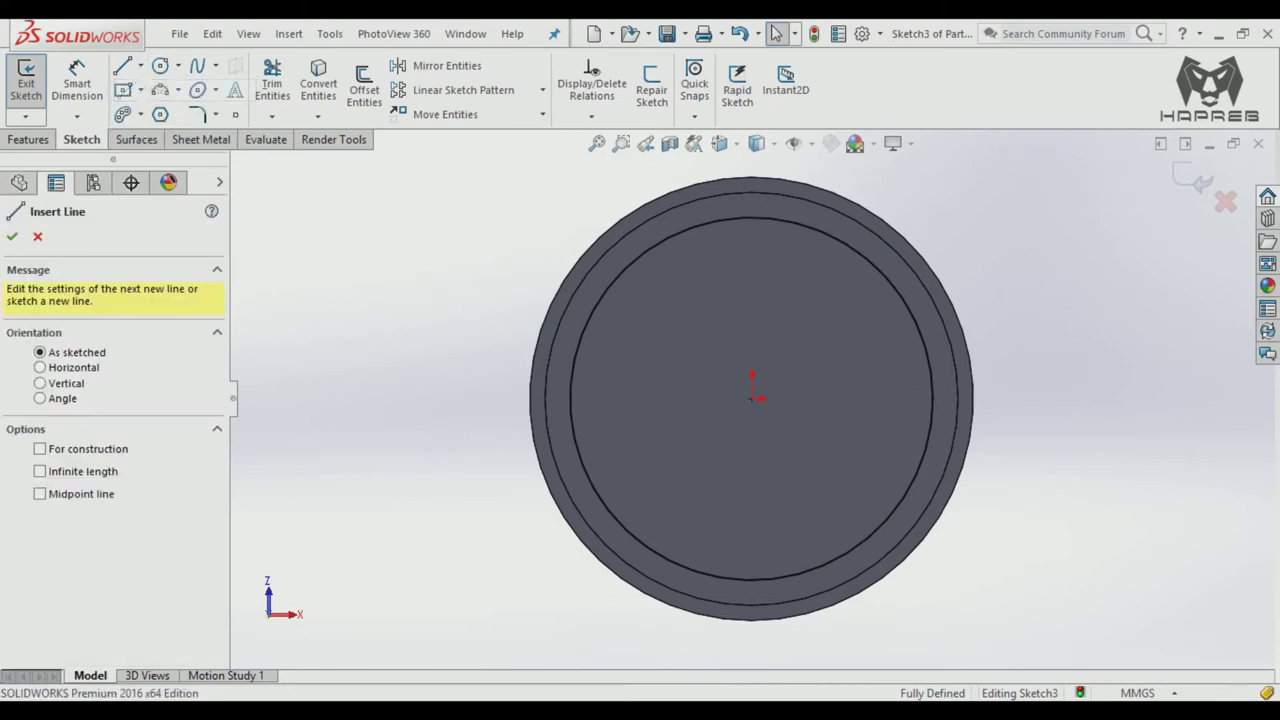
left_click(599, 303)
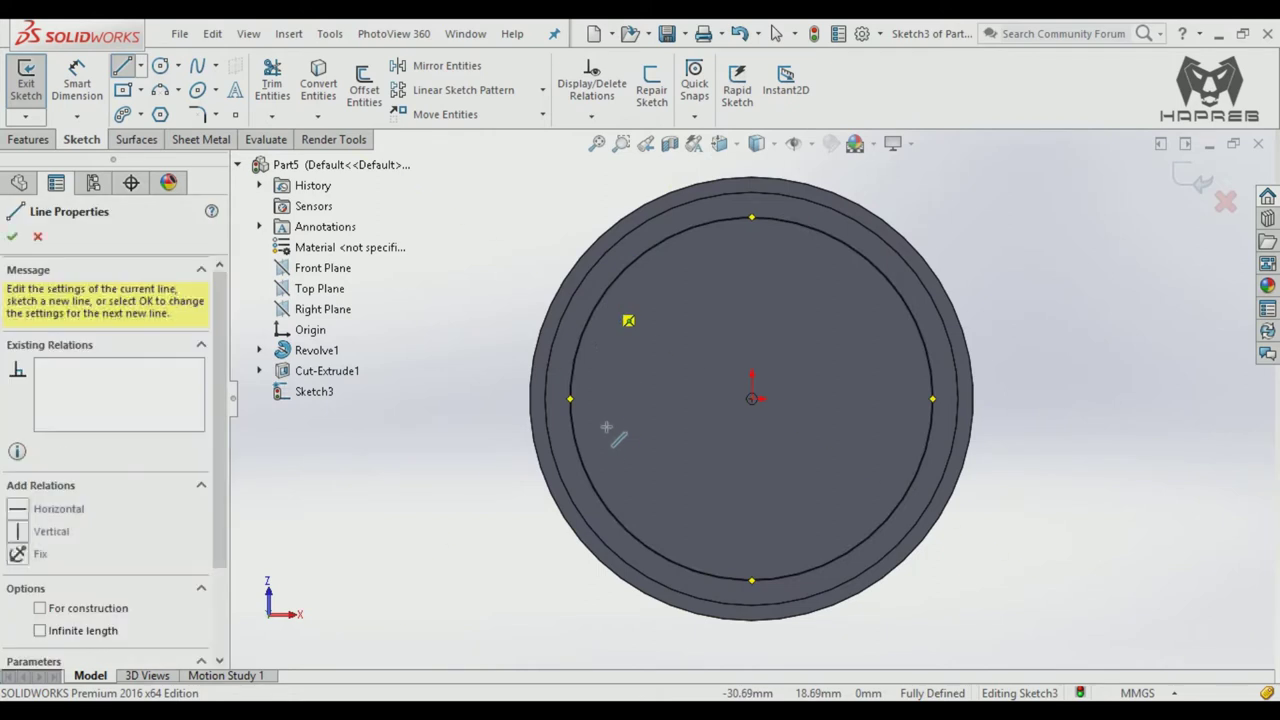
left_click(597, 494)
key("Escape")
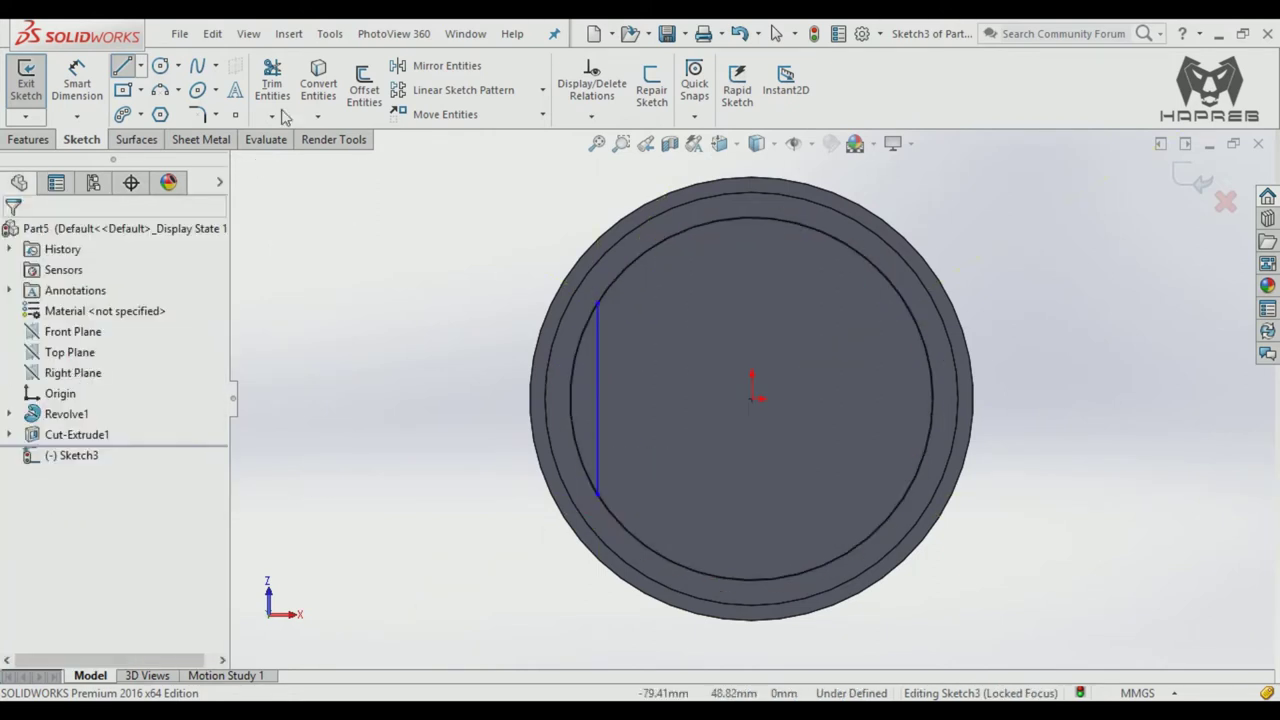
left_click(124, 67)
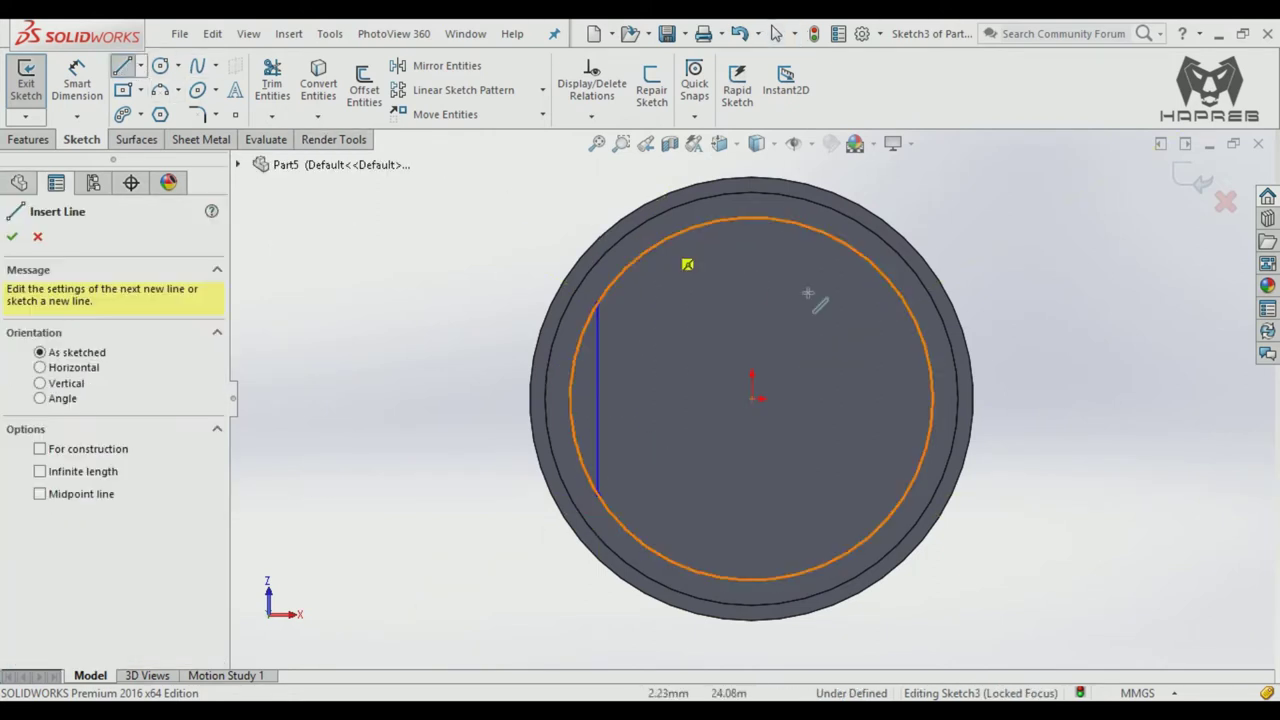
left_click(905, 494)
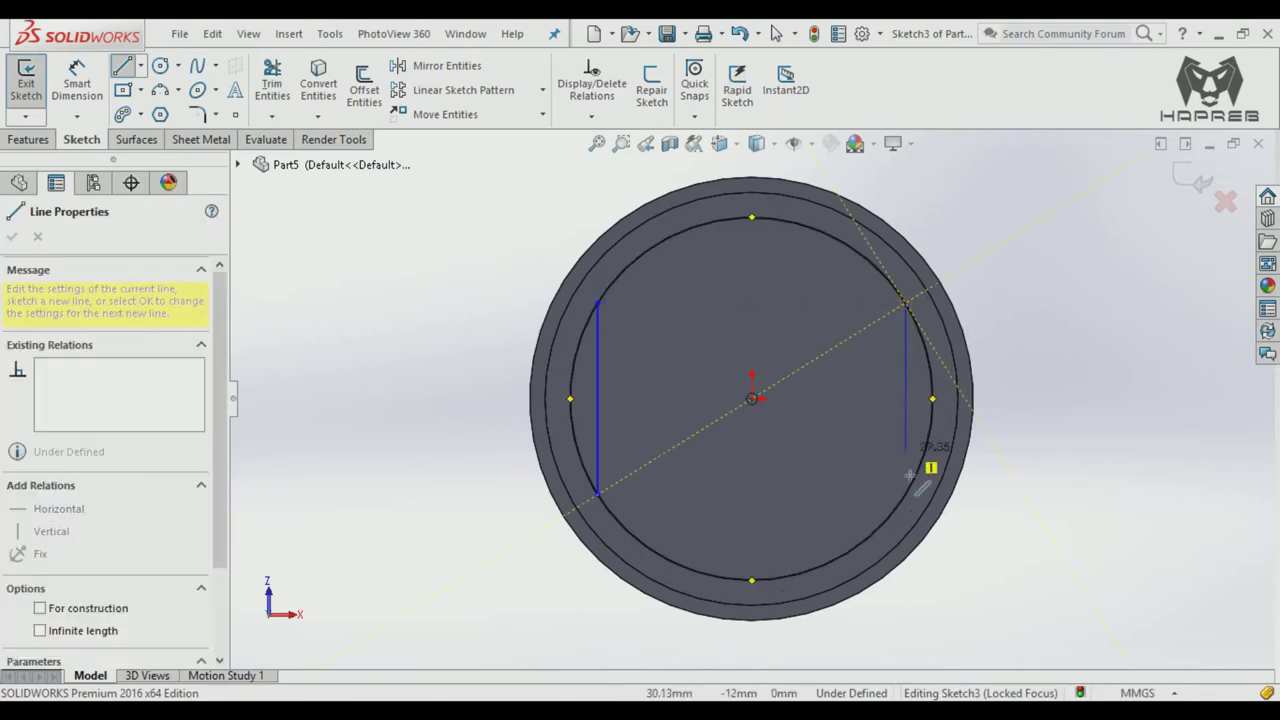
key("Escape")
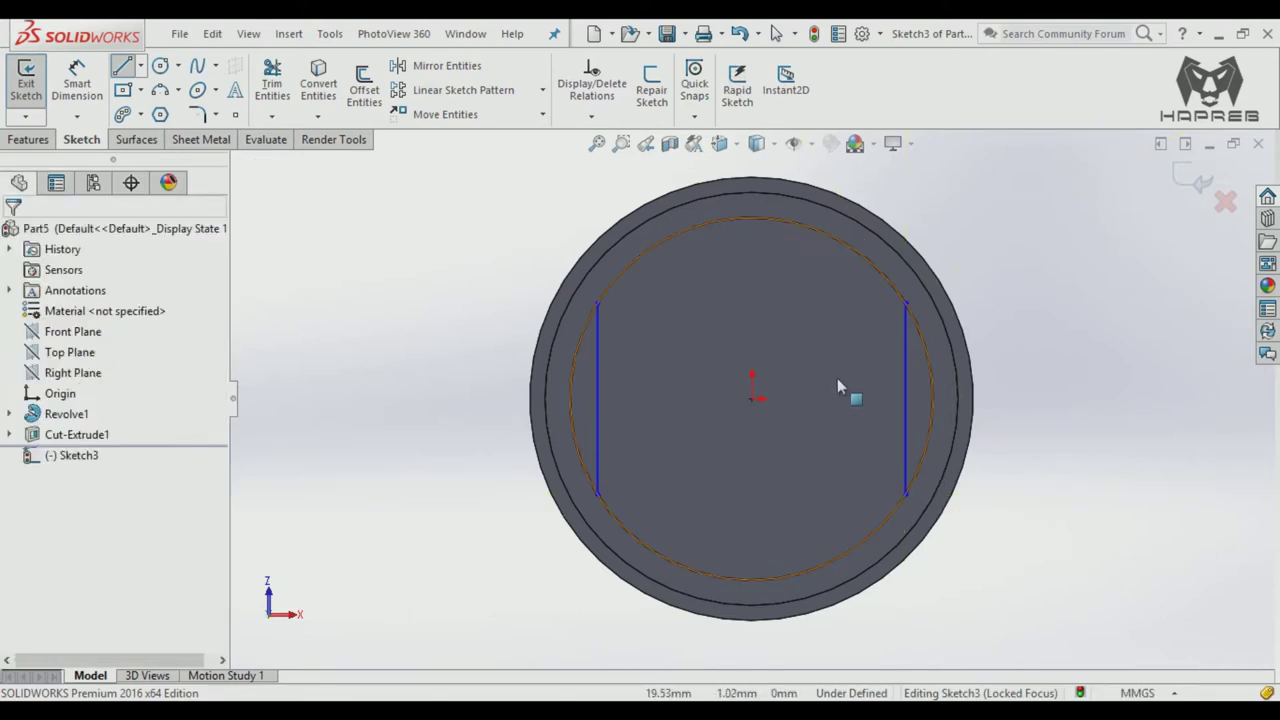
Step: Dimension the right vertical line 30 mm from the origin
left_click(90, 88)
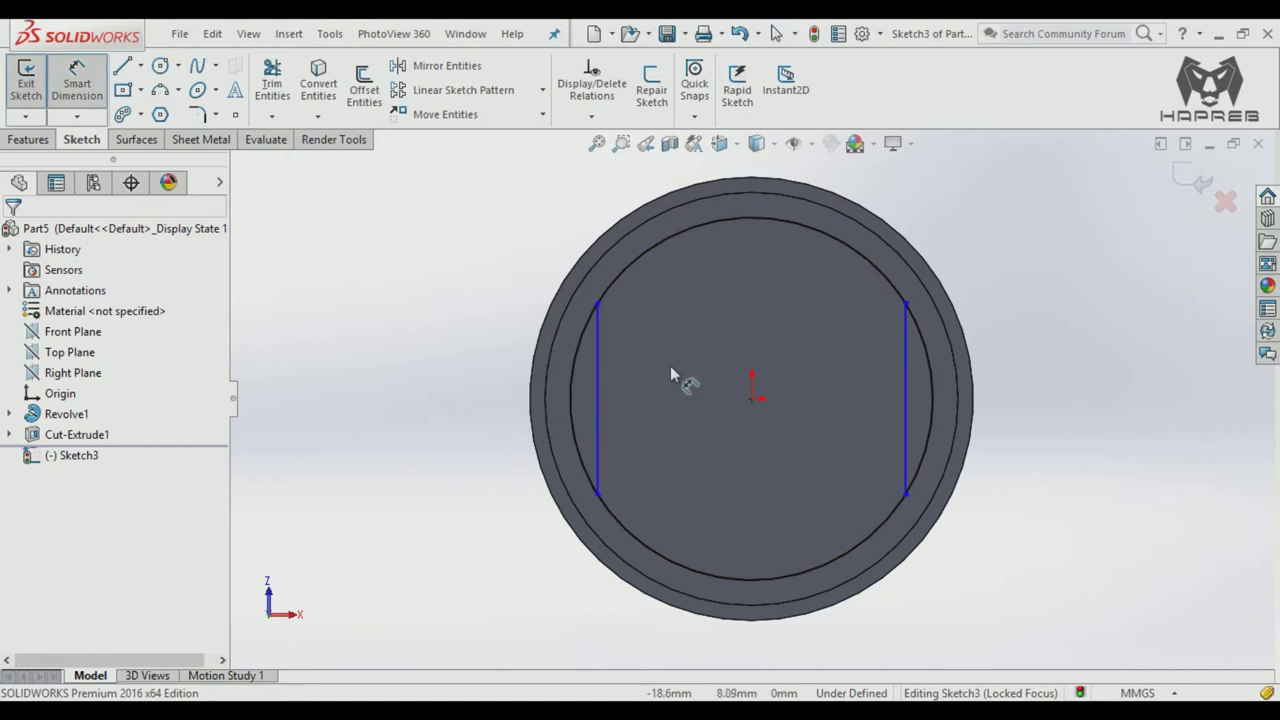
left_click(750, 400)
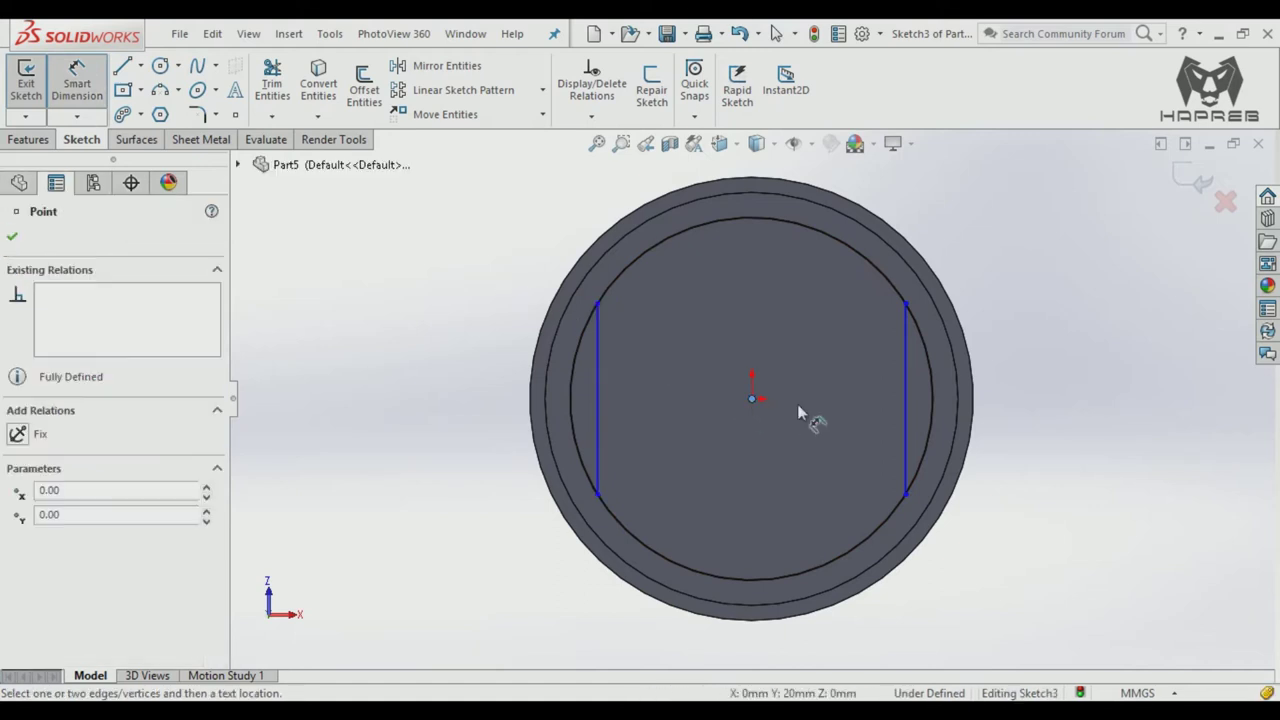
left_click(905, 420)
left_click(843, 322)
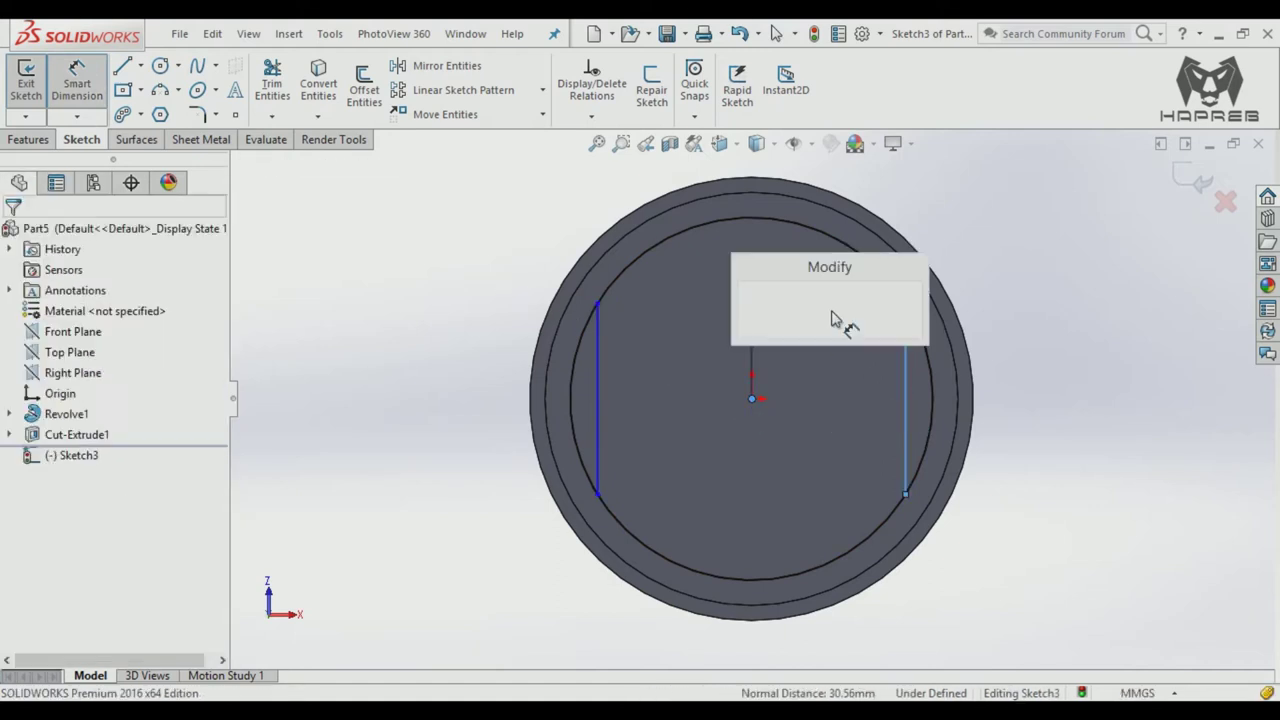
type("30")
key("Return")
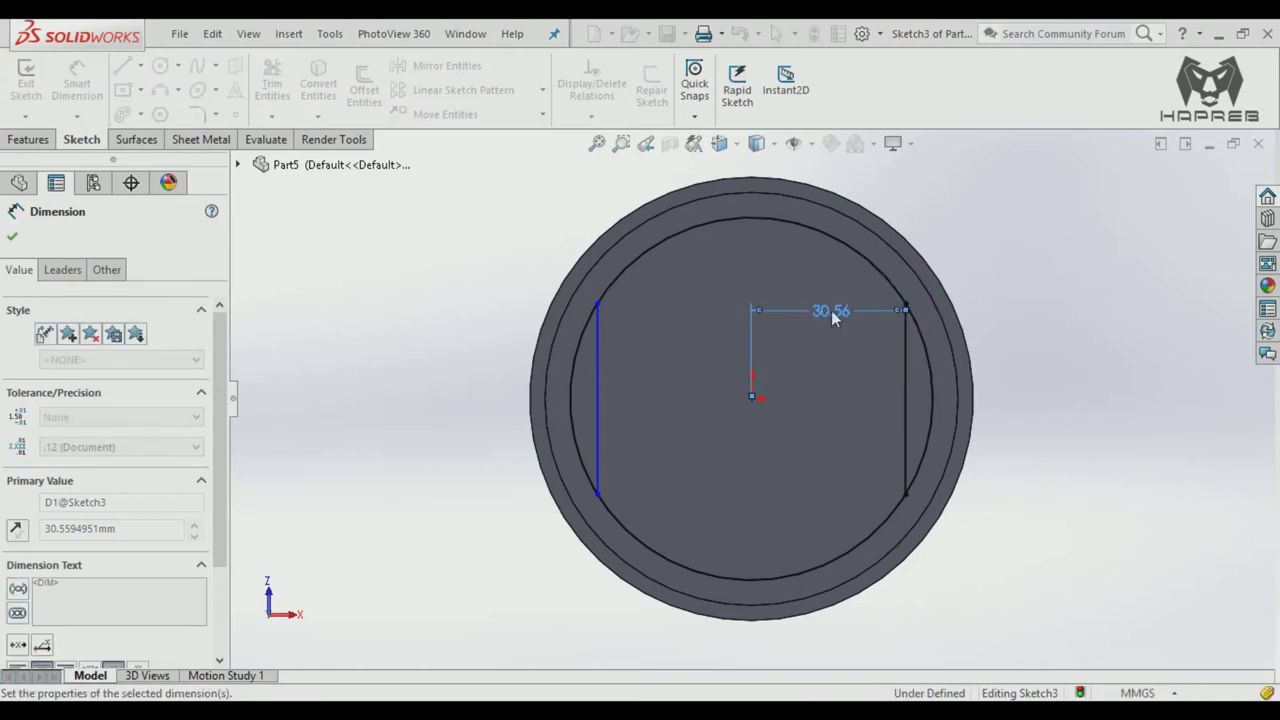
key("Escape")
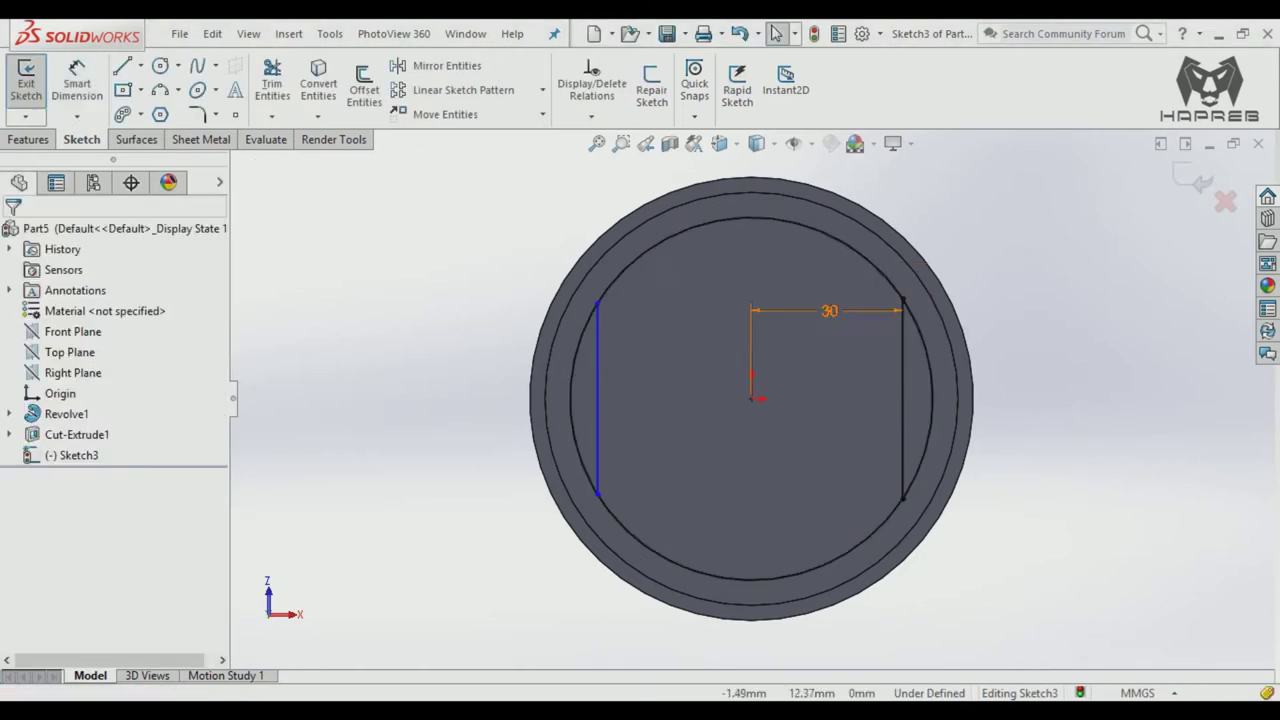
Step: Make the left line vertical and make both vertical lines equal in length
left_click(902, 355)
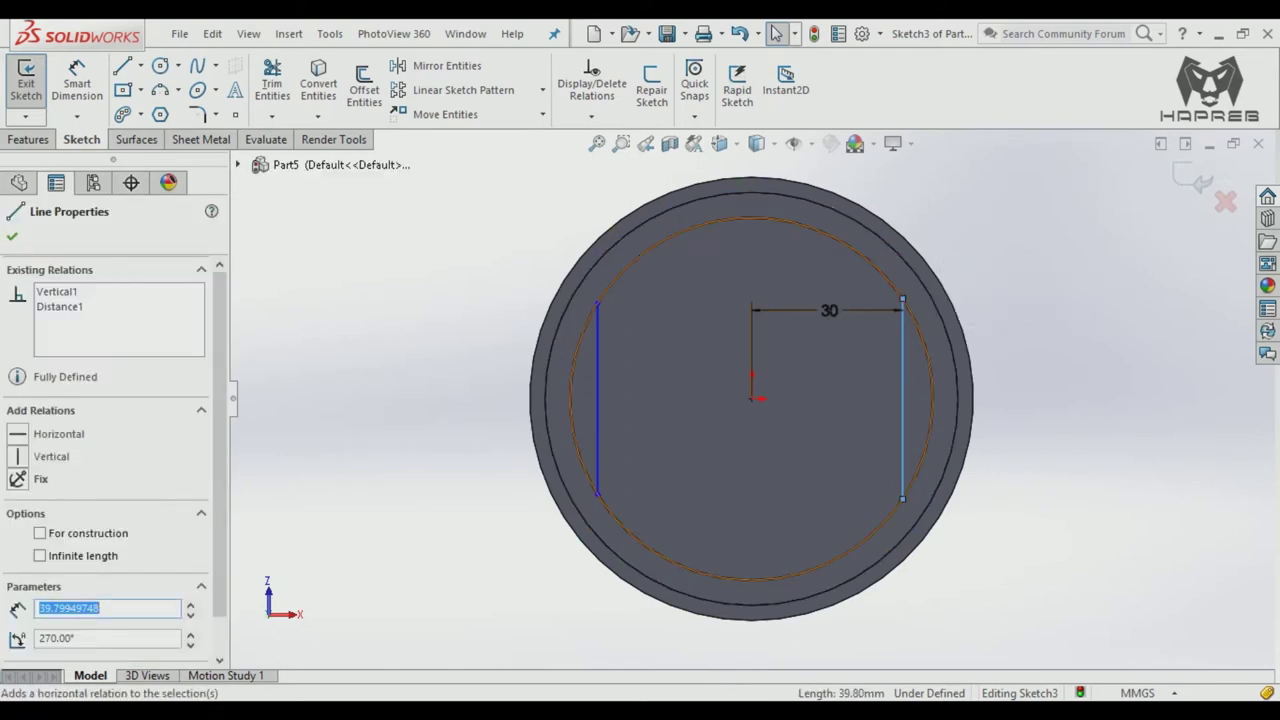
key("Escape")
left_click(598, 368)
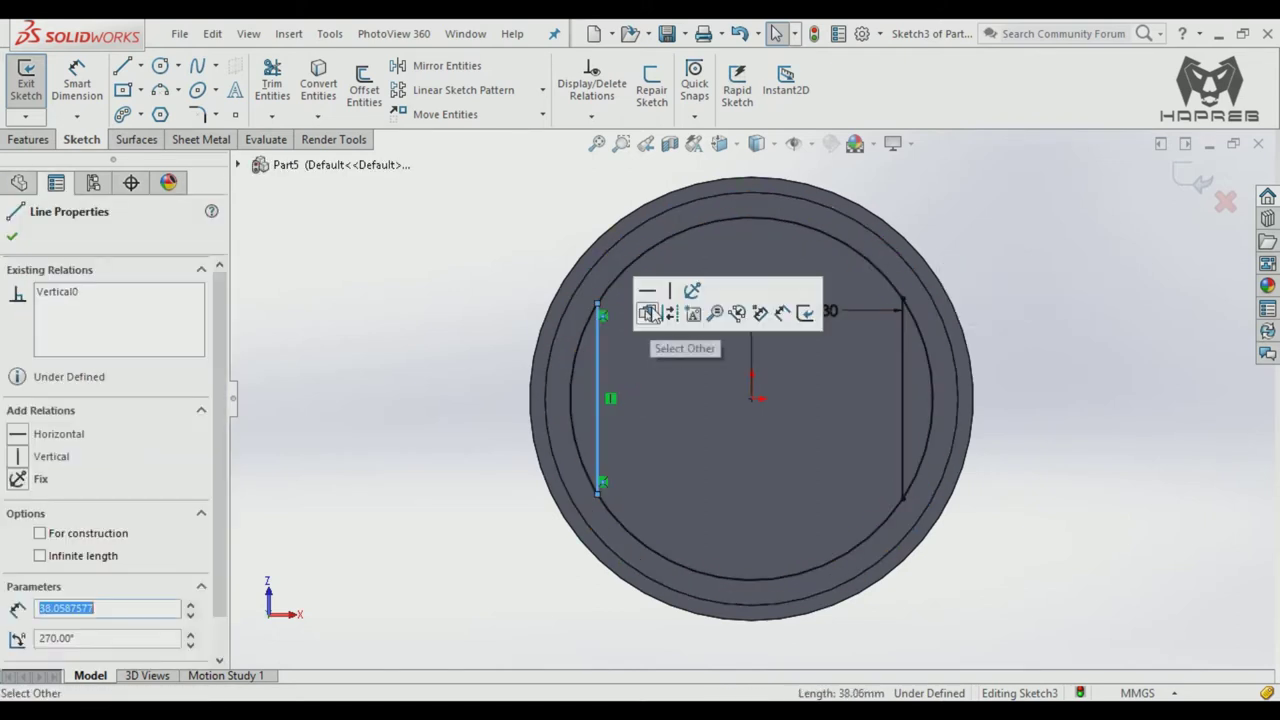
left_click(676, 296)
key("Escape")
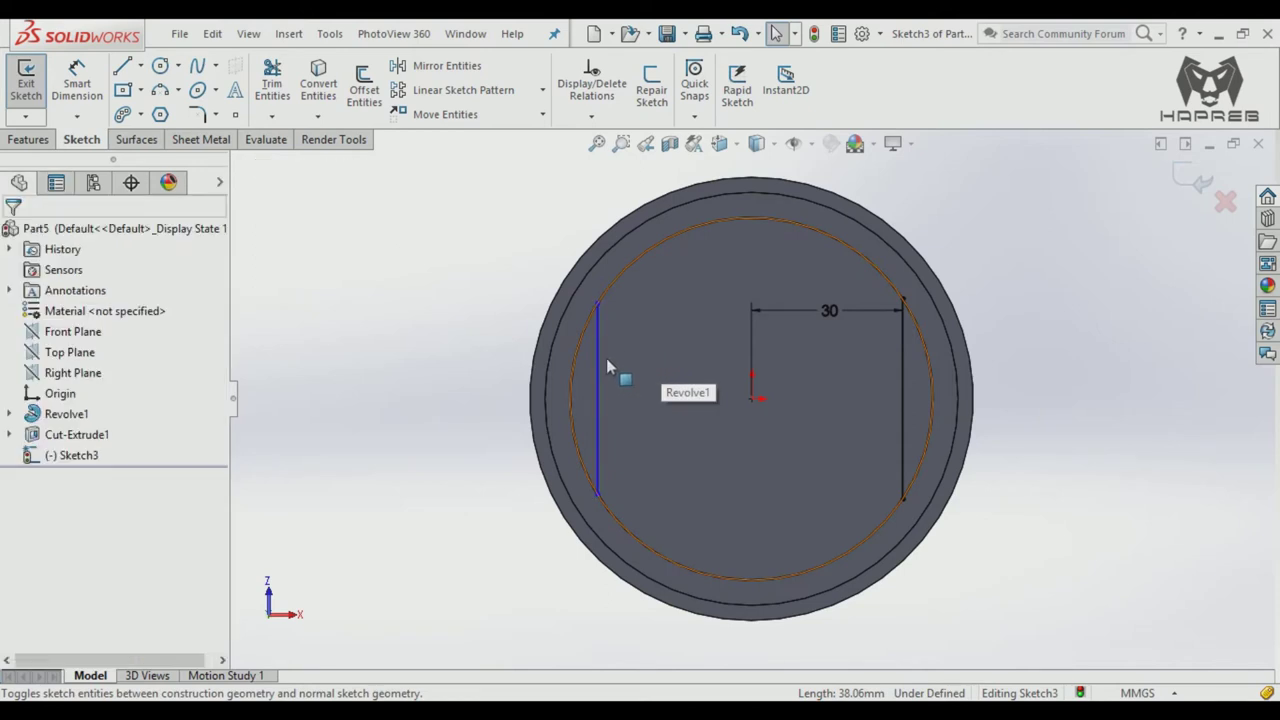
left_click(598, 362)
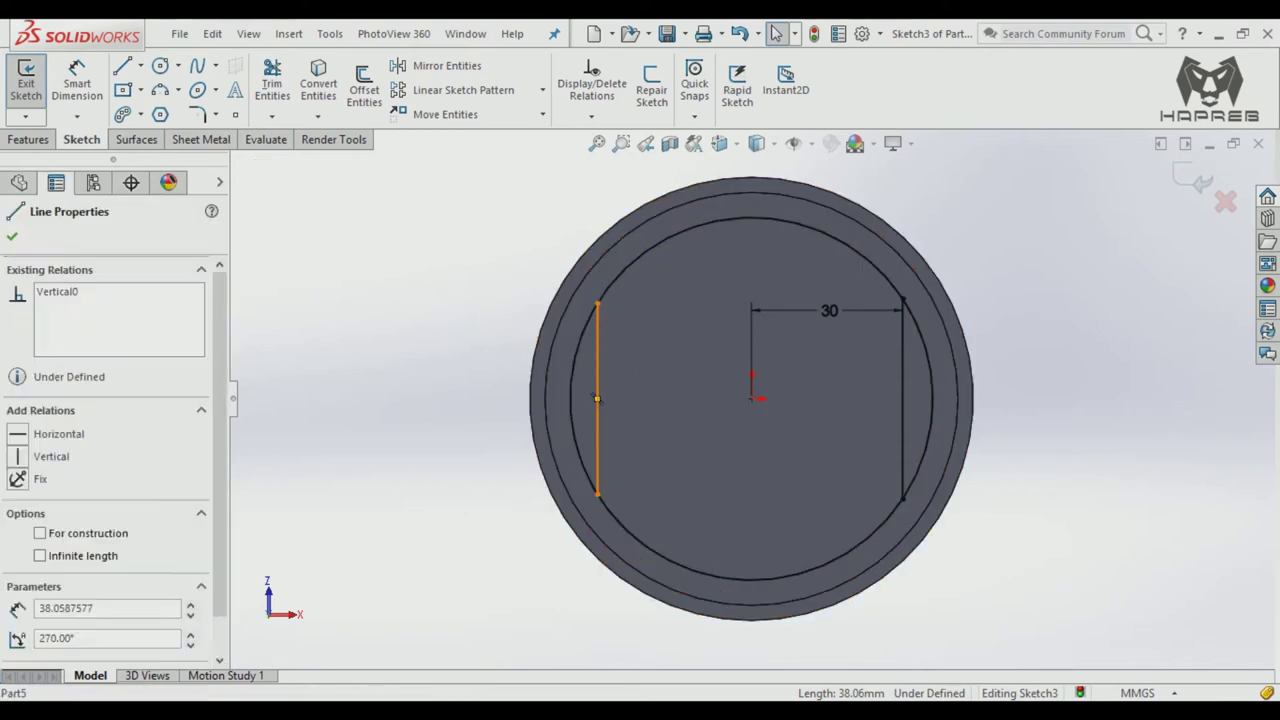
left_click(903, 362, "ctrl")
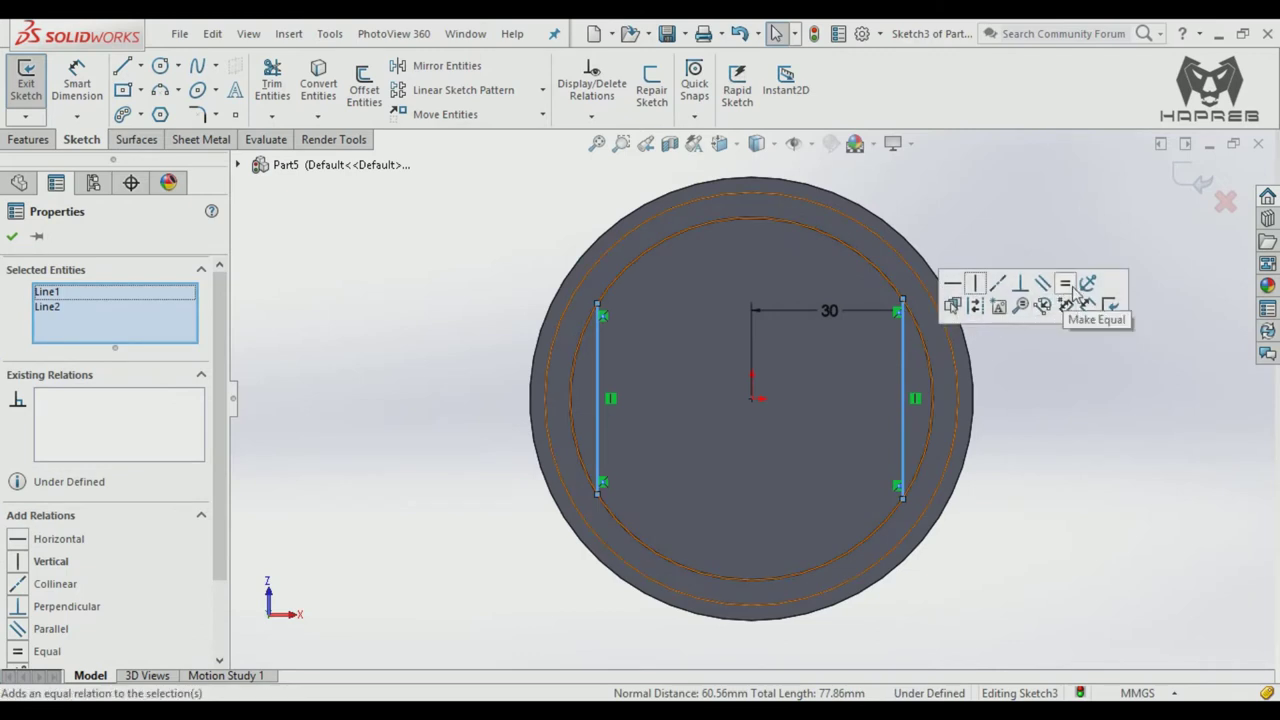
left_click(1066, 284)
key("Escape")
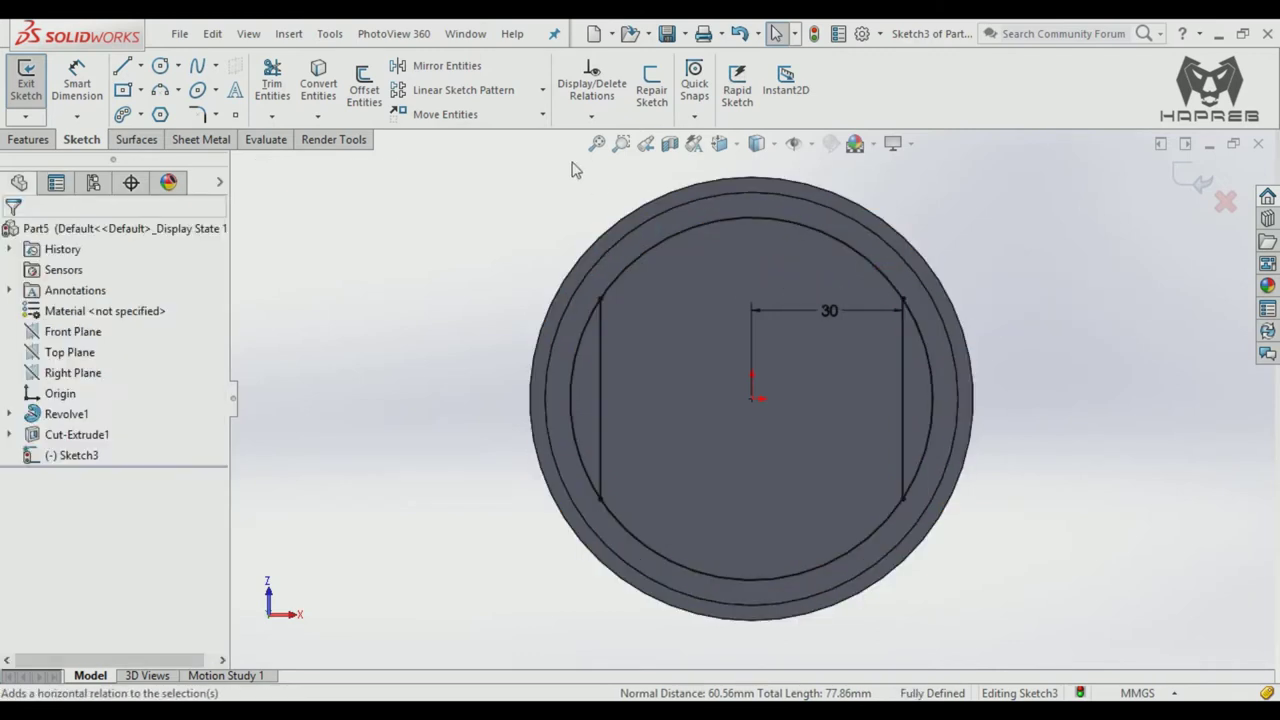
Step: Try the Trim tool and close it without trimming anything
left_click(272, 82)
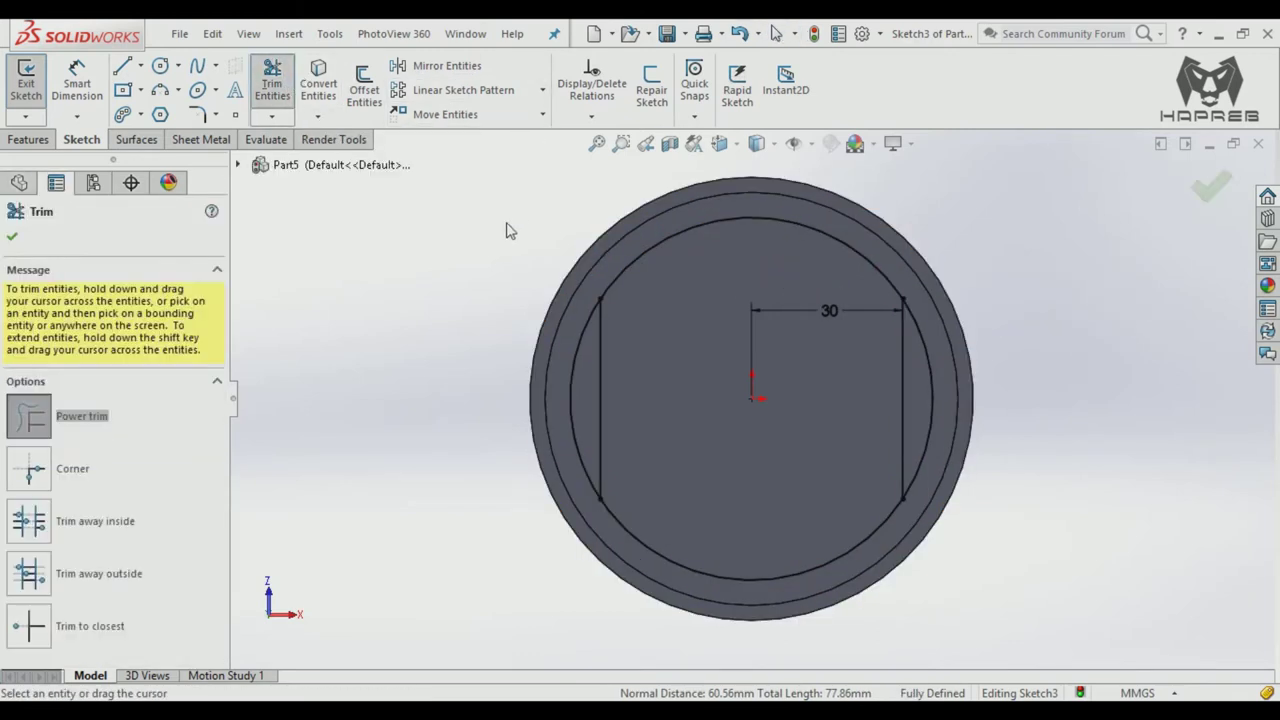
left_click_drag(642, 557, 640, 560)
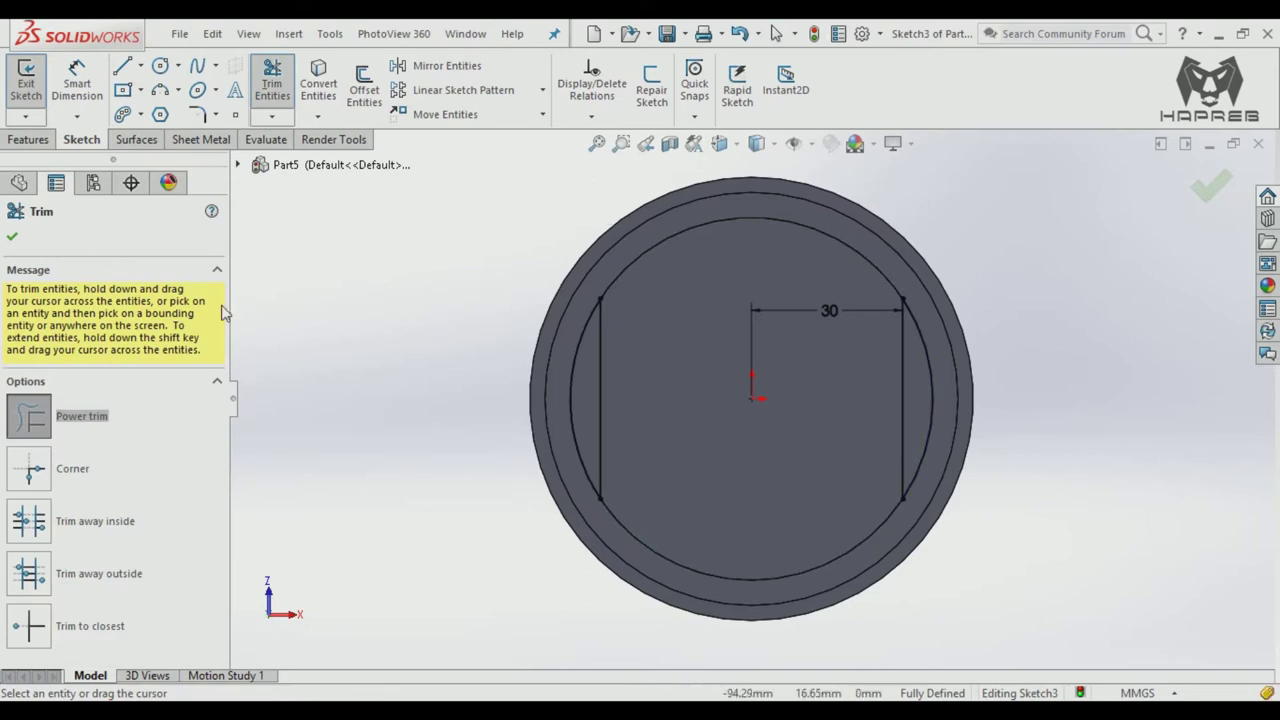
left_click(11, 240)
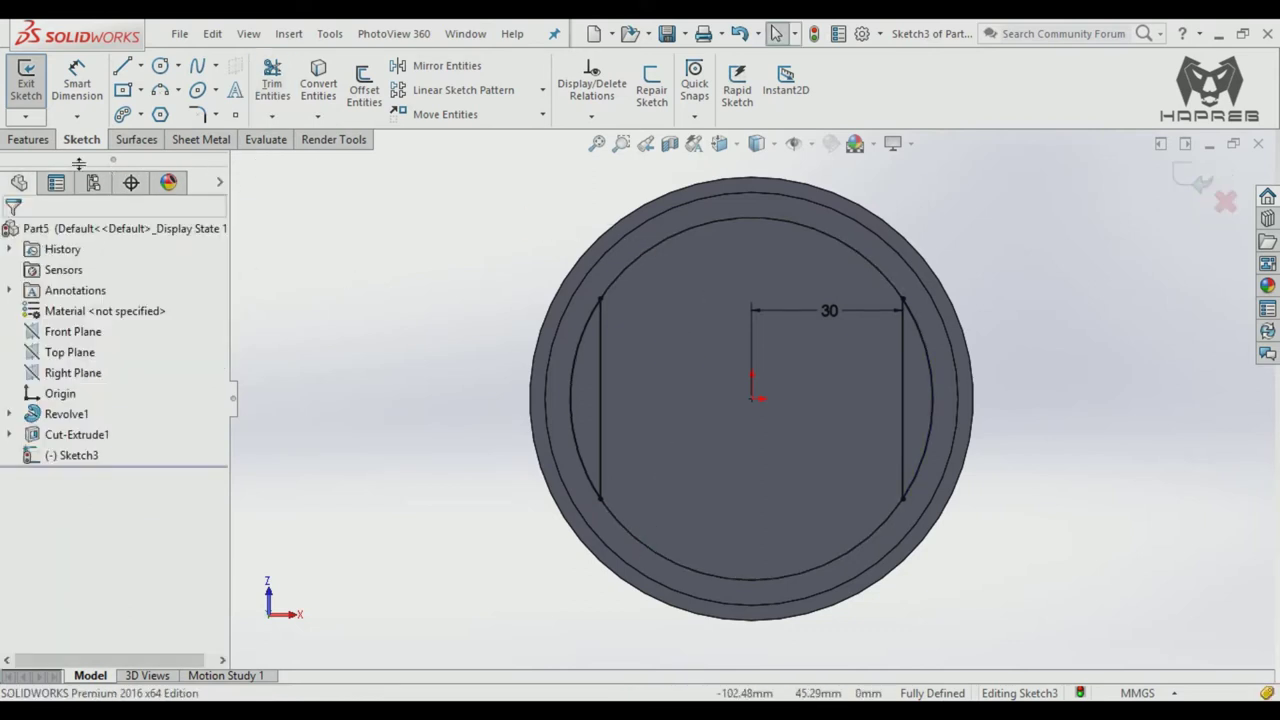
left_click(27, 142)
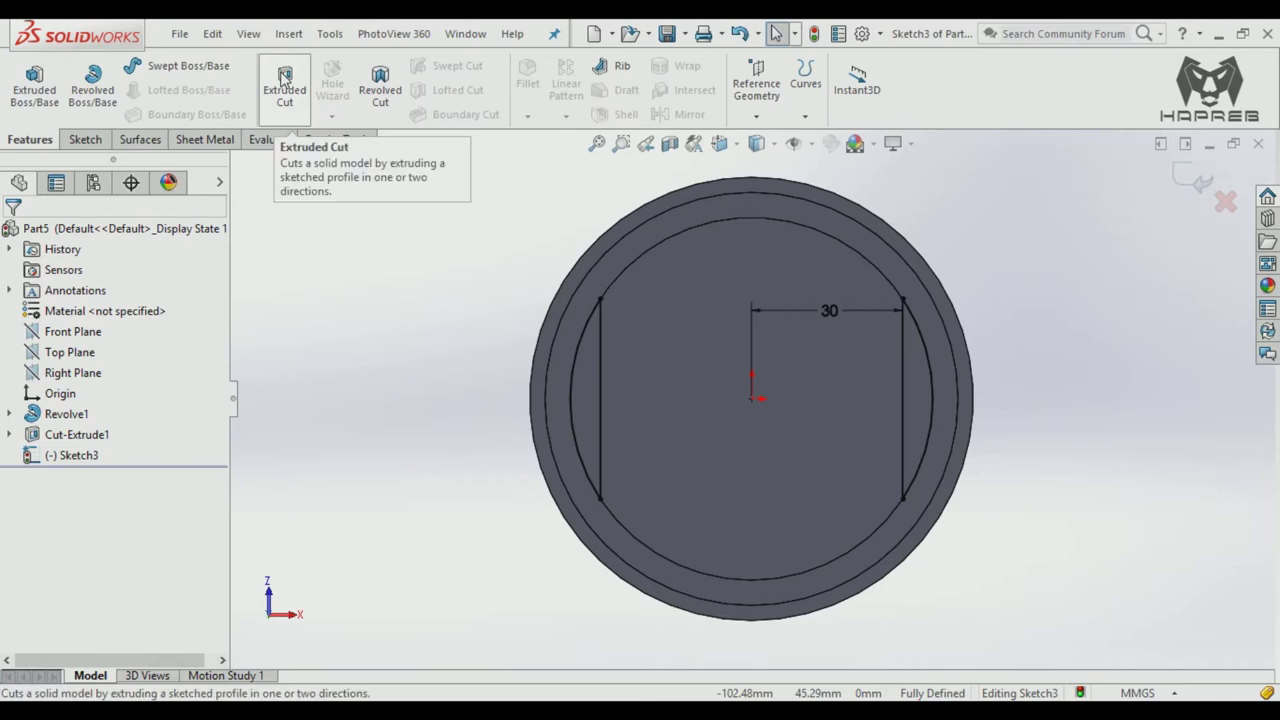
Step: Boss-extrude Sketch3's two side regions Up To Surface, stopping at the inner face
left_click(34, 80)
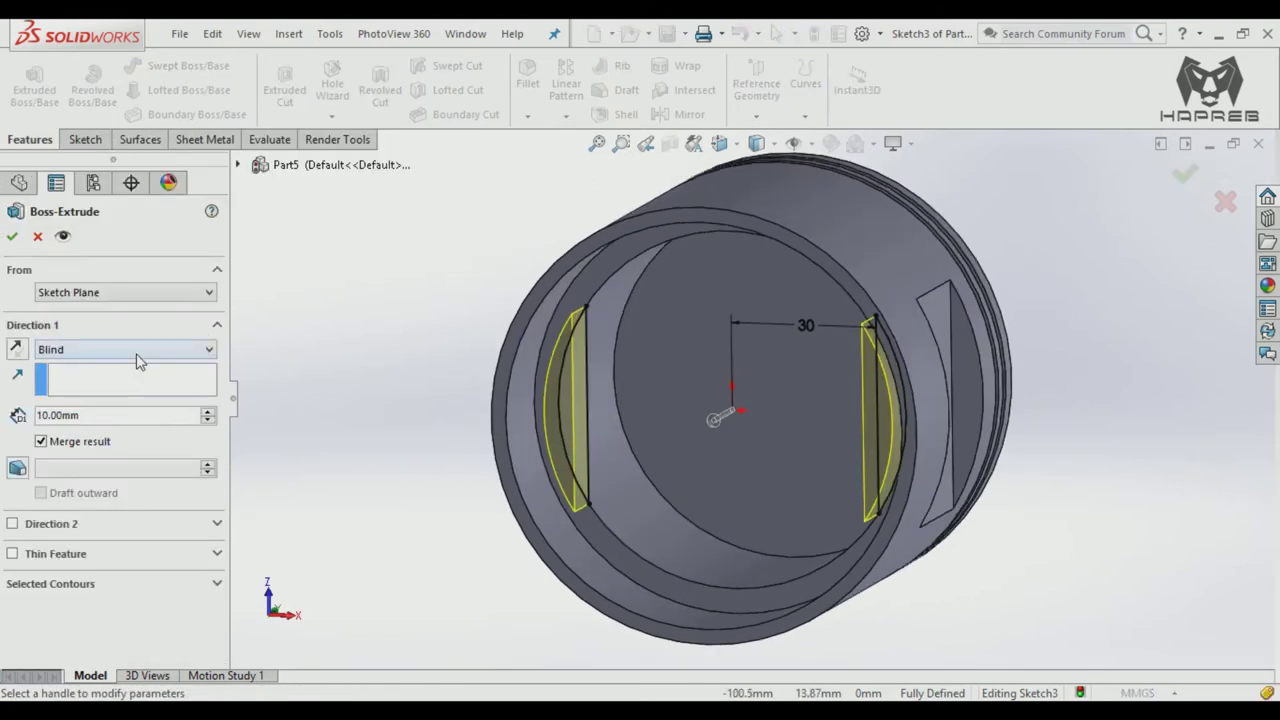
left_click(139, 350)
left_click(137, 400)
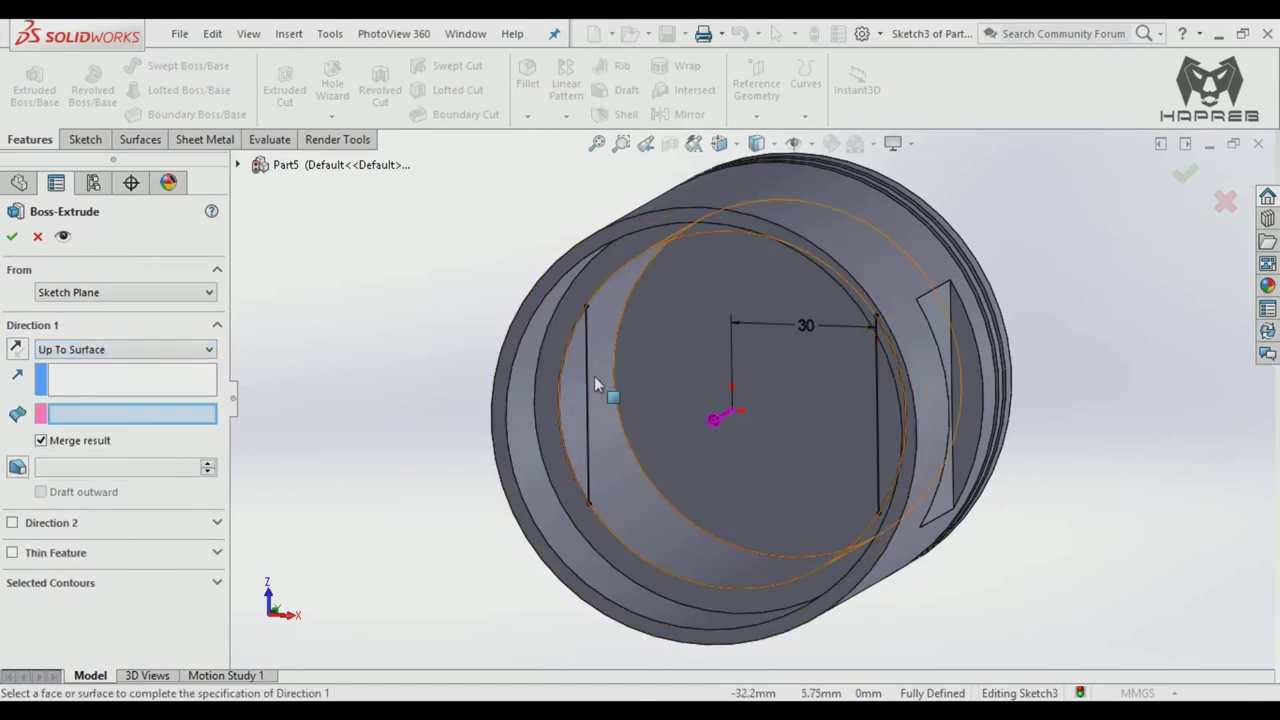
left_click(635, 373)
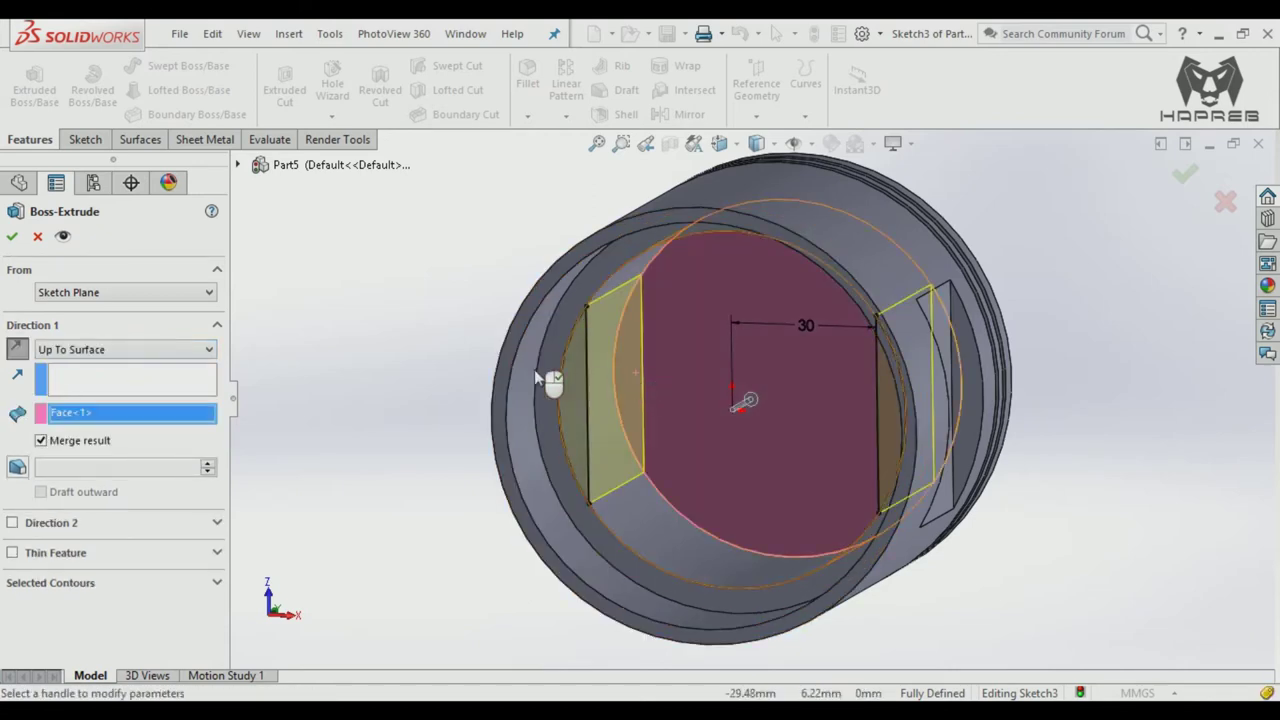
left_click(13, 237)
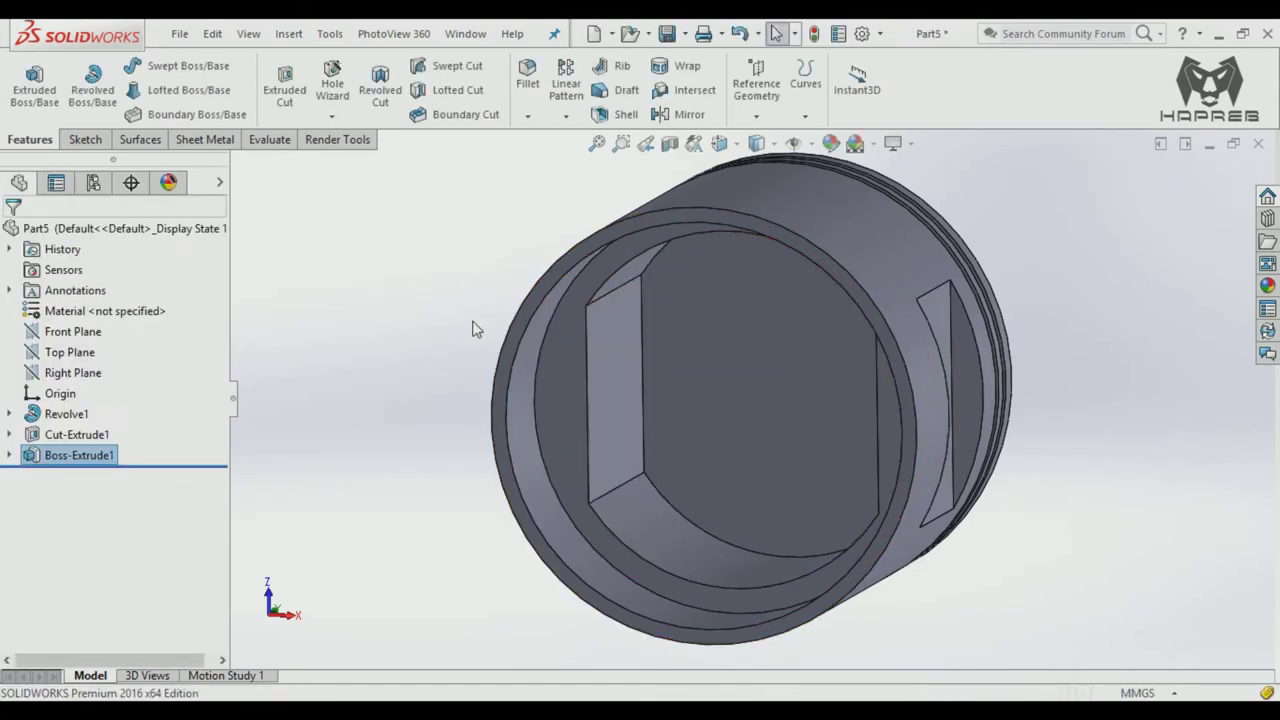
mouse_move(453, 317)
middle_mouse_down("shift")
mouse_move(457, 366)
mouse_move(554, 423)
mouse_move(489, 440)
mouse_move(503, 406)
mouse_move(543, 420)
mouse_move(526, 514)
mouse_move(537, 466)
middle_mouse_up("shift")
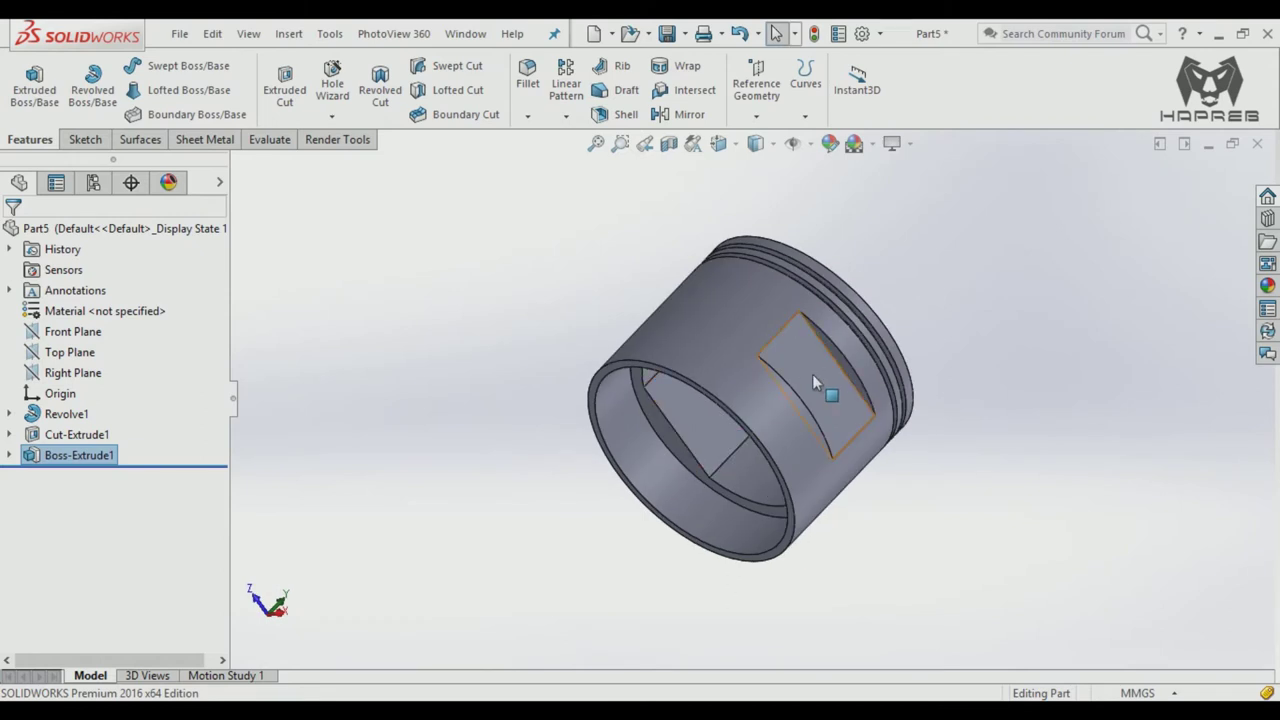
Step: Start Sketch4 on the pin boss face with a corner-to-corner diagonal centerline
left_click(690, 410)
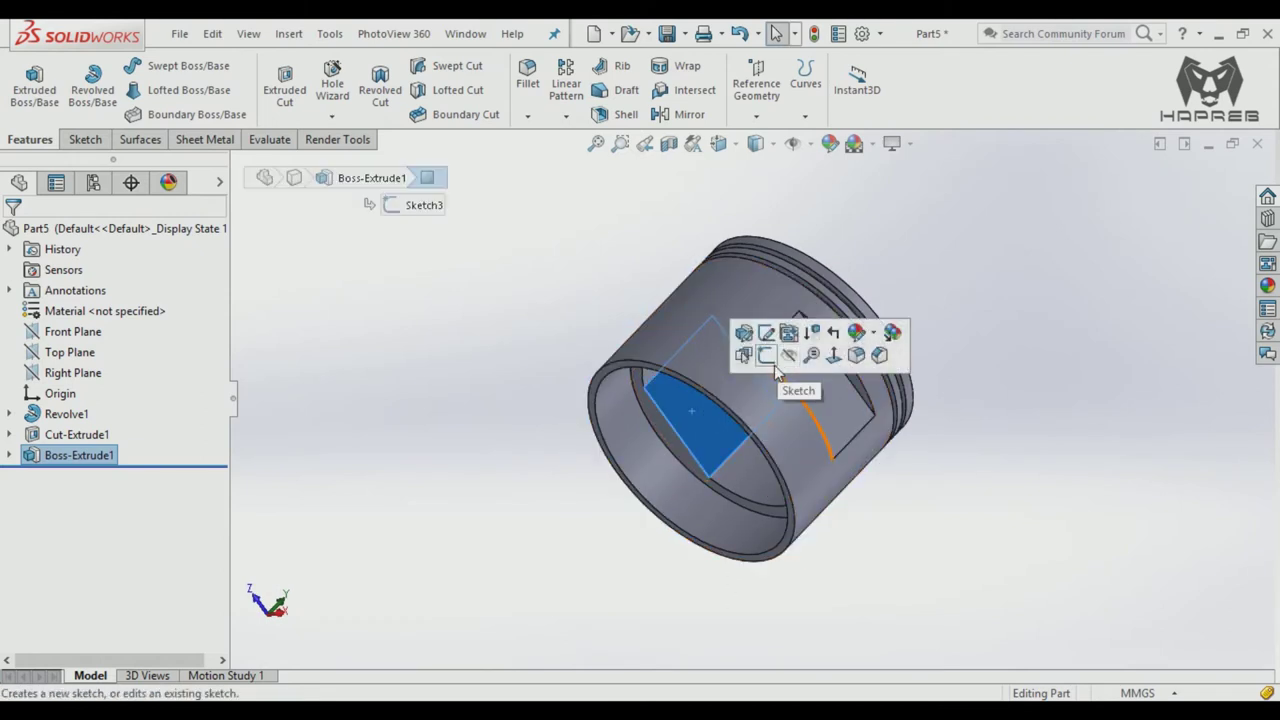
left_click(768, 362)
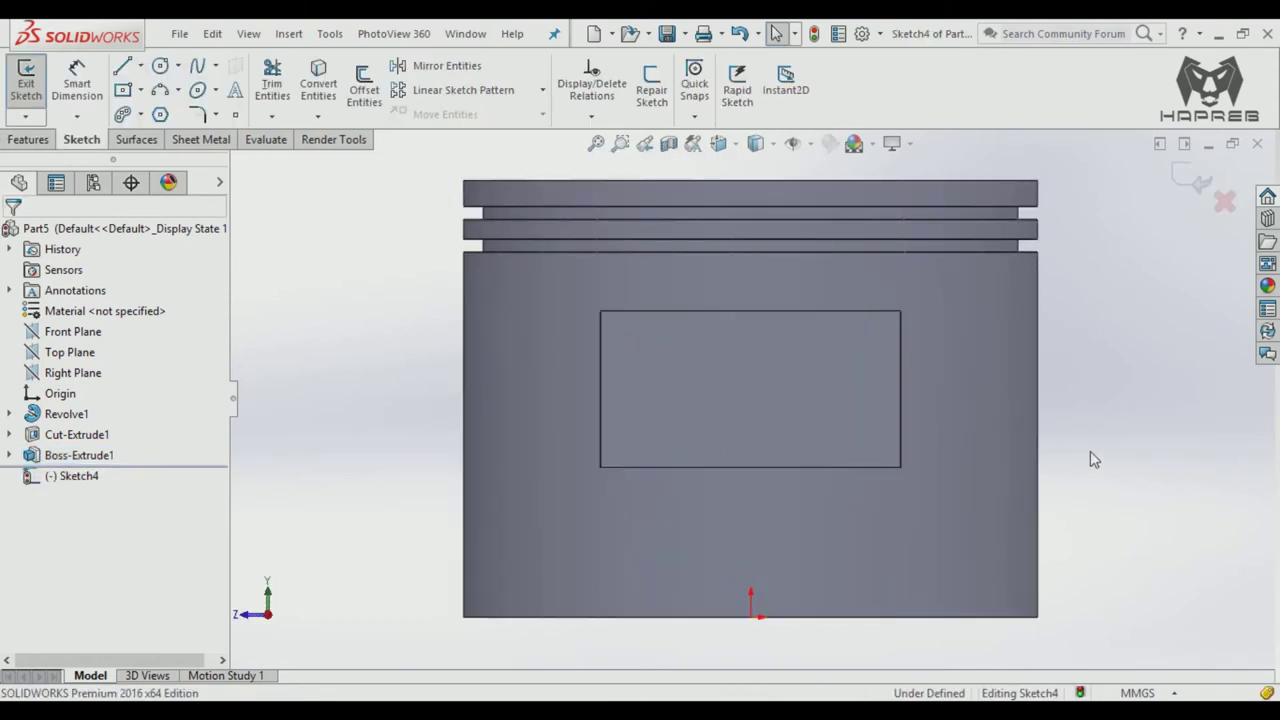
left_click(141, 66)
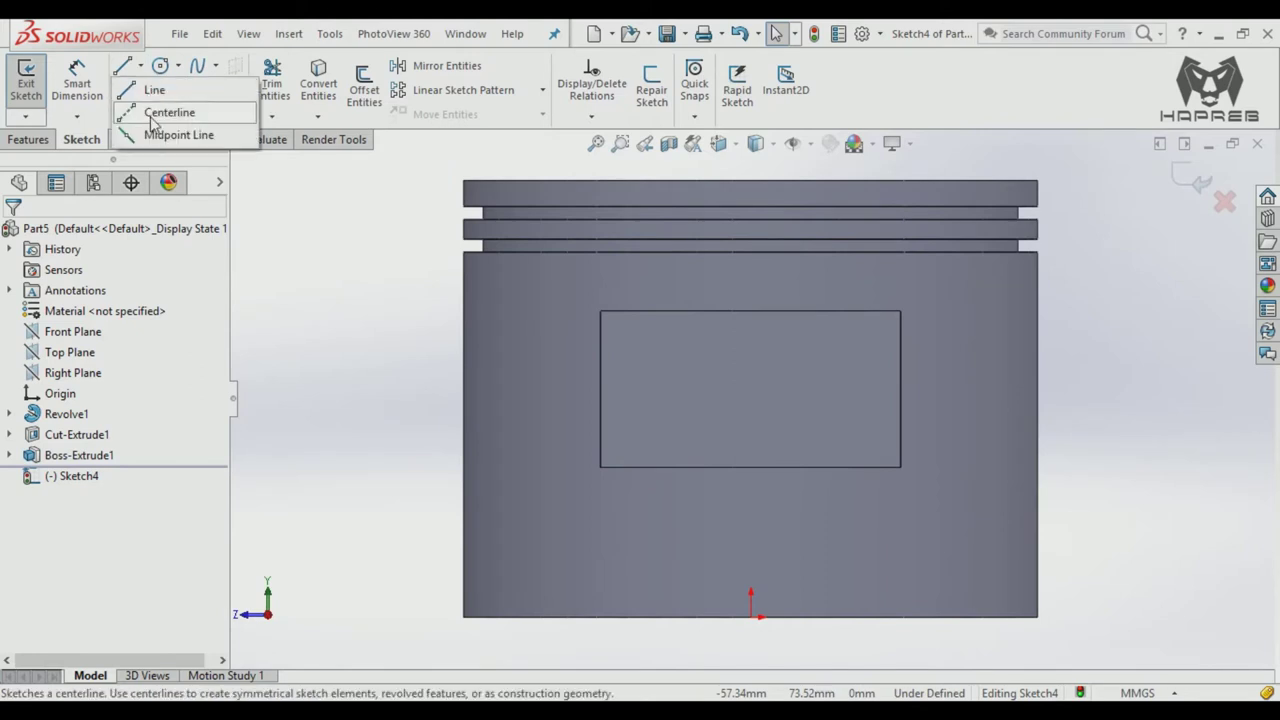
left_click(165, 111)
left_click(600, 311)
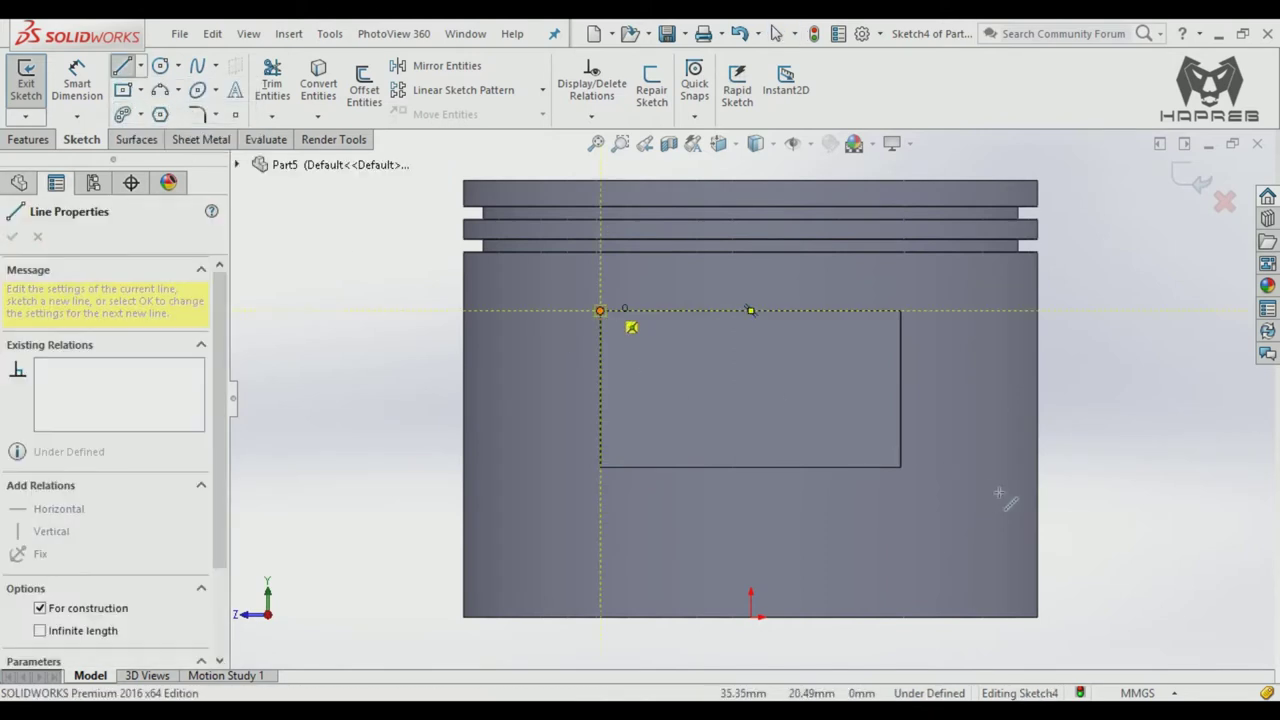
left_click(910, 472)
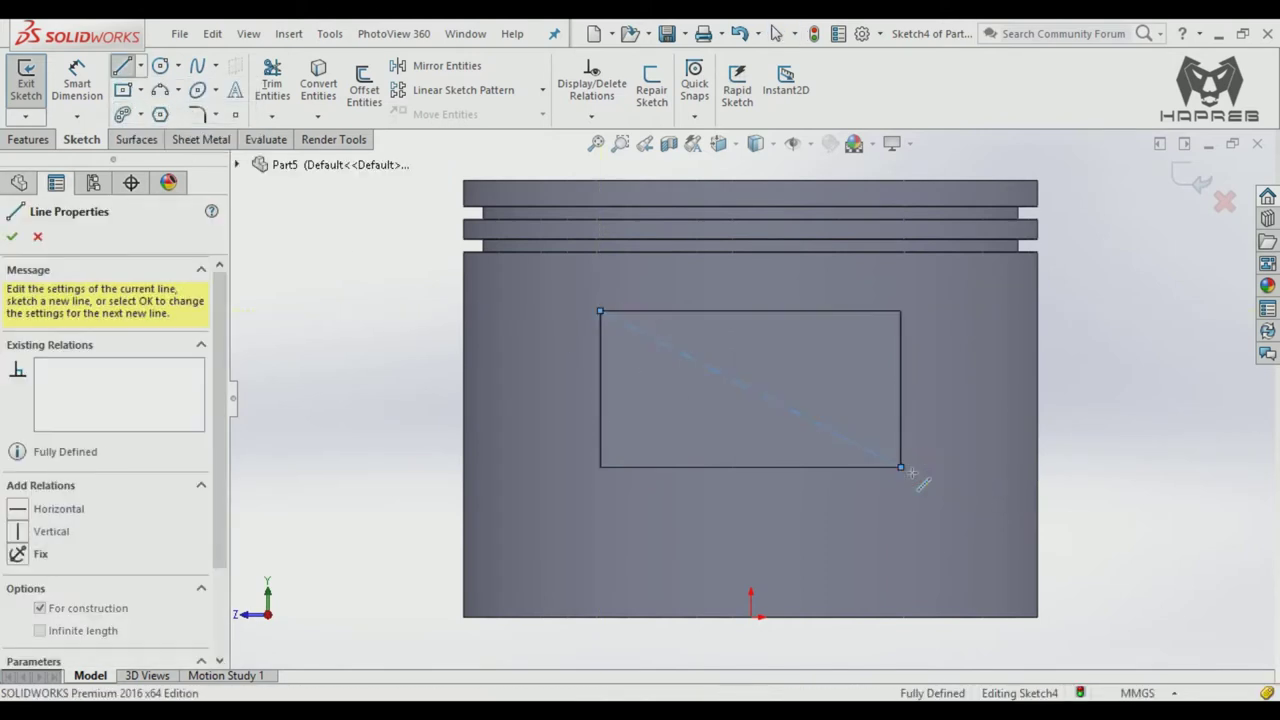
key("Escape")
key("Escape")
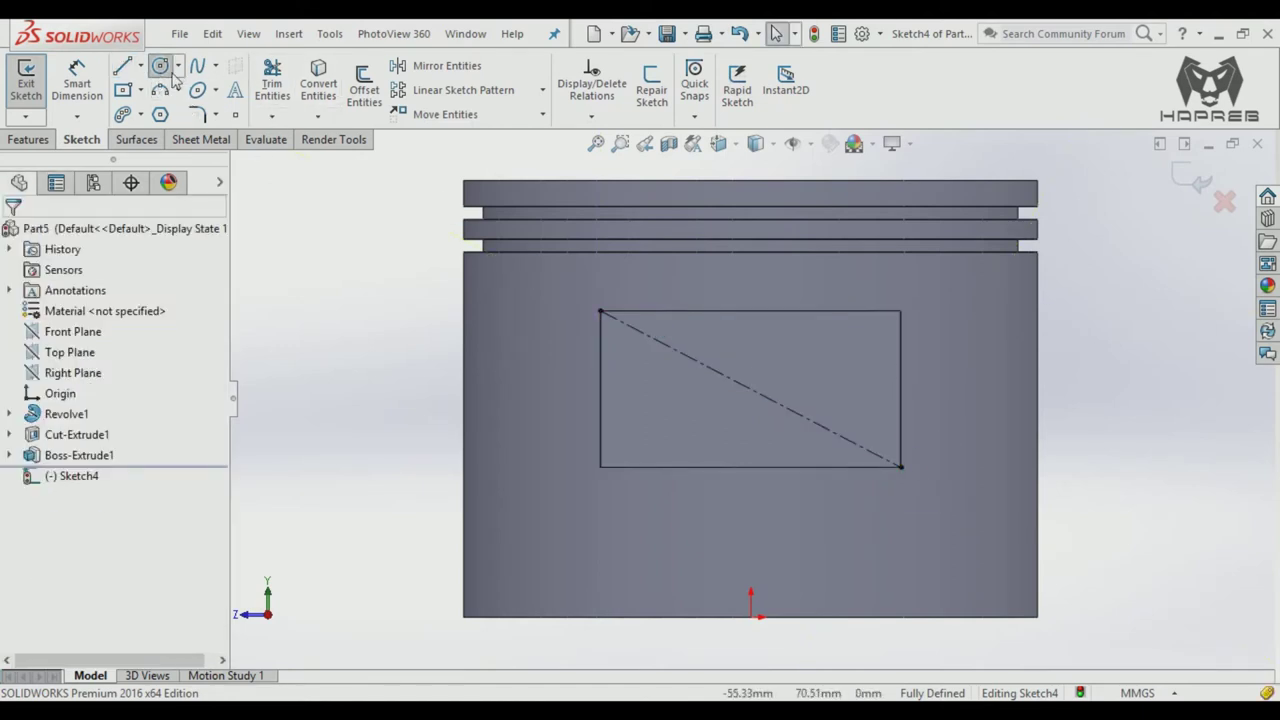
Step: Draw a circle at the diagonal's midpoint and dimension it to Ø30
left_click(163, 68)
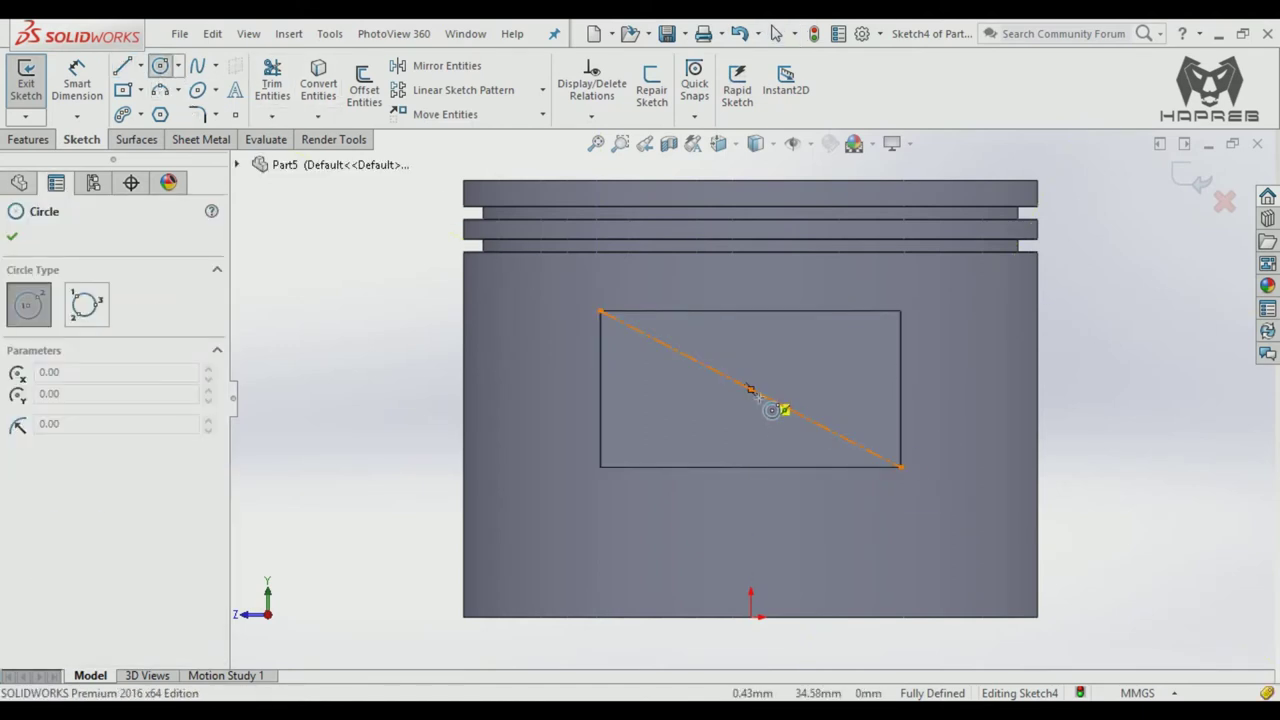
left_click(751, 389)
left_click(818, 368)
key("Escape")
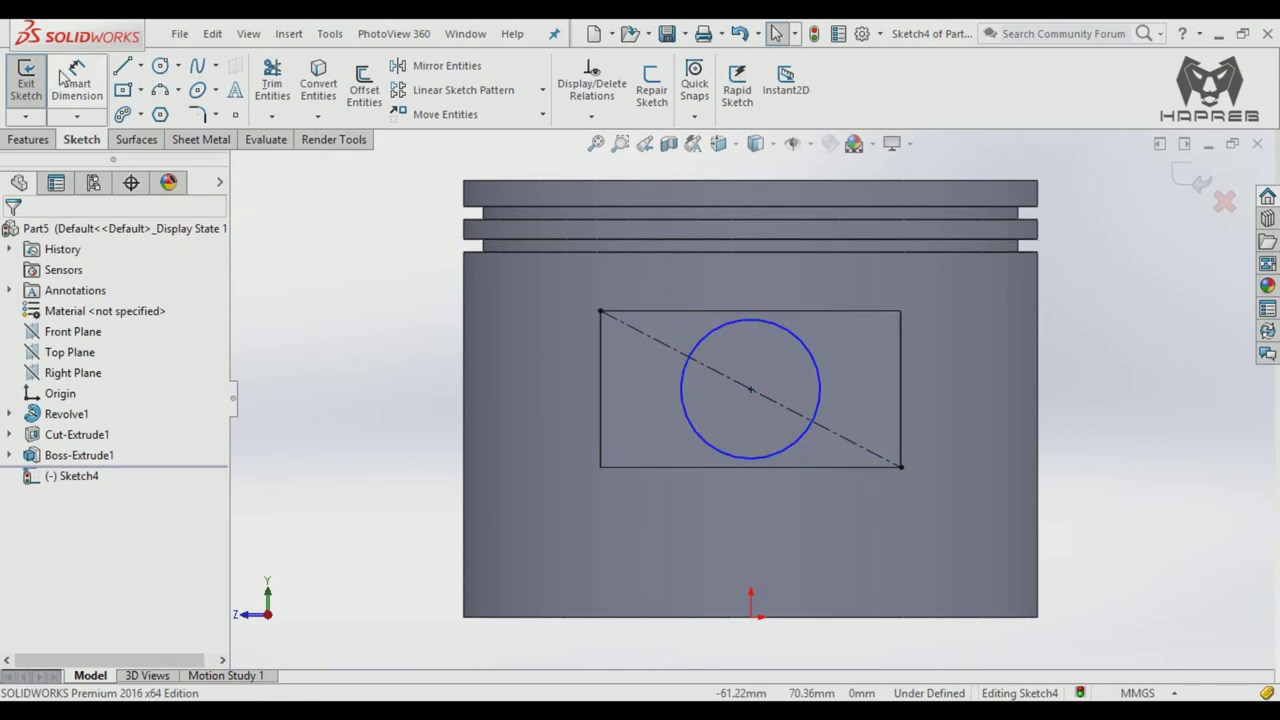
left_click(70, 80)
left_click(813, 358)
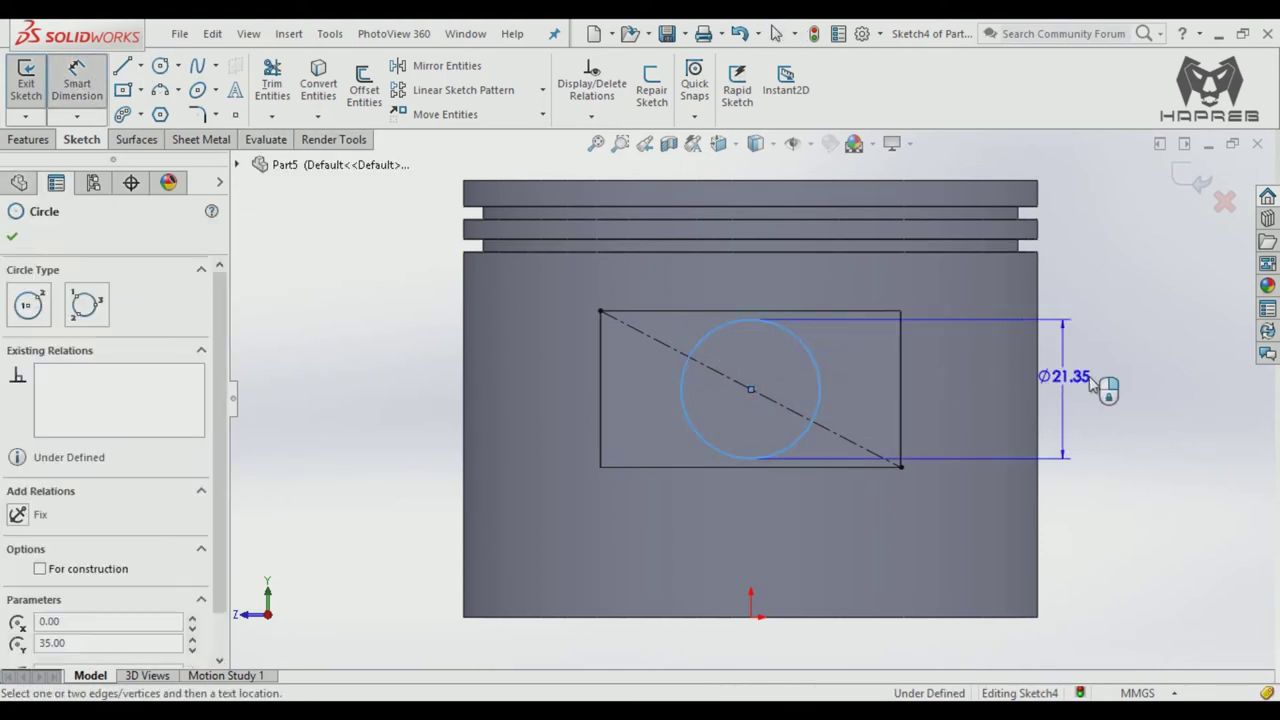
left_click(1093, 385)
type("30")
key("Return")
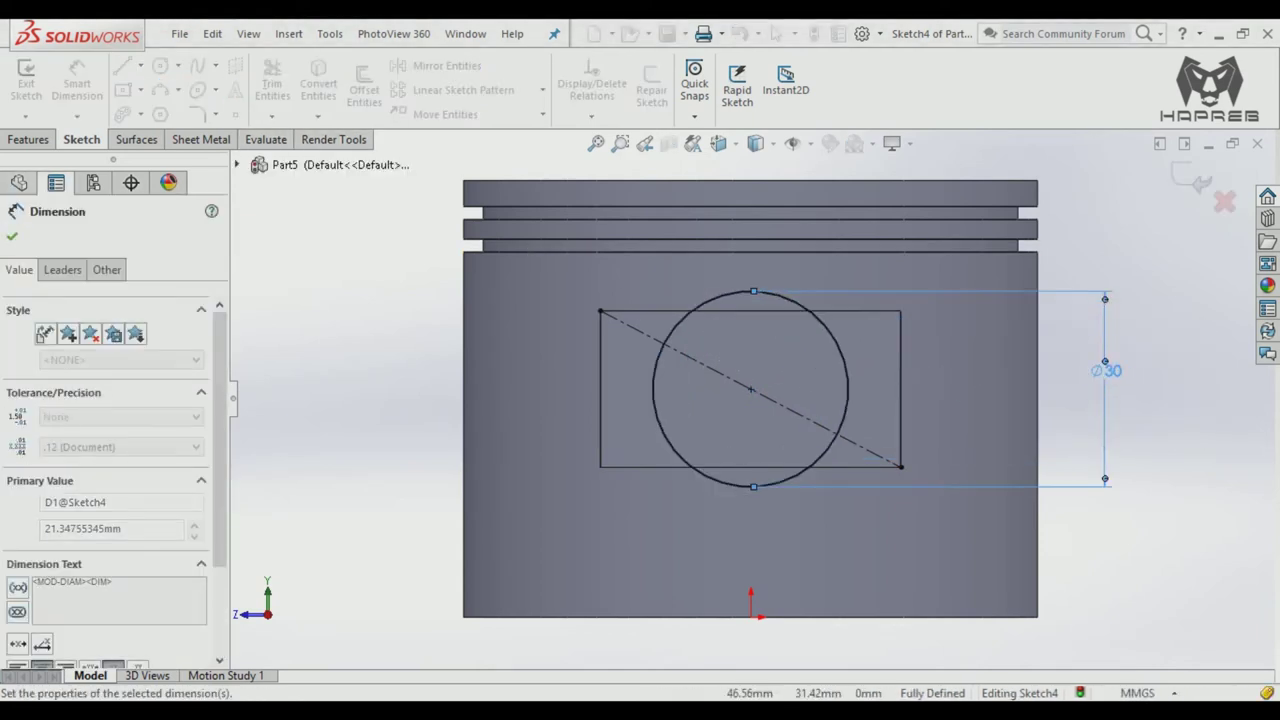
left_click(10, 238)
middle_click_drag(515, 496, 520, 330)
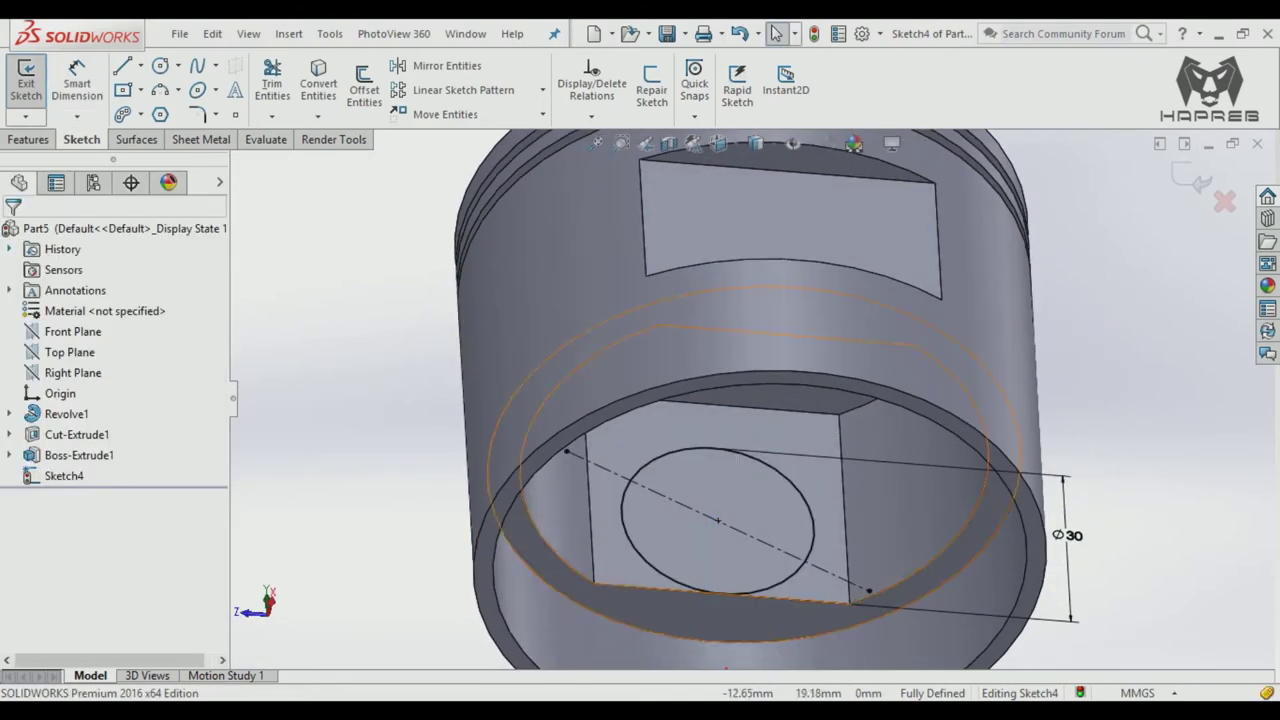
Step: Convert the pin boss face's outline into Sketch4, framing the Ø30 circle
left_click(646, 563)
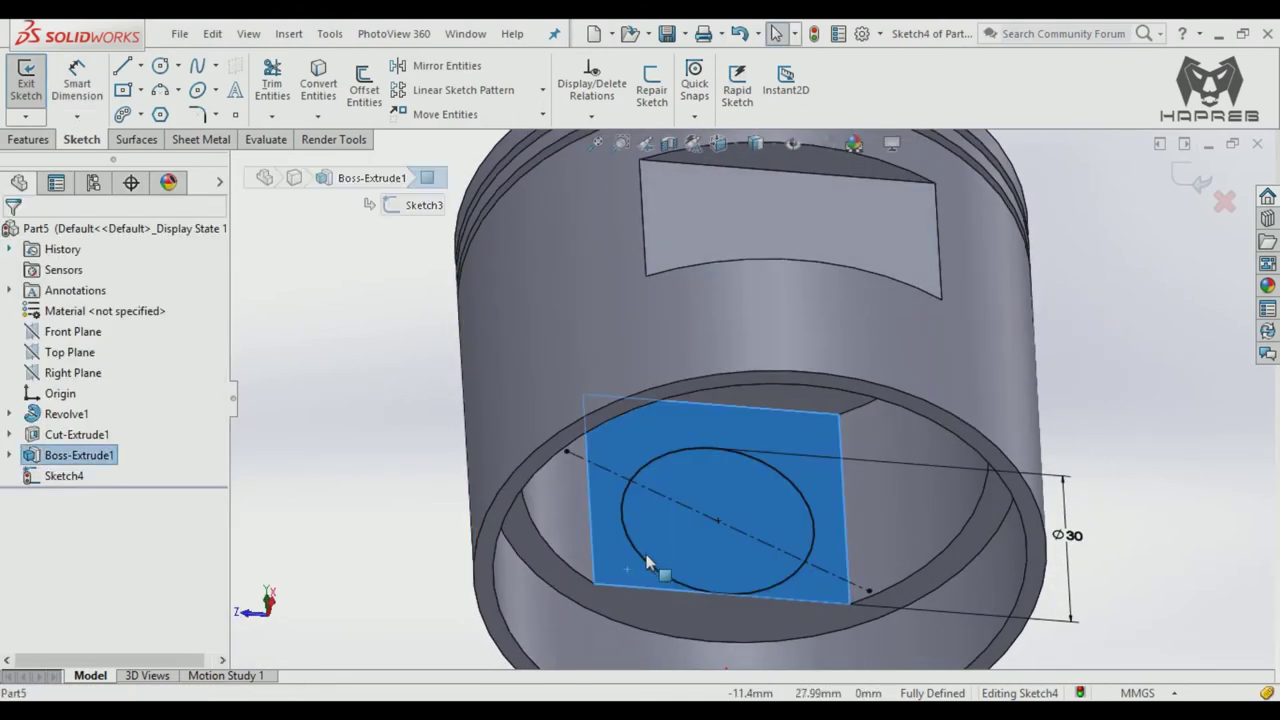
left_click(668, 144)
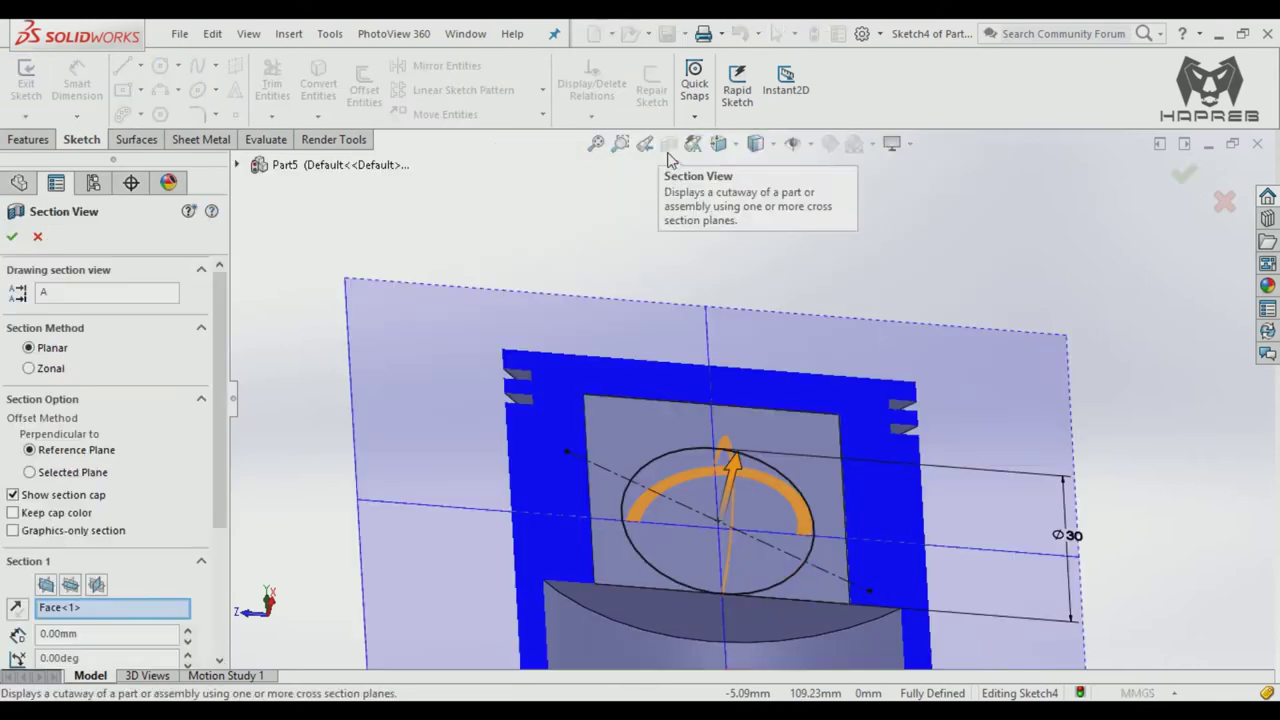
left_click(1182, 176)
key("ctrl+8")
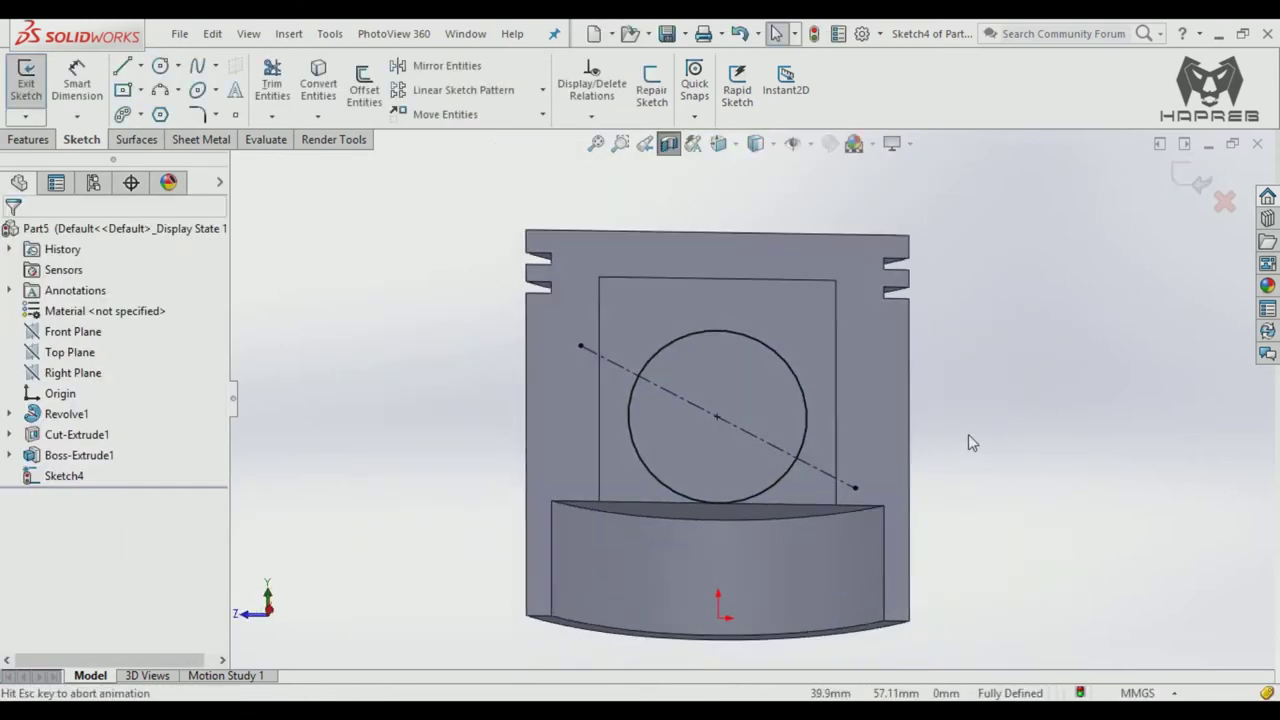
left_click(318, 80)
left_click(643, 299)
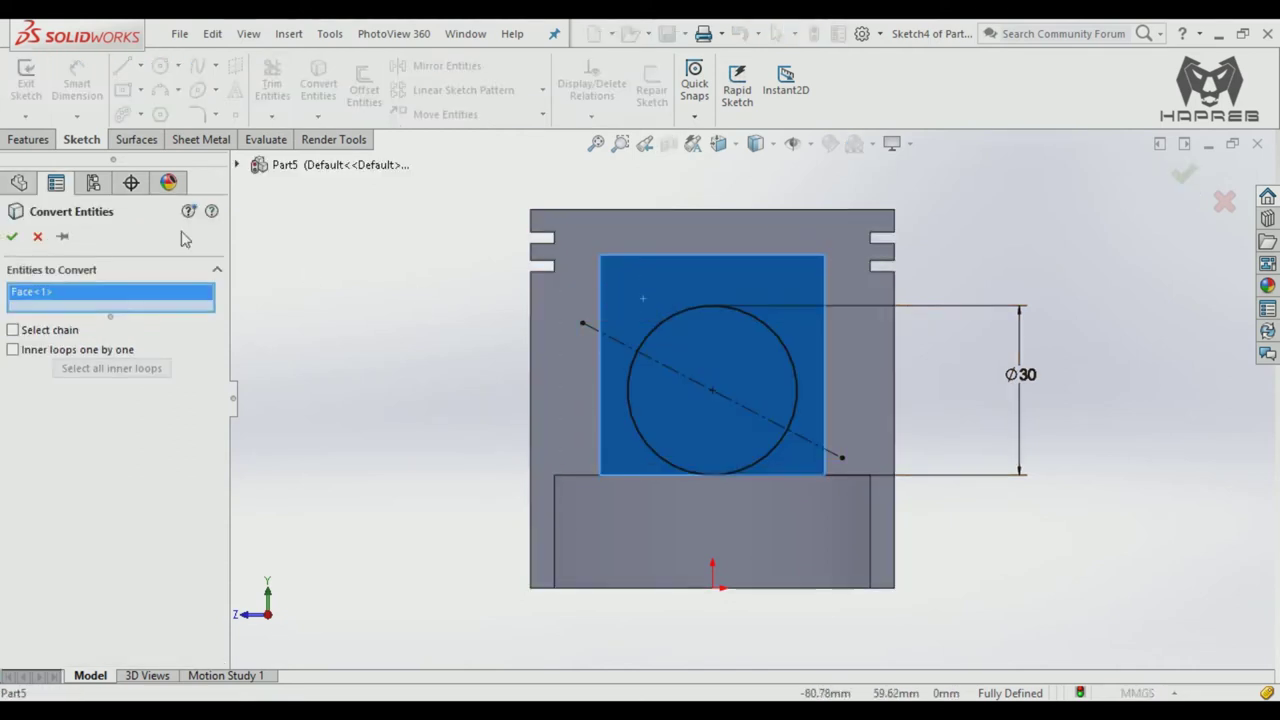
left_click(14, 238)
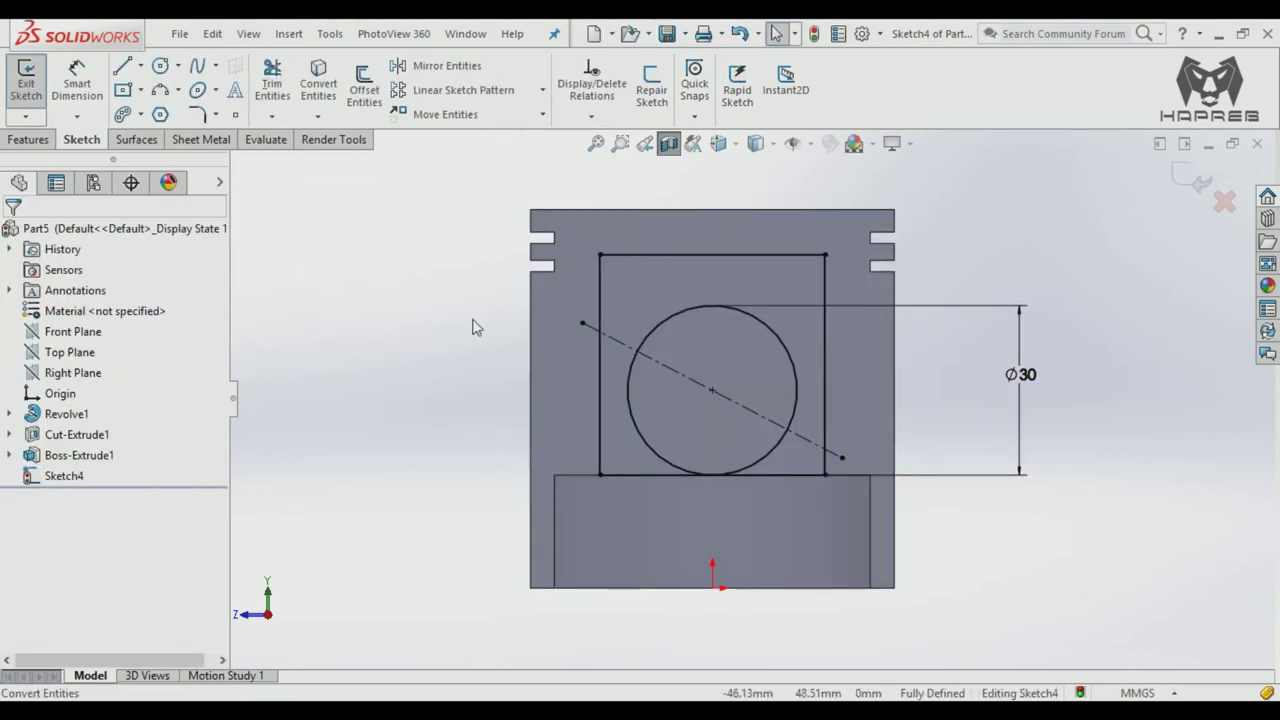
Step: Draw vertical lines from the circle's left and right quadrants up to the rectangle's top
left_click(124, 67)
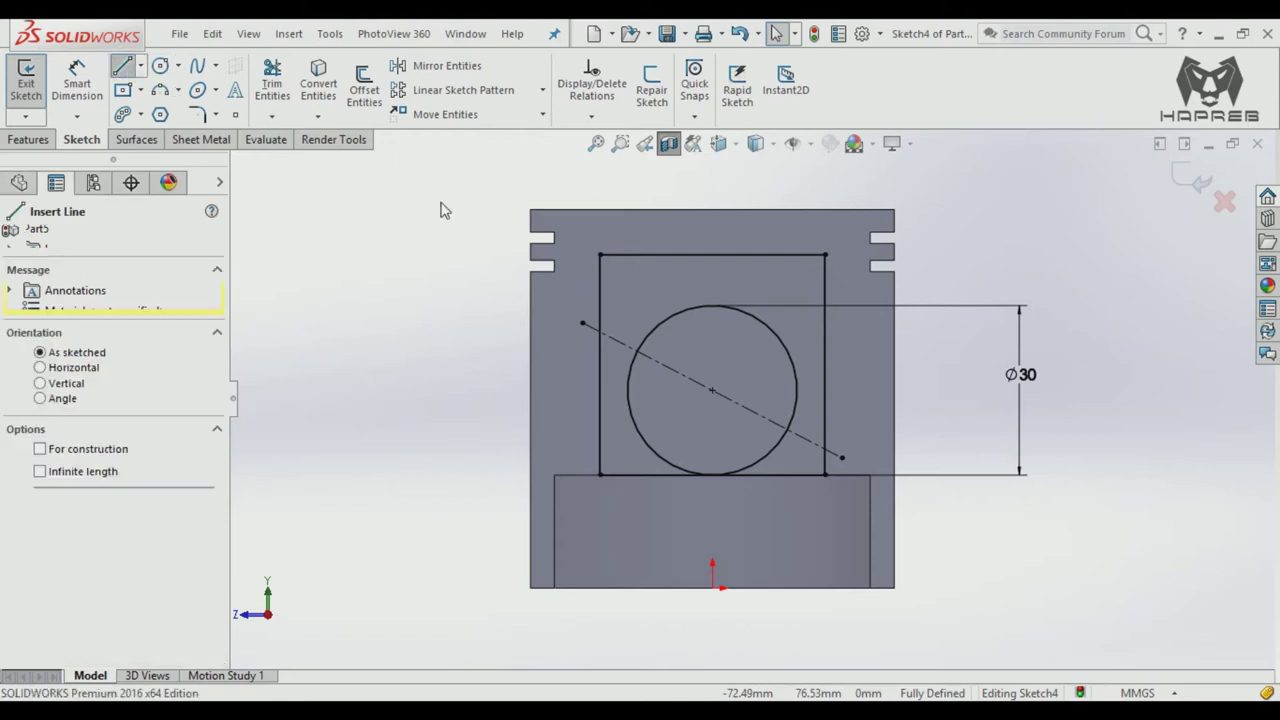
left_click(630, 391)
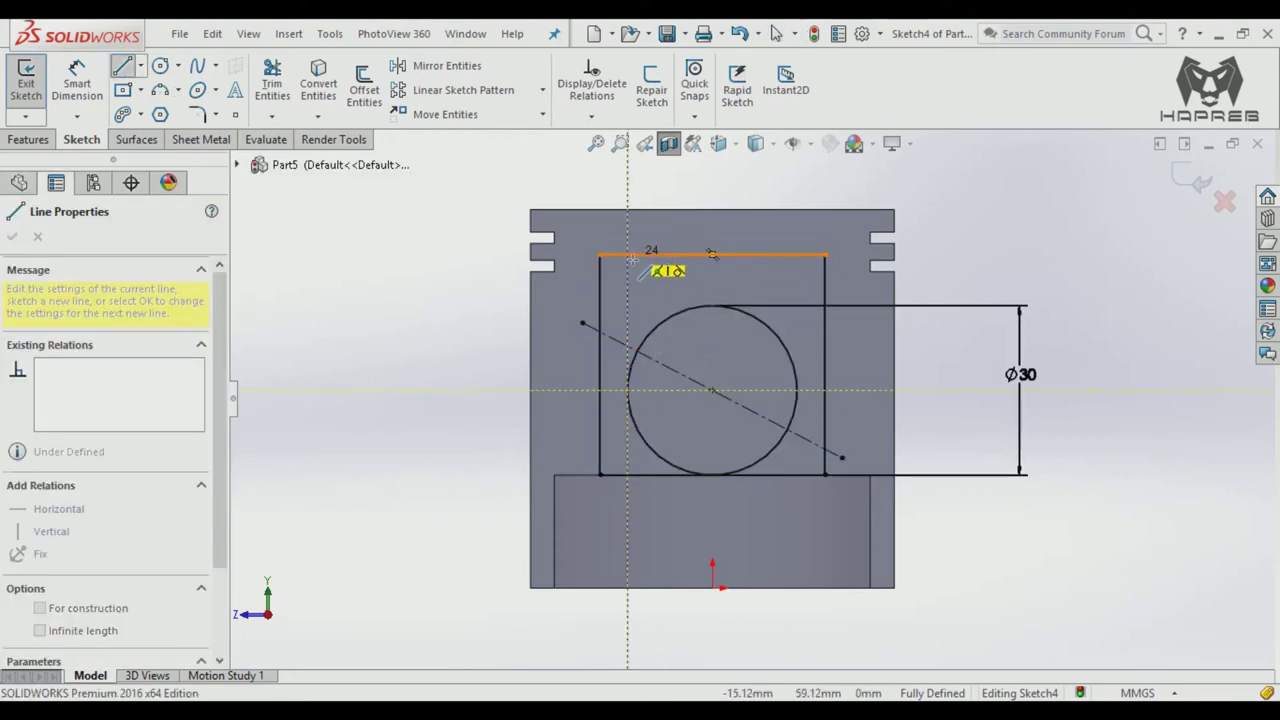
left_click(628, 256)
key("Escape")
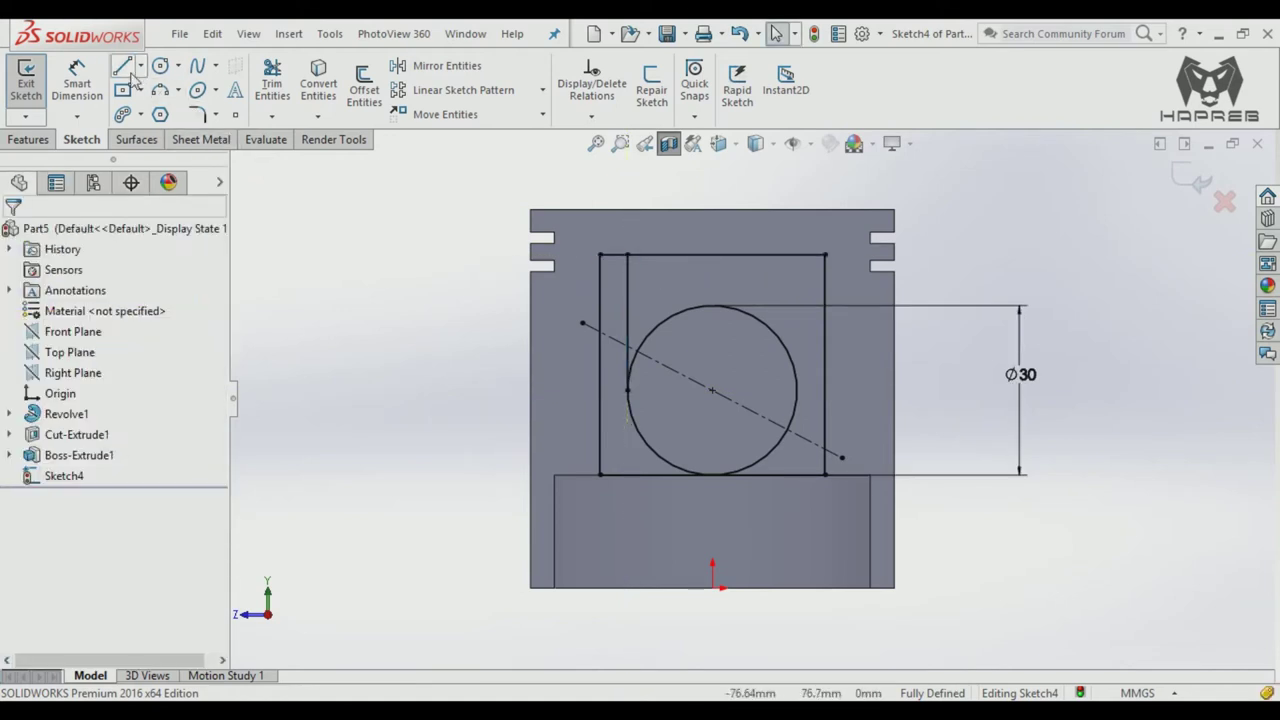
left_click(123, 67)
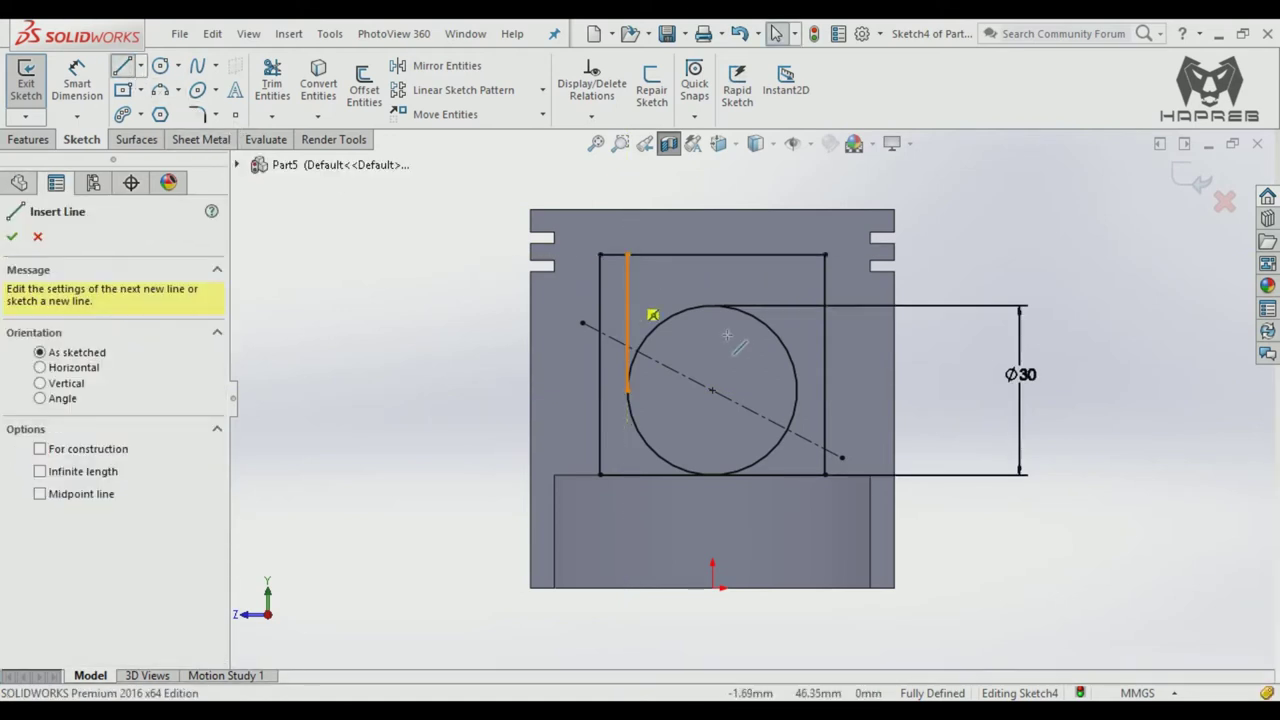
left_click(797, 391)
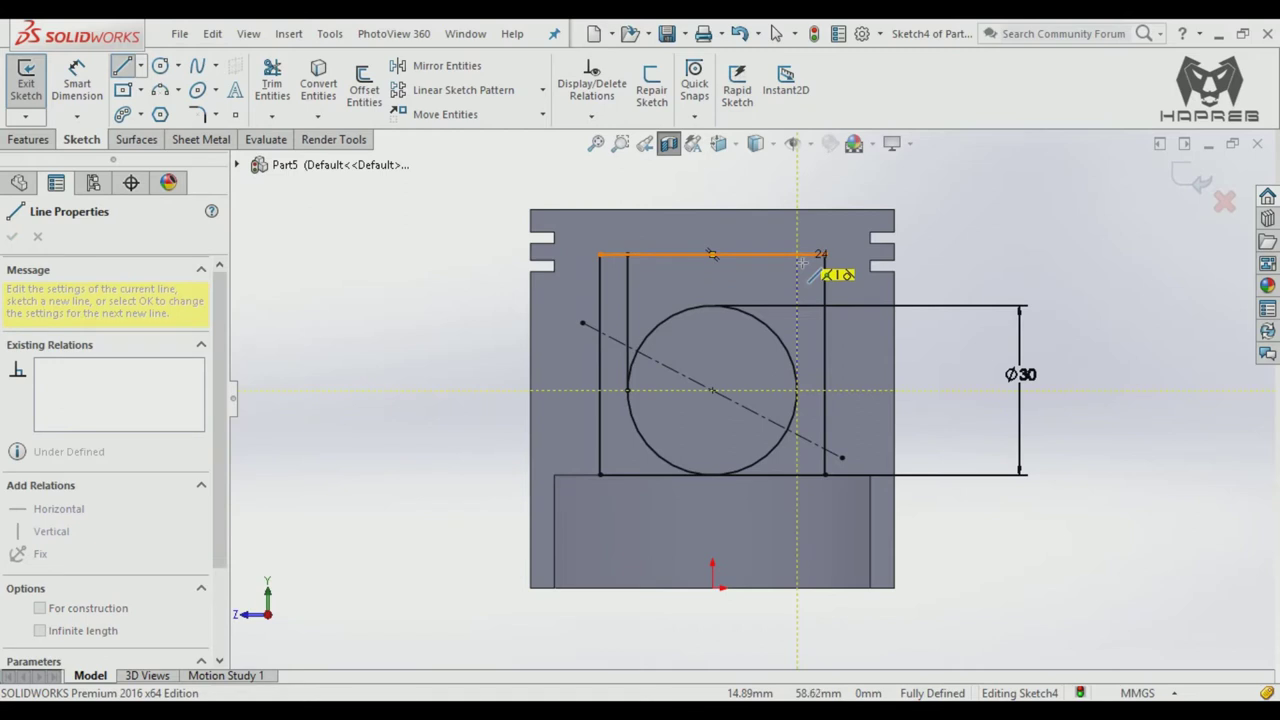
left_click(798, 256)
key("Escape")
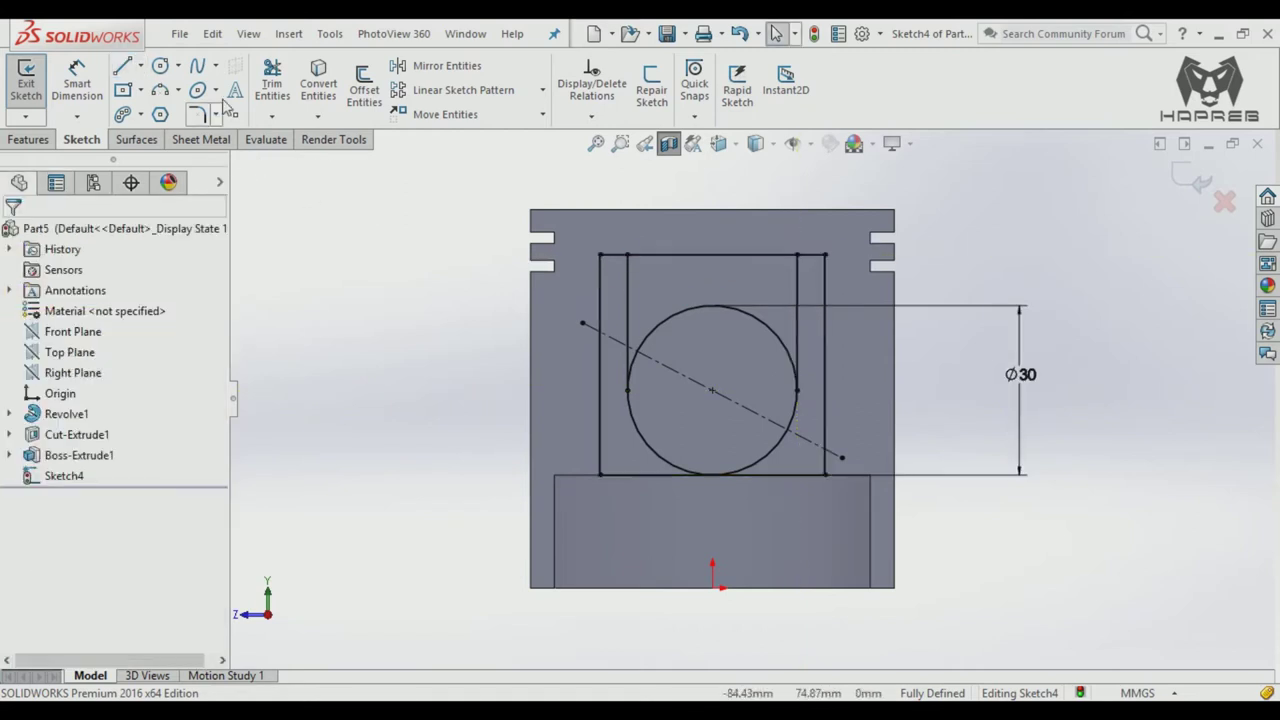
Step: Trim away the circle's upper arc to leave a closed U-shaped profile
left_click(274, 88)
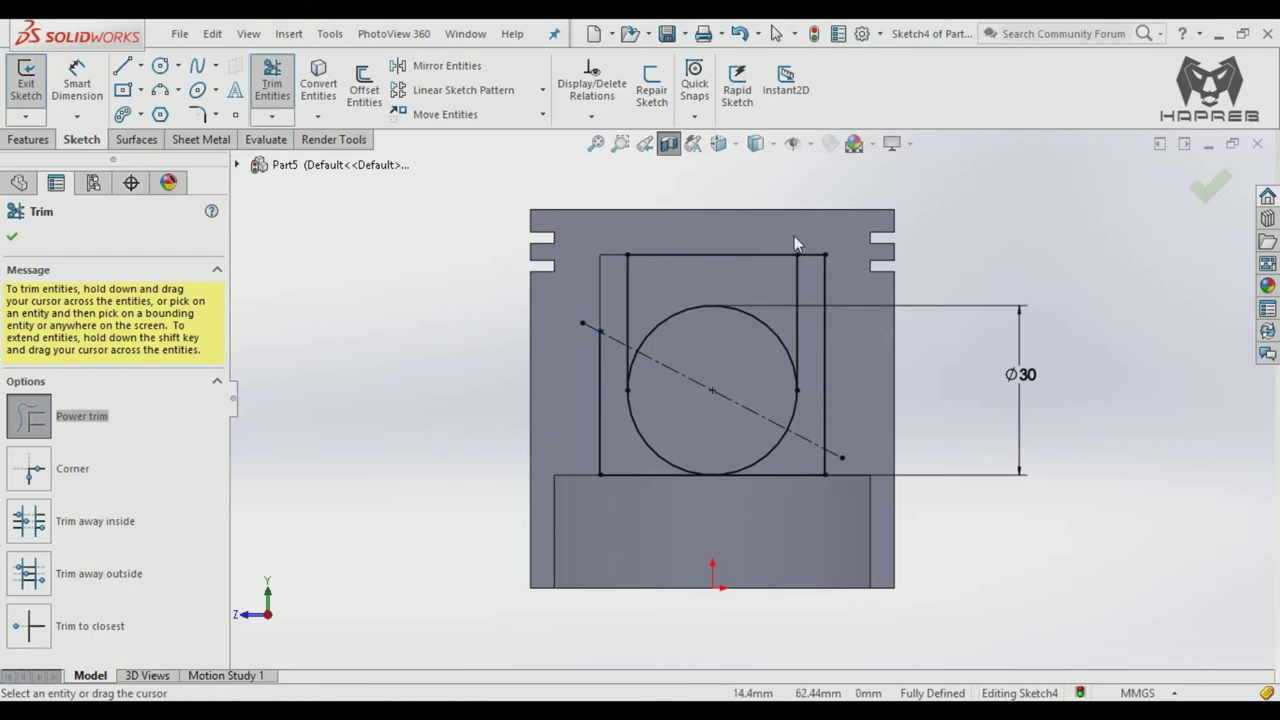
left_click_drag(813, 240, 845, 289)
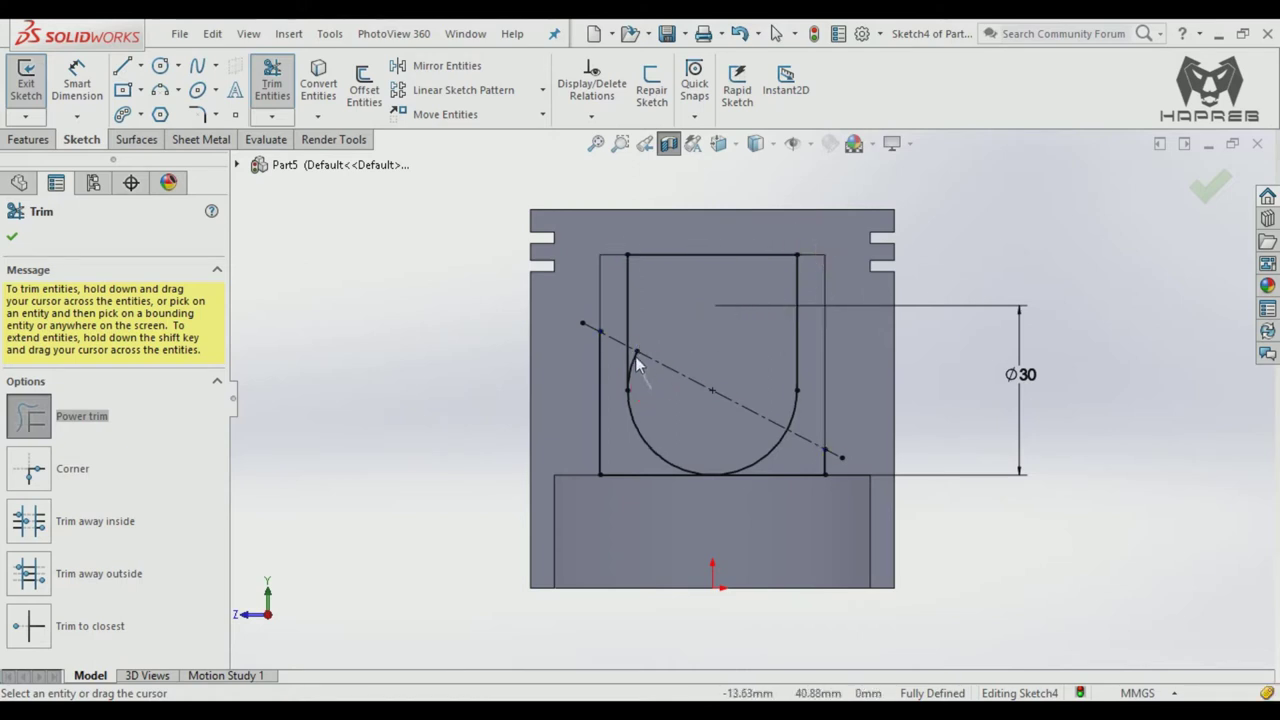
left_click_drag(635, 356, 589, 404)
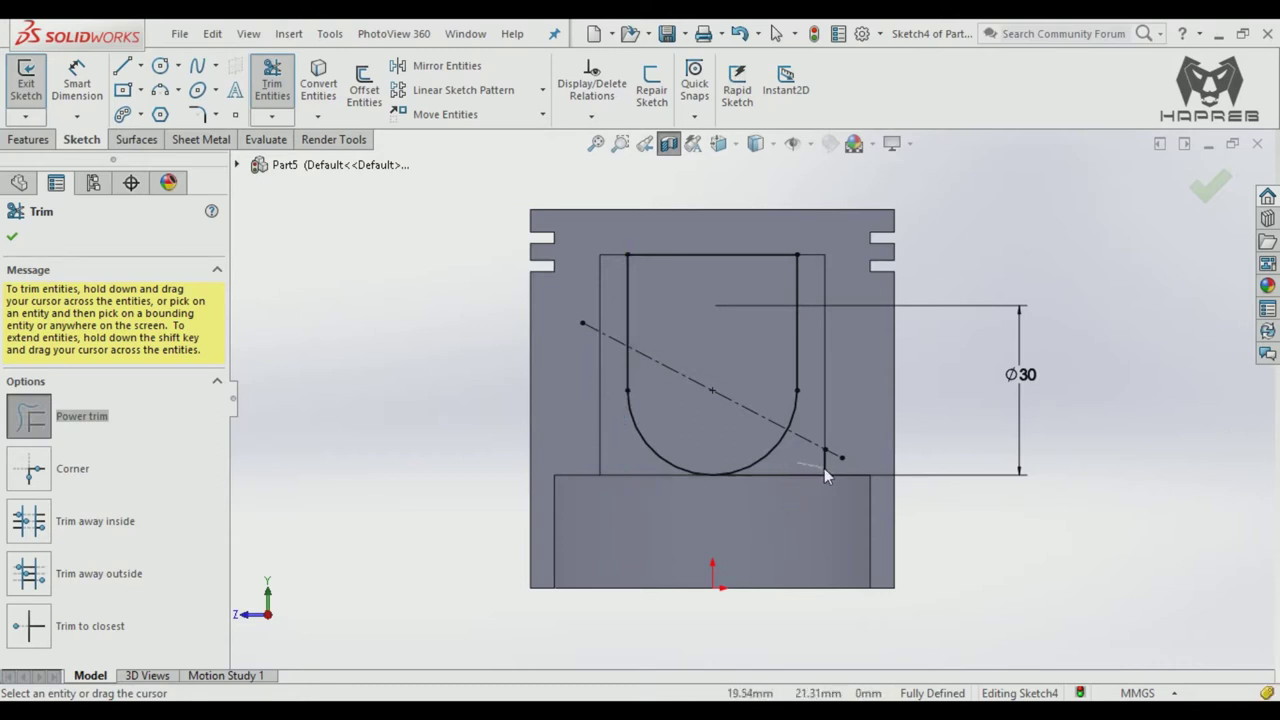
left_click(12, 238)
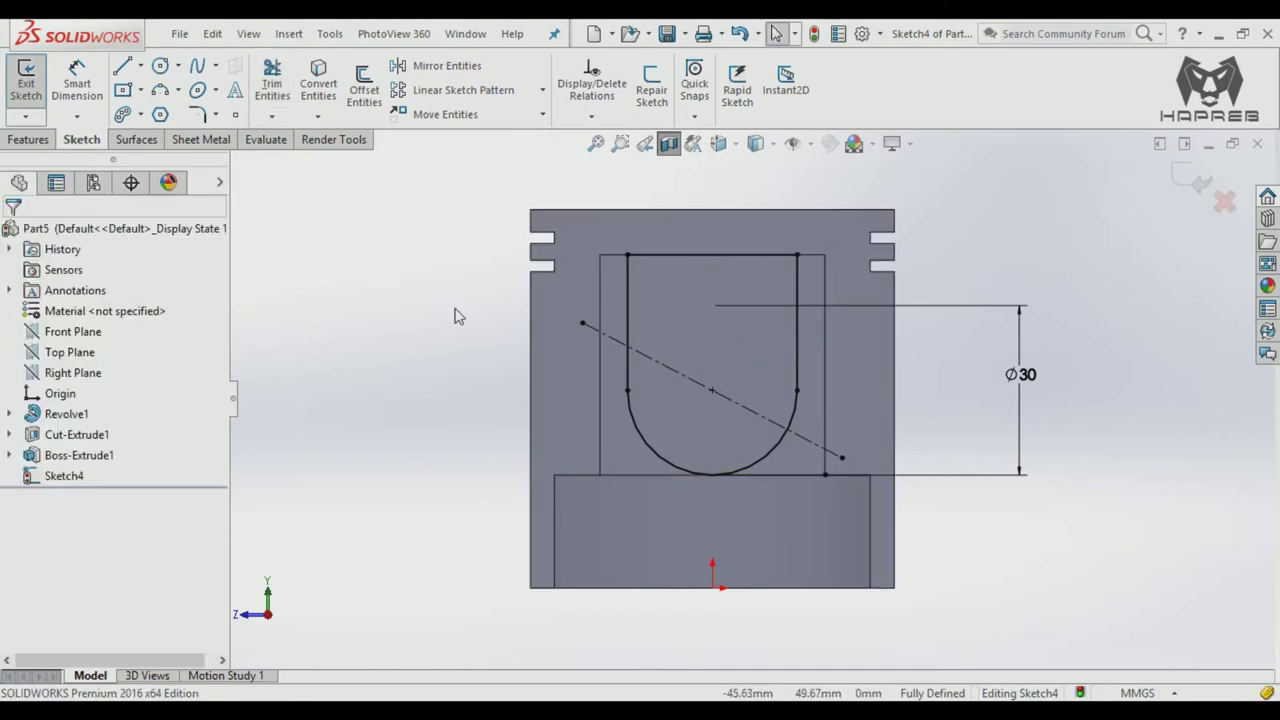
middle_click_drag(455, 316, 471, 277)
Step: Extrude the U-shaped profile 10 mm blind with Merge result, creating Boss-Extrude2
mouse_move(680, 143)
middle_mouse_down()
mouse_move(697, 392)
mouse_move(737, 291)
middle_mouse_up()
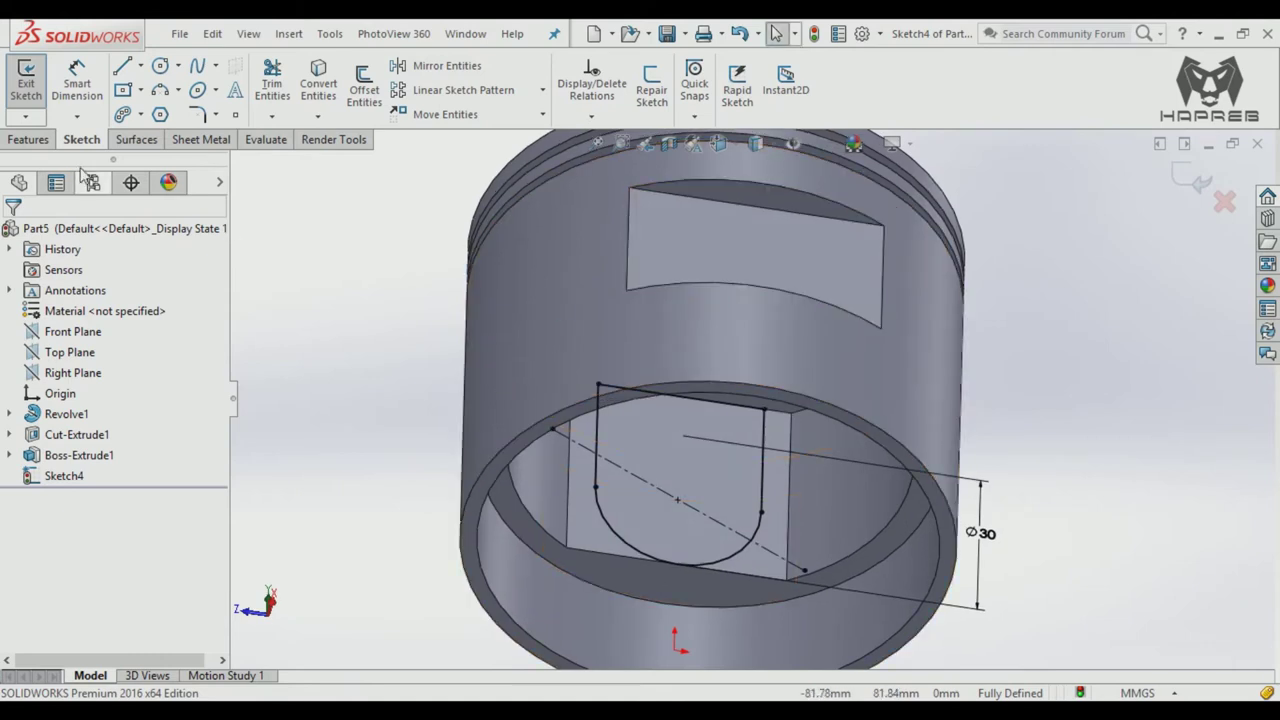
left_click(28, 139)
left_click(40, 100)
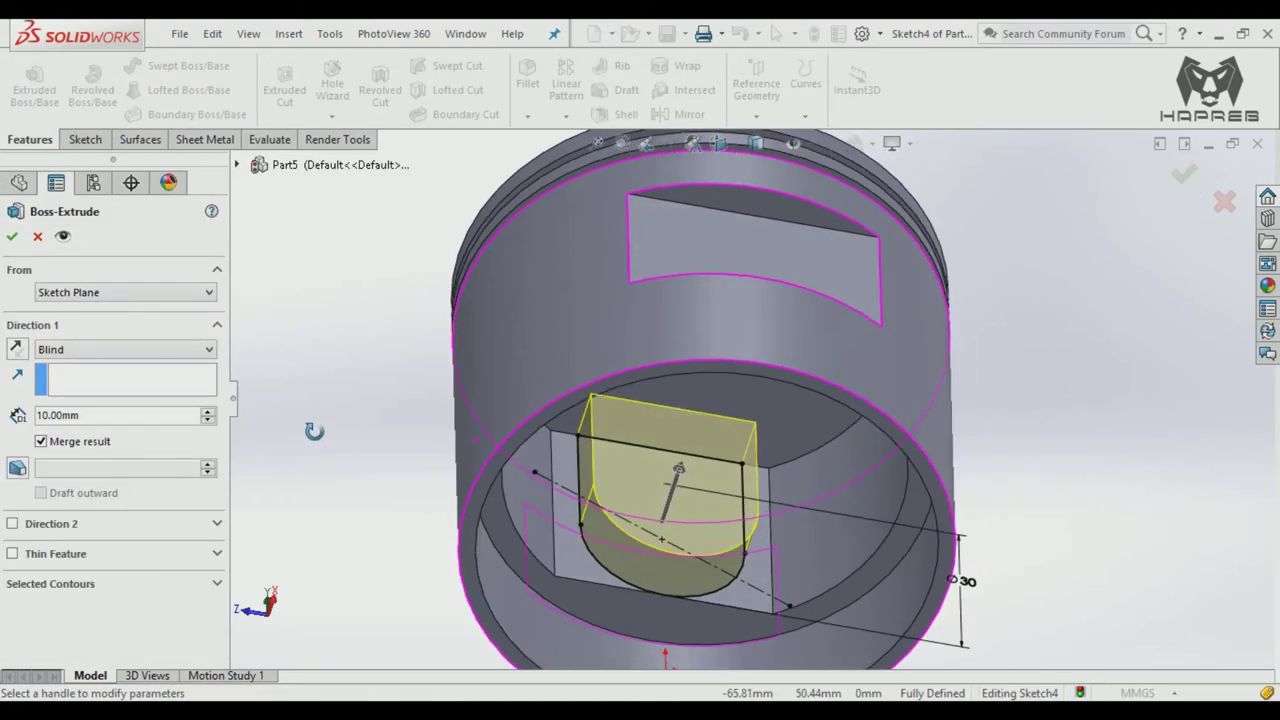
left_click(14, 238)
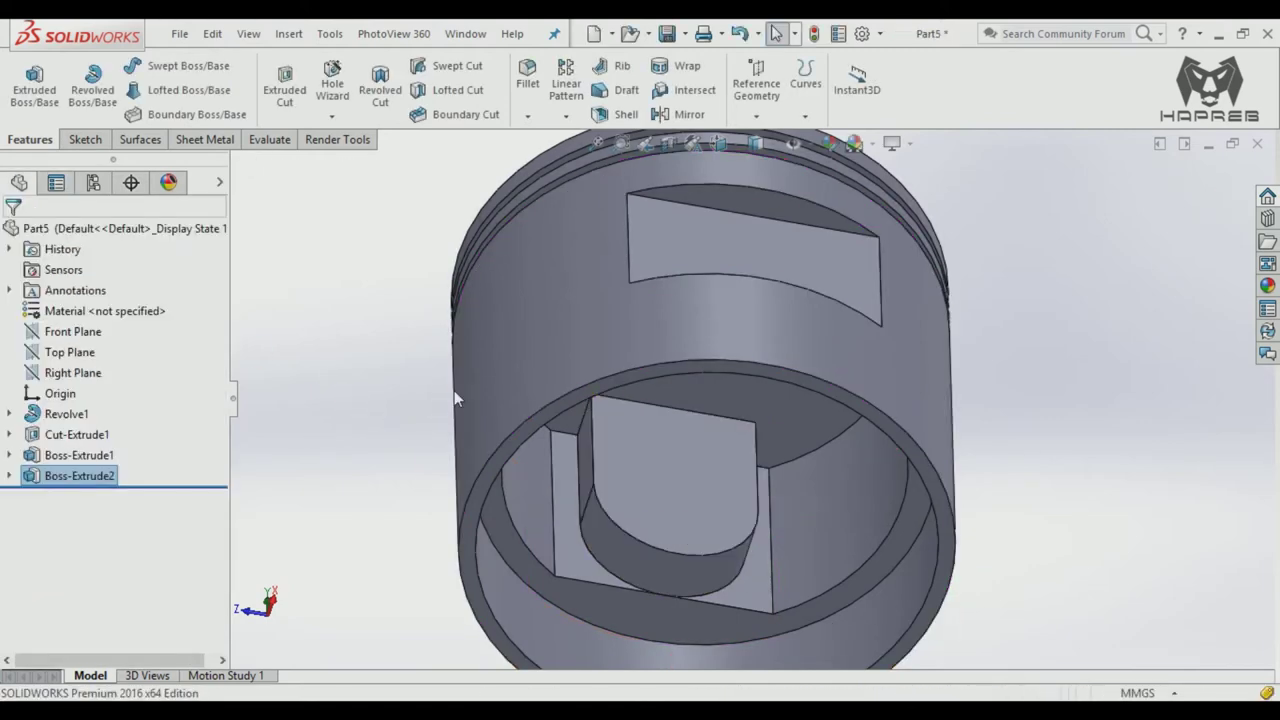
key("f")
mouse_move(514, 437)
middle_mouse_down()
mouse_move(596, 402)
mouse_move(543, 323)
mouse_move(560, 406)
mouse_move(549, 370)
mouse_move(567, 311)
middle_mouse_up()
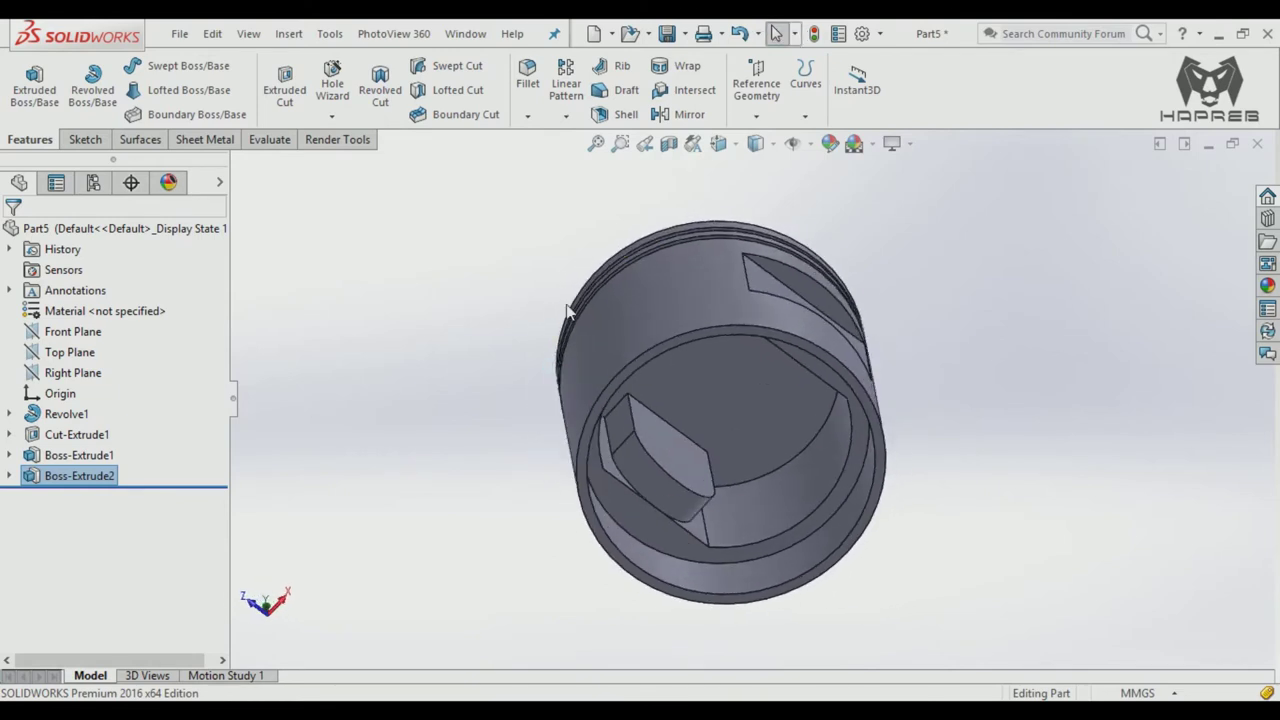
Step: Mirror Boss-Extrude2 across the Right Plane instead of the Front Plane
left_click(682, 114)
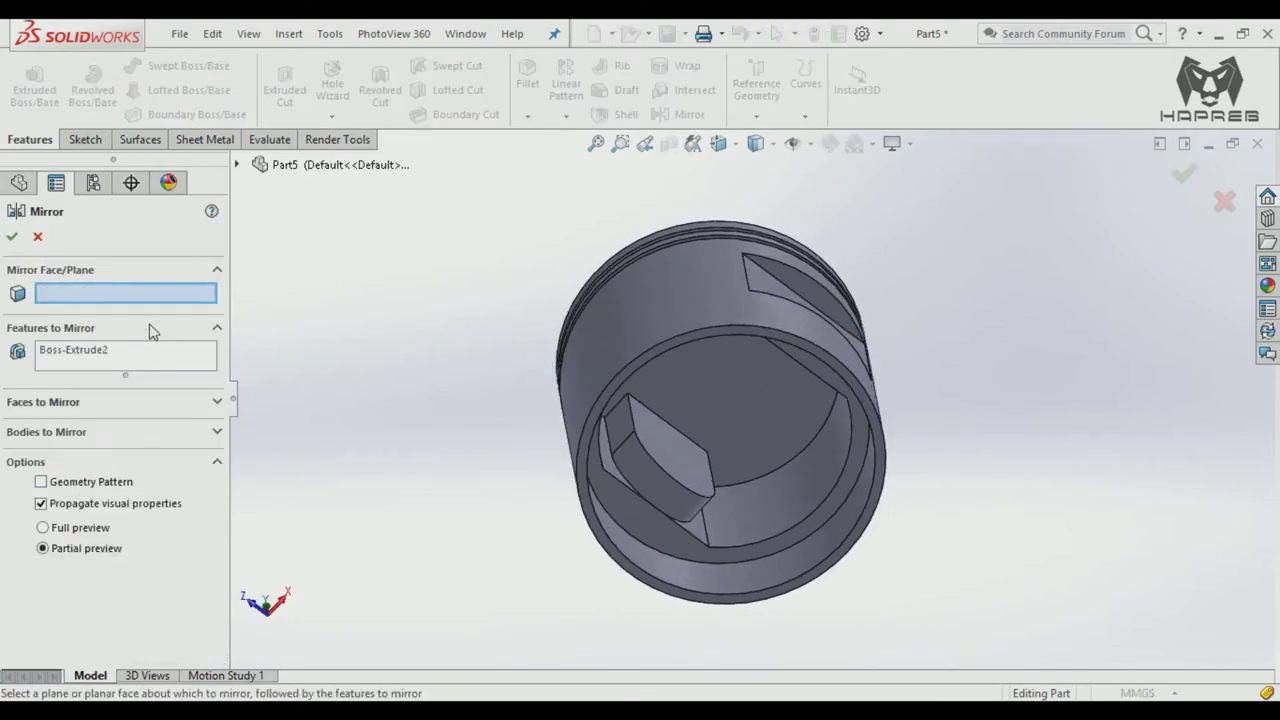
left_click(236, 165)
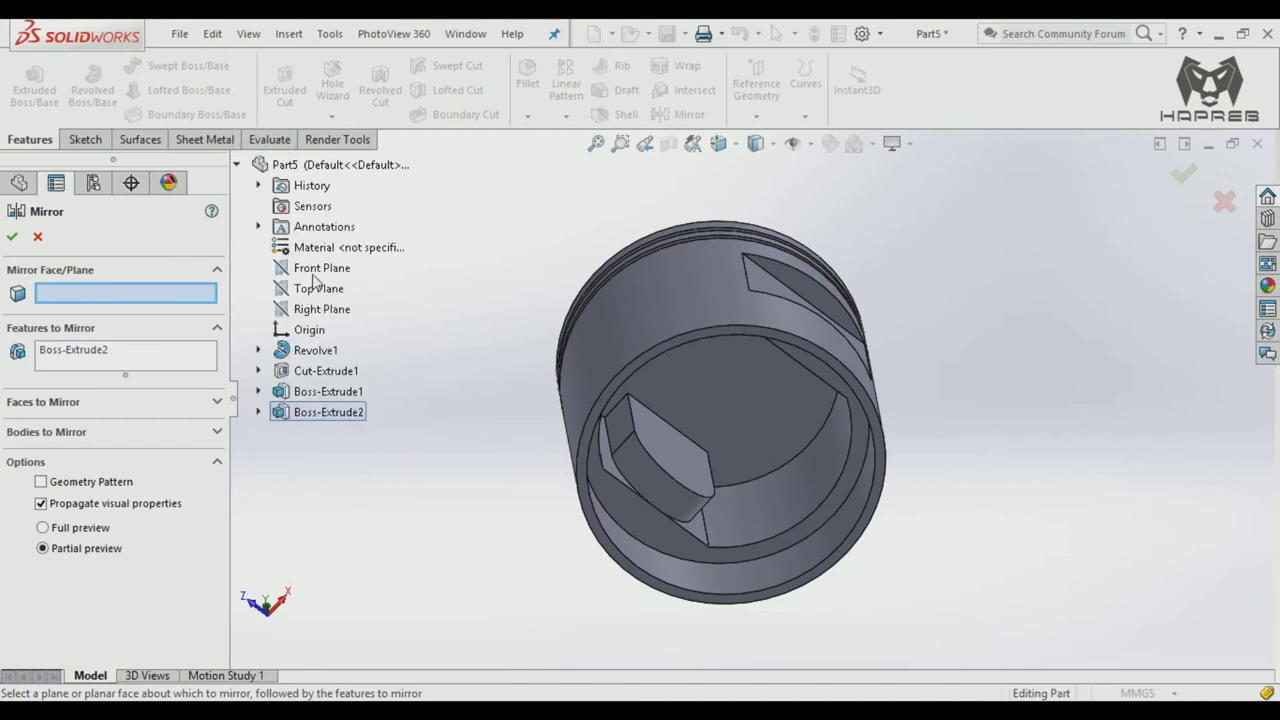
left_click(316, 272)
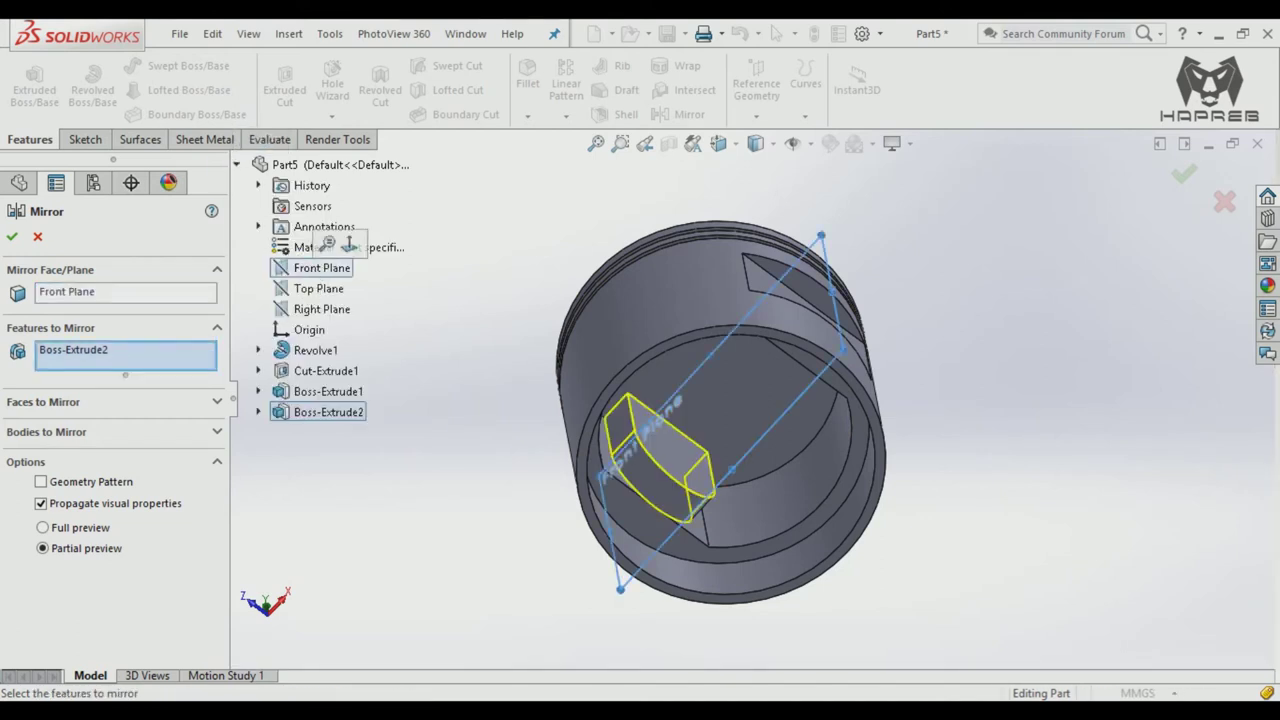
right_click(145, 293)
left_click(220, 322)
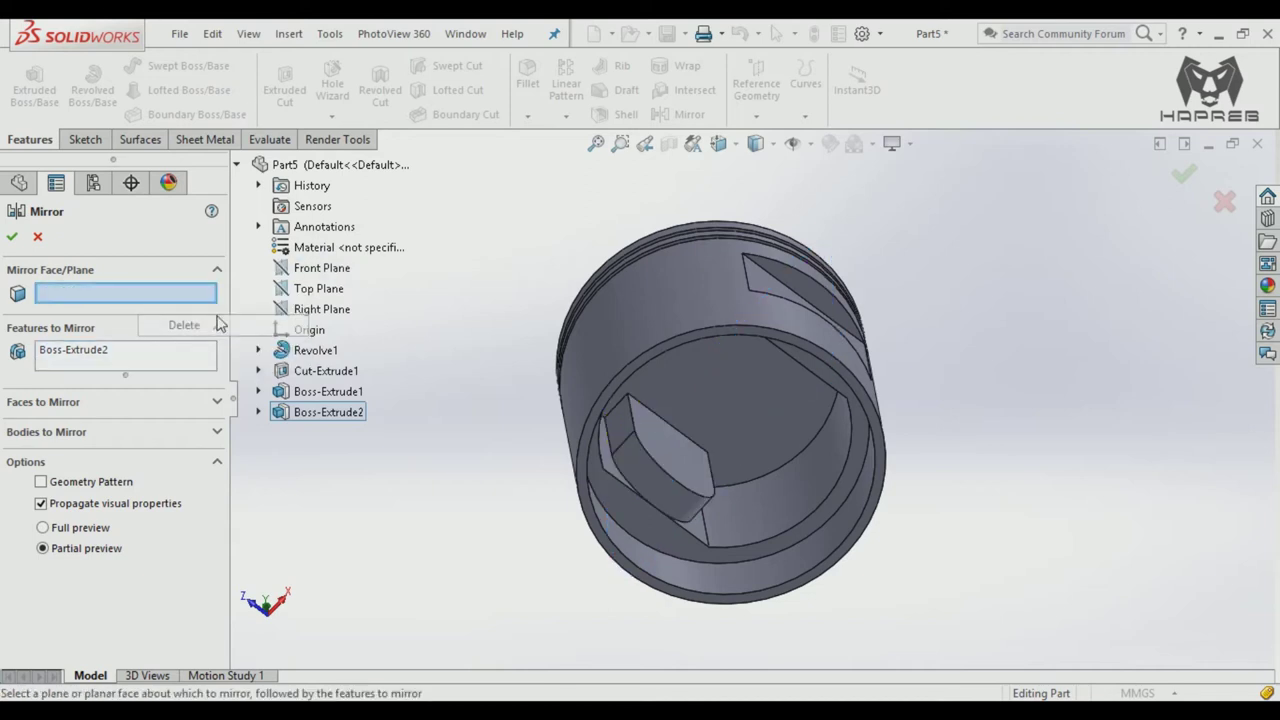
left_click(307, 310)
middle_click_drag(460, 432, 462, 420)
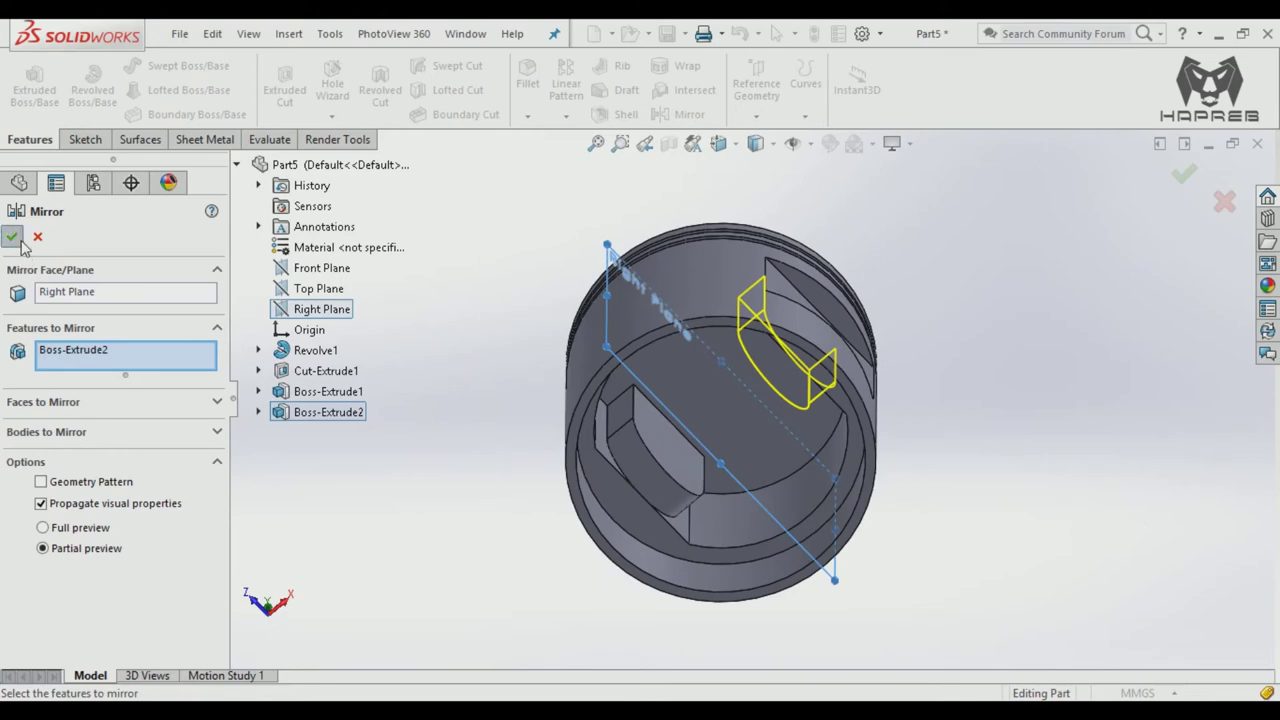
key("Return")
Step: Orbit and zoom to inspect the mirrored bosses and the skirt's side cutout
middle_click_drag(400, 457, 440, 430)
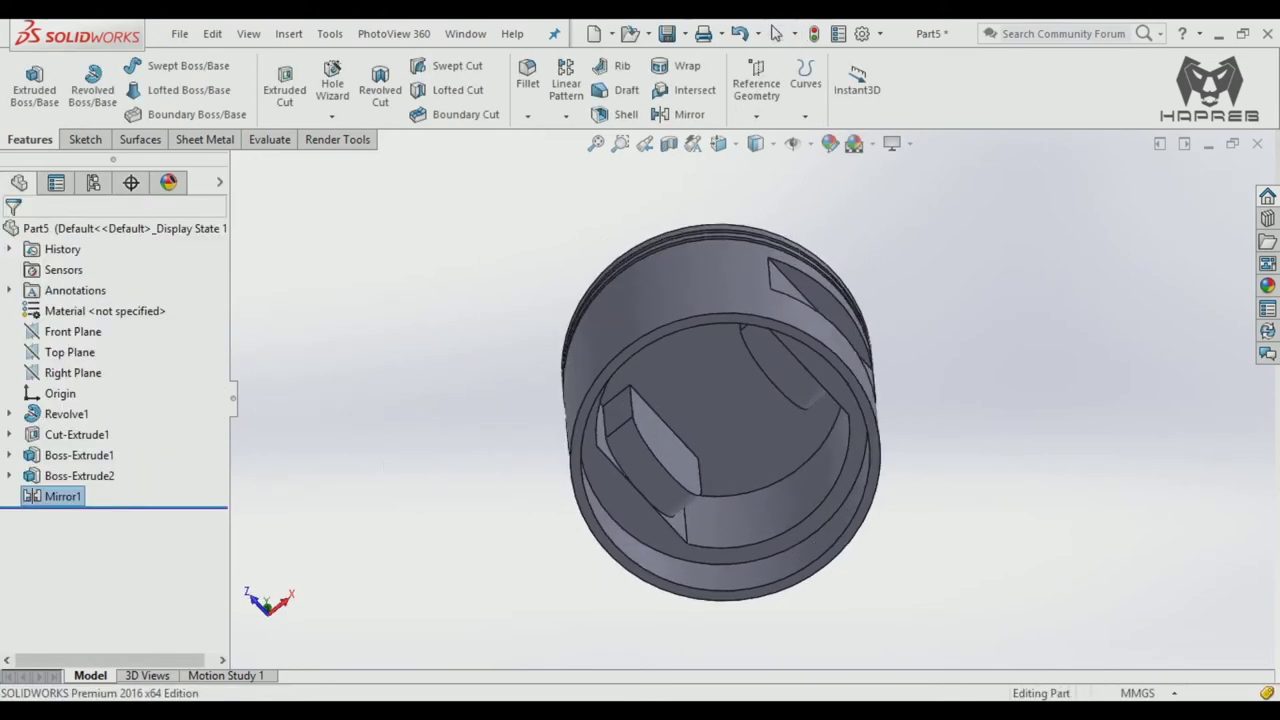
scroll(460, 428, "up", 3)
scroll(451, 366, "down", 2)
scroll(457, 337, "down", 3)
mouse_move(457, 337)
middle_mouse_down("ctrl")
mouse_move(463, 366)
mouse_move(463, 333)
middle_mouse_up("ctrl")
middle_click_drag(399, 494, 677, 306)
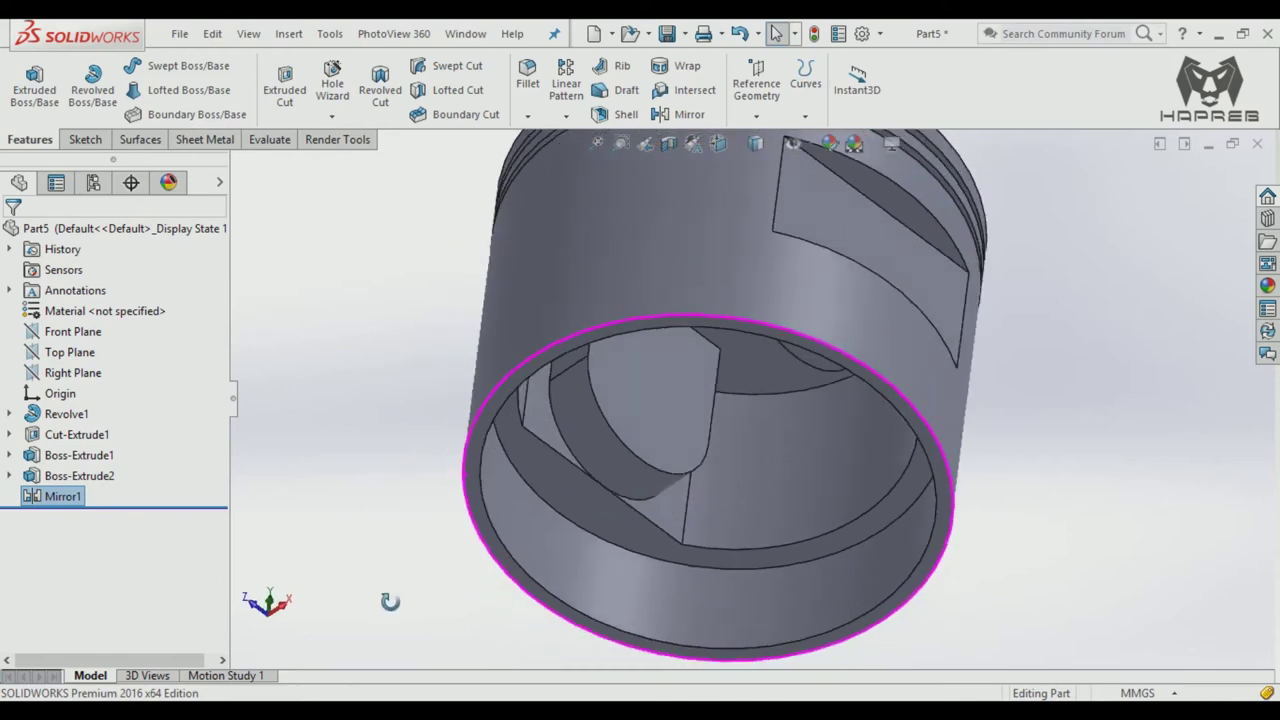
Step: Start a sketch on the side cutout face with a diagonal centerline corner to corner
left_click(828, 245)
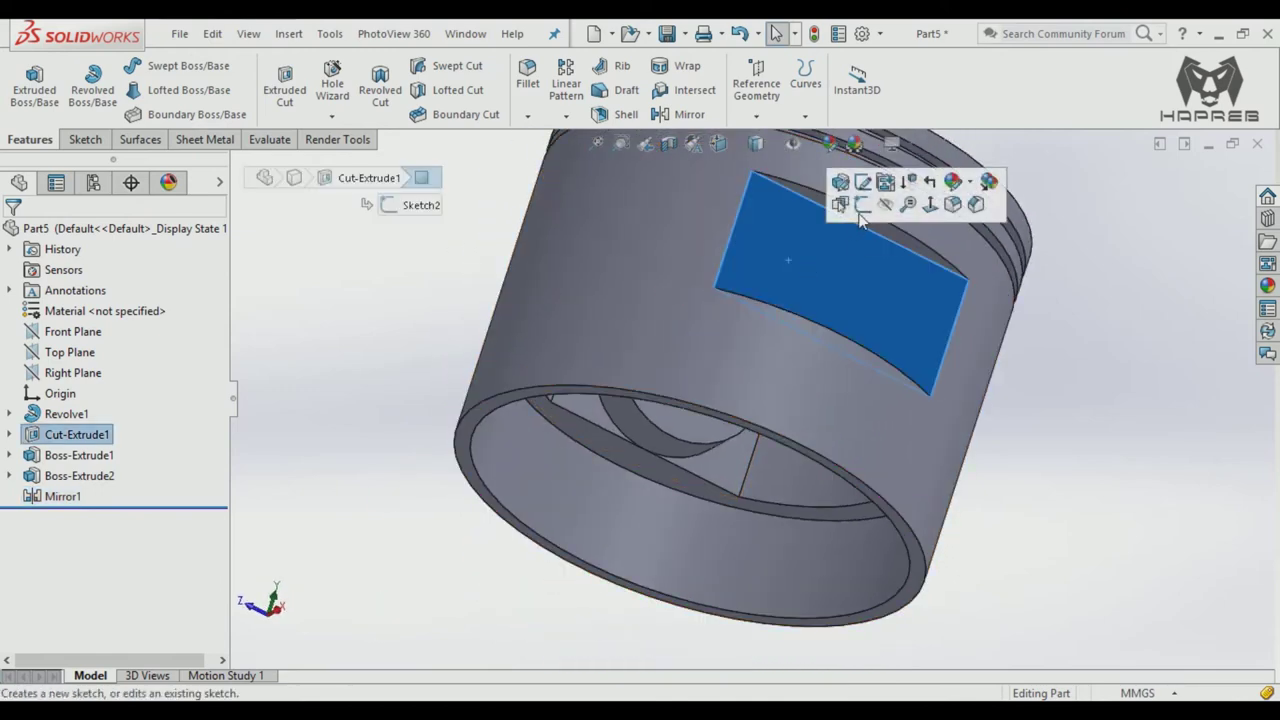
left_click(862, 205)
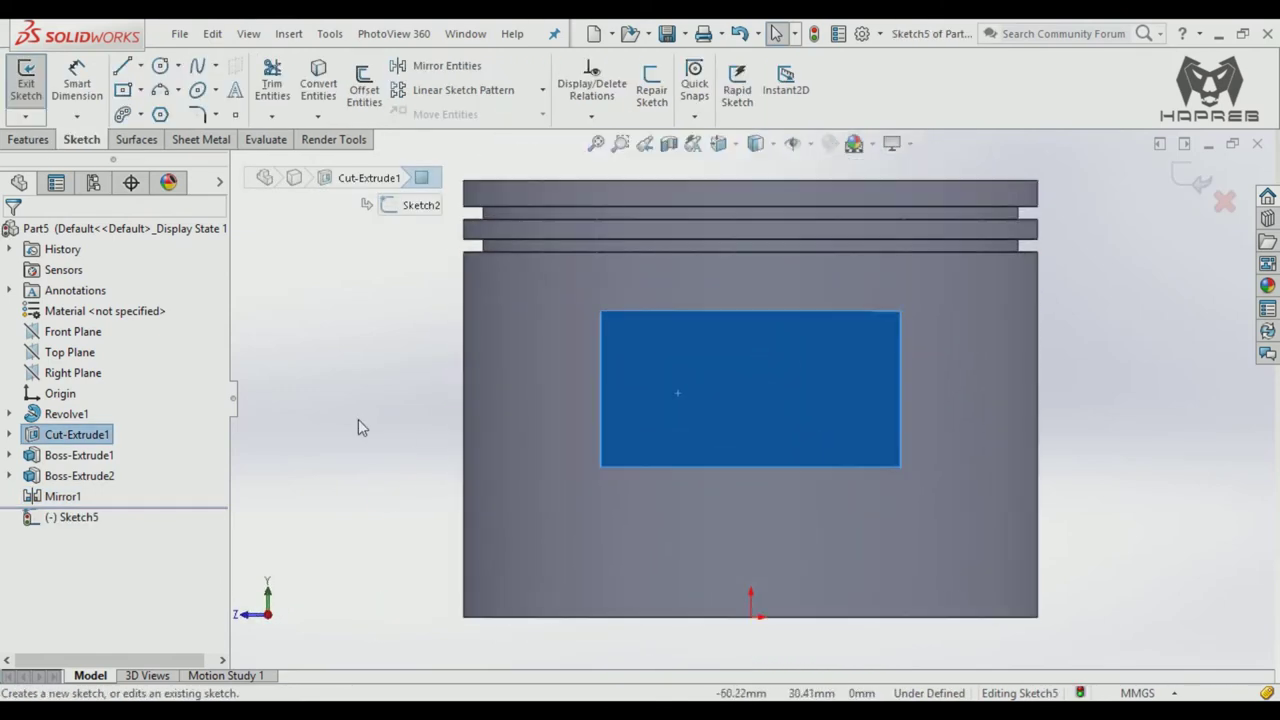
left_click(358, 419)
left_click(141, 66)
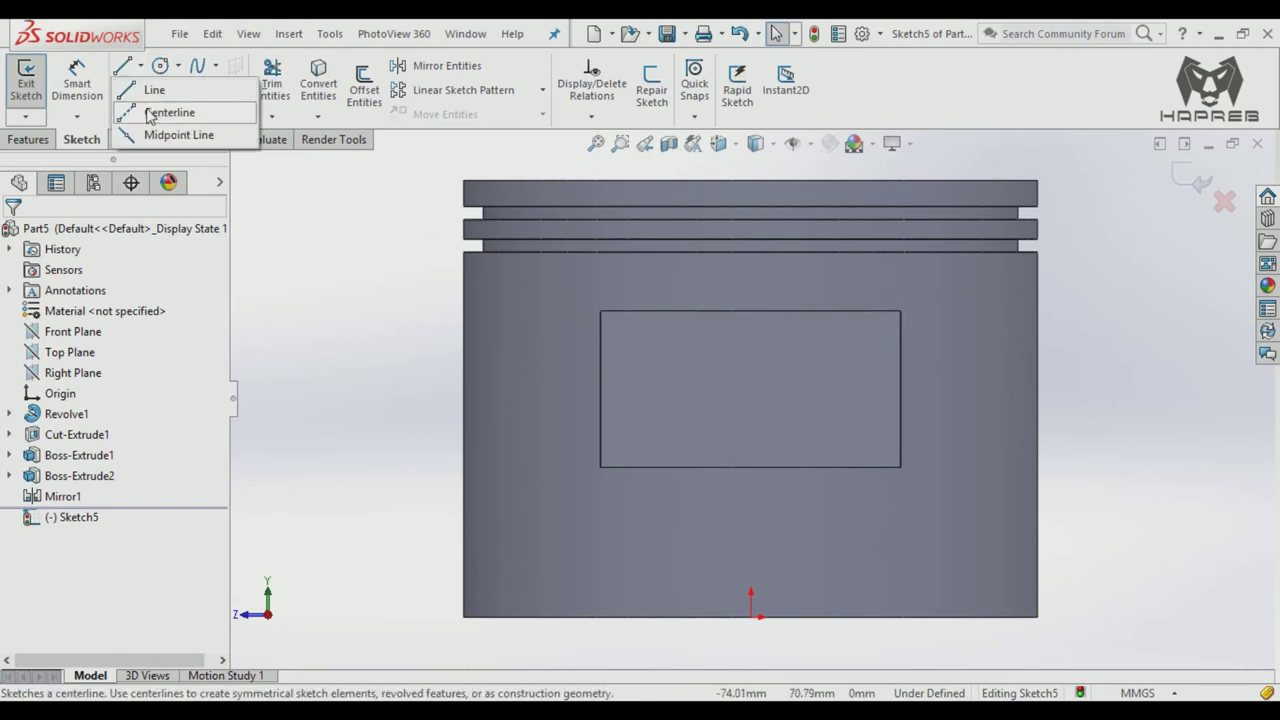
left_click(165, 106)
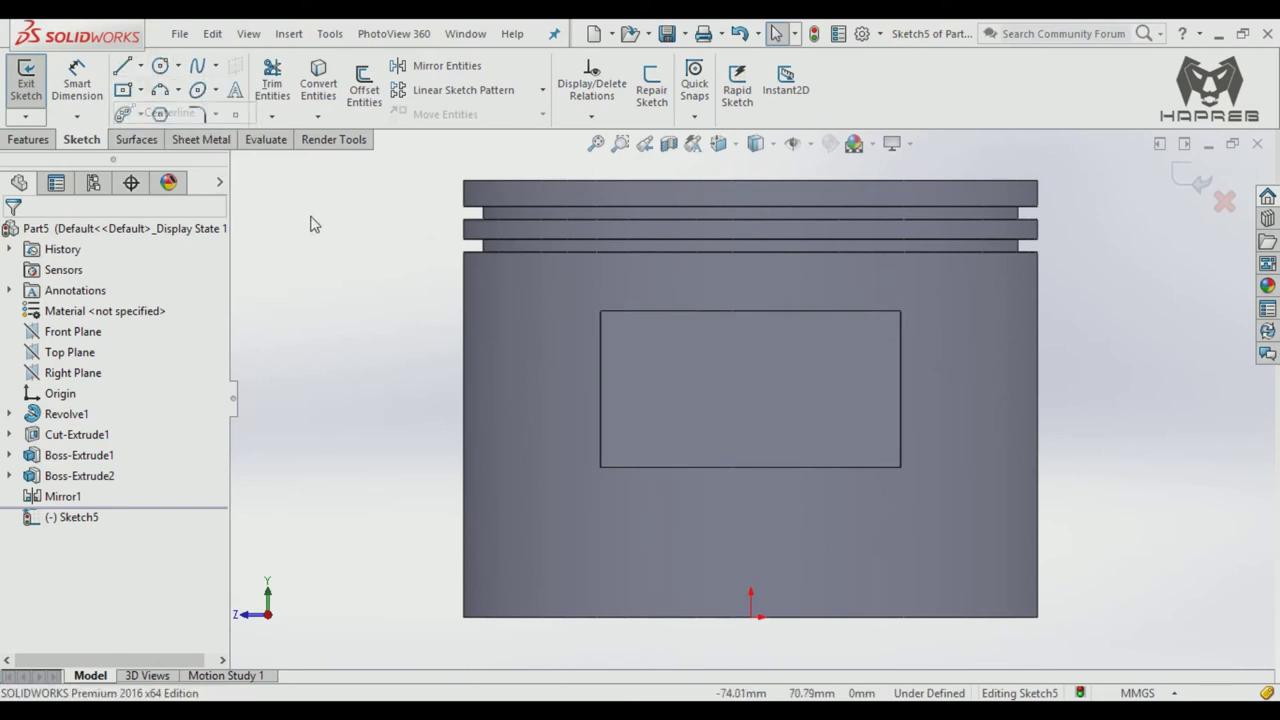
left_click(600, 311)
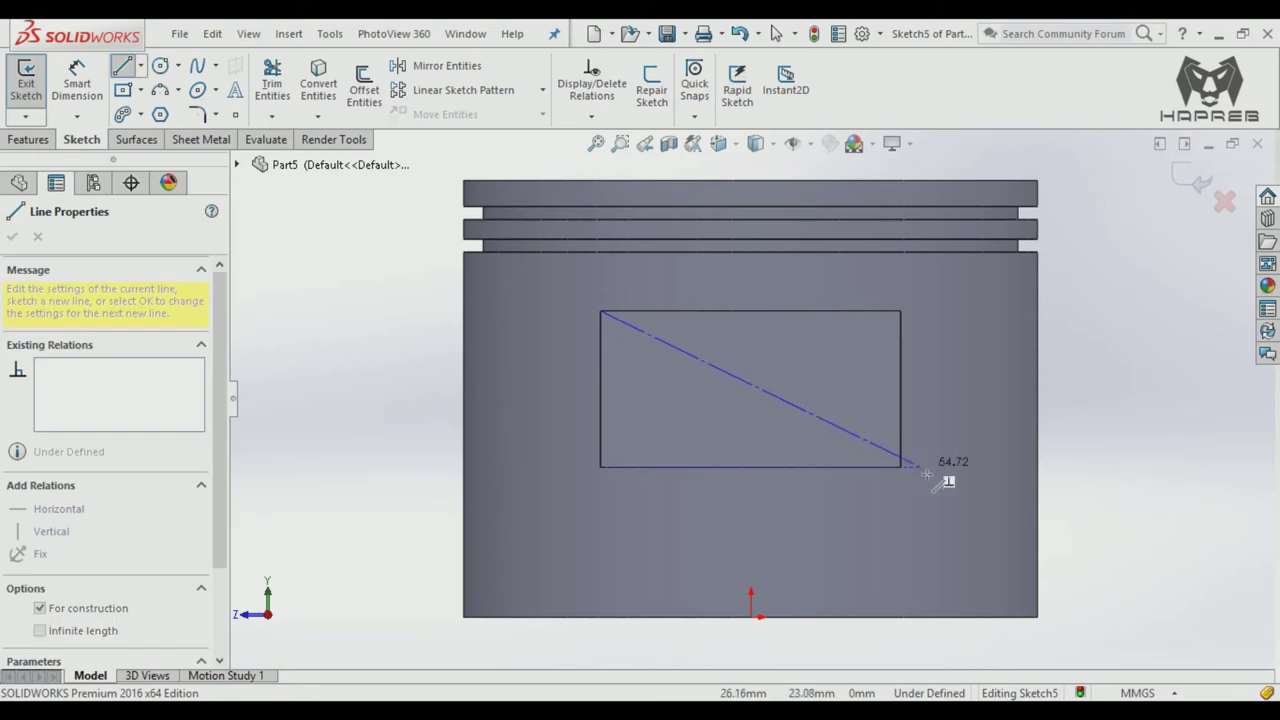
double_click(901, 467)
key("Escape")
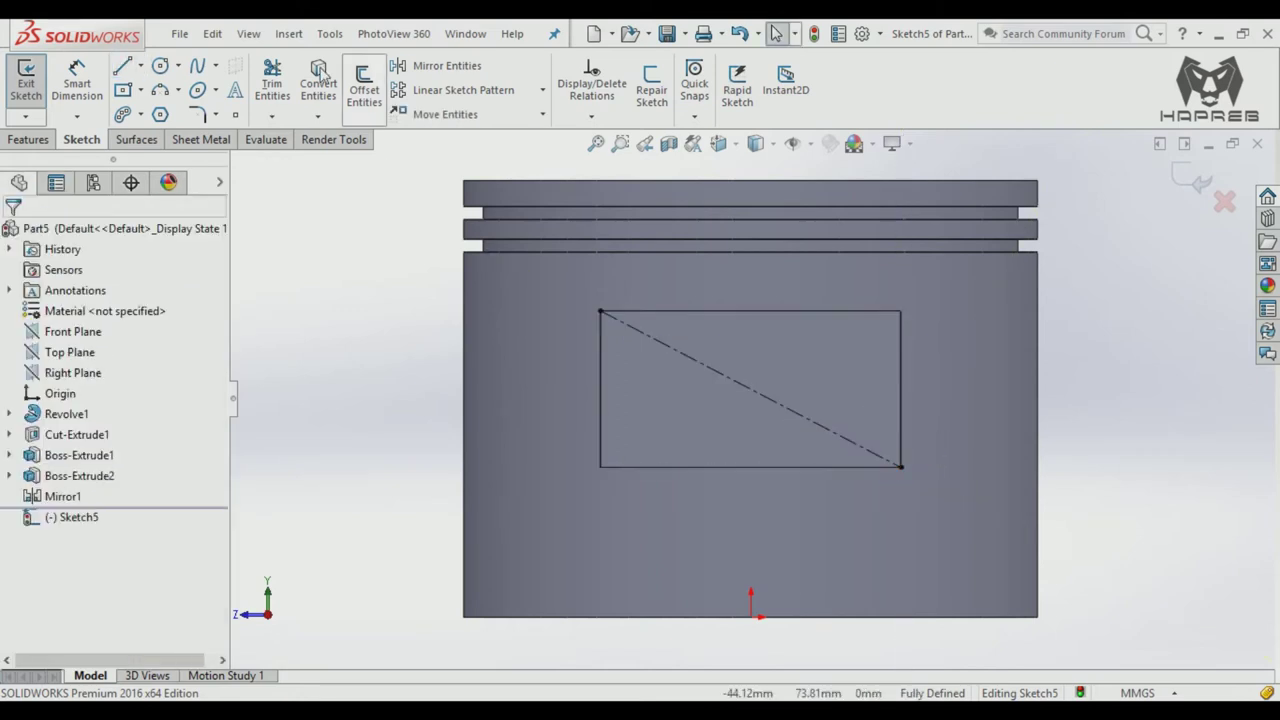
Step: Draw a circle centred on the centerline's midpoint and dimension it to 22 mm diameter
left_click(161, 66)
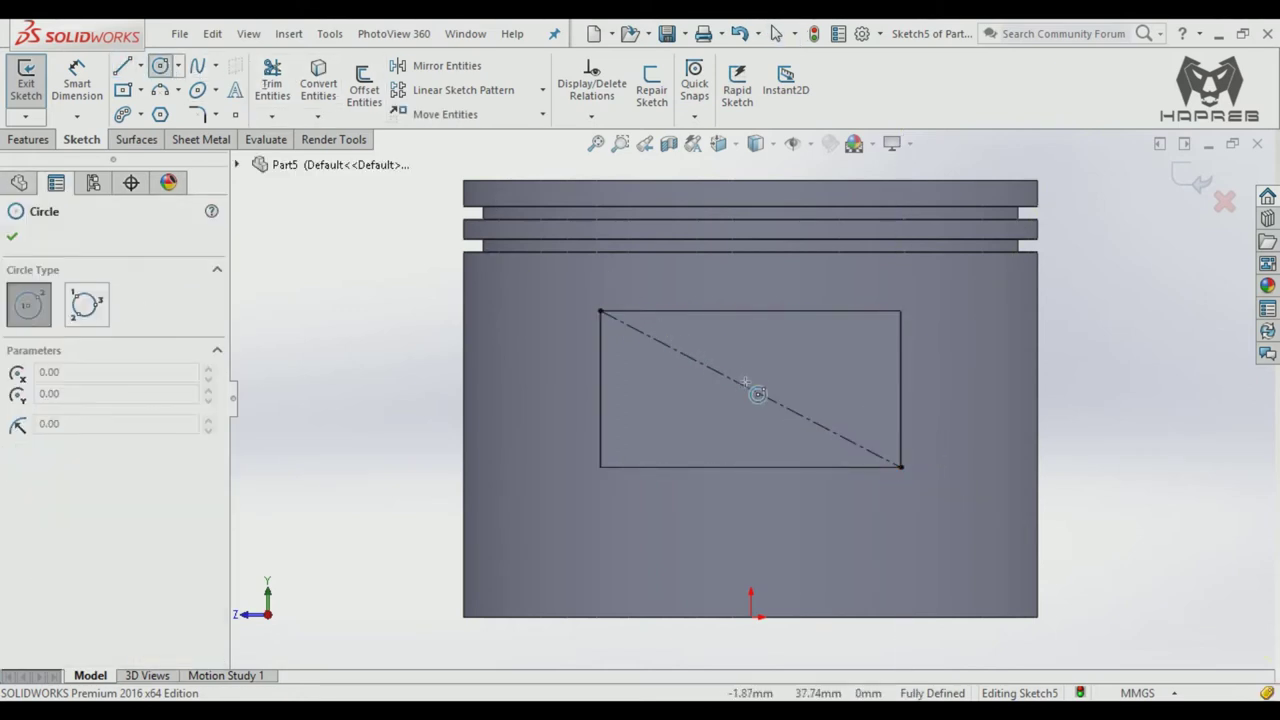
left_click(751, 389)
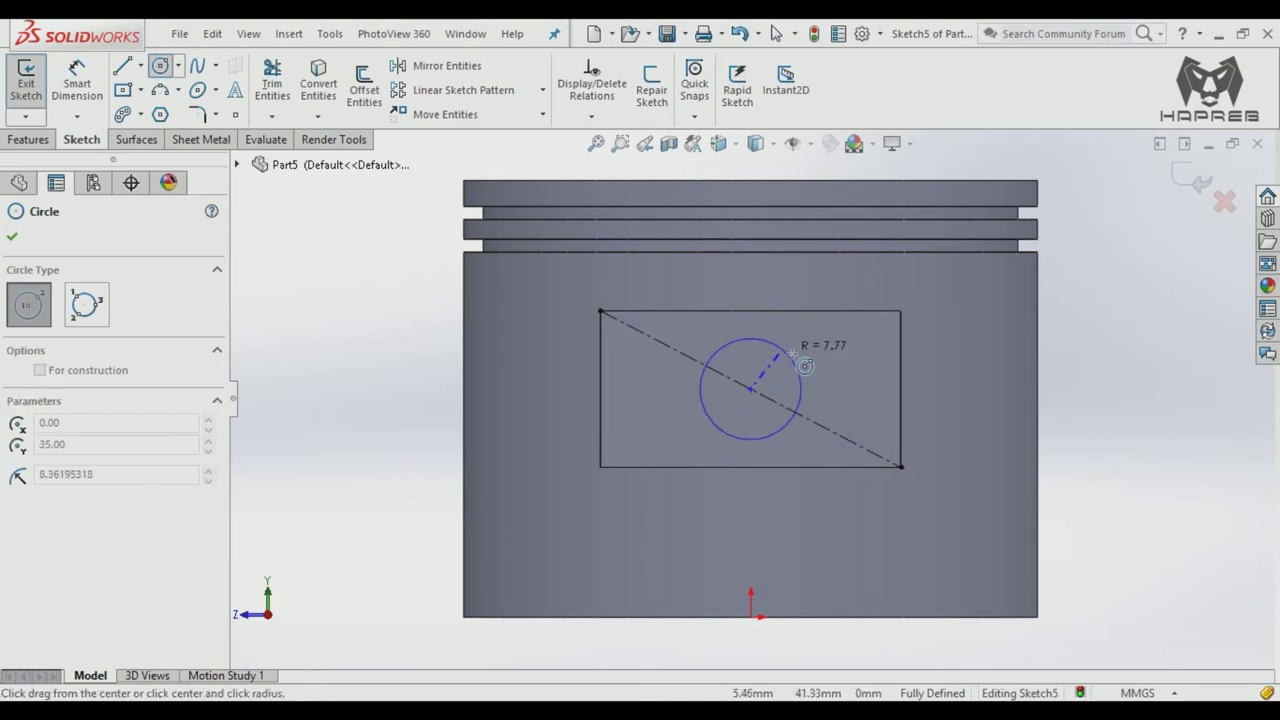
left_click(792, 344)
key("Escape")
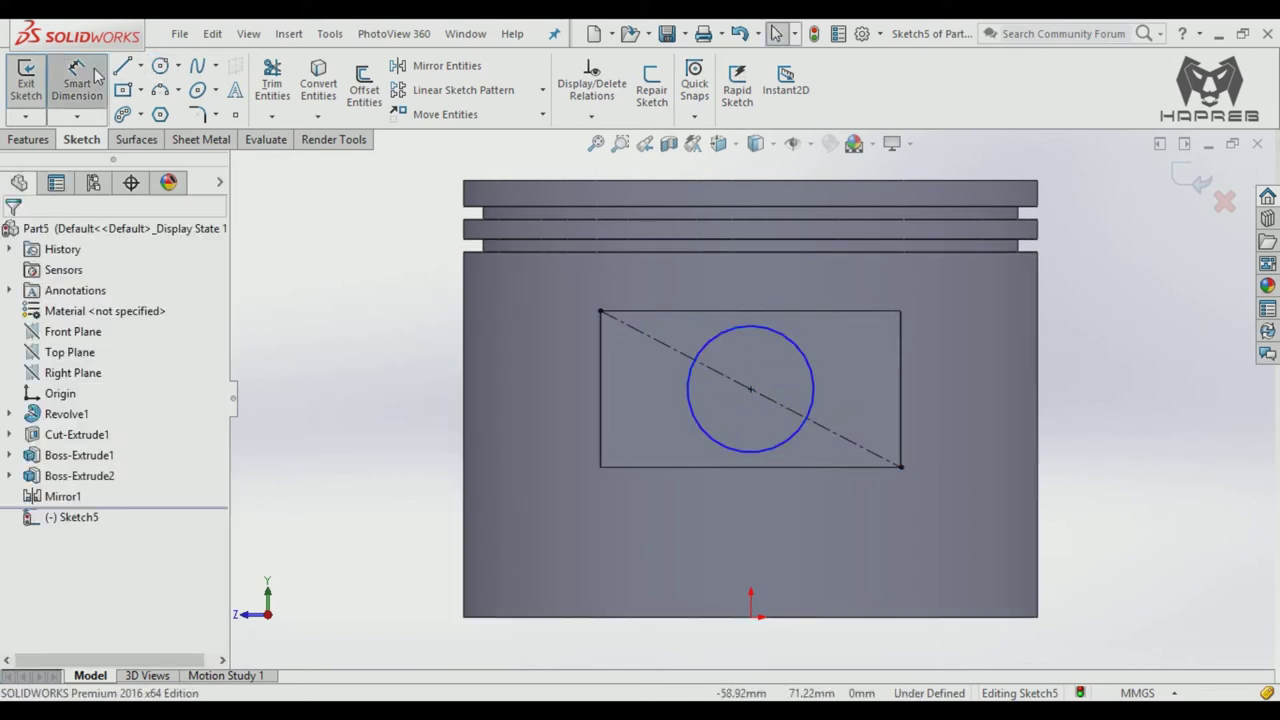
left_click(692, 409)
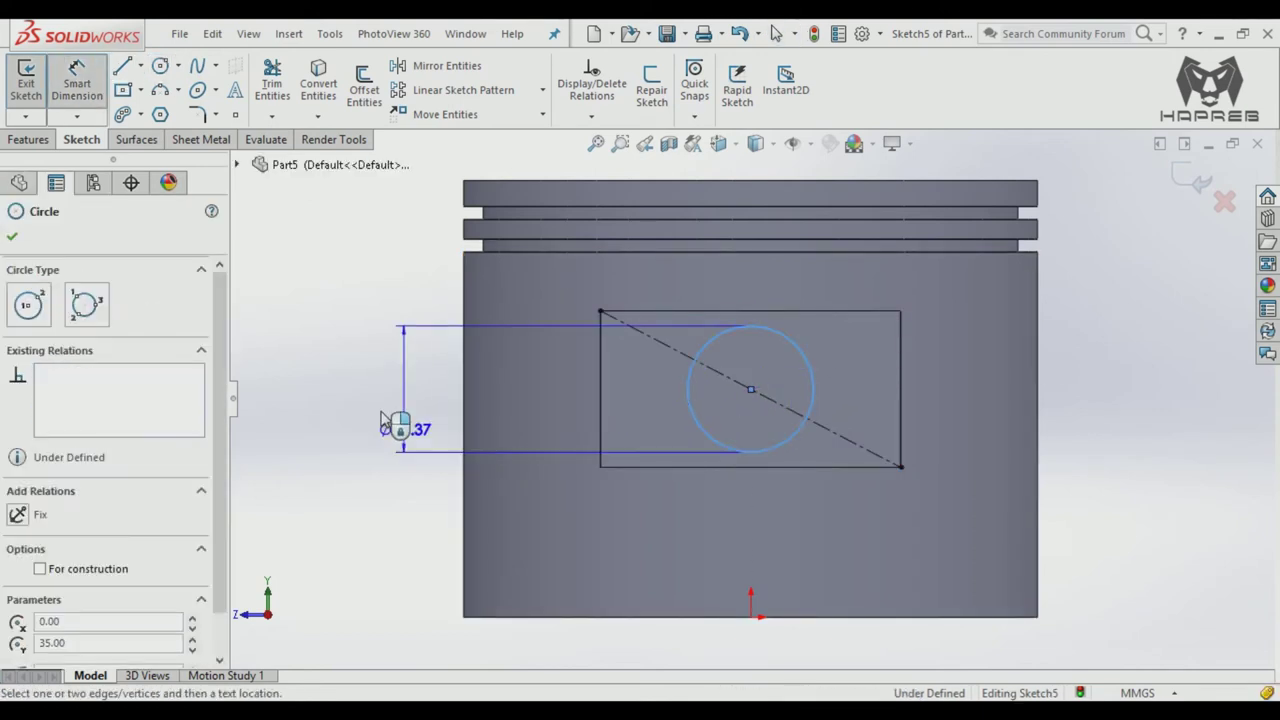
left_click(348, 384)
type("22")
key("Return")
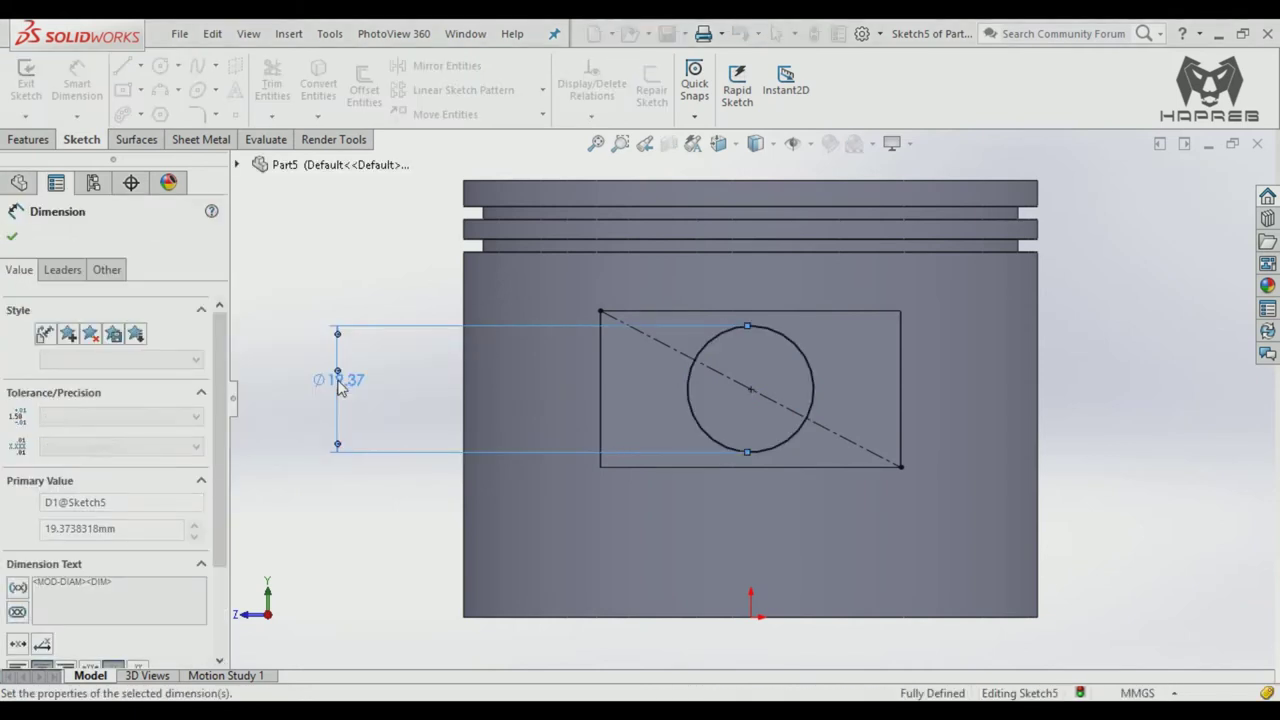
left_click(13, 238)
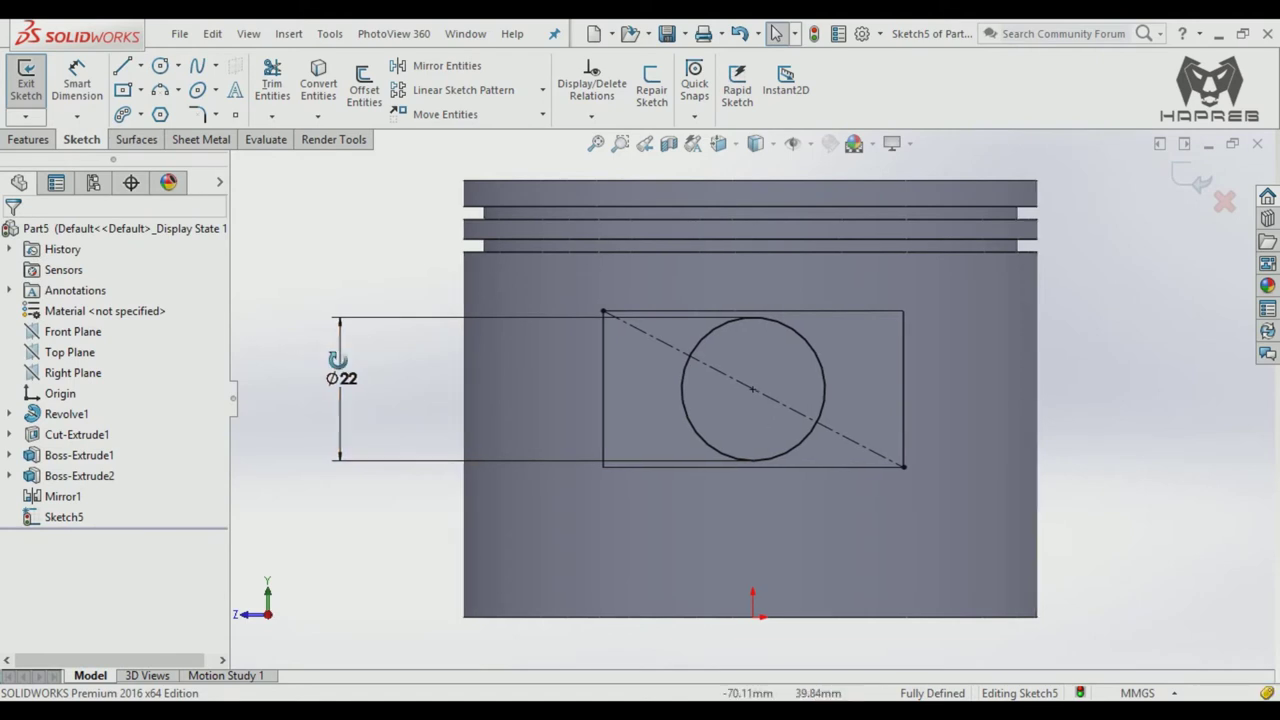
mouse_move(334, 354)
middle_mouse_down()
mouse_move(360, 343)
mouse_move(98, 167)
middle_mouse_up()
Step: Extrude-cut the Ø22 circle Through All to bore the pin hole through both bosses
left_click(28, 140)
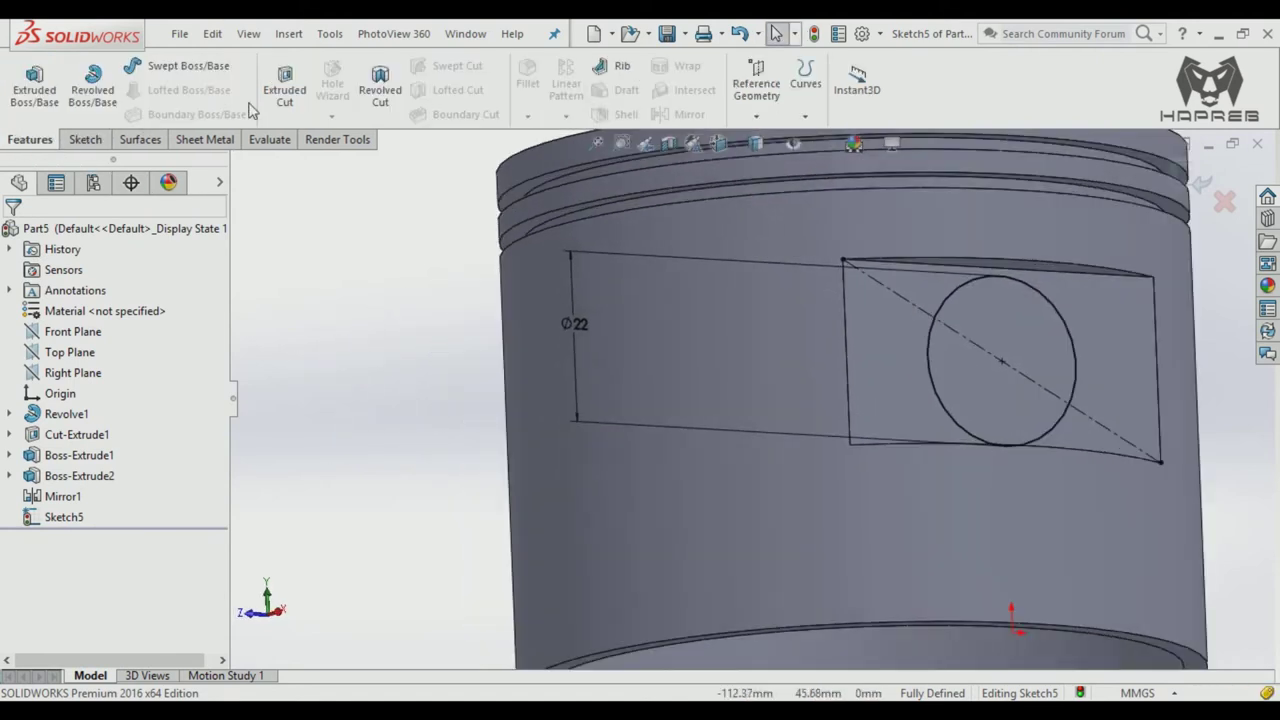
left_click(302, 98)
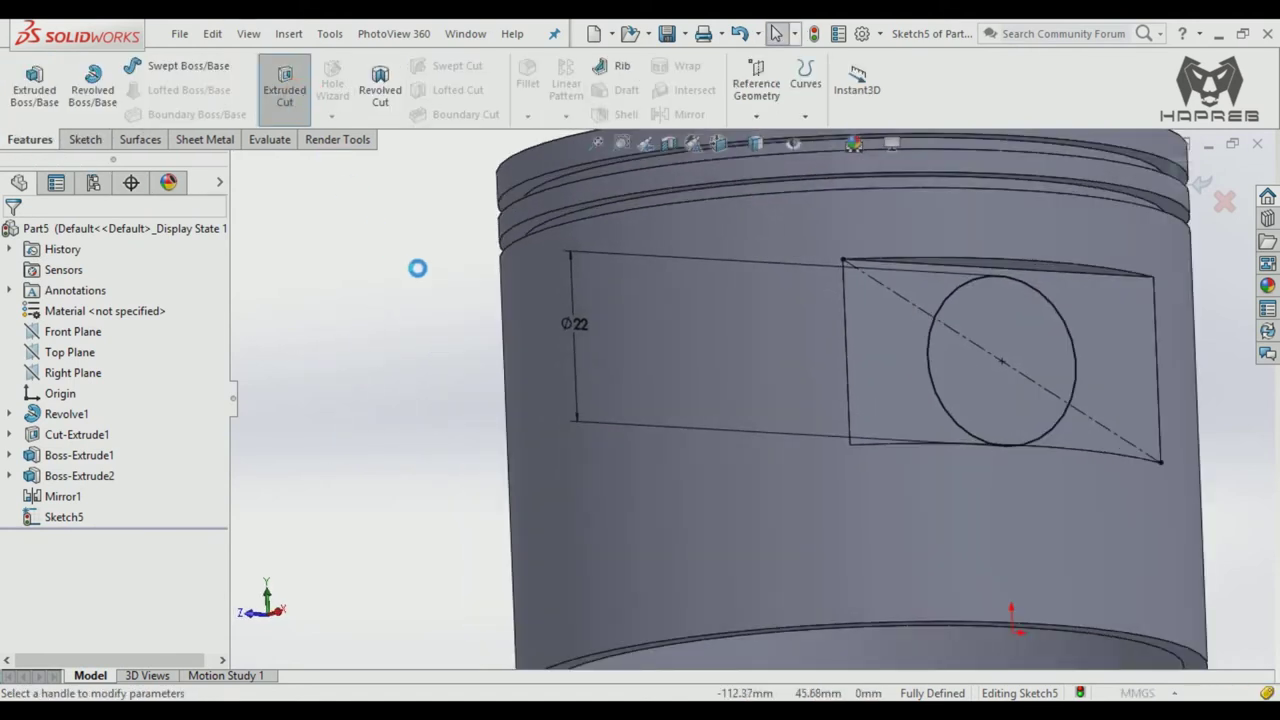
left_click(143, 353)
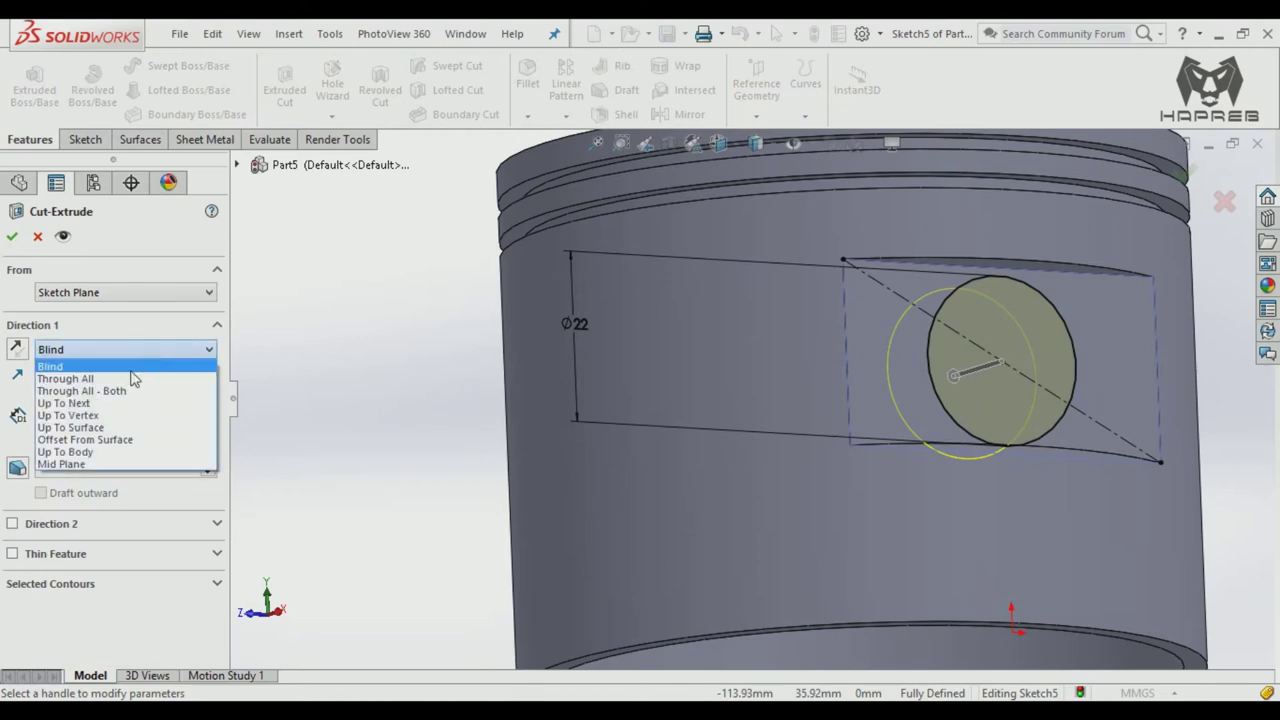
left_click(136, 377)
key("f")
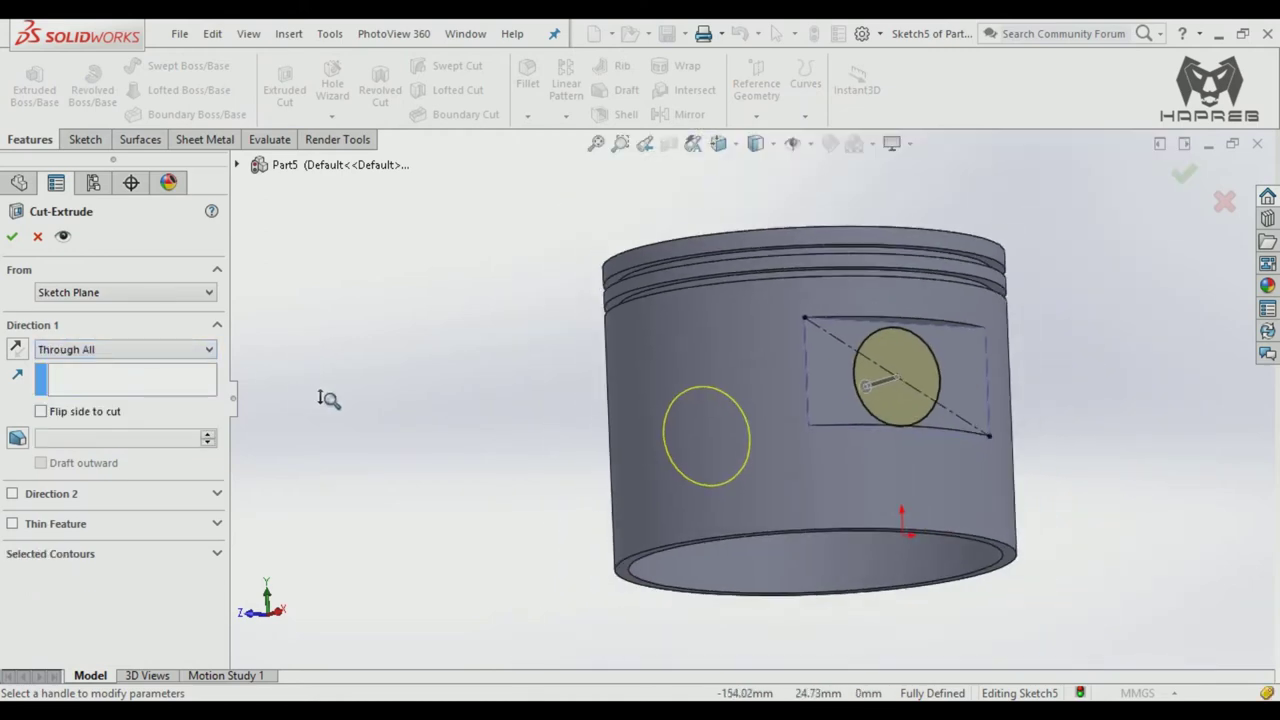
middle_click_drag(329, 394, 572, 370)
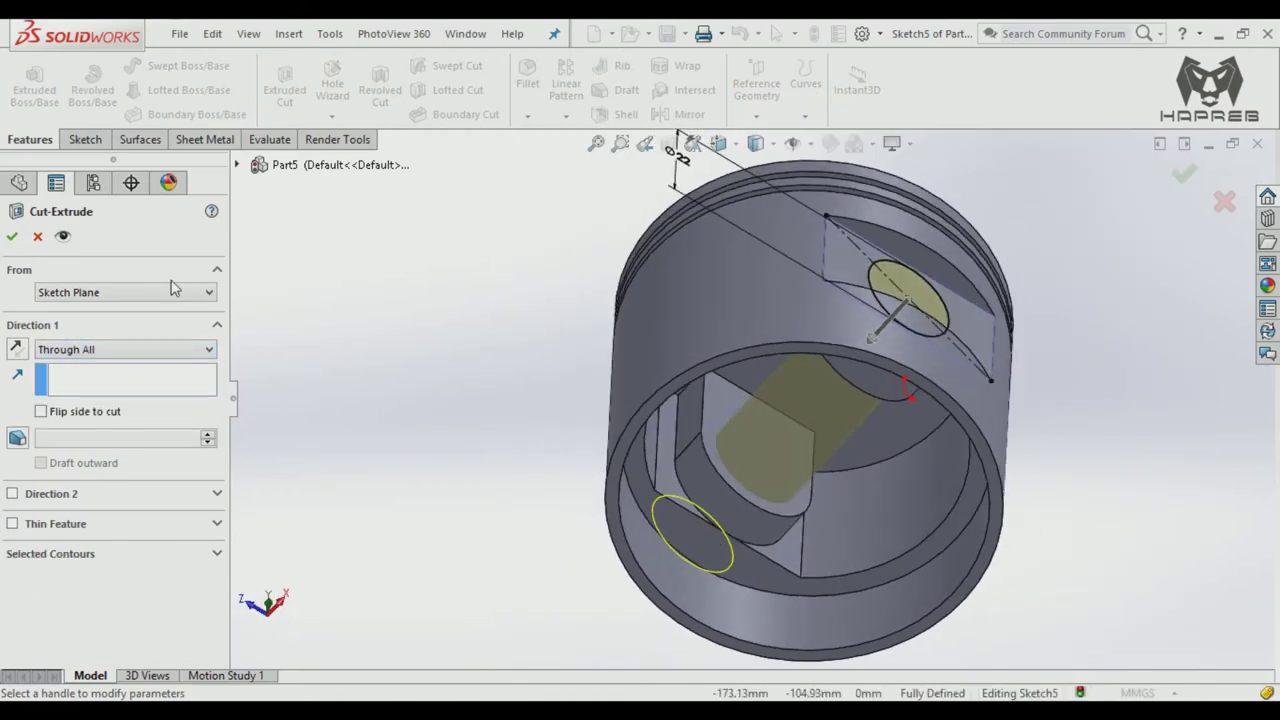
left_click(12, 237)
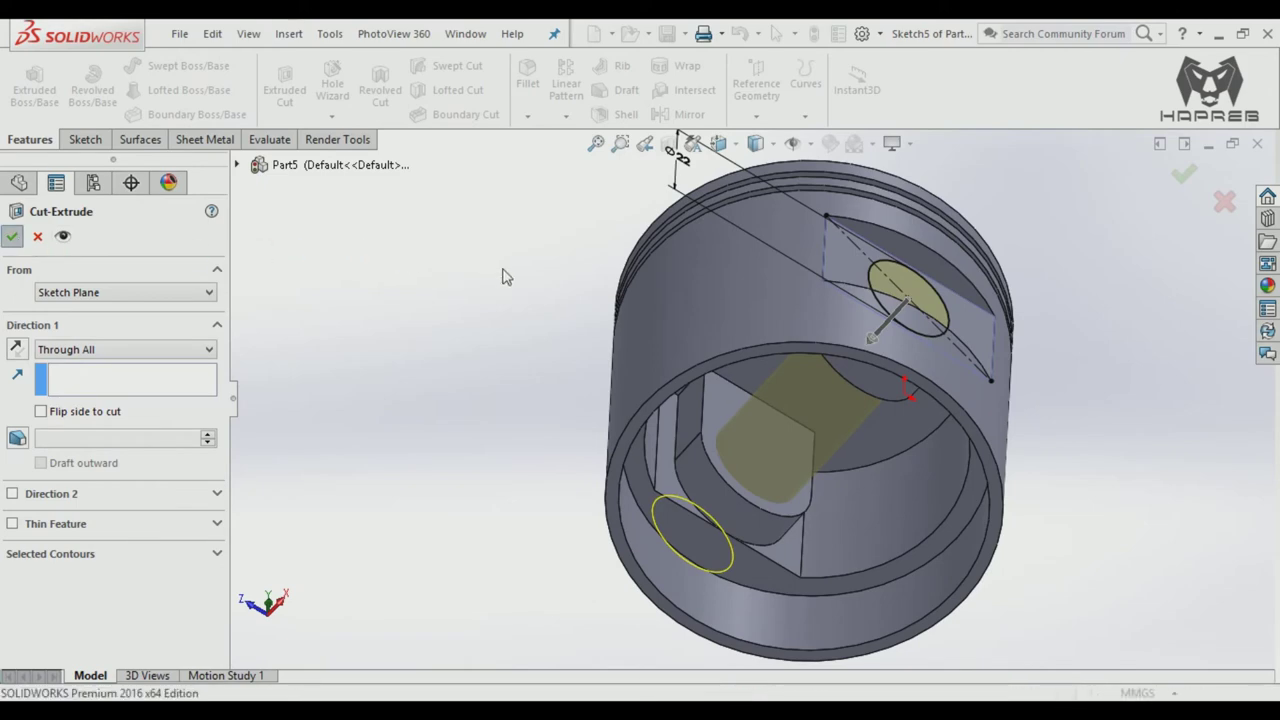
mouse_move(518, 276)
middle_mouse_down()
mouse_move(597, 520)
mouse_move(556, 348)
middle_mouse_up()
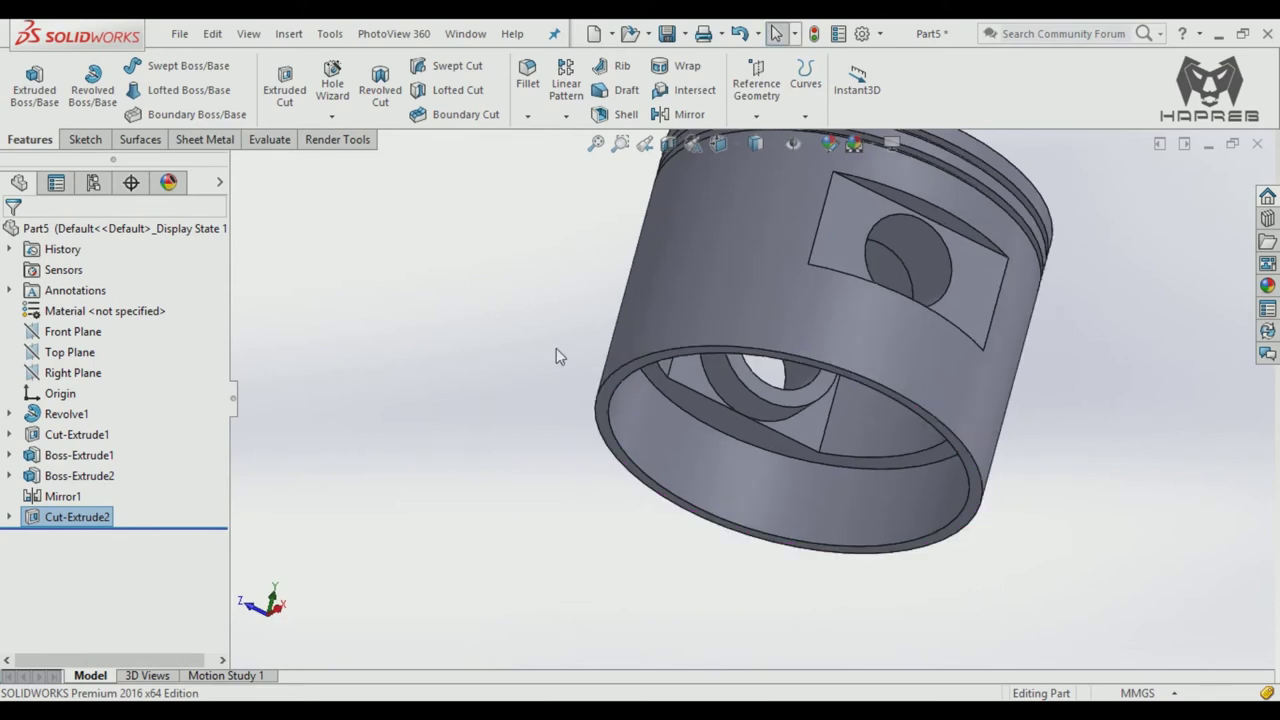
scroll(566, 428, "up", 3)
mouse_move(566, 428)
middle_mouse_down()
mouse_move(648, 353)
mouse_move(691, 266)
mouse_move(533, 377)
mouse_move(560, 517)
middle_mouse_up()
scroll(691, 266, "down", 3)
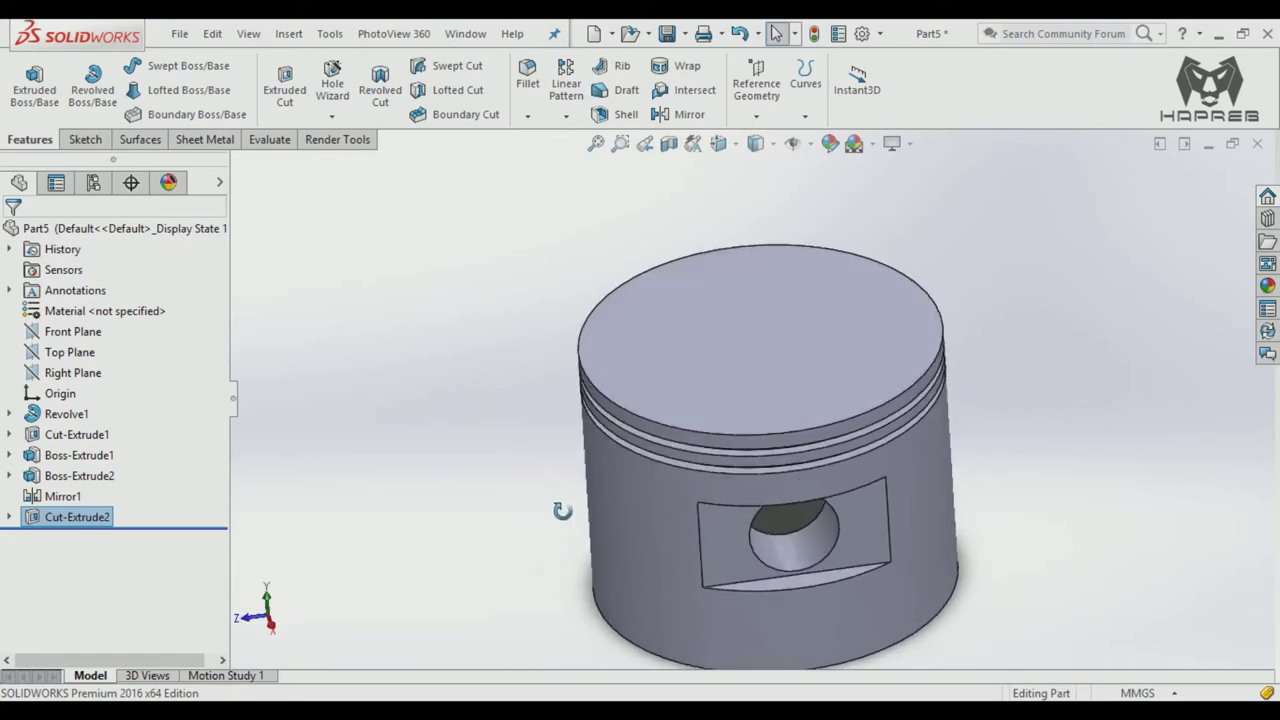
Step: Add a 5 mm Dome to the piston's flat top face
left_click(433, 297)
left_click(288, 34)
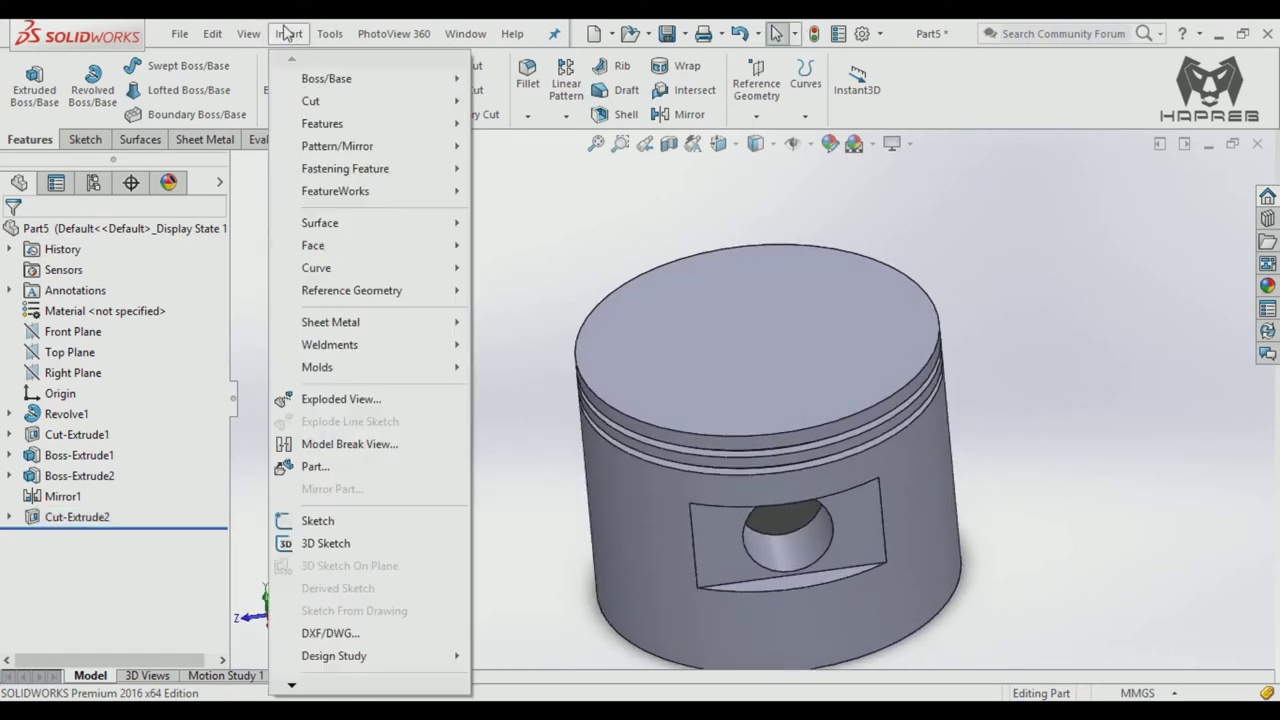
left_click(335, 121)
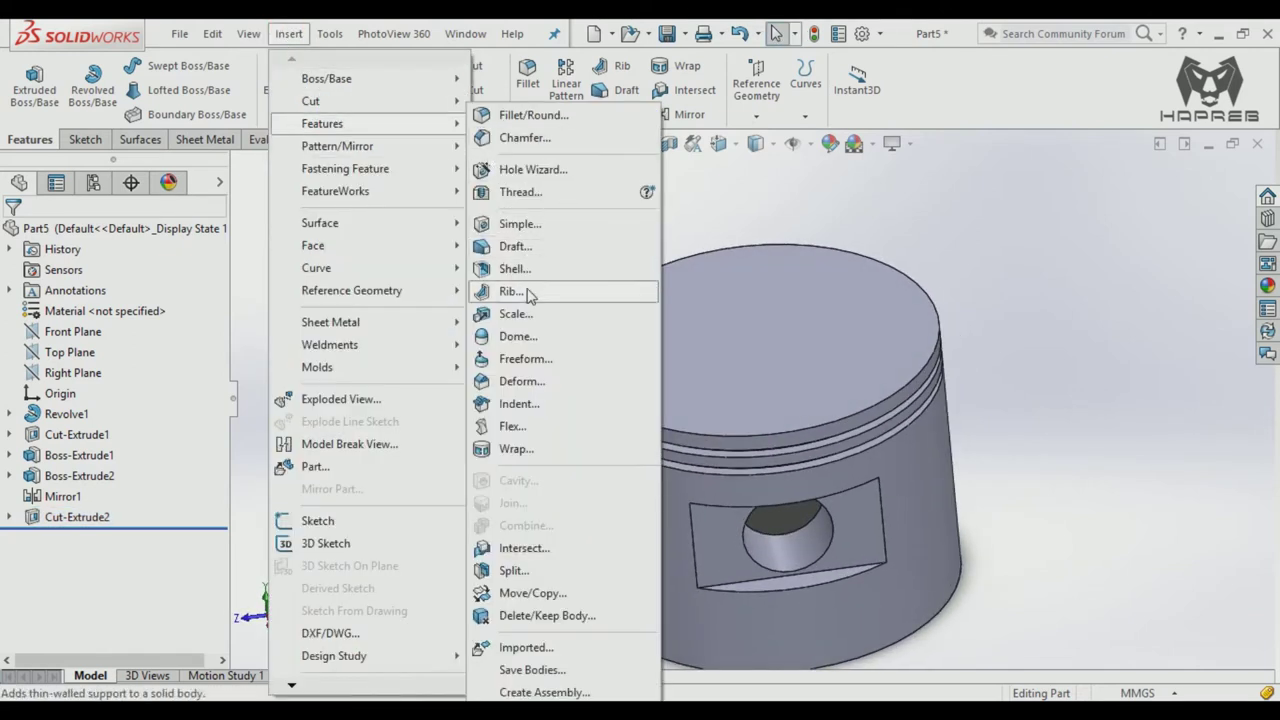
left_click(531, 337)
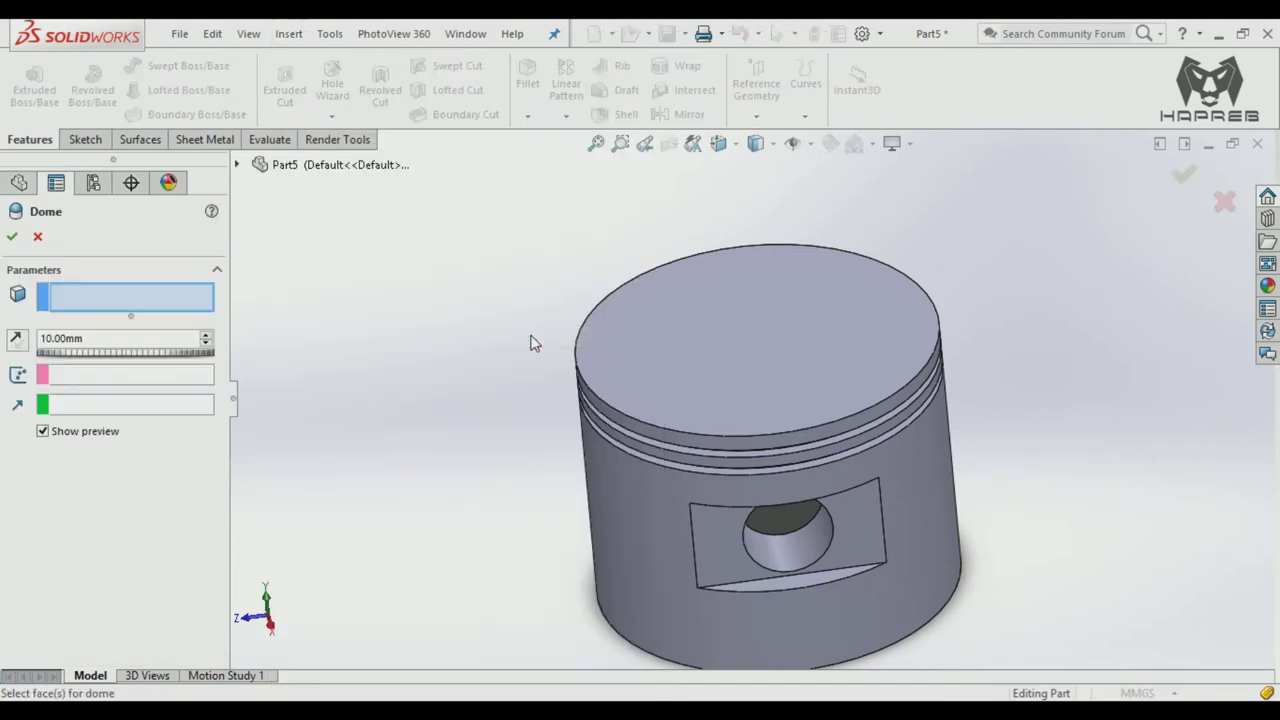
left_click(649, 334)
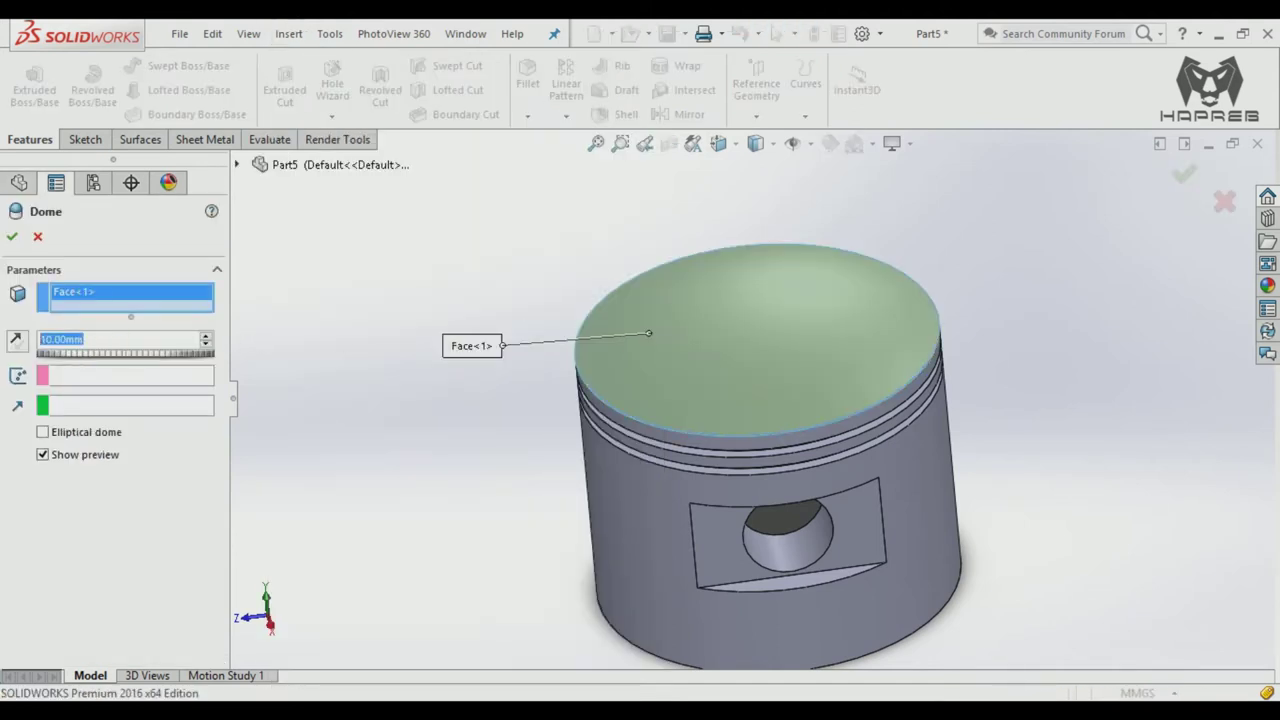
left_click(125, 339)
type("5")
key("Return")
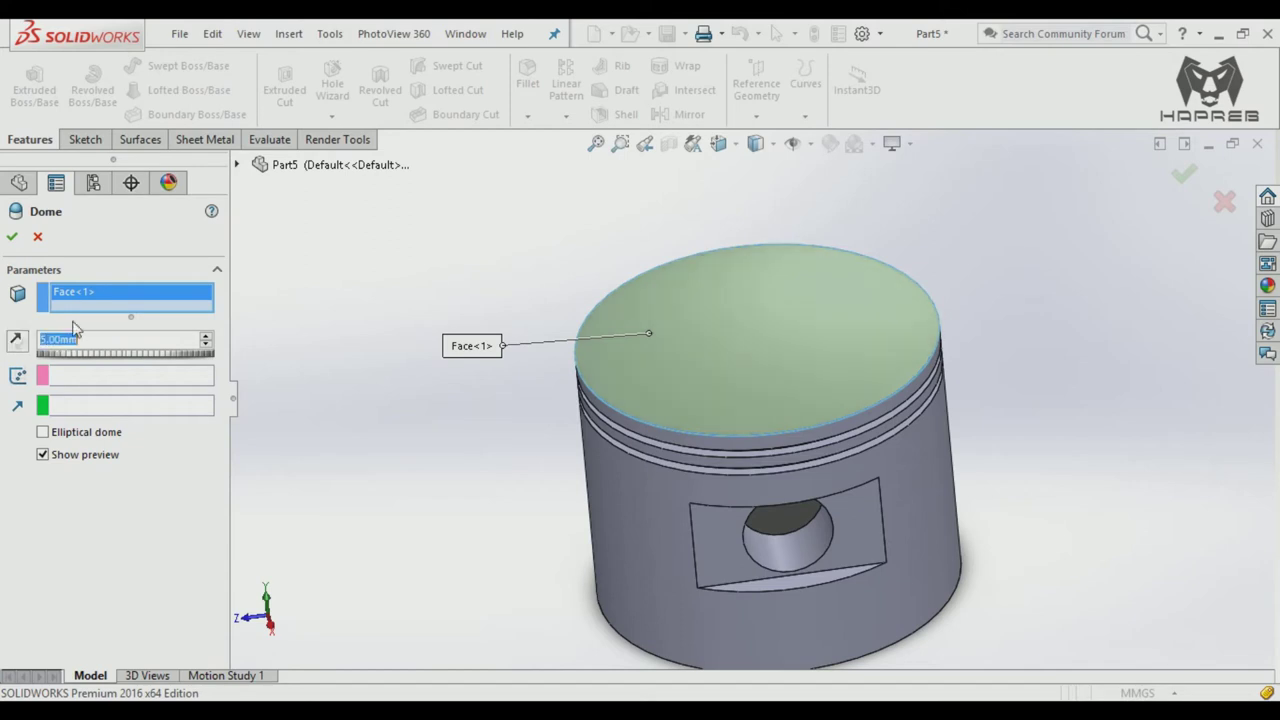
left_click(12, 236)
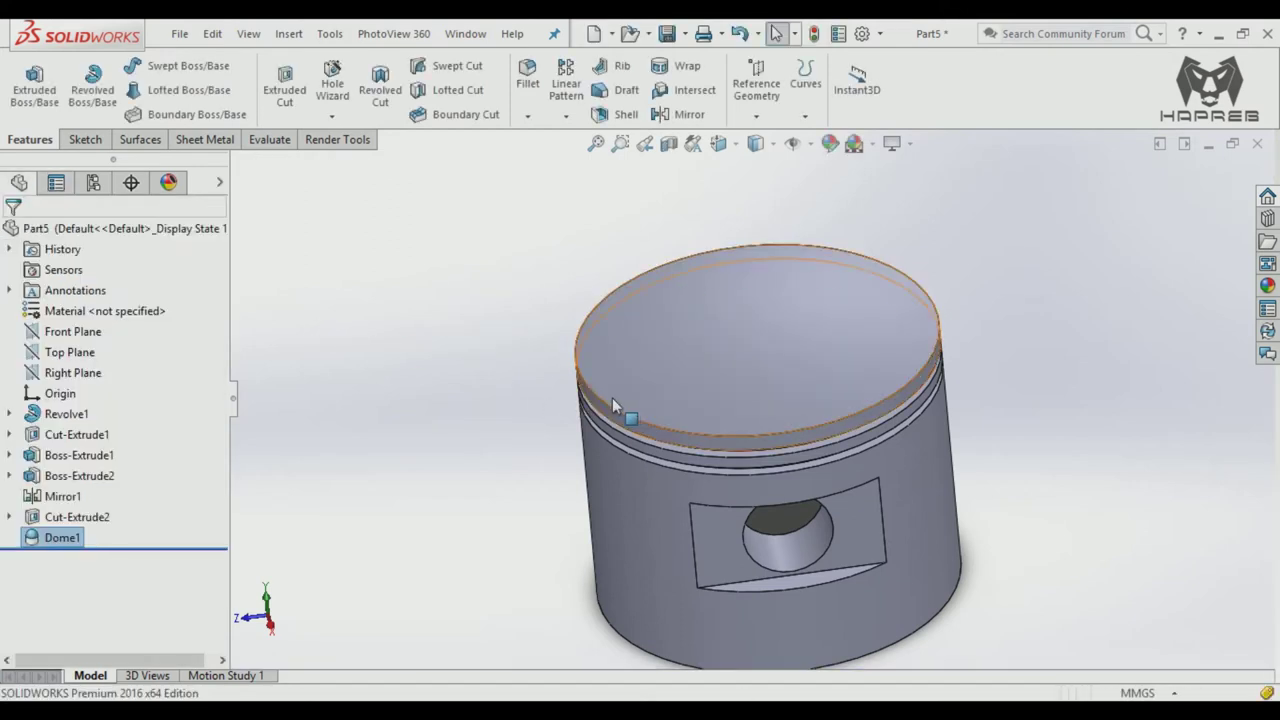
mouse_move(626, 404)
middle_mouse_down("ctrl")
mouse_move(540, 370)
mouse_move(537, 326)
mouse_move(537, 373)
mouse_move(517, 394)
mouse_move(470, 385)
middle_mouse_up("ctrl")
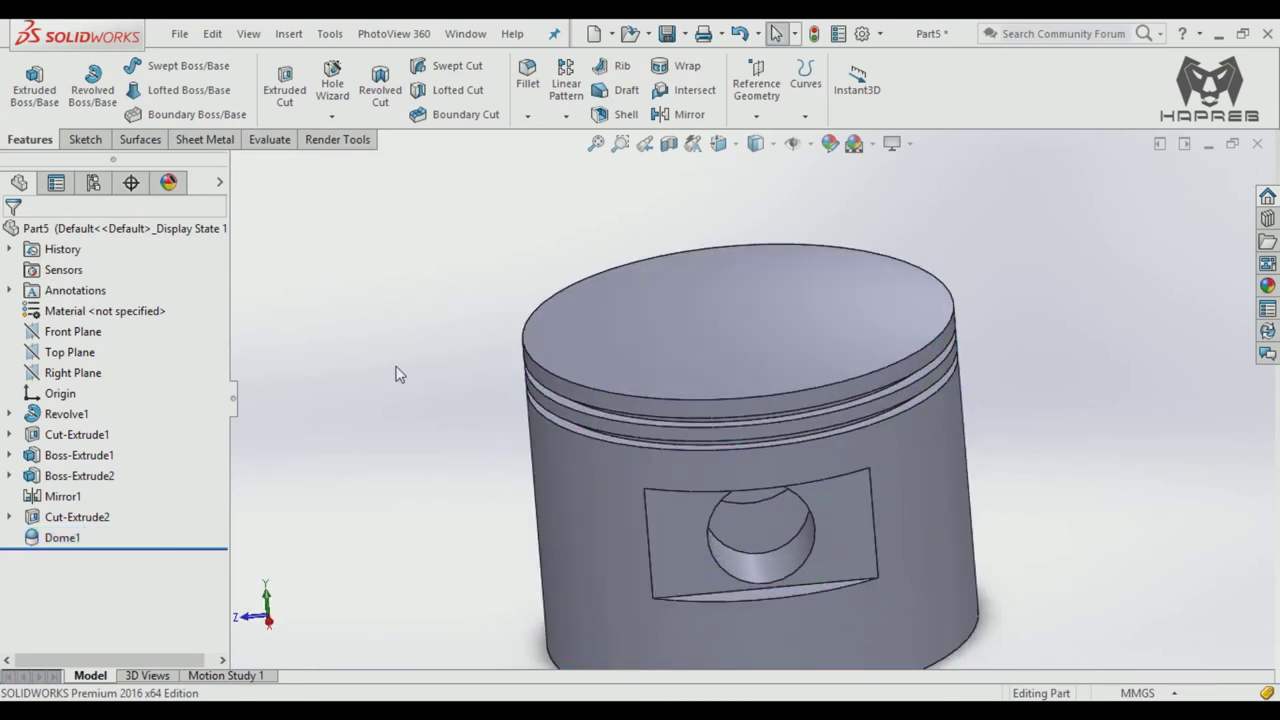
Step: Fillet the two inner pin-boss edges on the underside with a 2 mm radius
left_click(543, 78)
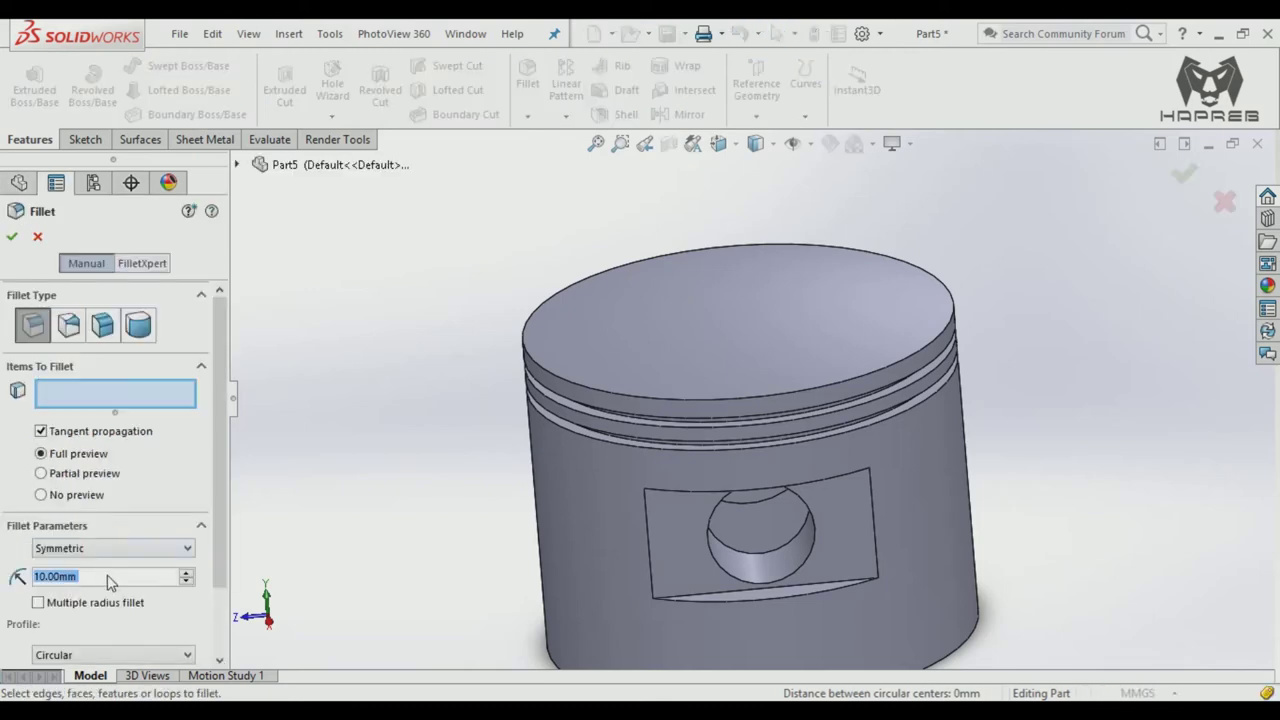
type("2")
key("Return")
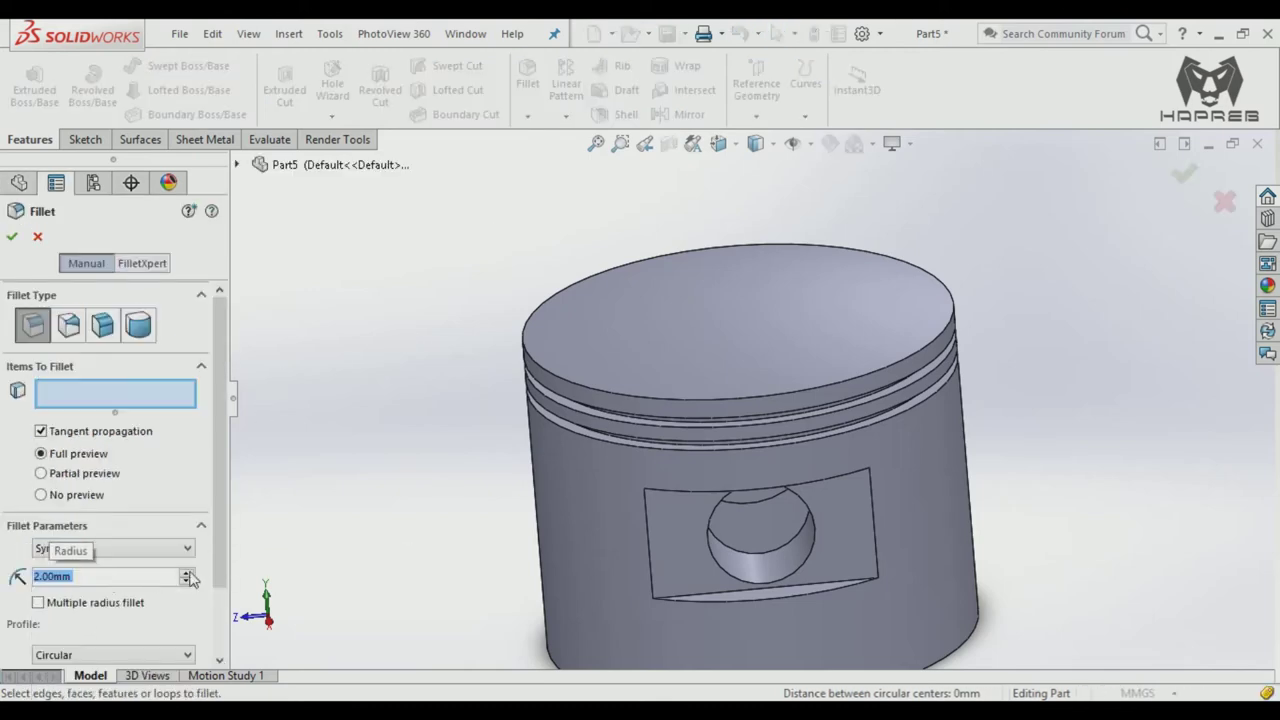
mouse_move(560, 560)
middle_mouse_down()
mouse_move(534, 298)
mouse_move(662, 305)
middle_mouse_up()
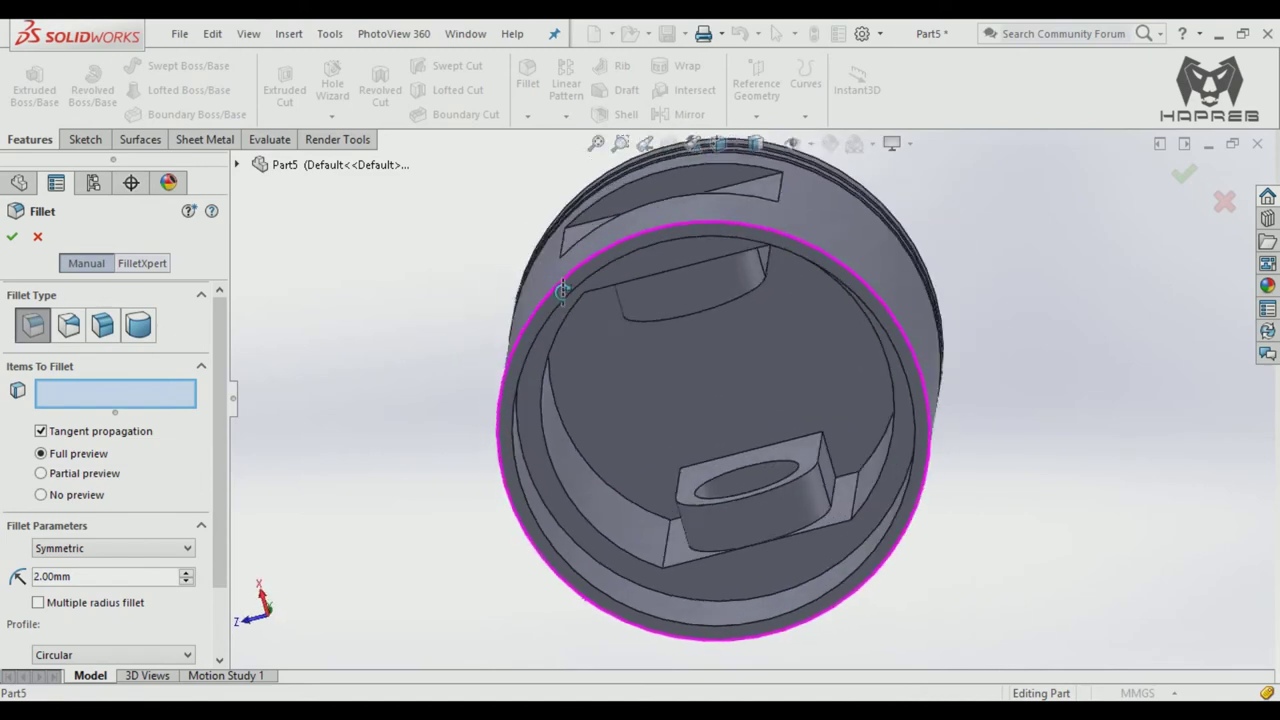
left_click(645, 333)
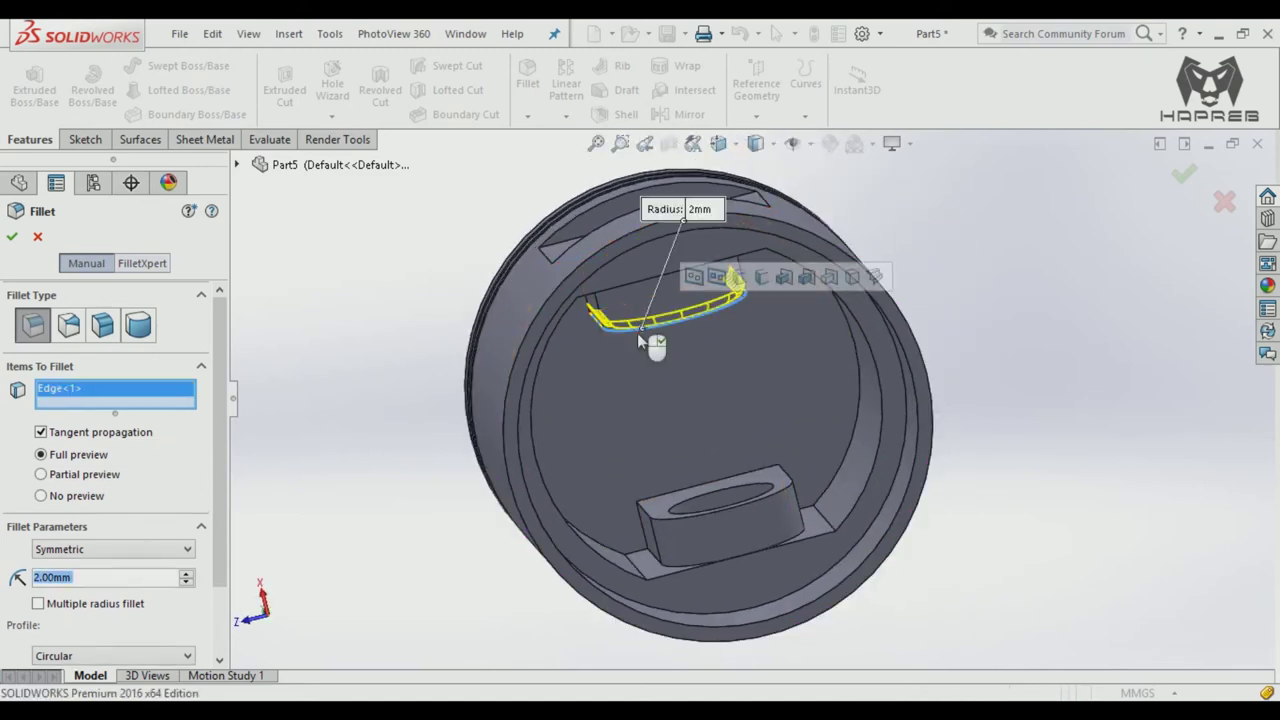
left_click(665, 520)
mouse_move(665, 528)
middle_mouse_down()
mouse_move(800, 530)
mouse_move(690, 560)
middle_mouse_up()
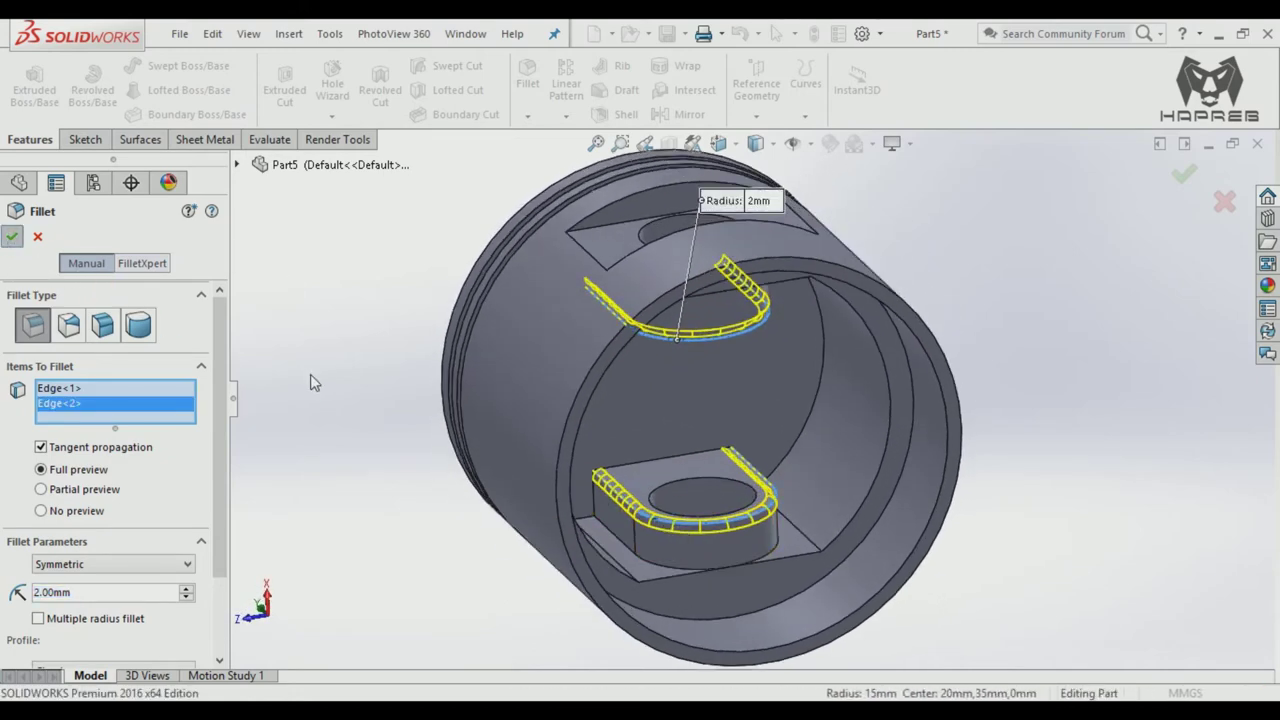
key("Return")
mouse_move(310, 382)
middle_mouse_down()
mouse_move(428, 331)
mouse_move(403, 401)
mouse_move(383, 402)
middle_mouse_up()
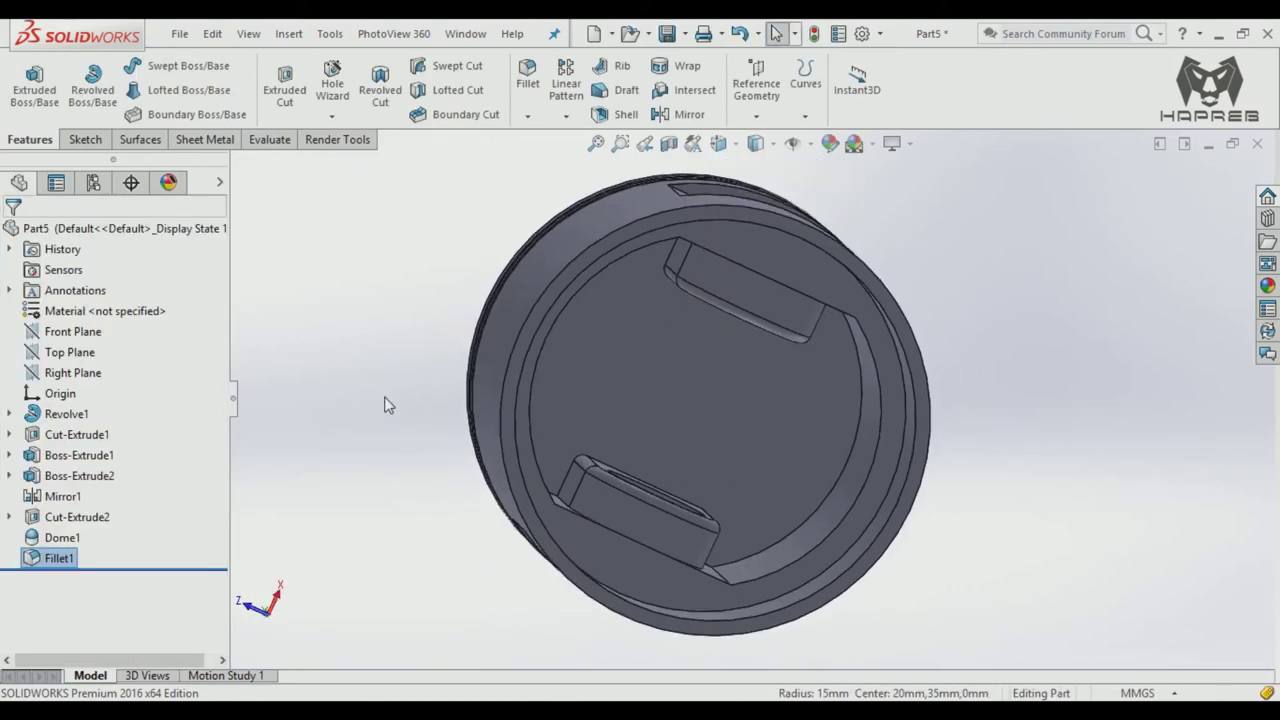
Step: Start a new sketch on the Front Plane, viewed straight on
left_click(96, 336)
left_click(133, 308)
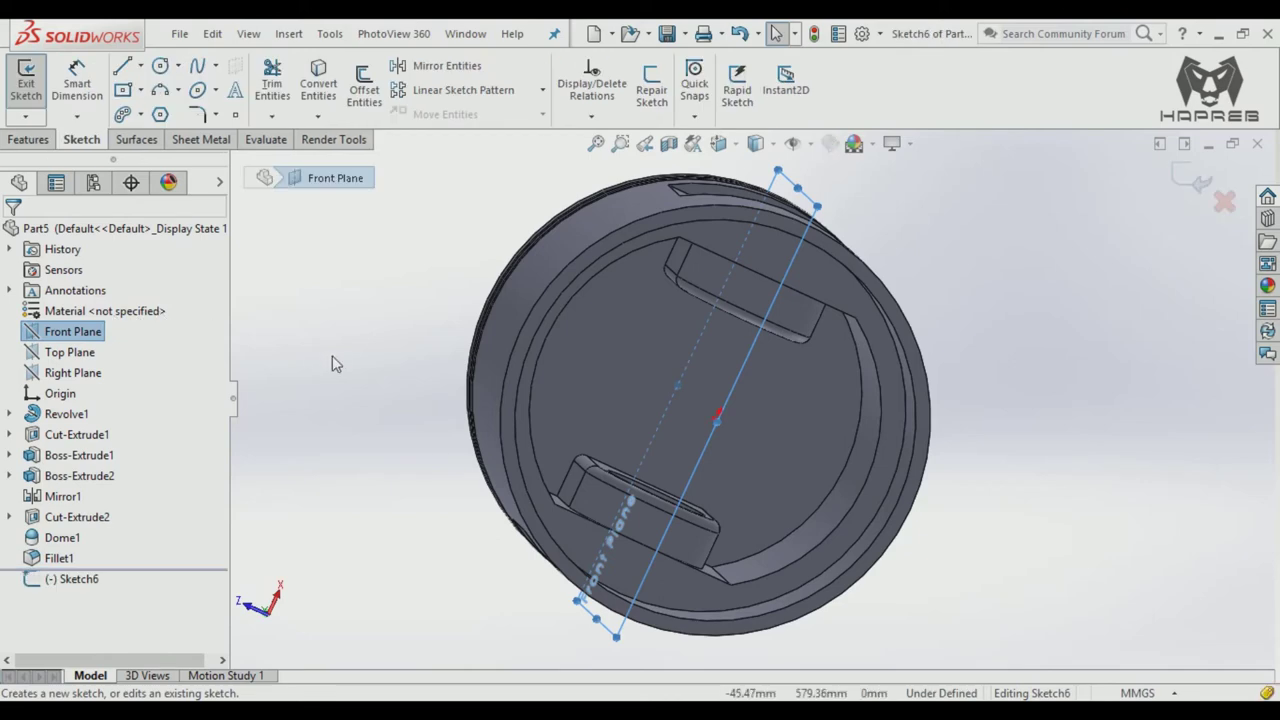
left_click(381, 399)
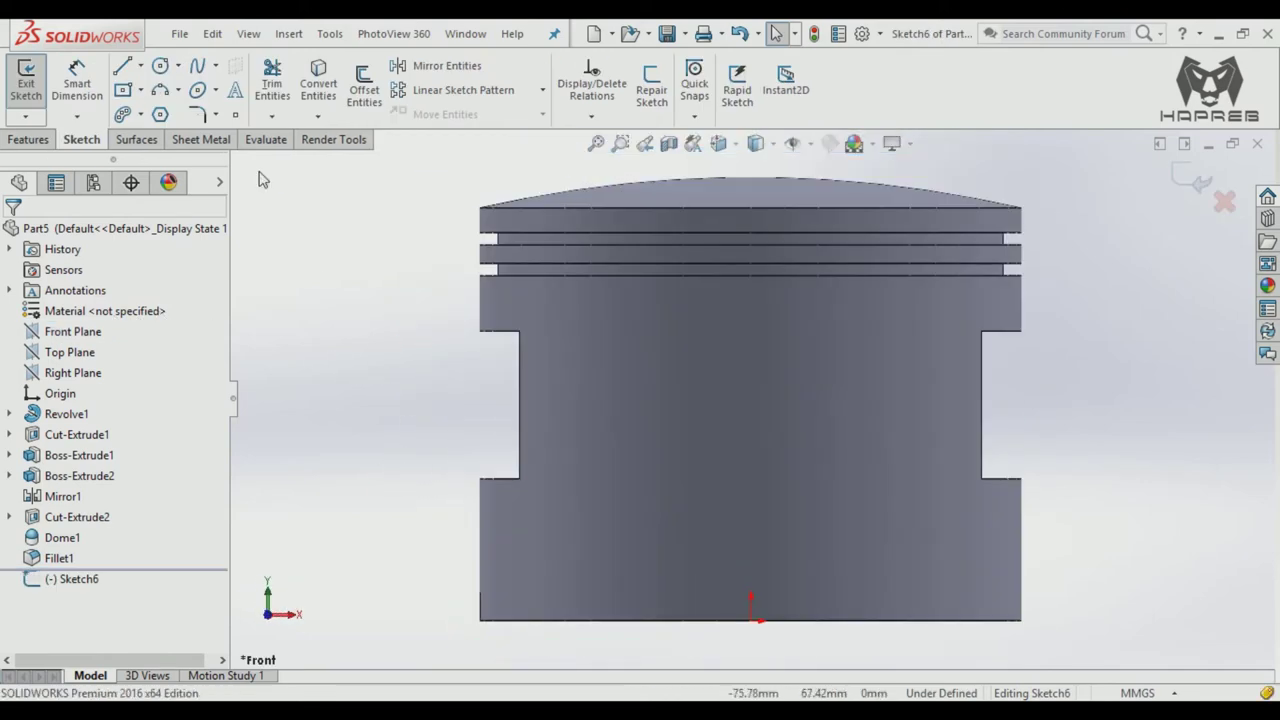
Step: Sketch the bottom-left corner: bottom line, left side, short horizontal line and arc to the bottom edge
left_click(123, 67)
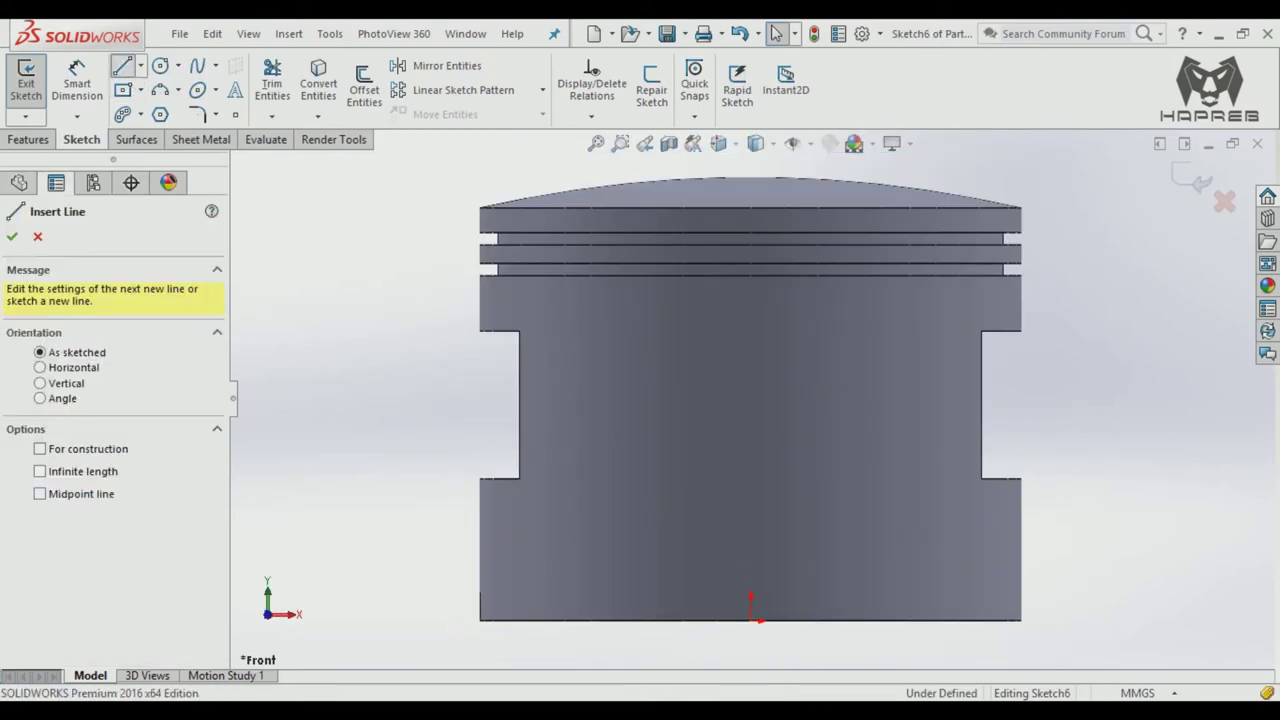
left_click(624, 622)
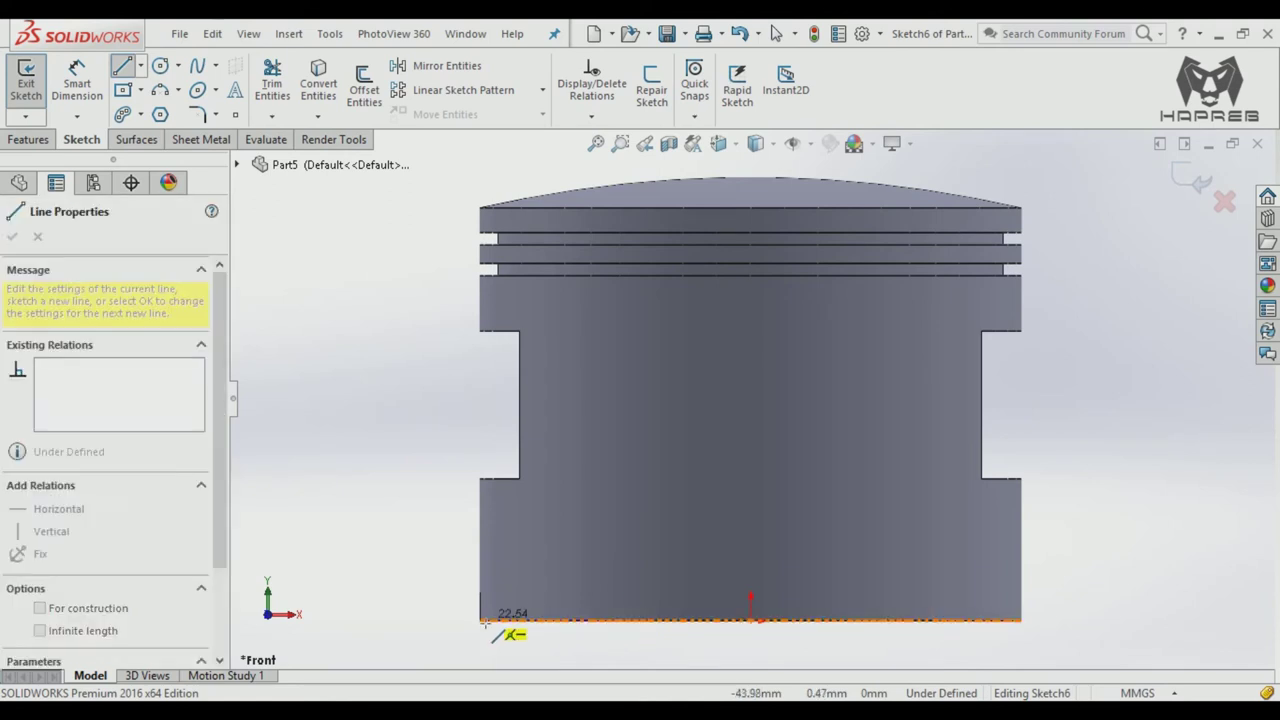
left_click(480, 621)
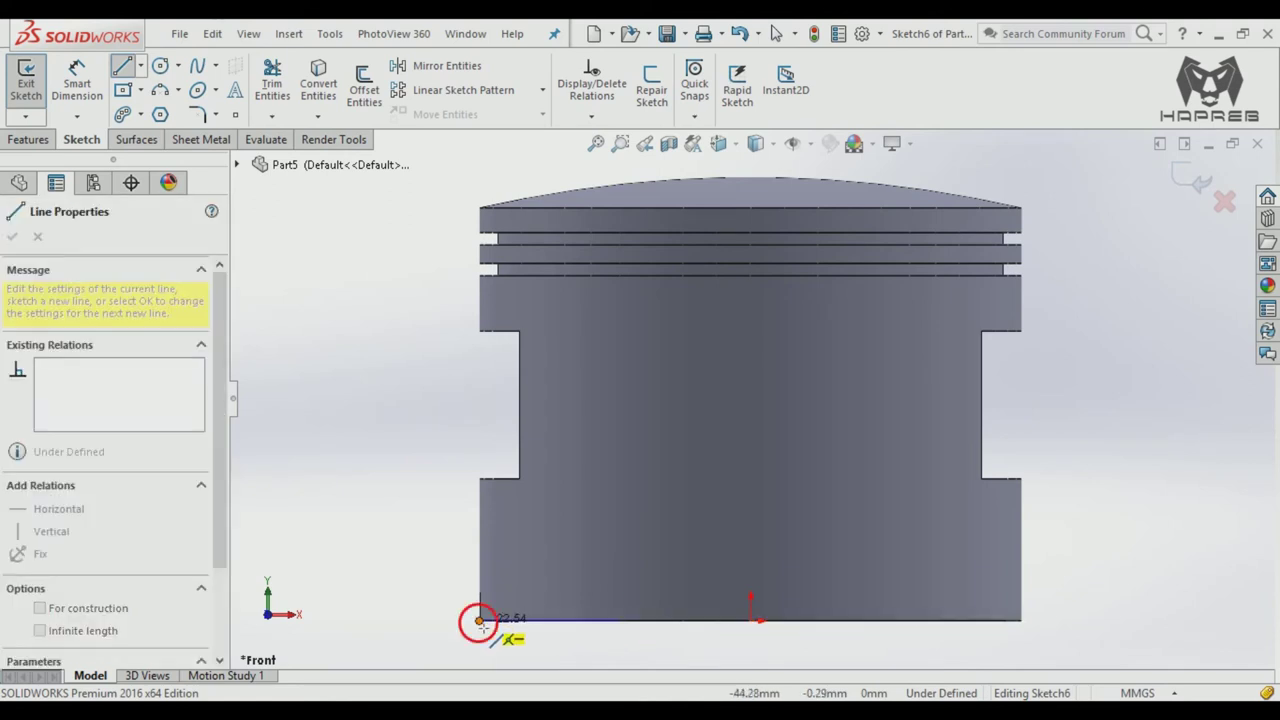
left_click(479, 530)
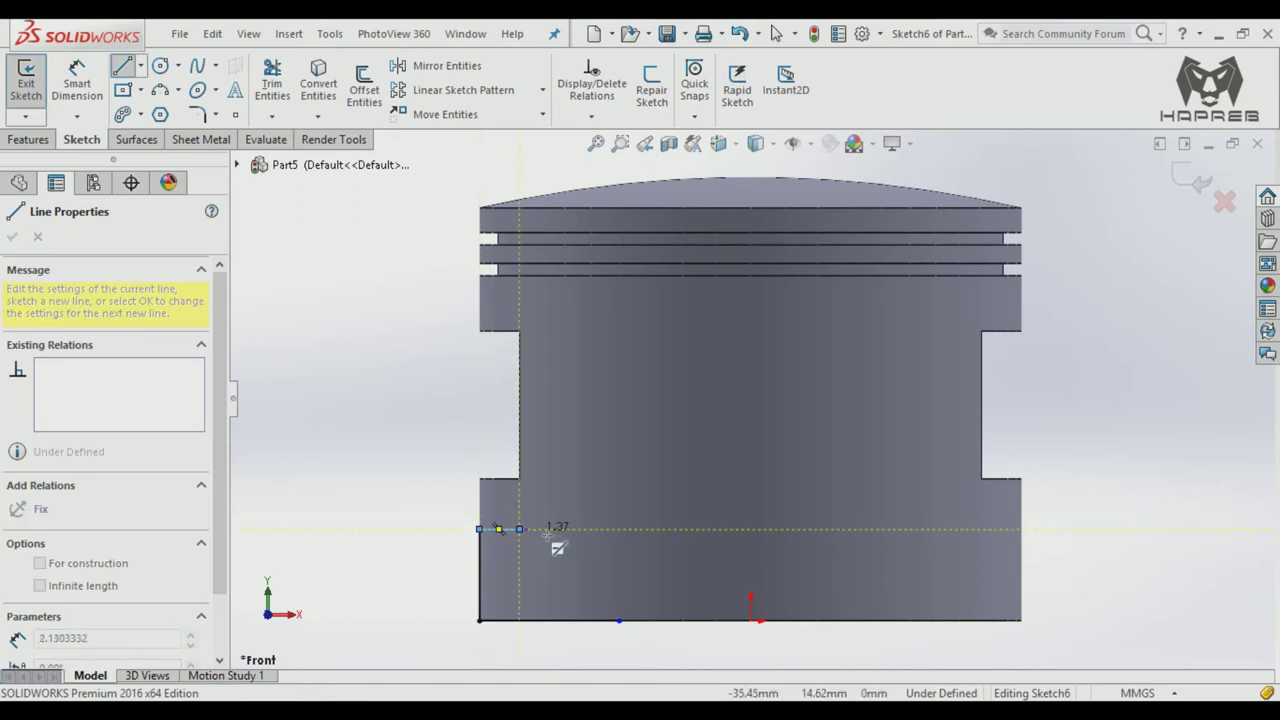
left_click(546, 534)
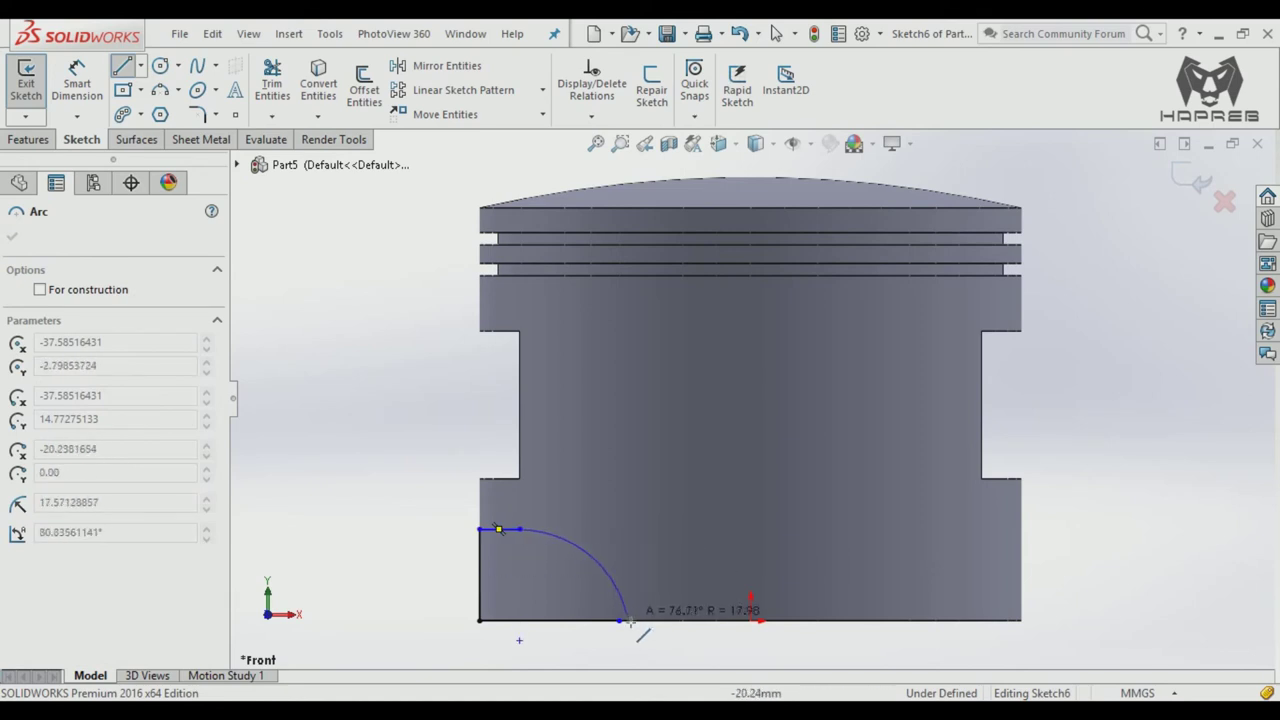
left_click(620, 621)
right_click(633, 574)
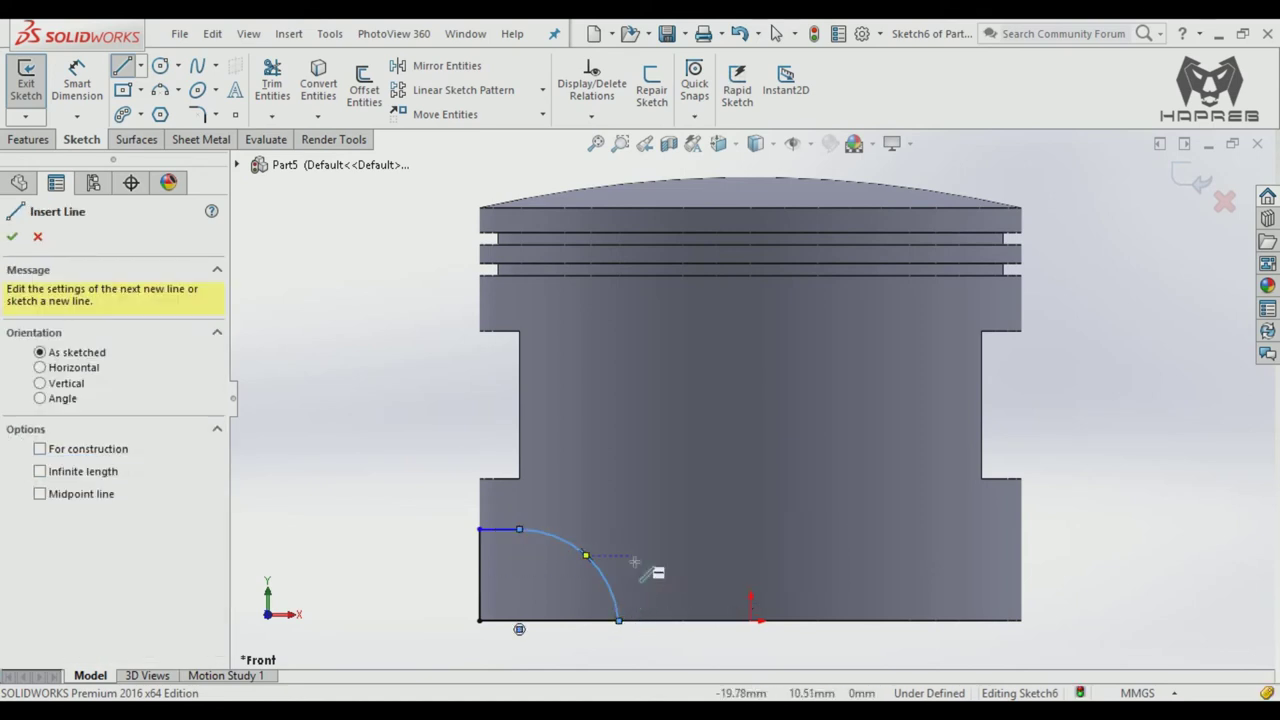
key("Escape")
middle_click_drag(628, 540, 651, 451, "ctrl")
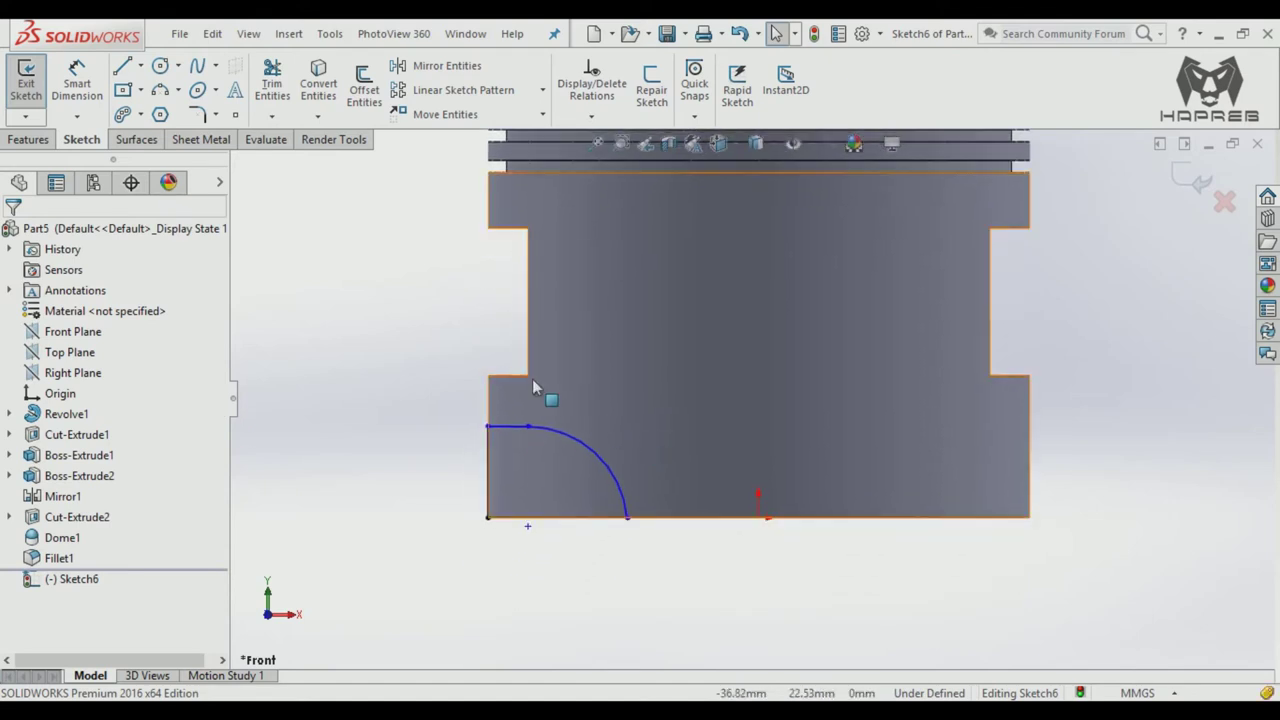
Step: Dimension the short horizontal line to 5 mm length
left_click(56, 68)
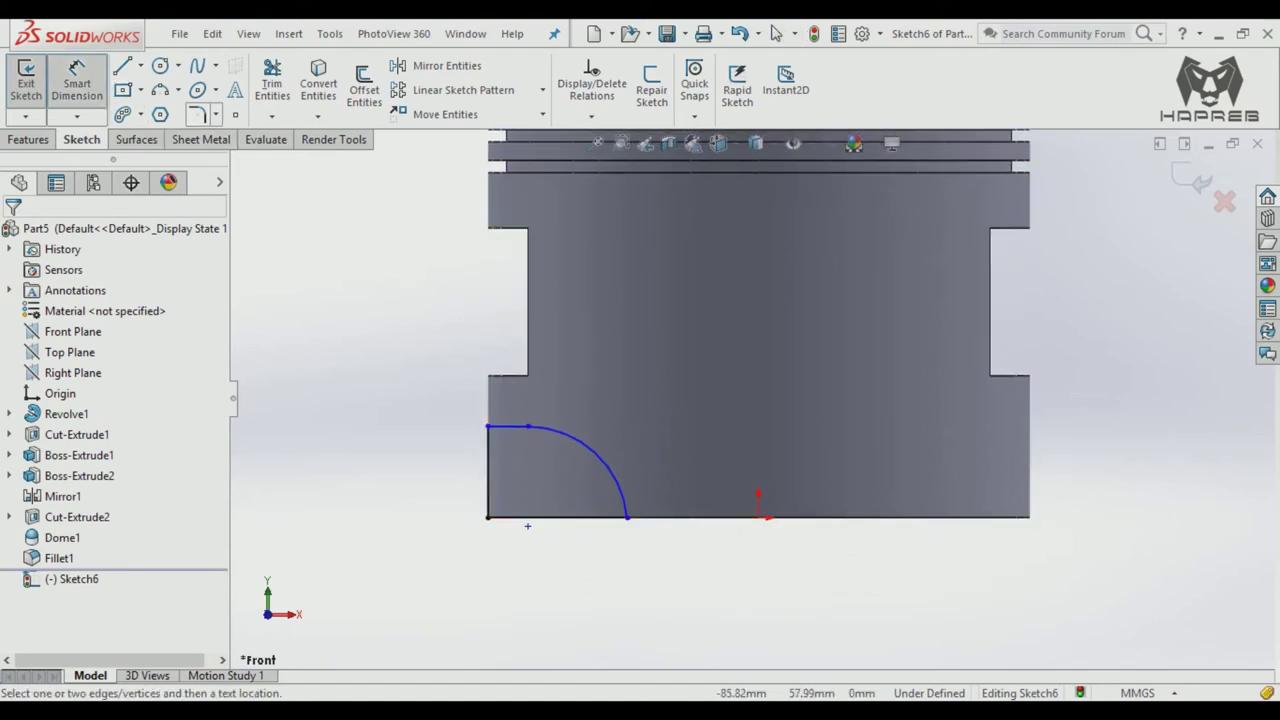
left_click(503, 429)
left_click(508, 402)
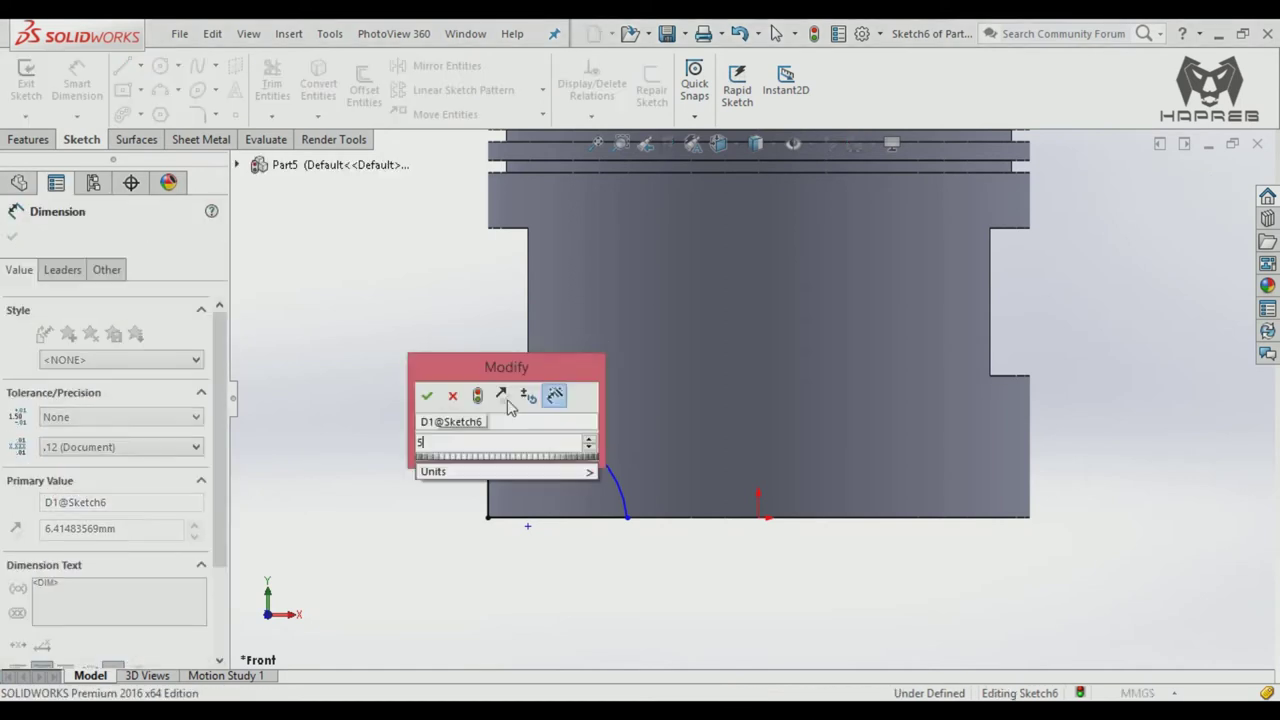
type("5")
key("Return")
left_click(446, 417)
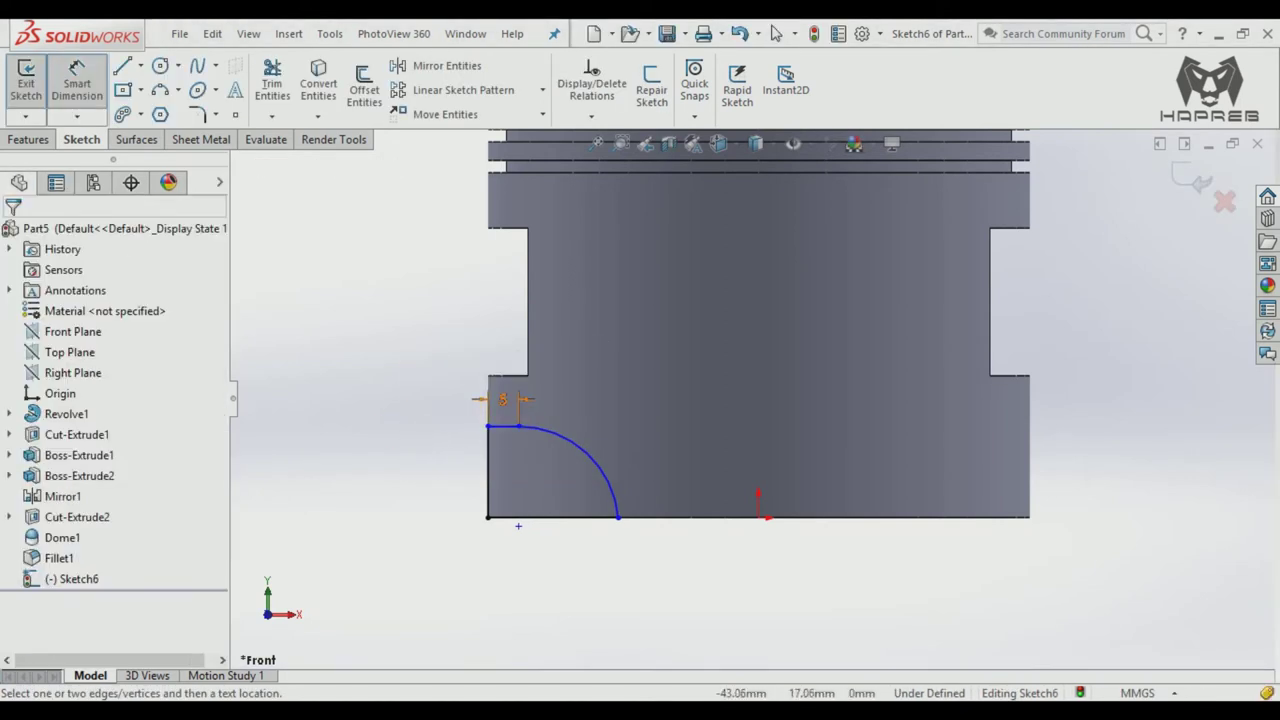
Step: Set the short line 9 mm below the edge above and the arc radius to R25
left_click(502, 428)
left_click(505, 375)
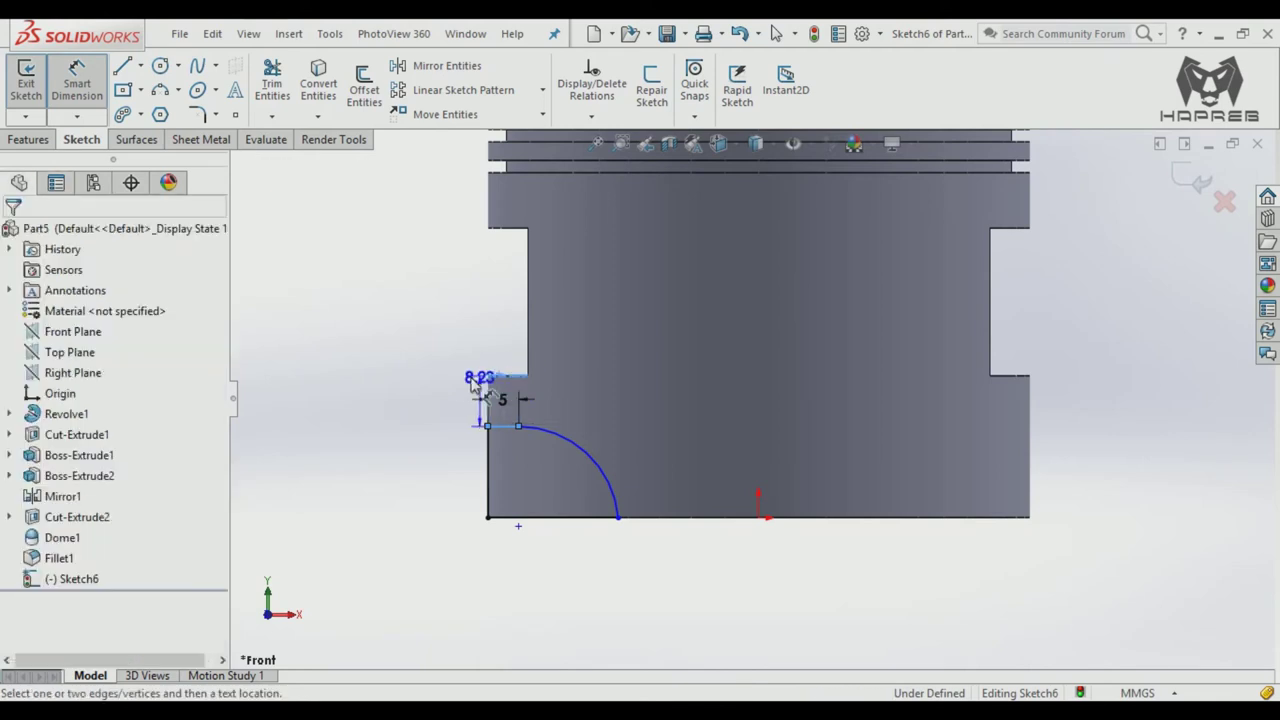
left_click(437, 385)
type("9")
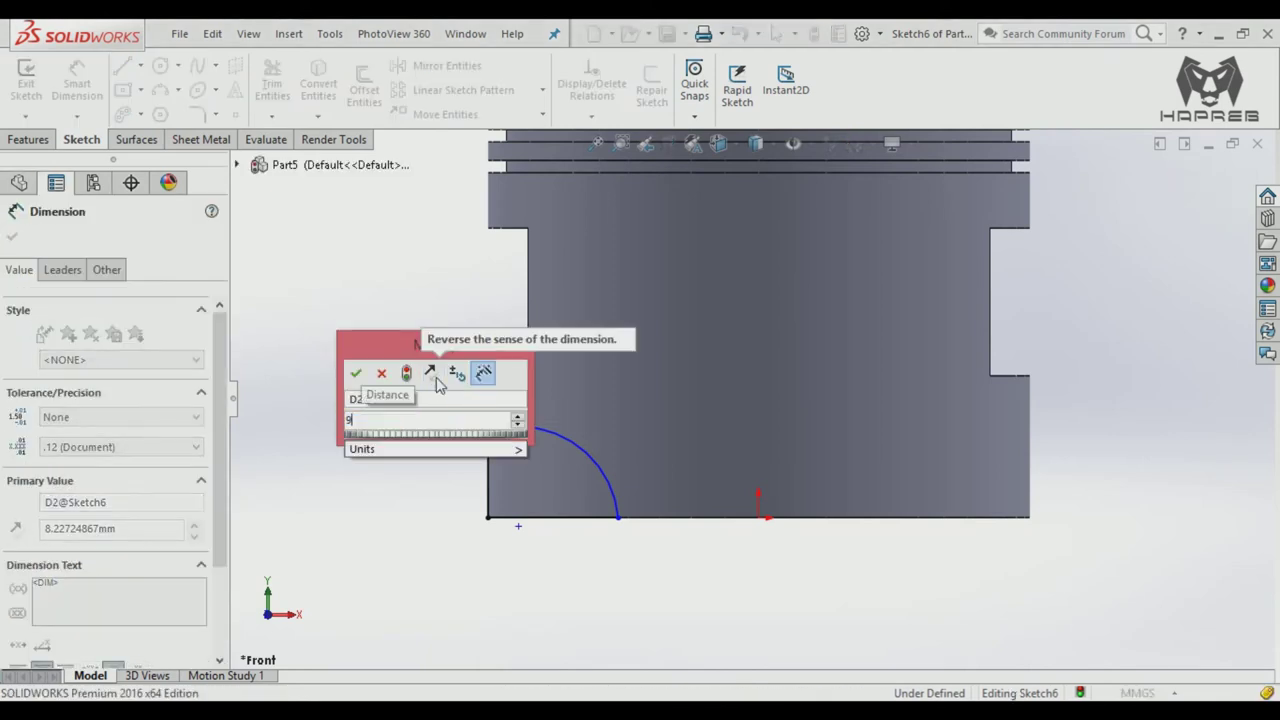
key("Return")
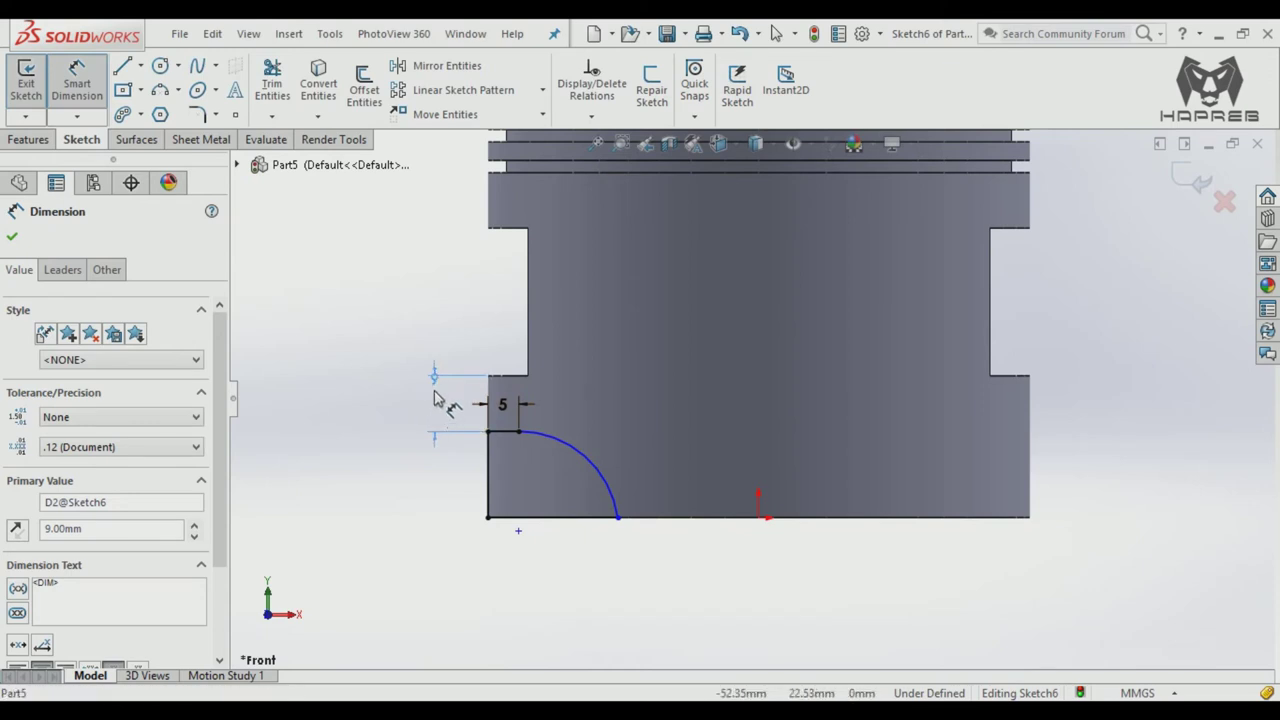
left_click(597, 470)
left_click(629, 429)
type("25")
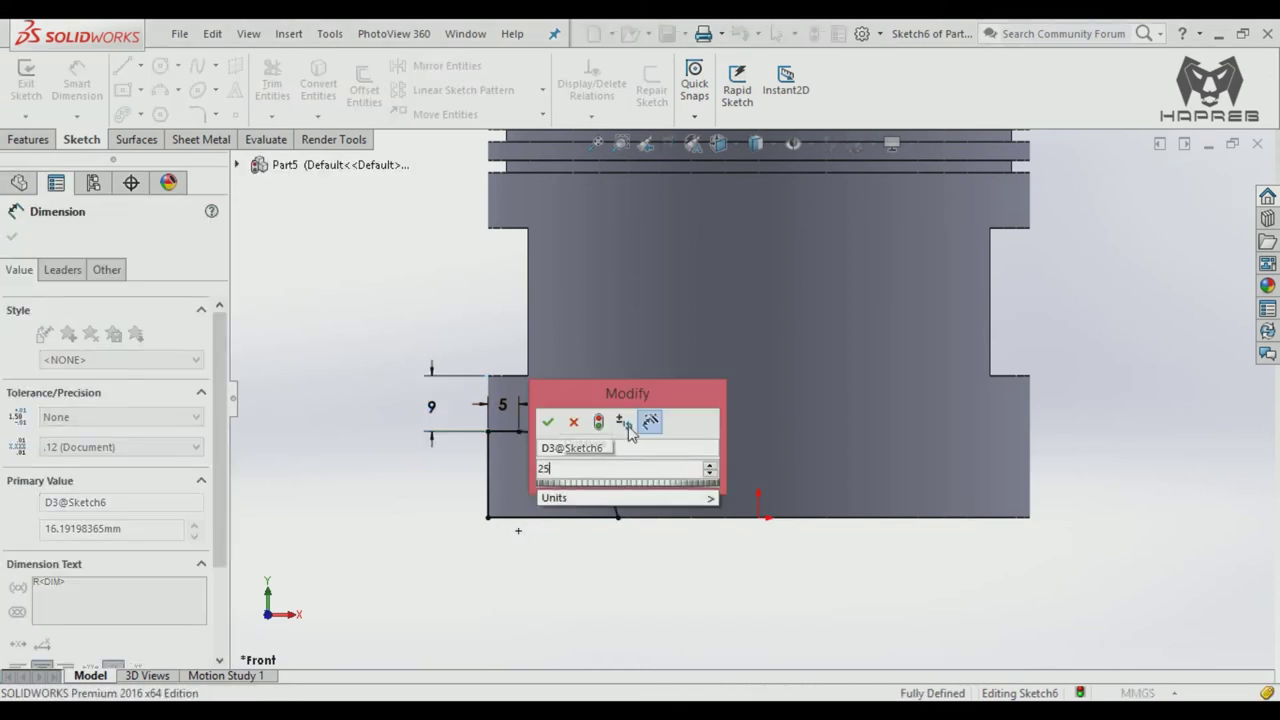
key("Return")
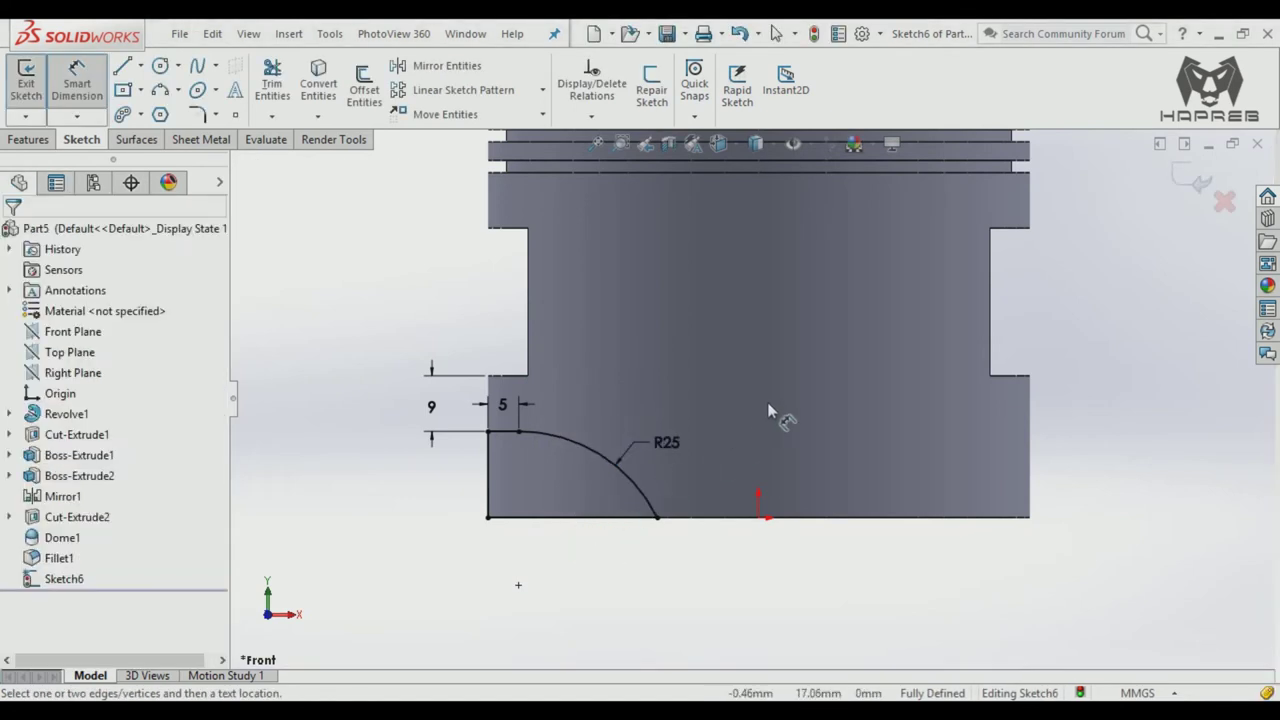
Step: Draw a vertical centerline from the origin up the piston's middle
middle_click_drag(768, 409, 750, 467, "ctrl")
left_click(140, 65)
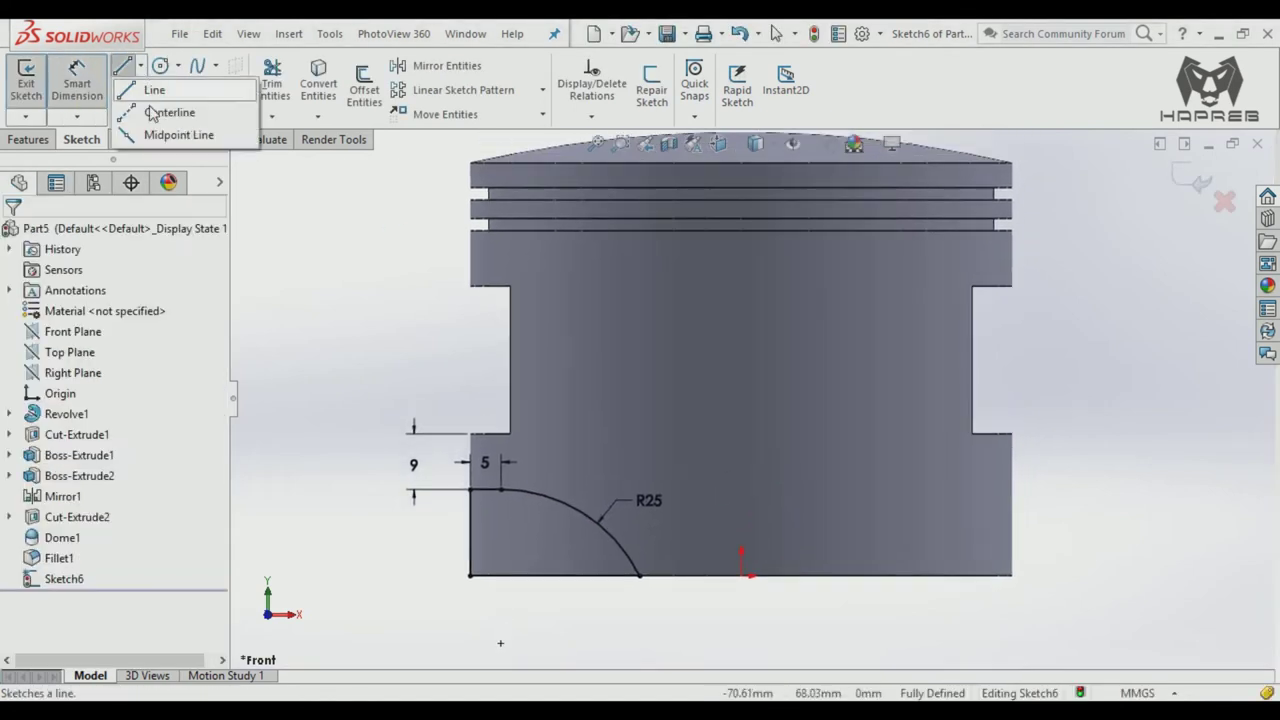
left_click(152, 114)
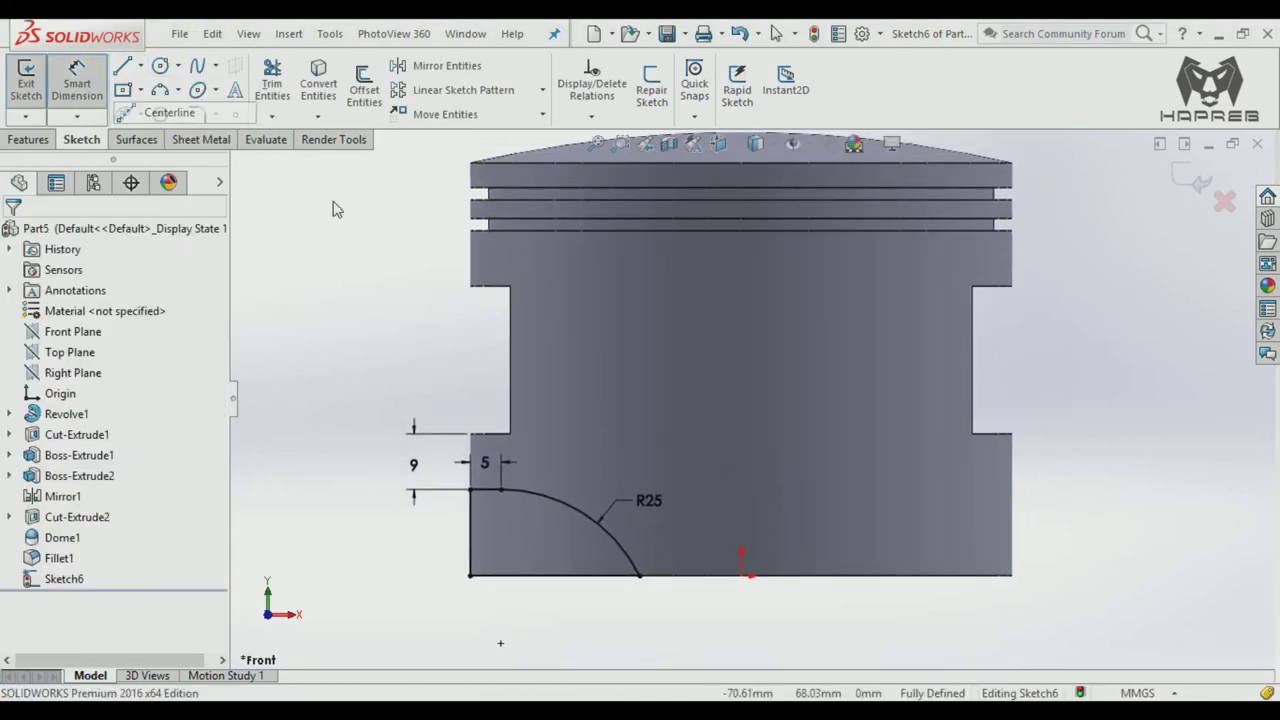
left_click(741, 576)
left_click(741, 331)
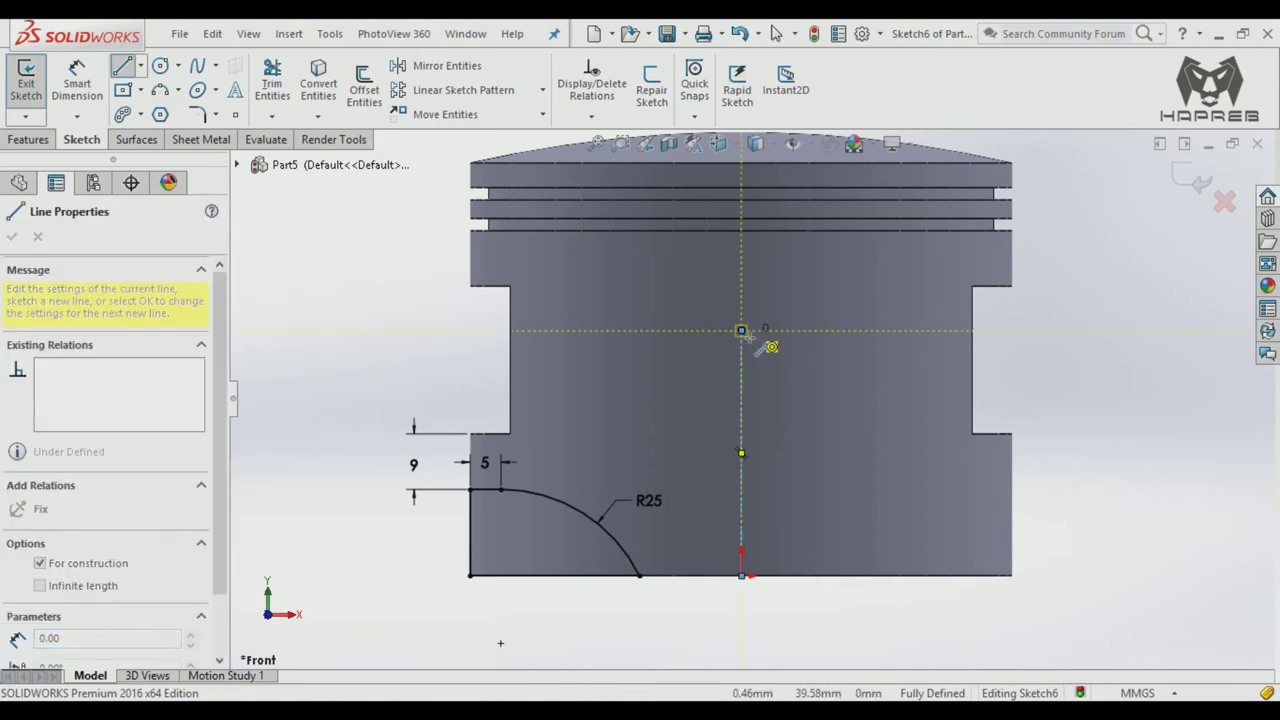
key("Escape")
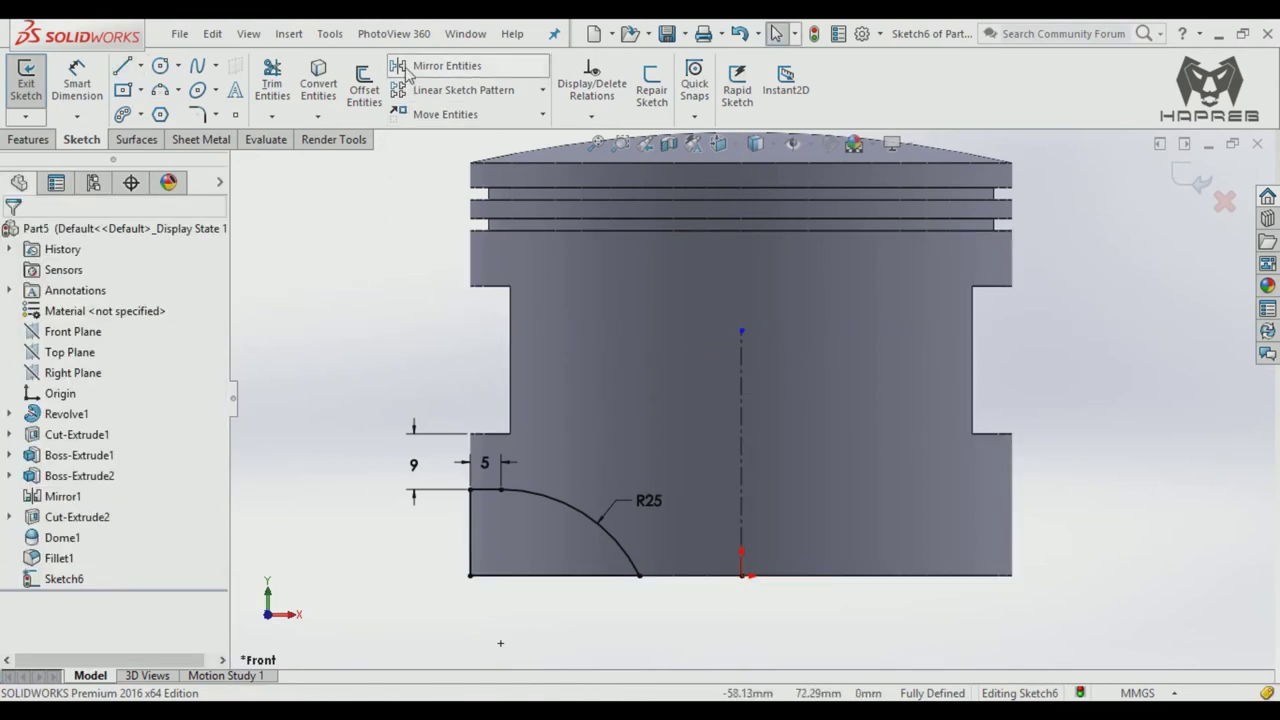
Step: Mirror the arched corner profile about the vertical centerline to the right side
left_click(420, 66)
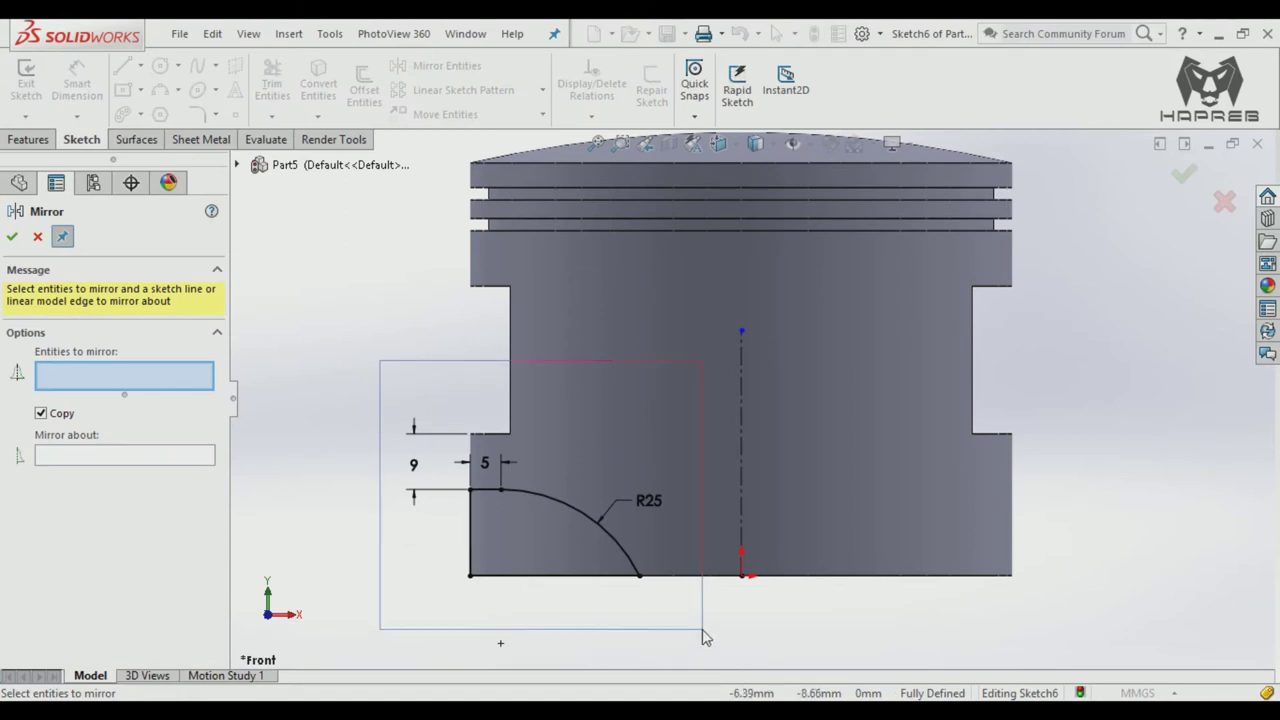
left_click_drag(522, 594, 712, 648)
left_click(141, 507)
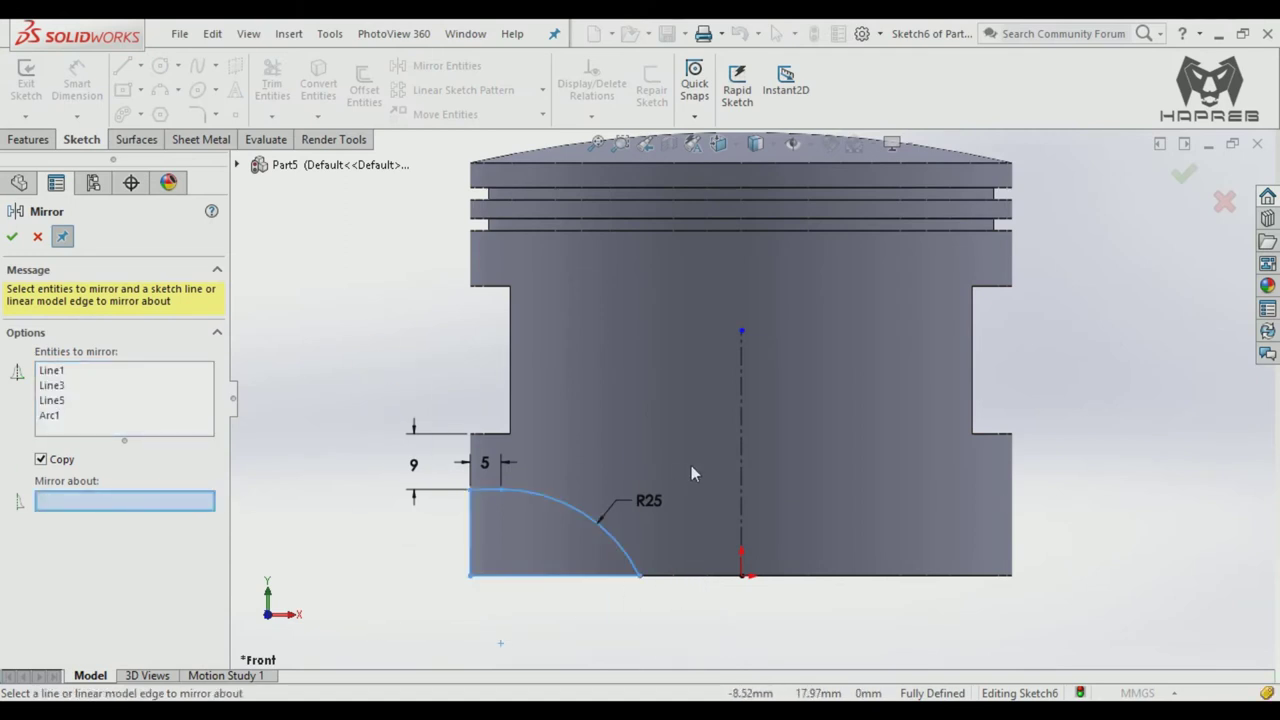
left_click(742, 446)
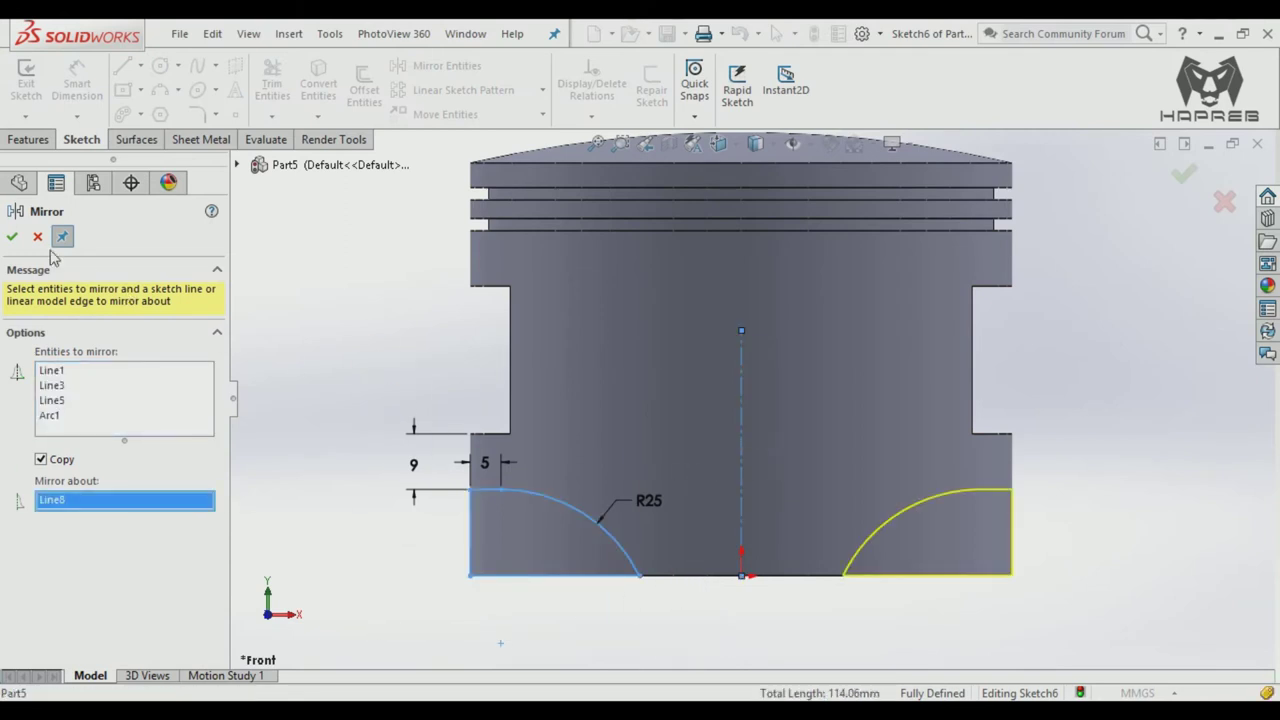
left_click(10, 238)
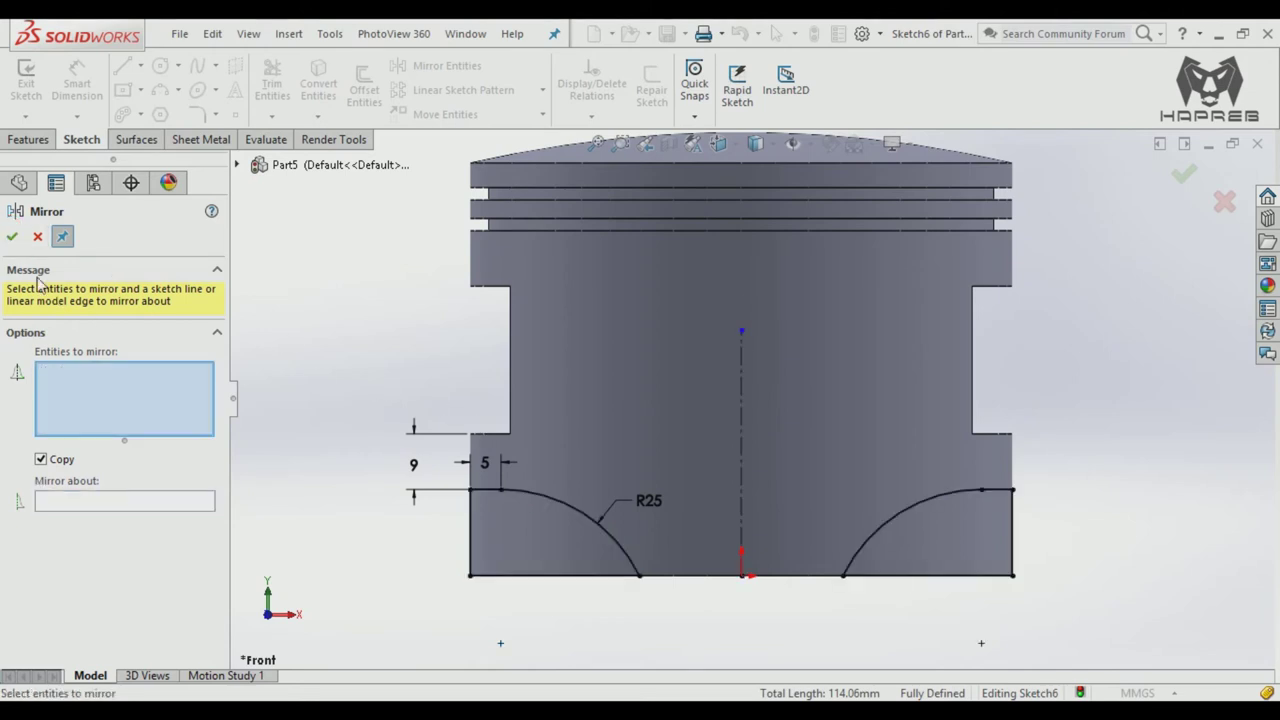
left_click(9, 239)
middle_click_drag(484, 393, 437, 360)
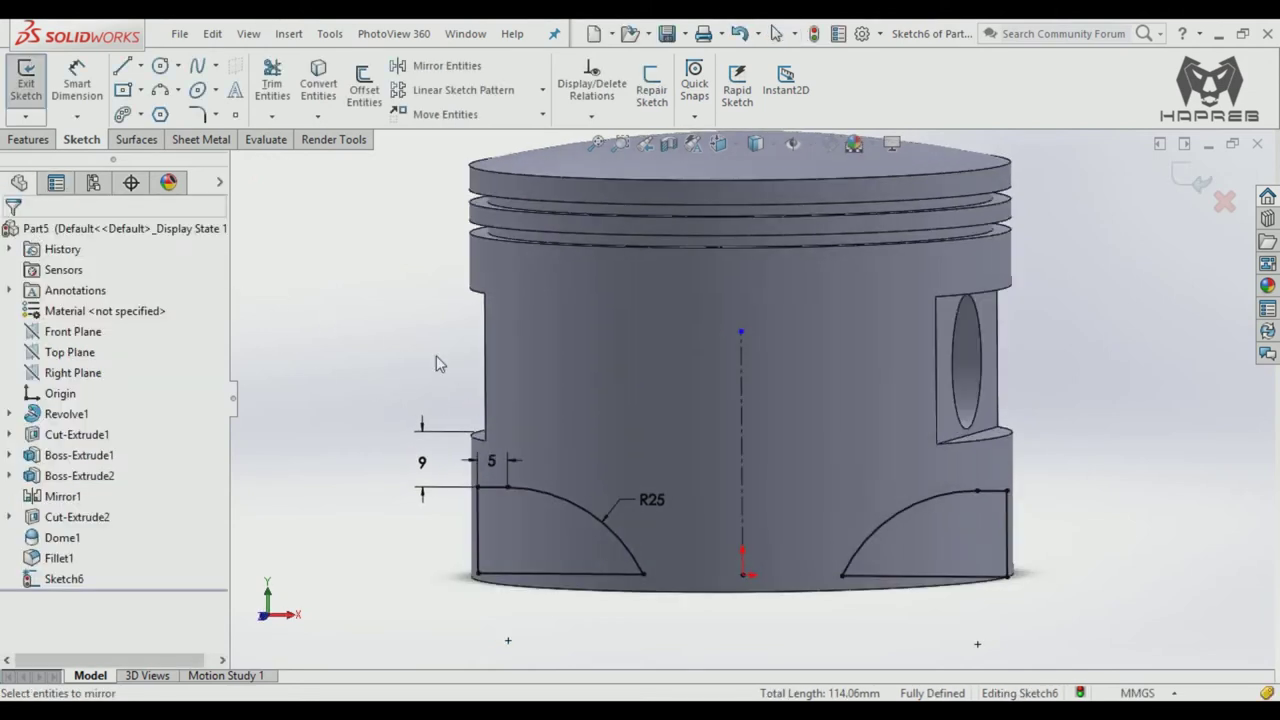
Step: Extrude-cut both arched profiles Through All - Both to carve the skirt cutouts
left_click(30, 139)
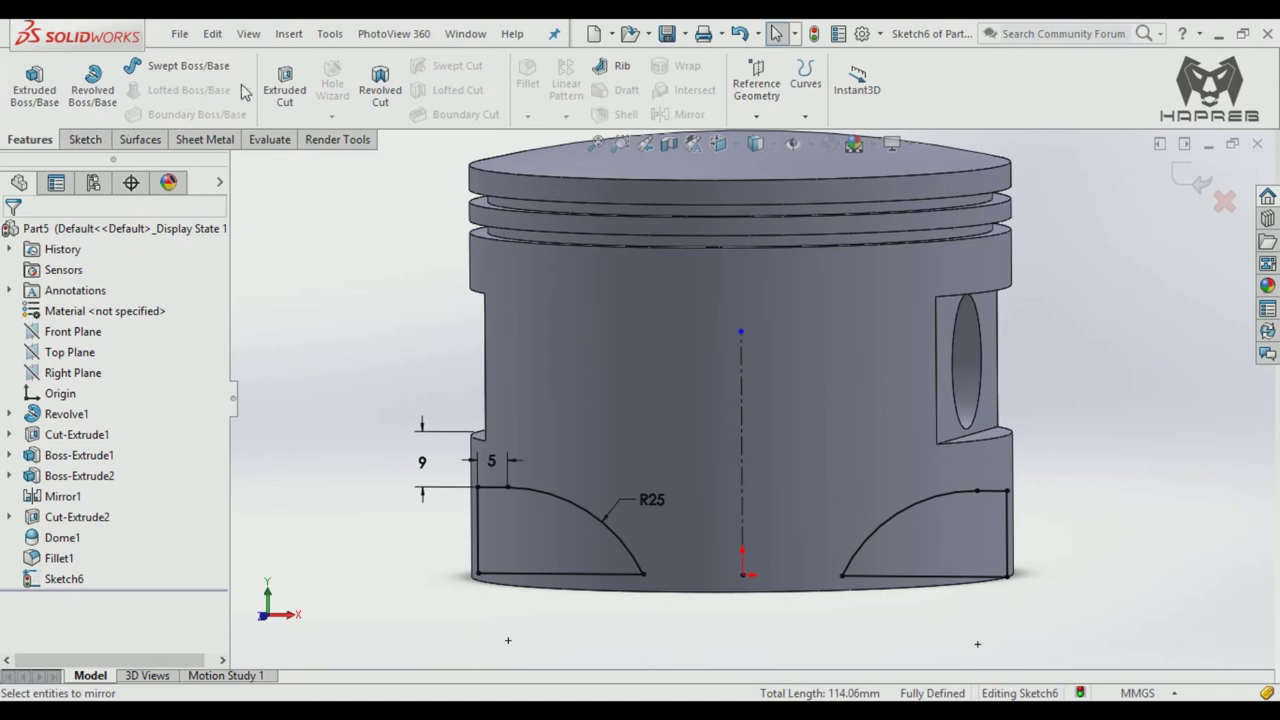
left_click(283, 92)
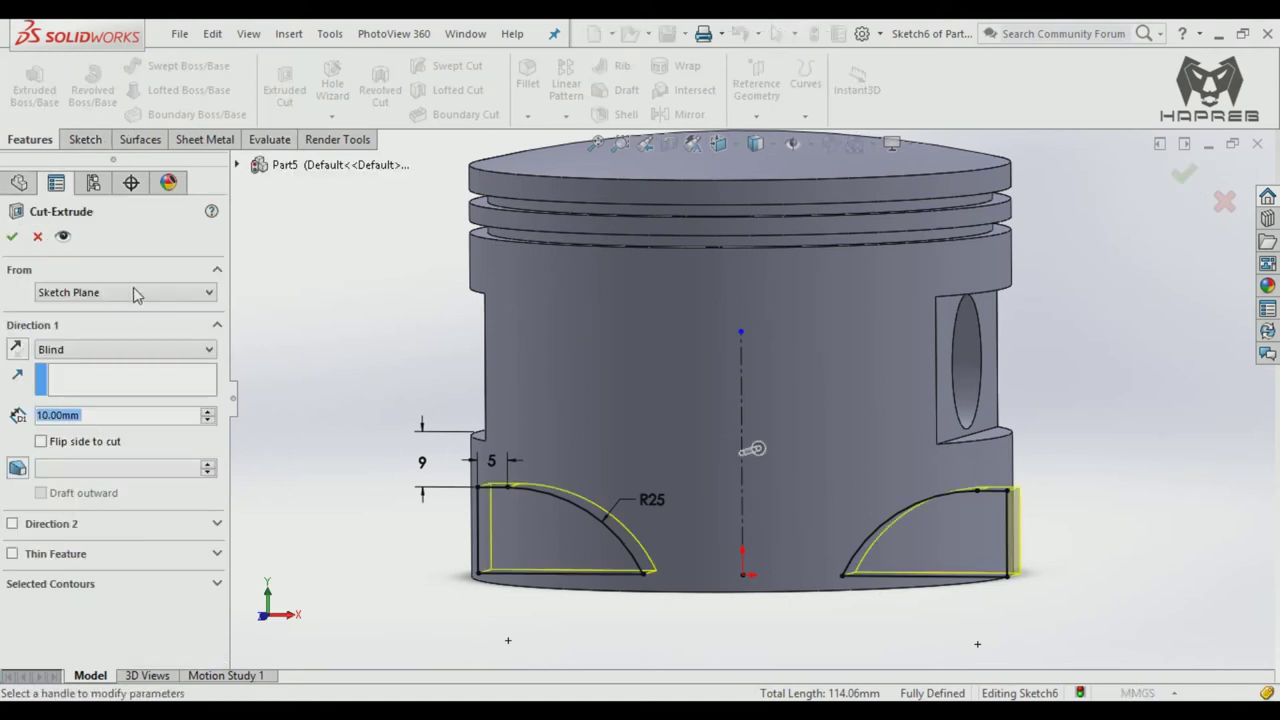
left_click(100, 353)
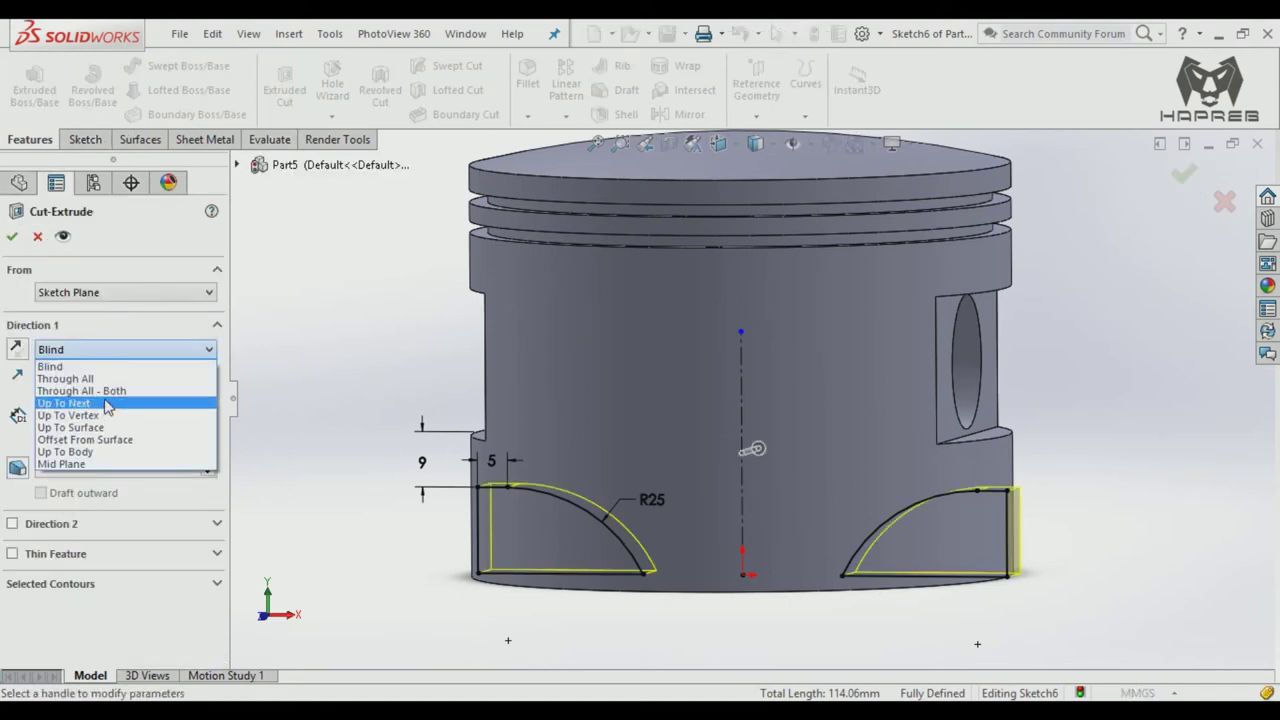
left_click(95, 390)
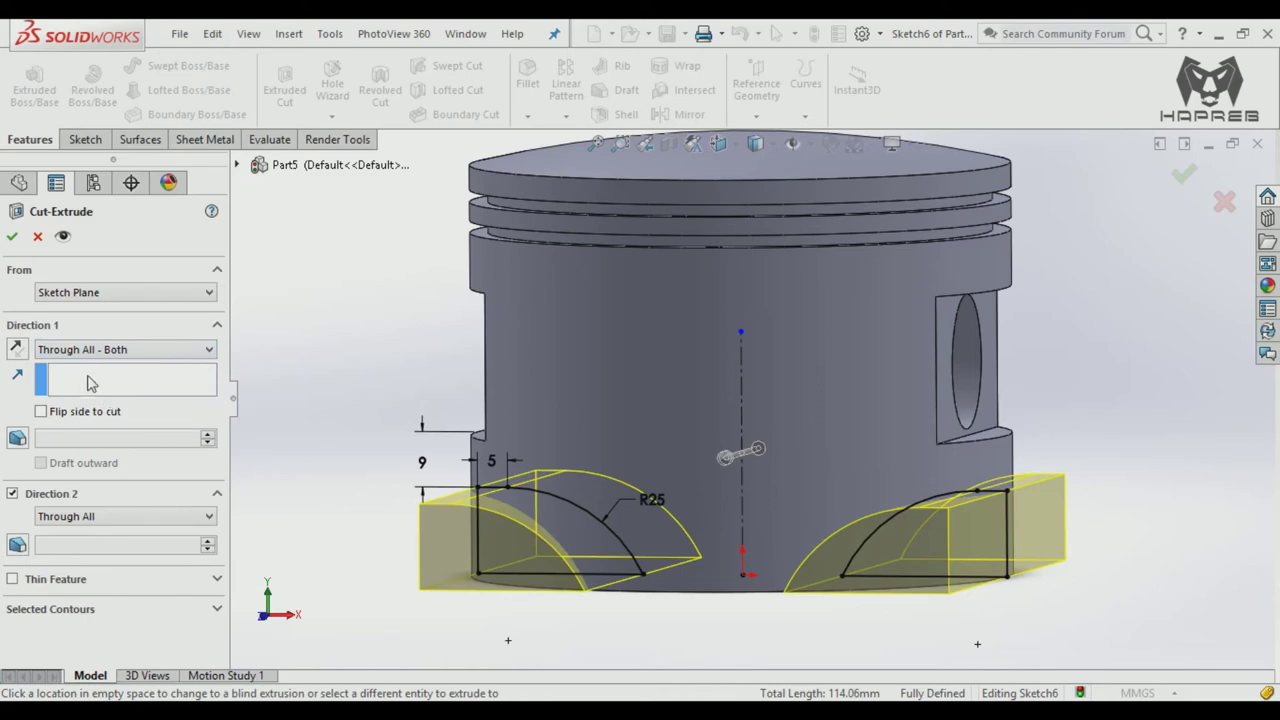
left_click(14, 237)
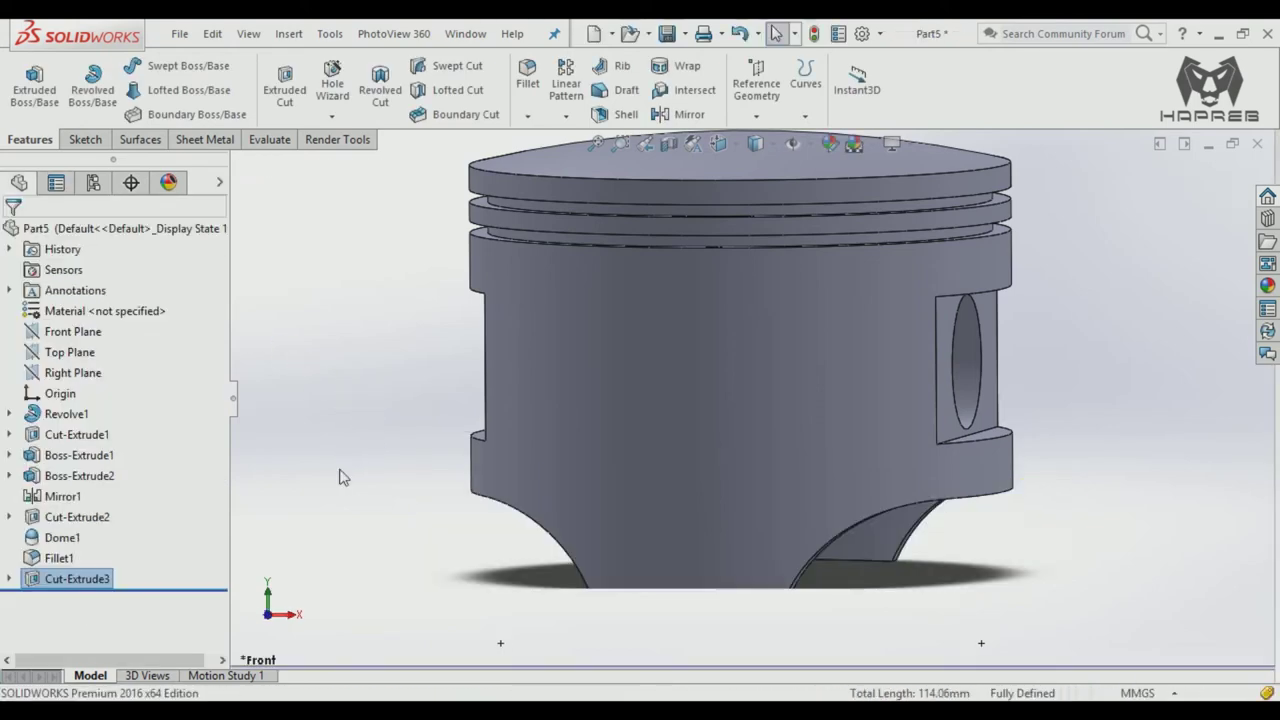
middle_click_drag(340, 477, 340, 391)
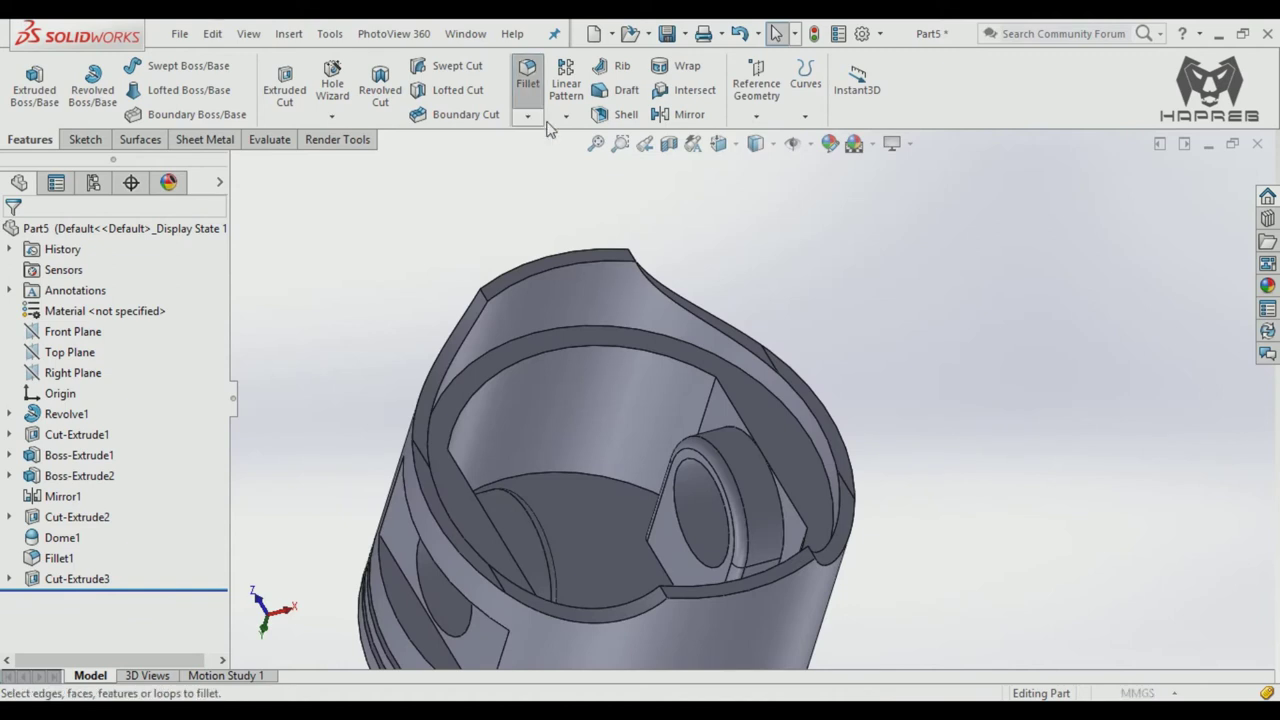
Step: Round four edges around the skirt cutaways with a 10 mm fillet
left_click(540, 118)
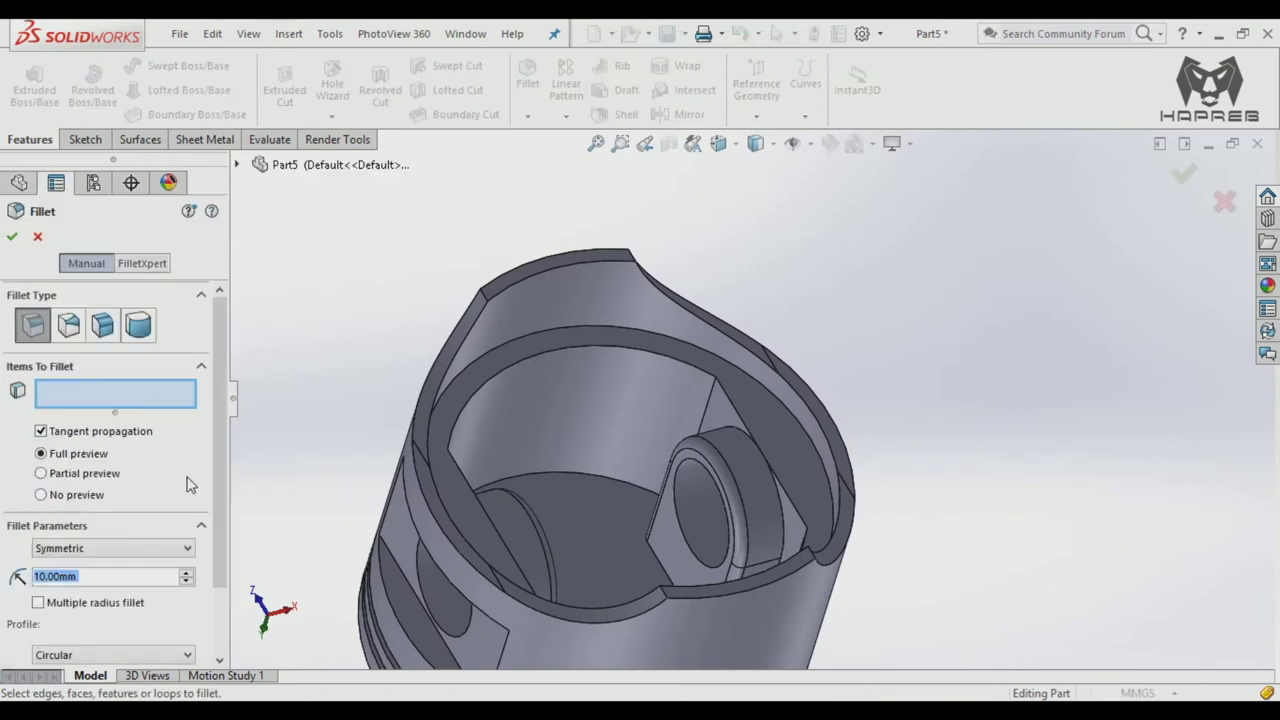
left_click(485, 293)
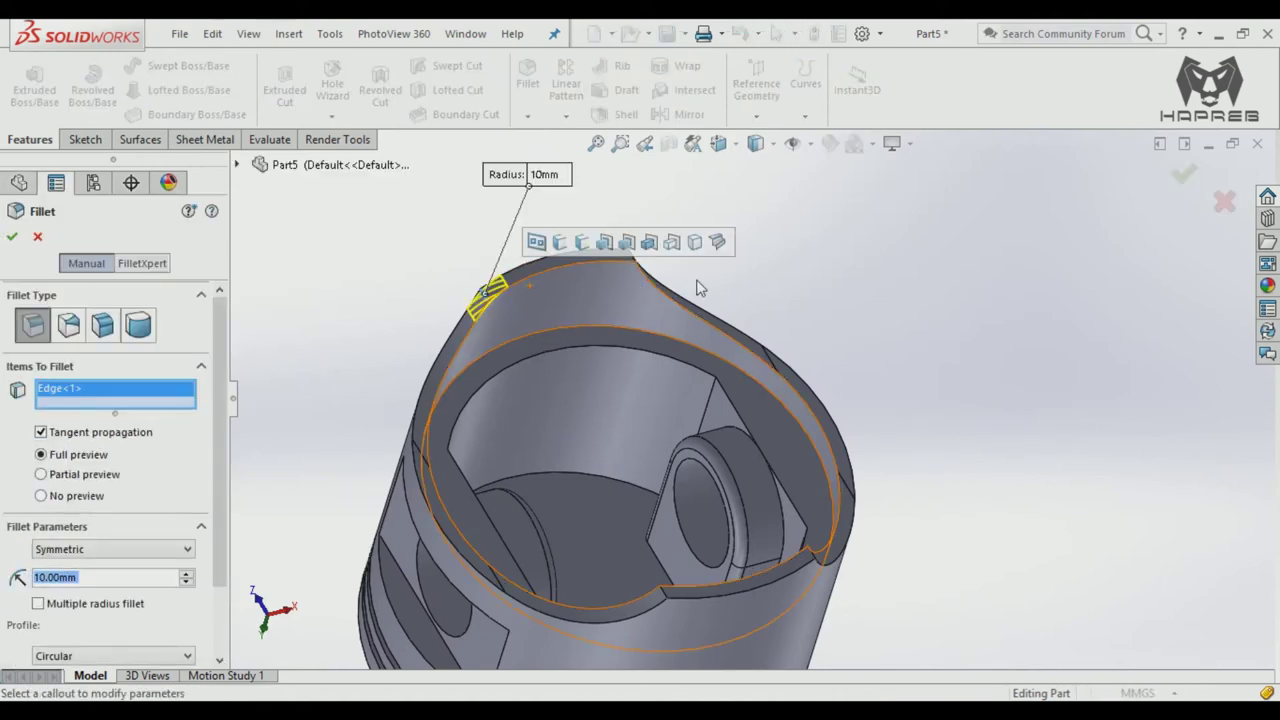
middle_click_drag(698, 288, 600, 263)
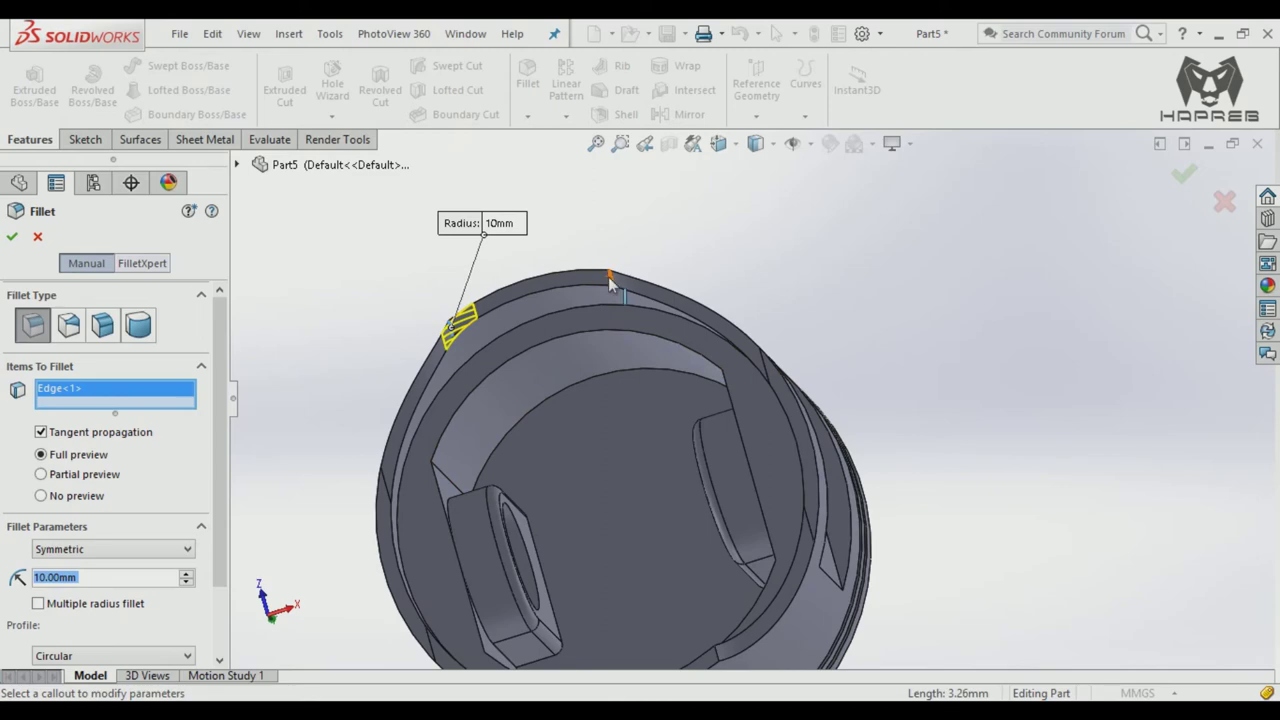
left_click(608, 276)
middle_click_drag(625, 483, 637, 557)
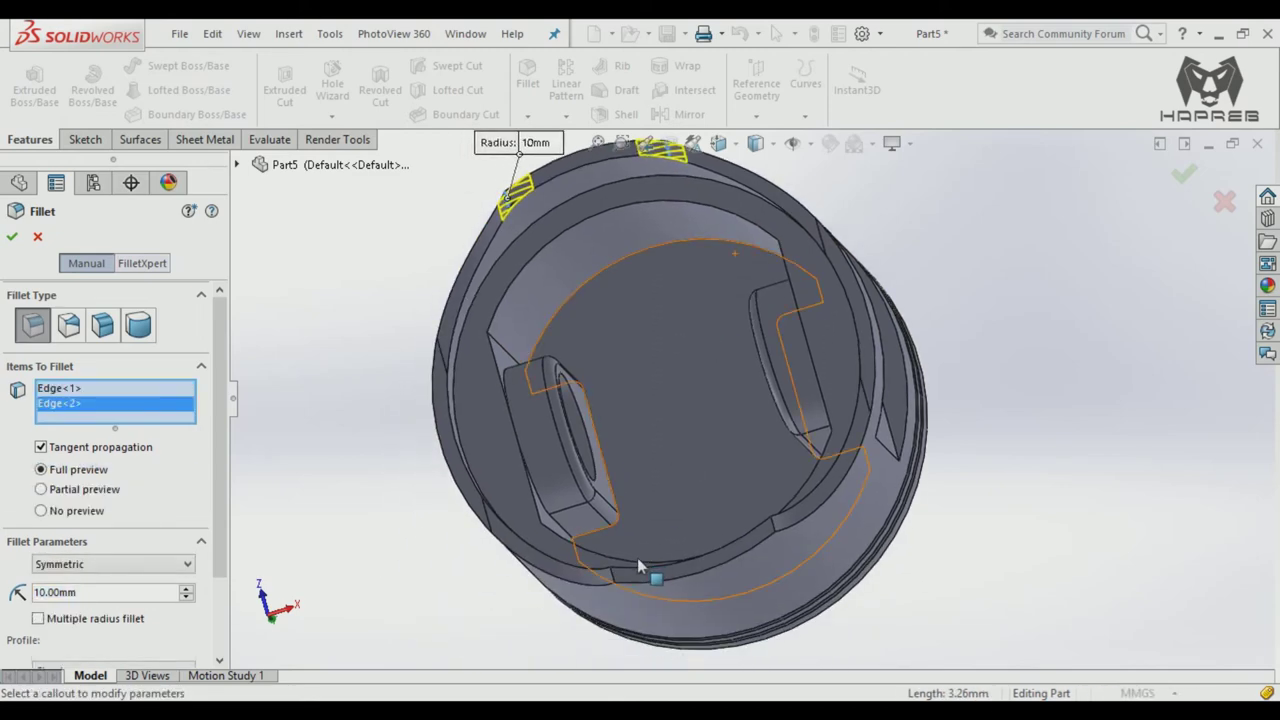
left_click(614, 578)
middle_click_drag(748, 592, 846, 456)
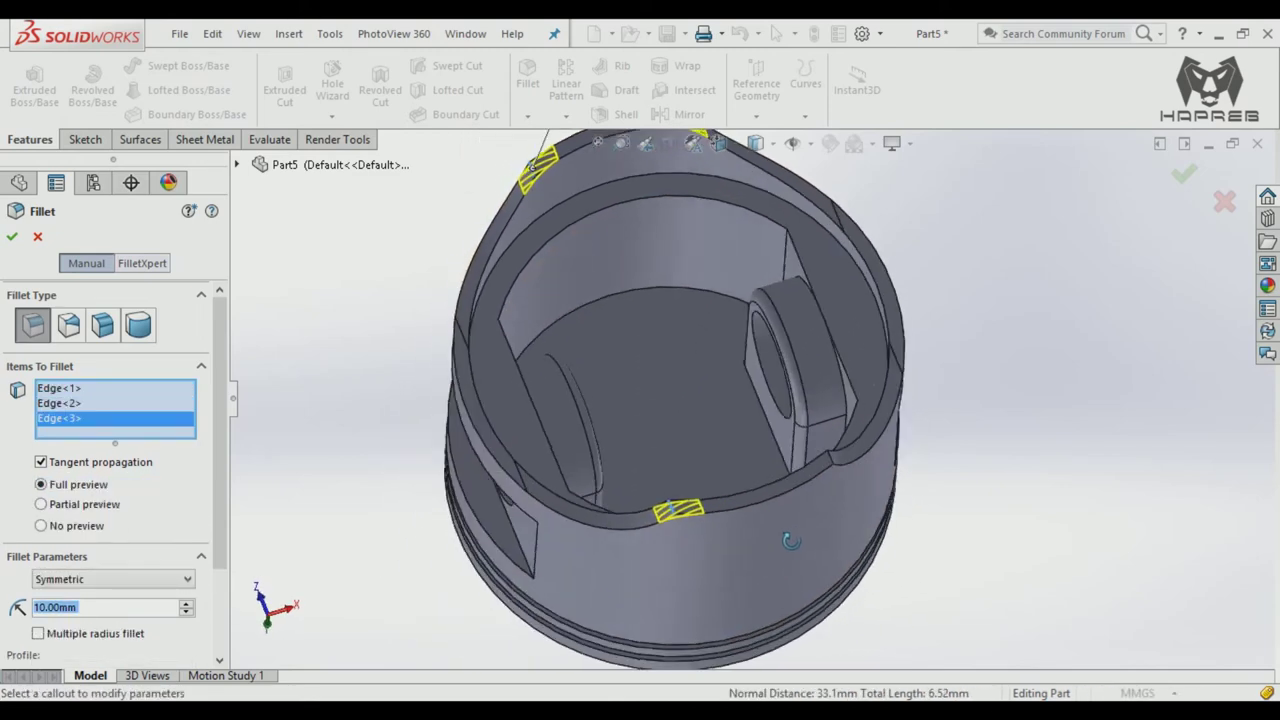
left_click(842, 456)
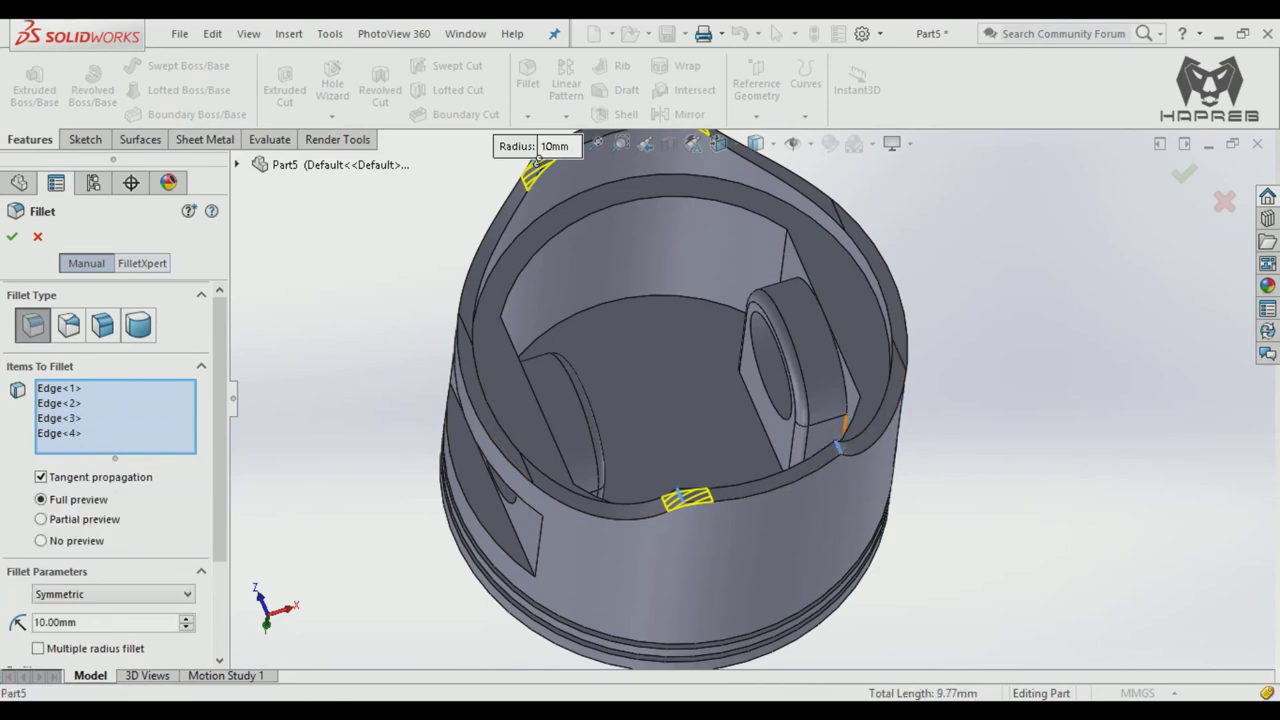
middle_click_drag(846, 462, 916, 556)
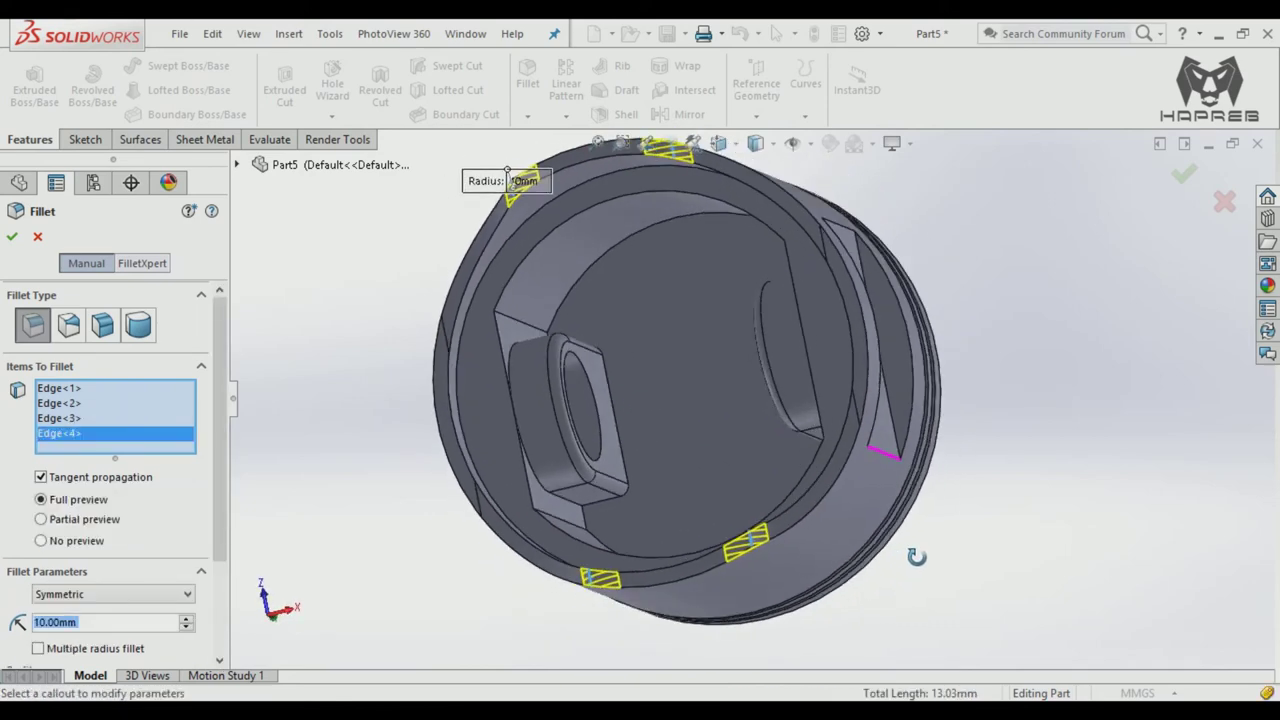
left_click(13, 233)
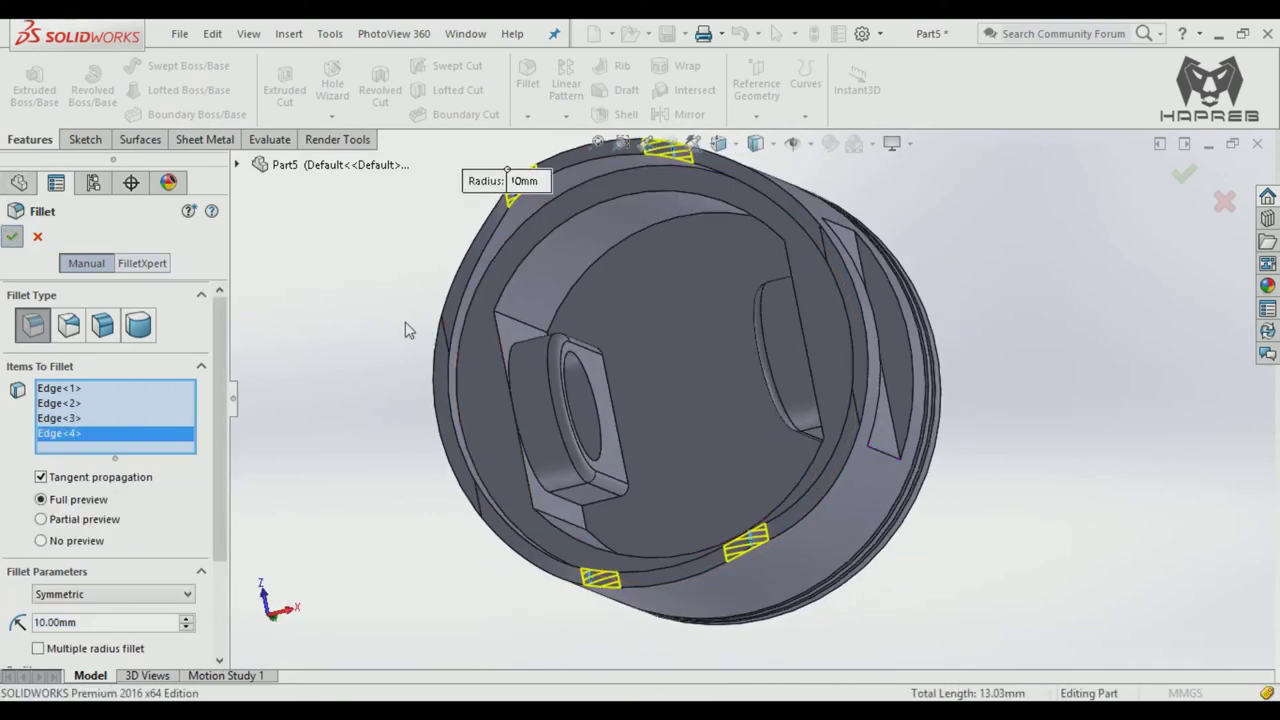
mouse_move(400, 323)
middle_mouse_down()
mouse_move(423, 346)
mouse_move(391, 497)
mouse_move(320, 542)
mouse_move(329, 443)
mouse_move(347, 596)
middle_mouse_up()
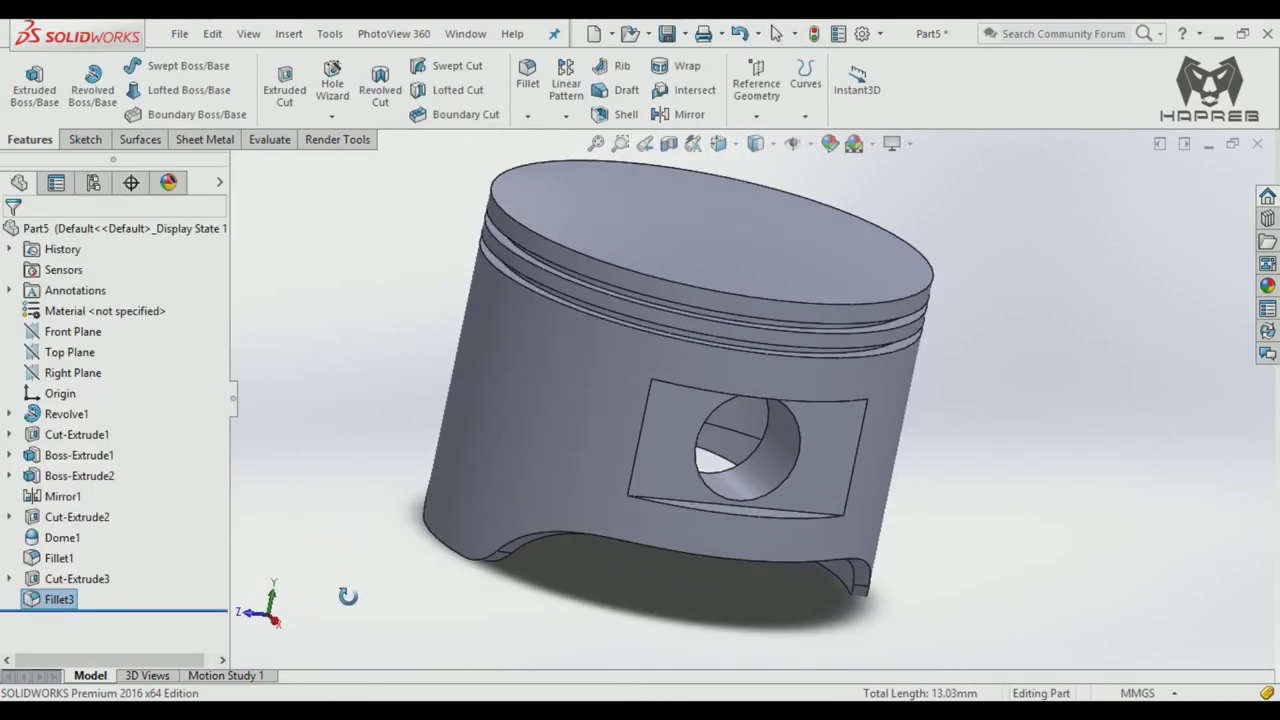
Step: Start a Front Plane sketch with a vertical centerline from the origin
left_click(62, 335)
left_click(76, 310)
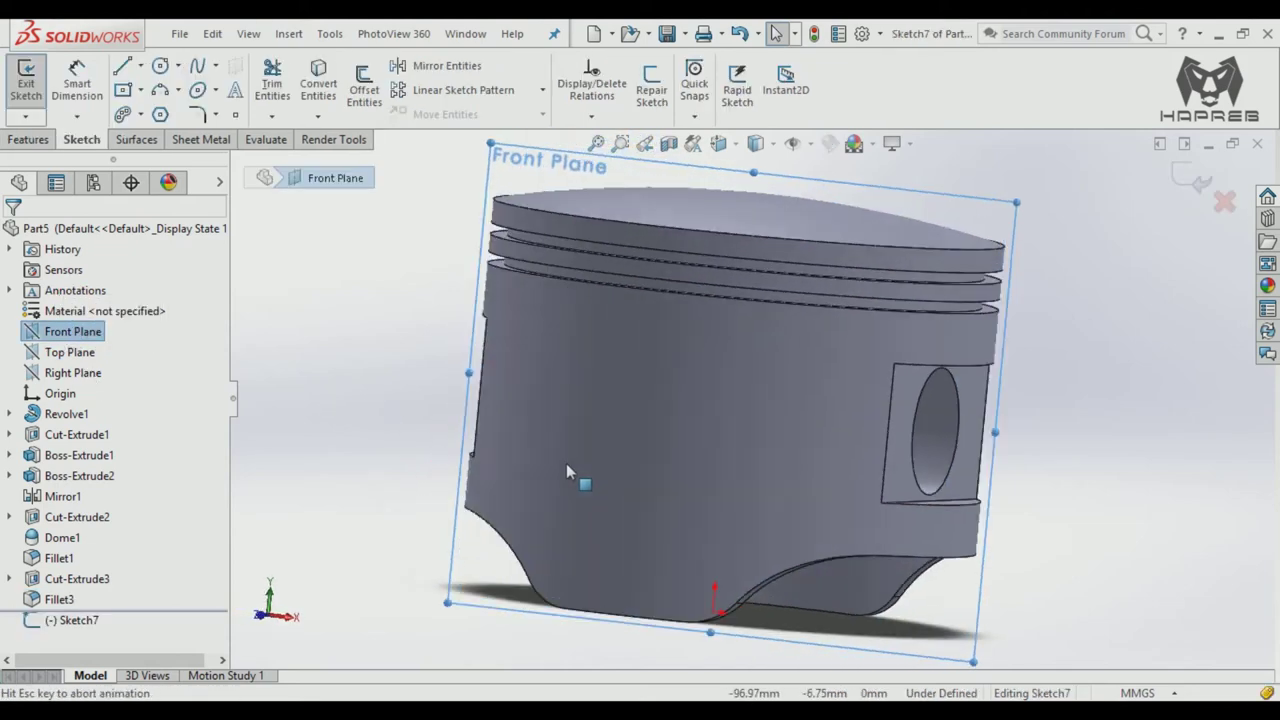
left_click(141, 66)
left_click(177, 111)
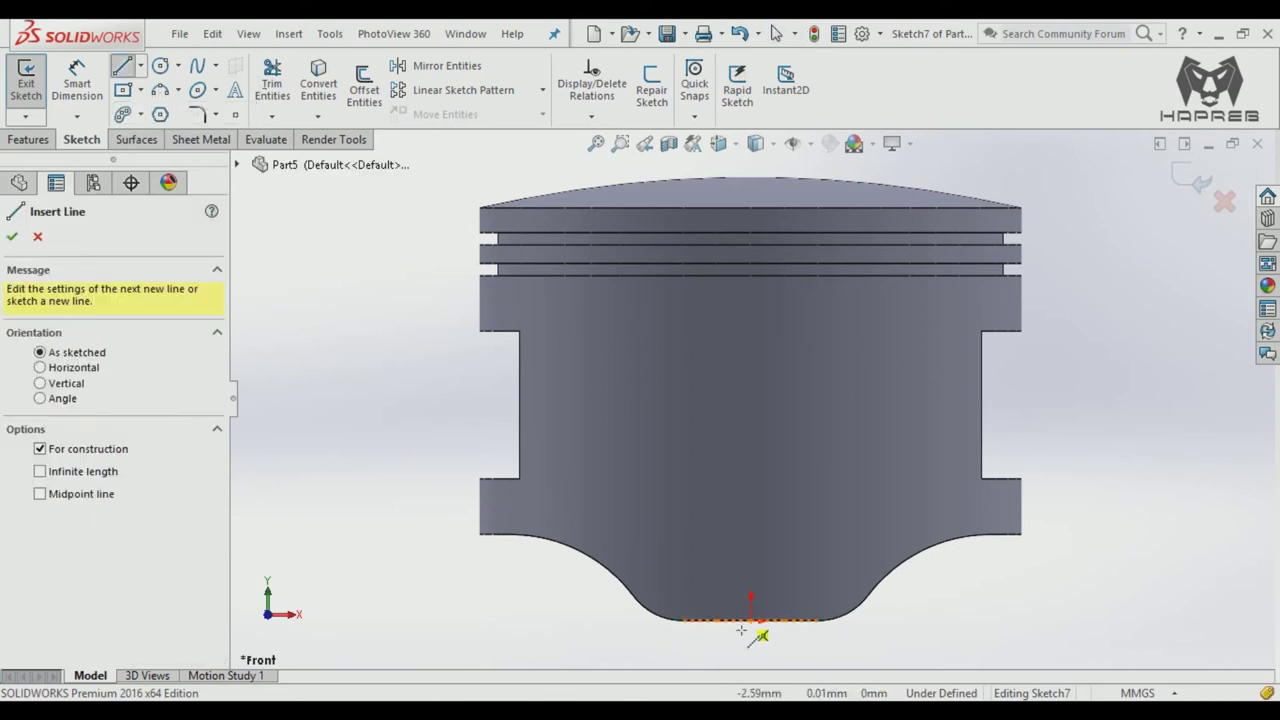
left_click(757, 286)
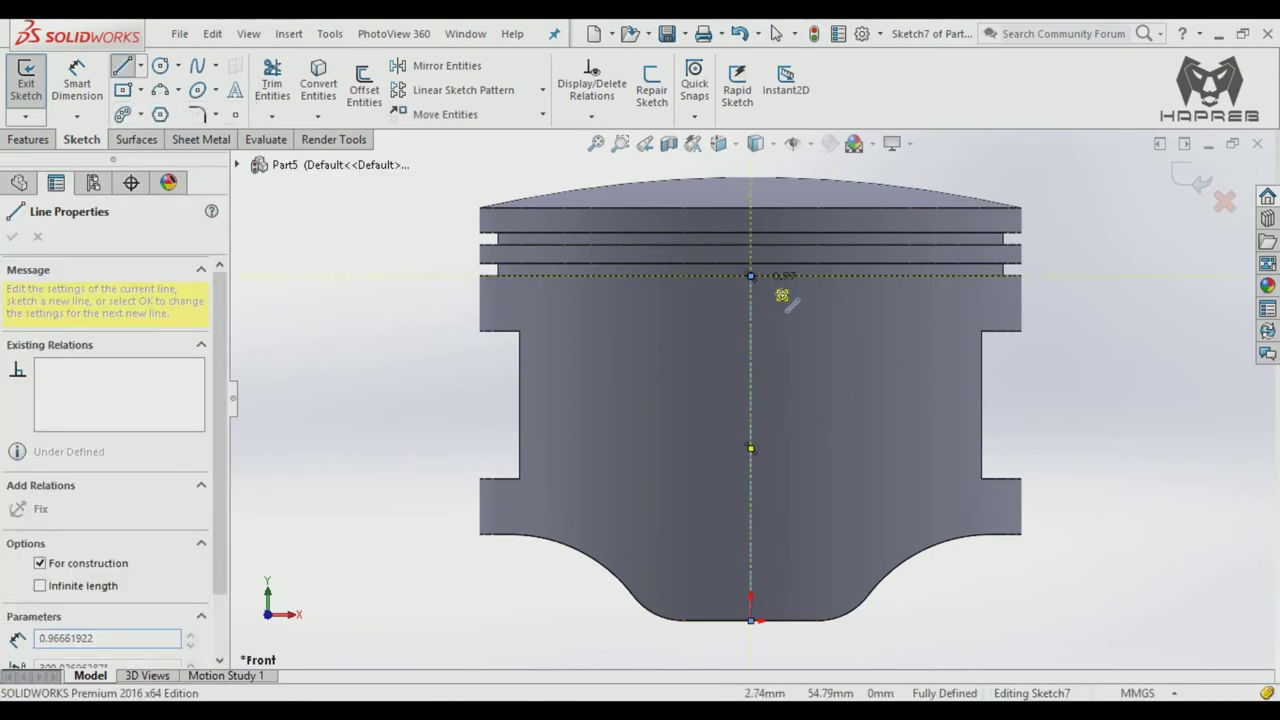
key("Escape")
Step: Add a horizontal centerline spanning the skirt edge to edge, then exit the sketch
left_click(178, 65)
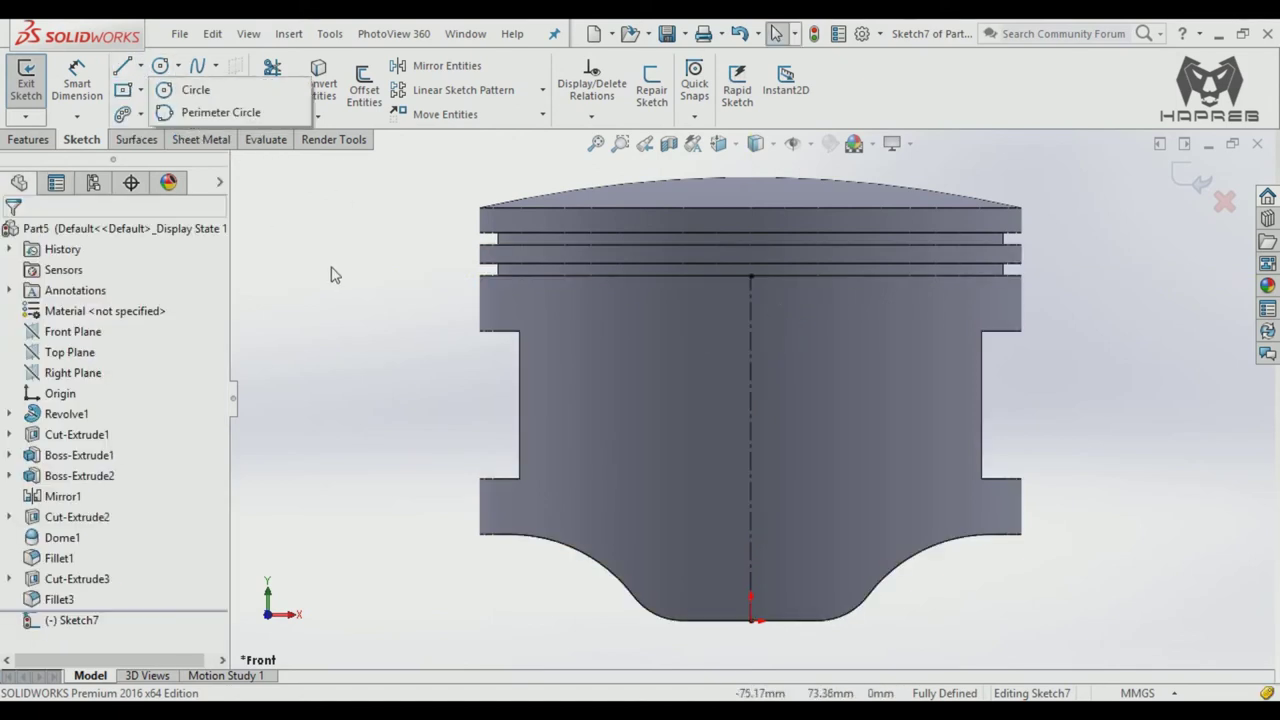
left_click(140, 65)
left_click(180, 109)
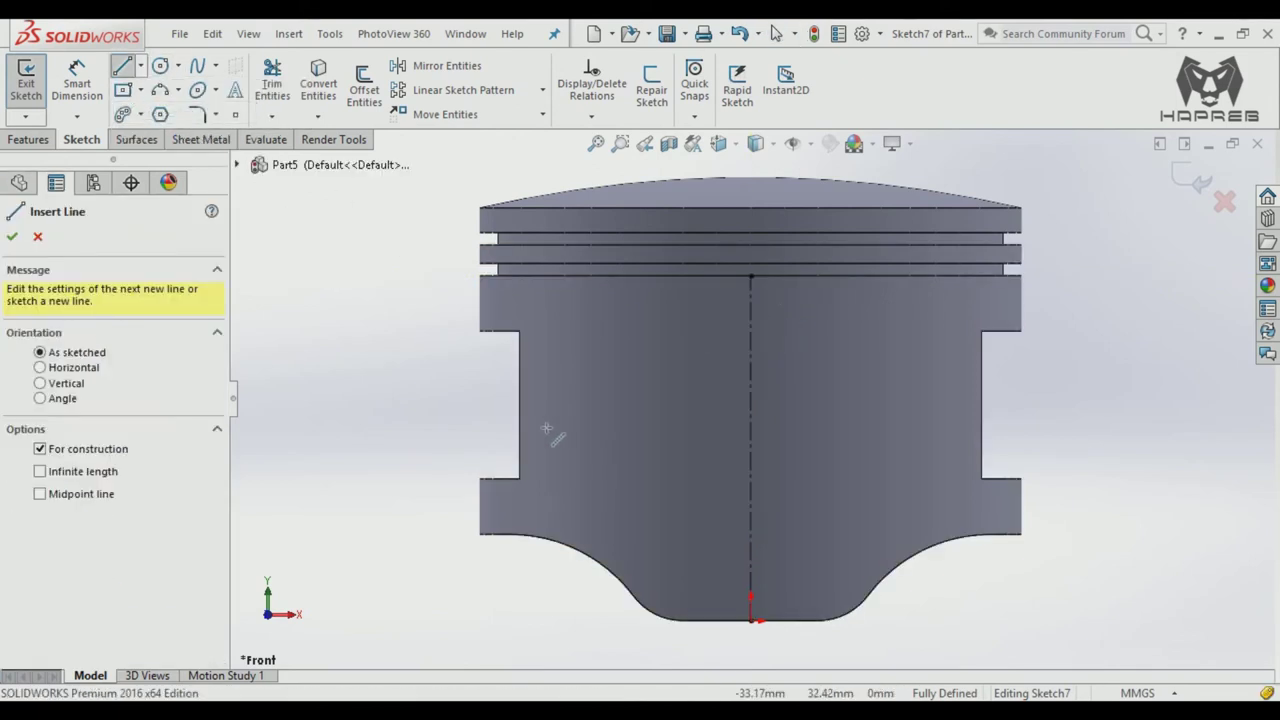
left_click(519, 404)
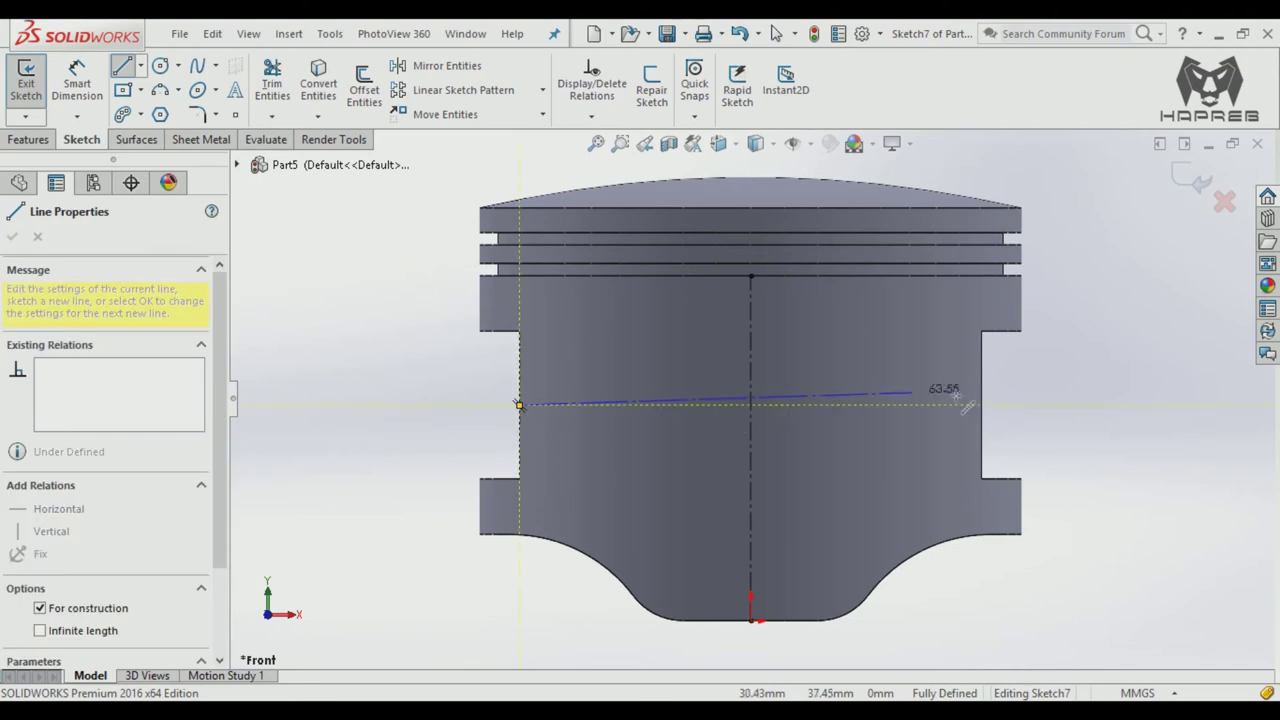
left_click(988, 407)
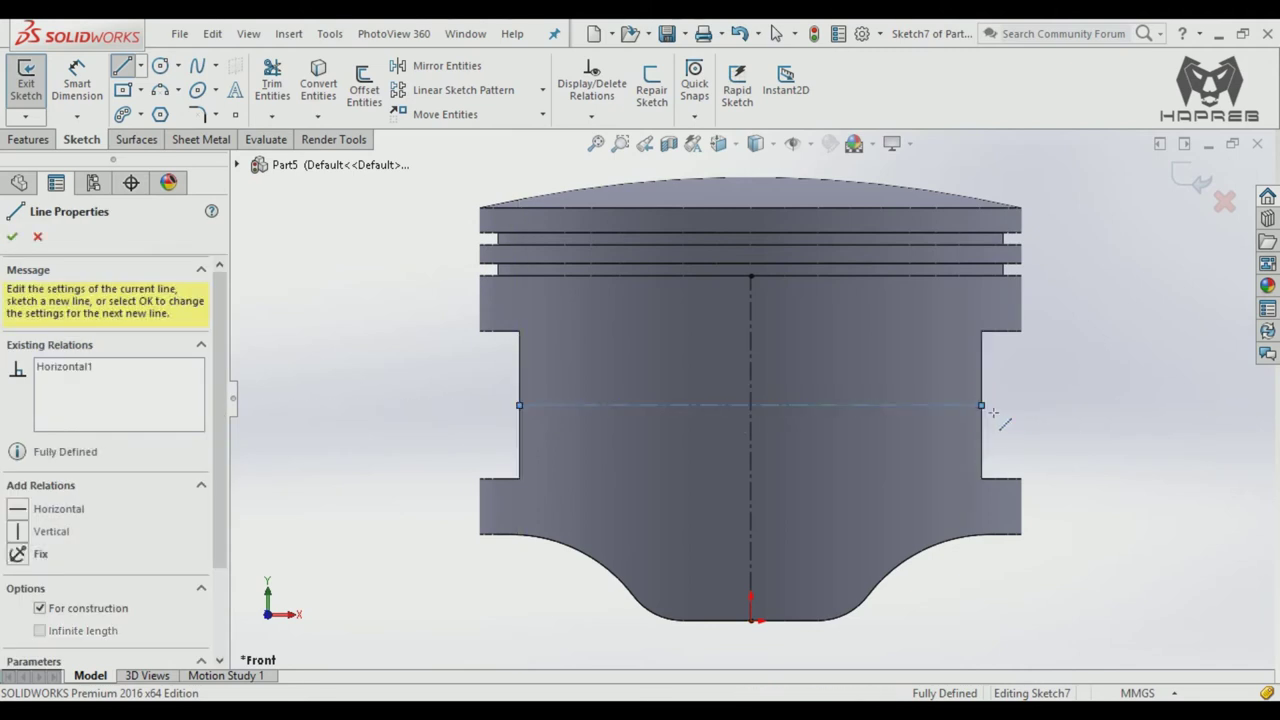
key("Escape")
key("ctrl+b")
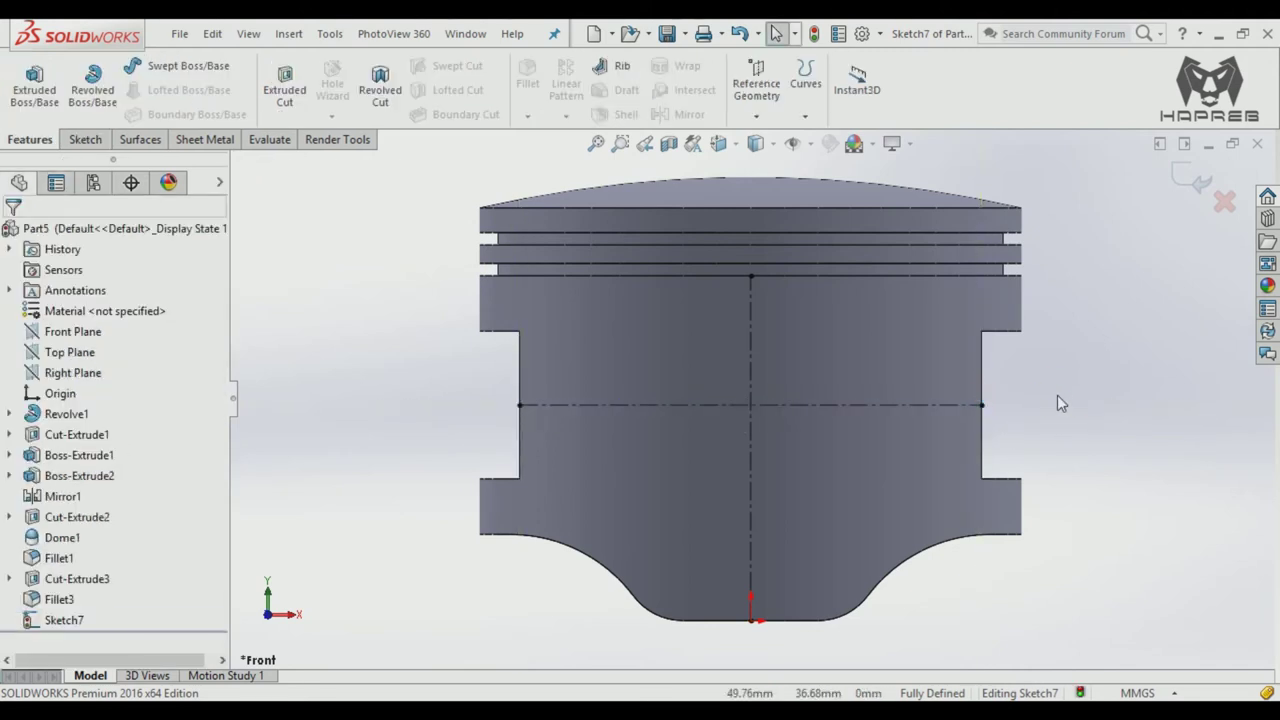
Step: Draw a small center rectangle above the horizontal centerline near the piston's right side
left_click(86, 140)
left_click(122, 89)
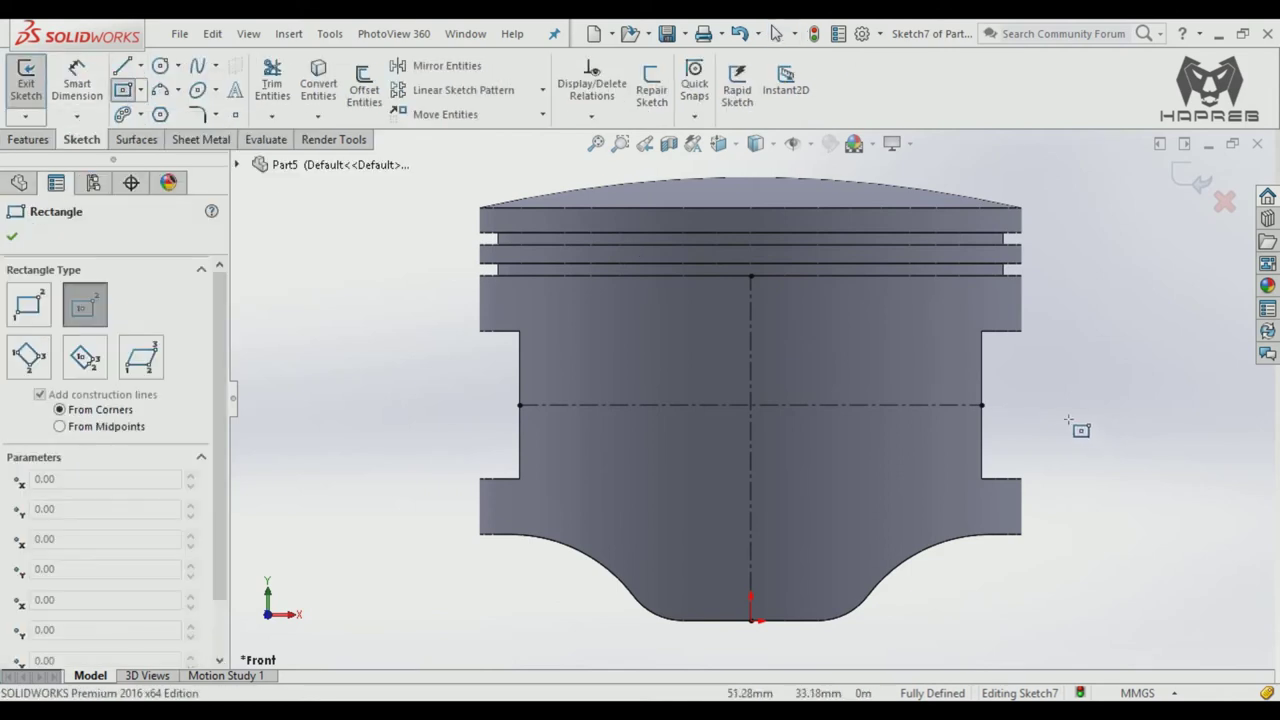
scroll(955, 360, "down", 3)
scroll(1051, 337, "up", 1)
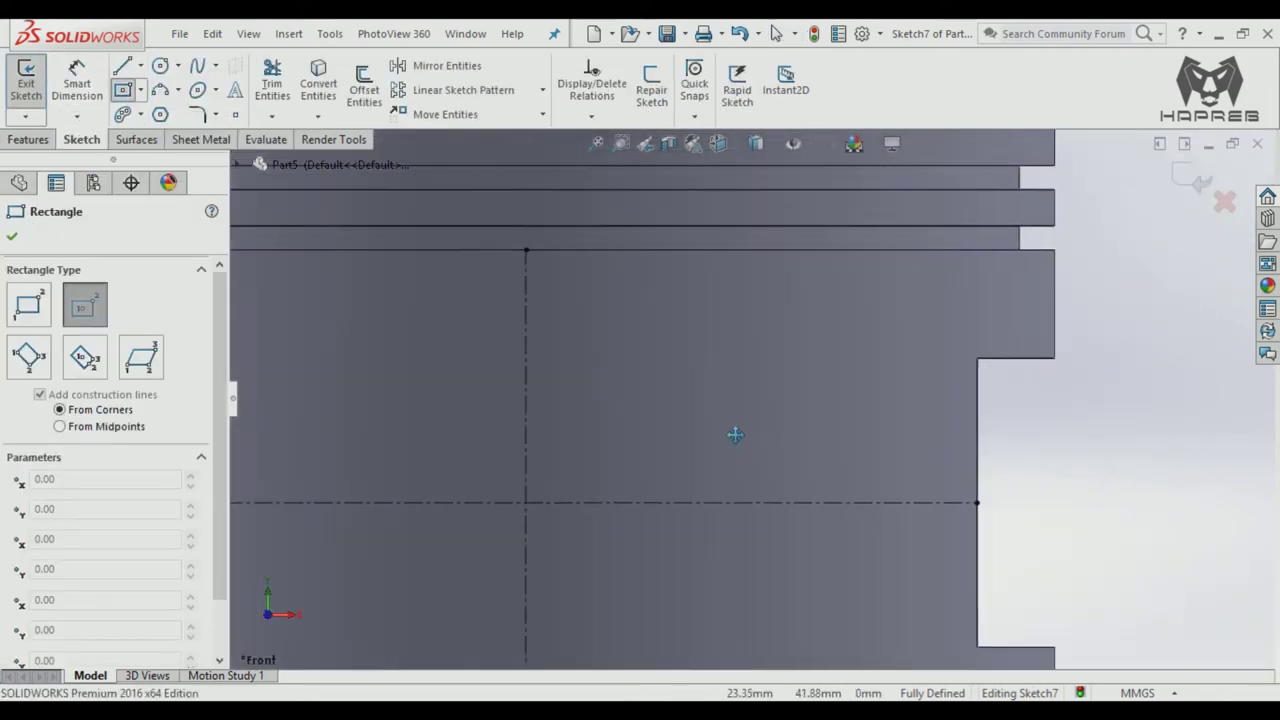
scroll(792, 428, "down", 2)
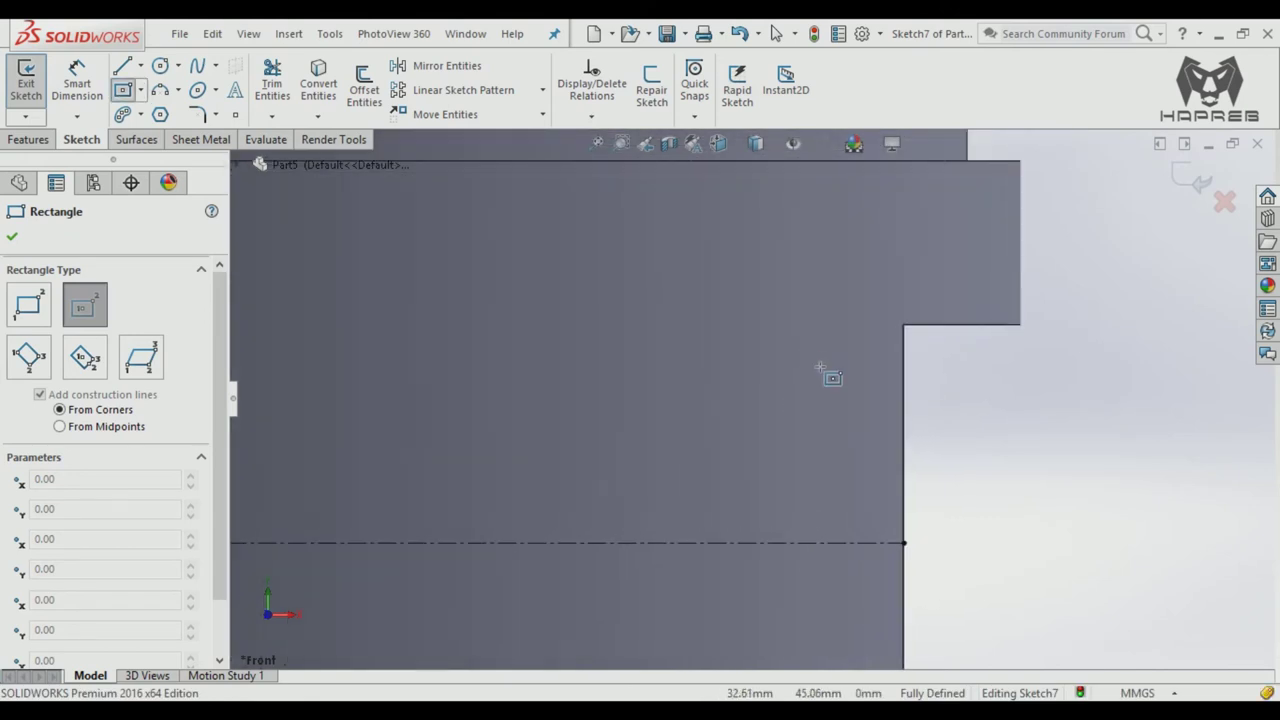
left_click(814, 360)
left_click(844, 334)
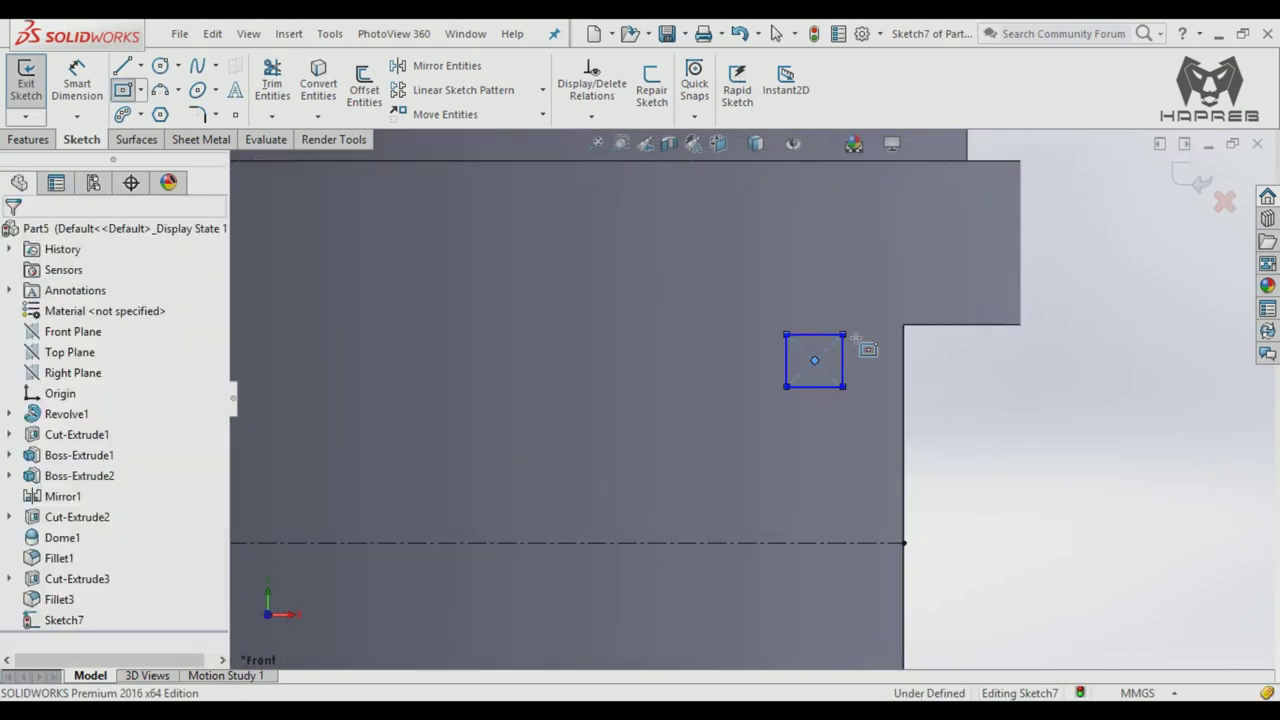
key("Escape")
Step: Dimension the rectangle's width and height to 2 mm each, making a 2 × 2 mm square
left_click(77, 85)
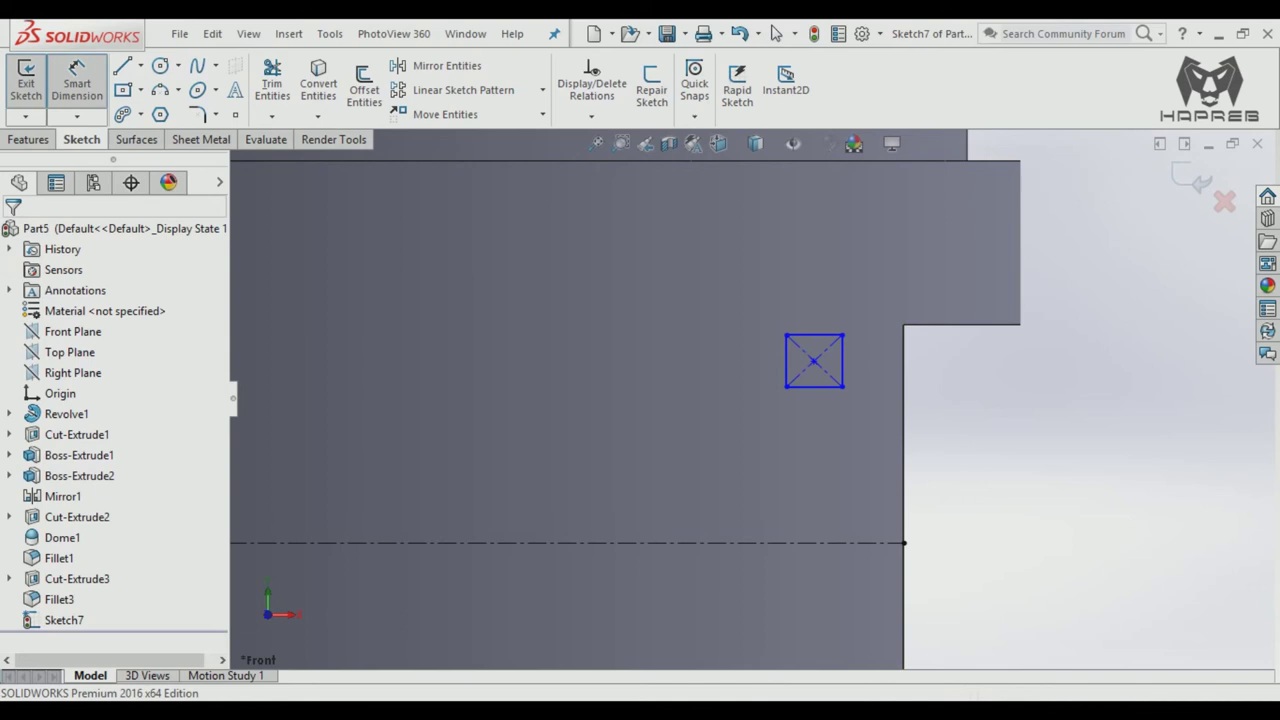
left_click(806, 335)
left_click(805, 290)
type("2")
key("Return")
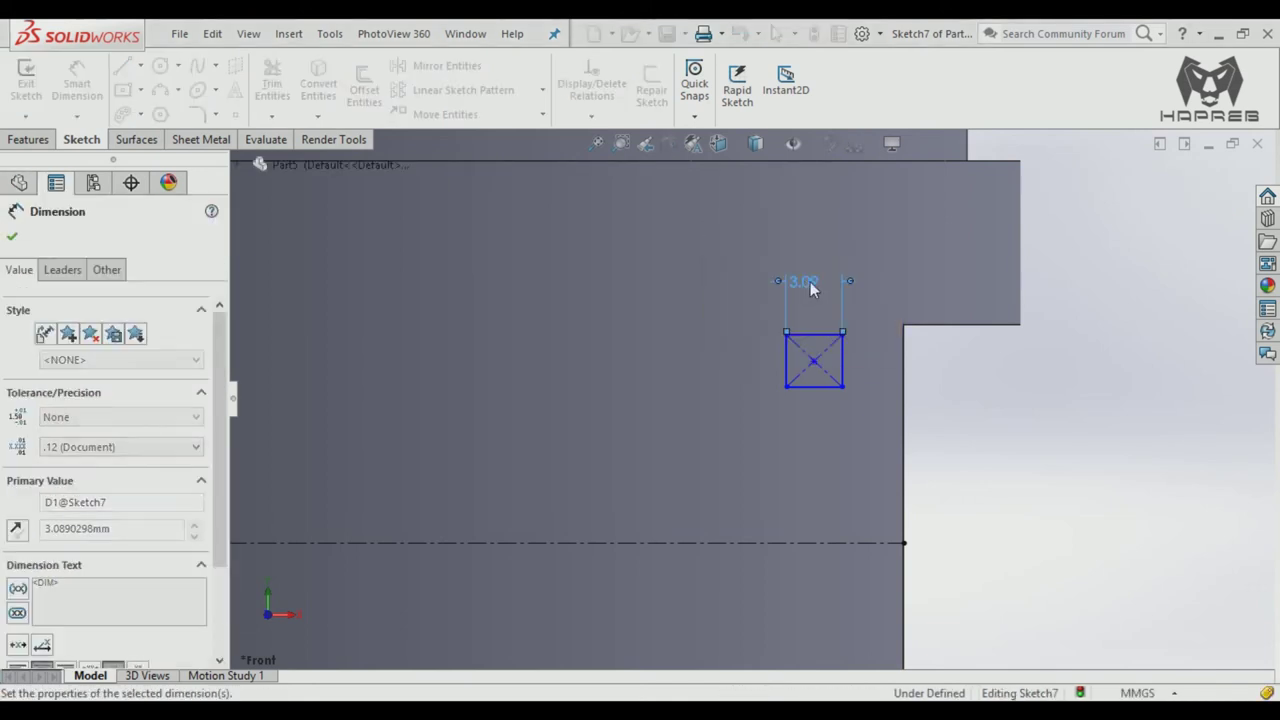
left_click(786, 355)
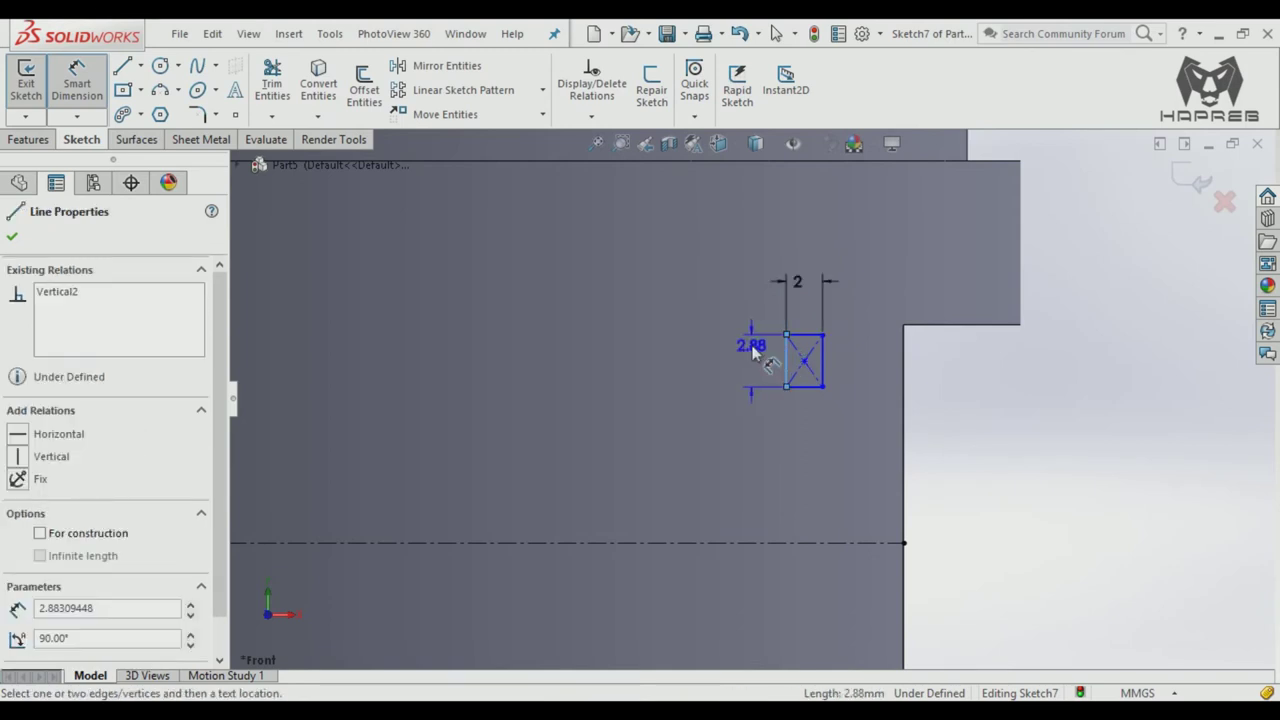
left_click(750, 348)
type("2.00mm")
key("Return")
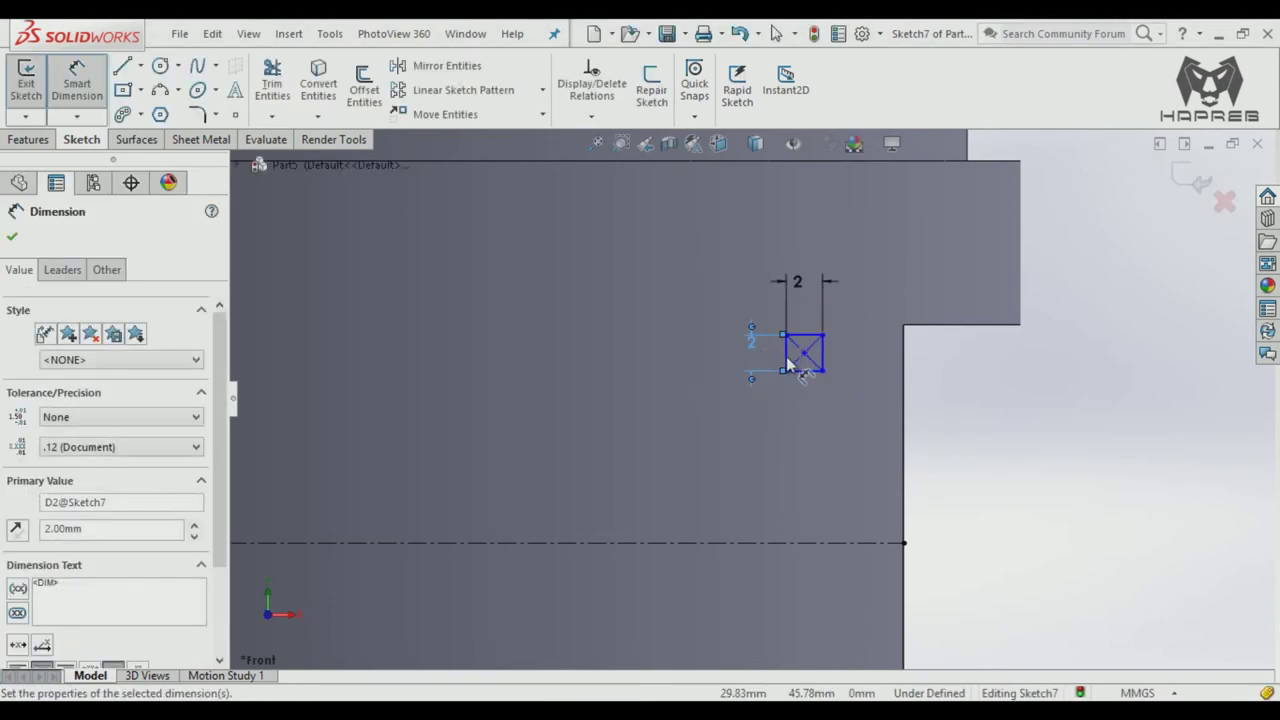
scroll(880, 357, "down", 2)
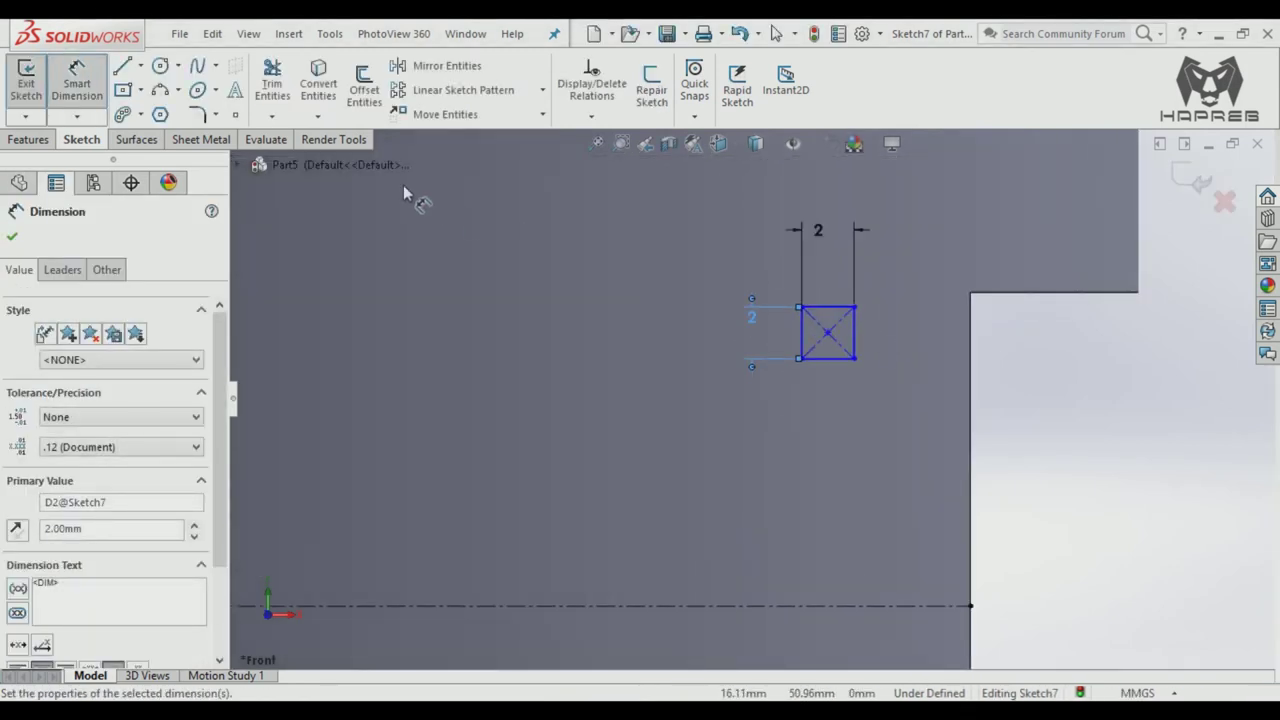
left_click(204, 115)
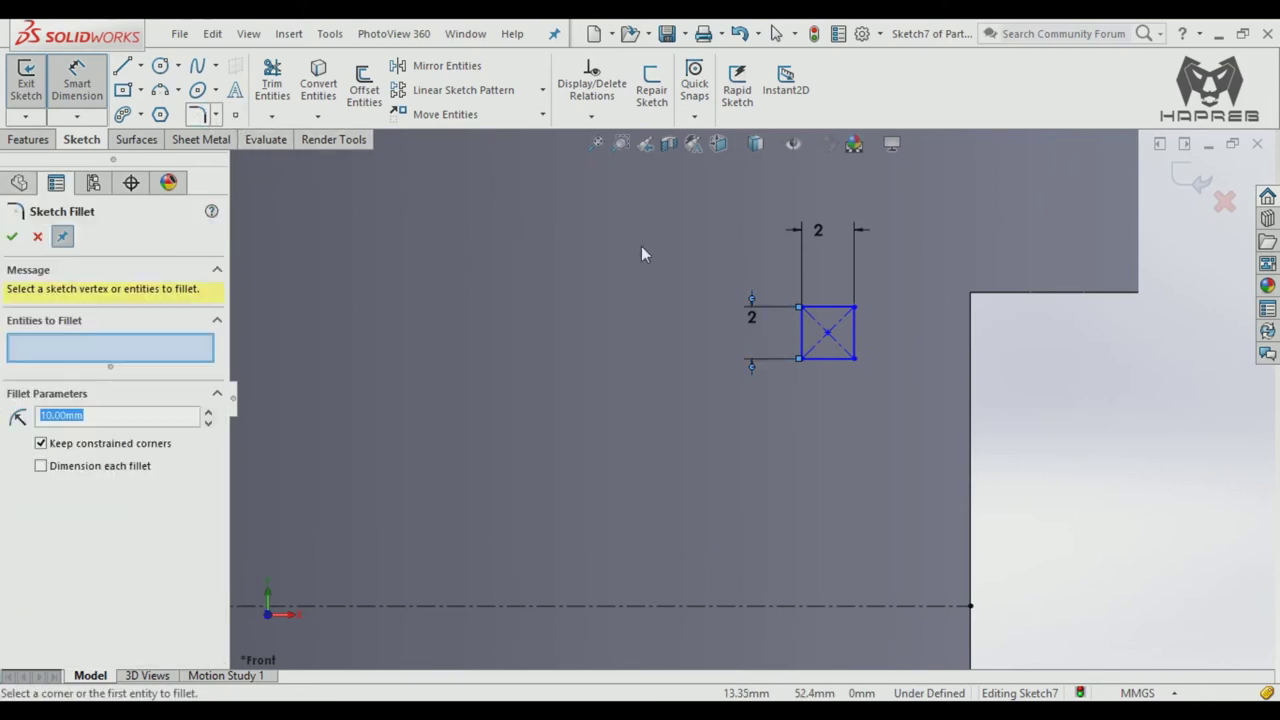
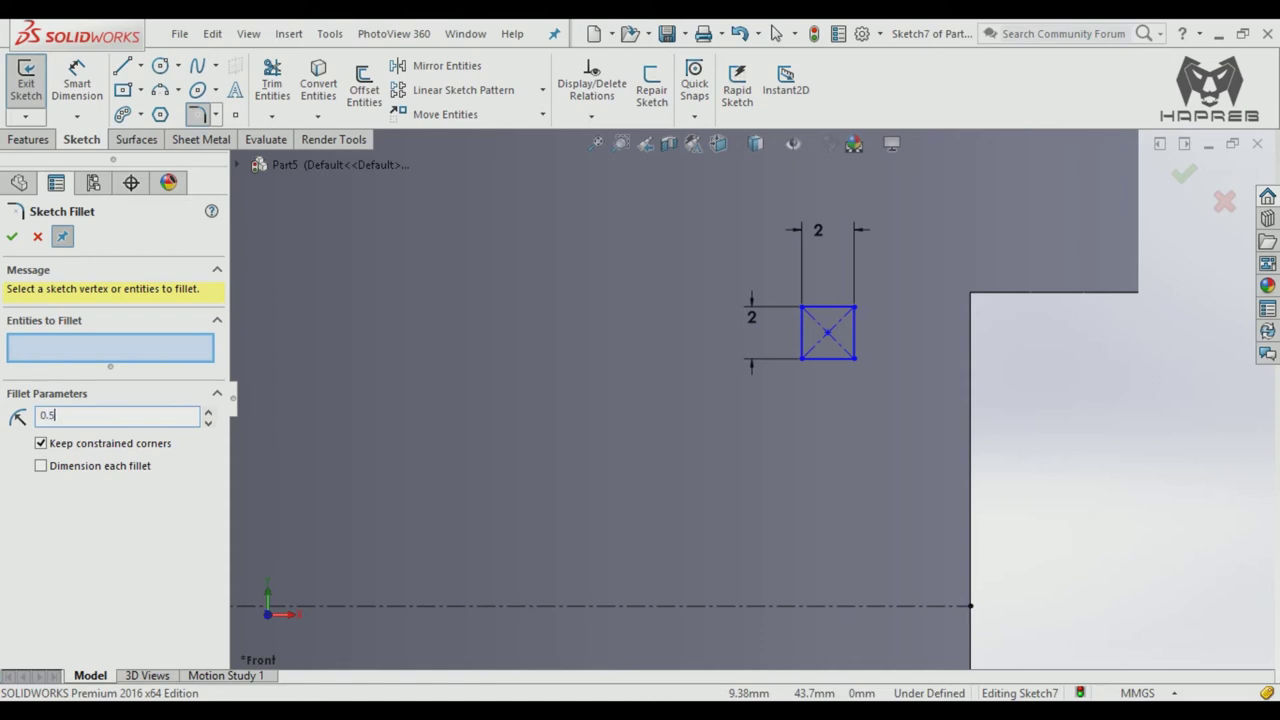
Step: Fillet all four corners of the 2 mm square with a 0.5 mm radius
left_click(855, 307)
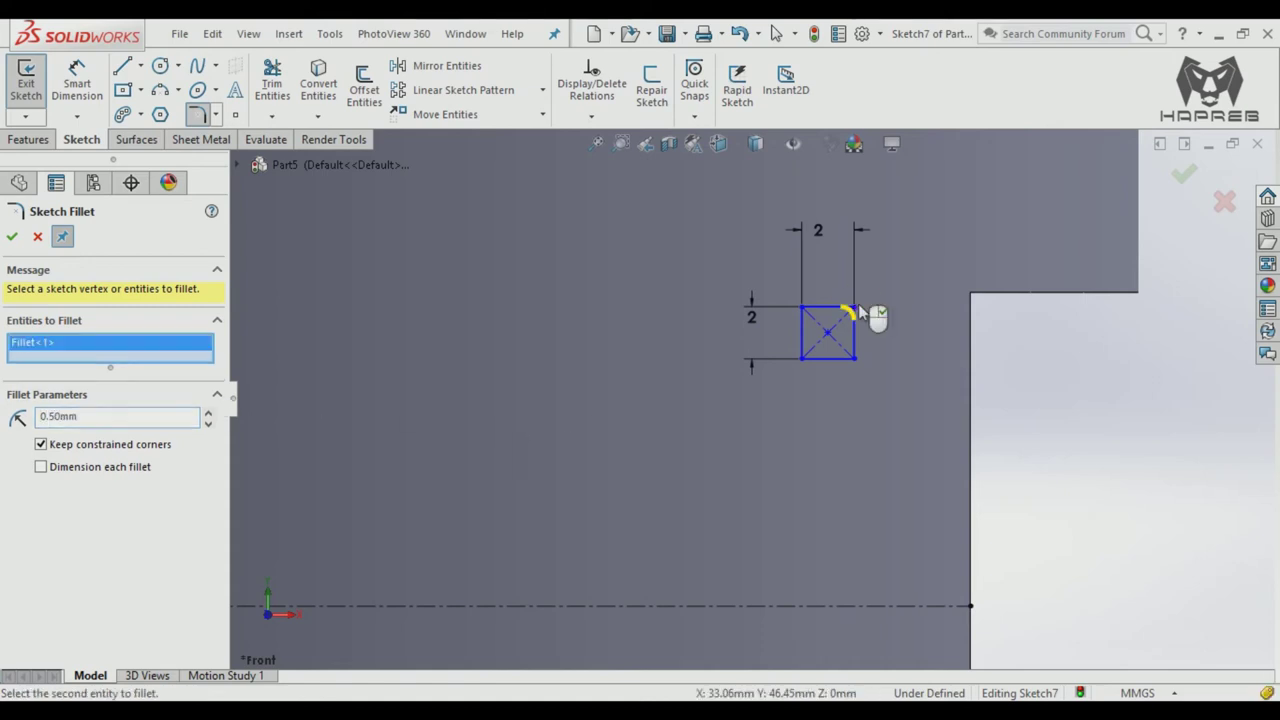
left_click(802, 307)
left_click(853, 357)
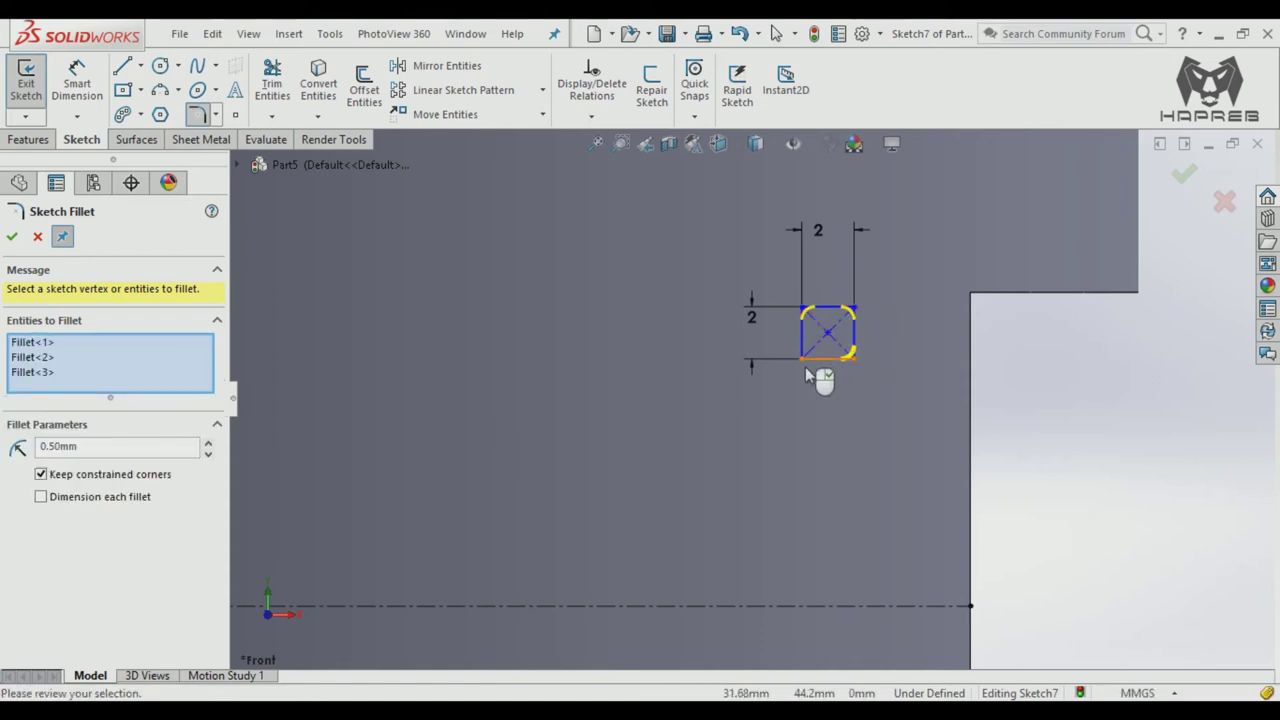
left_click(802, 357)
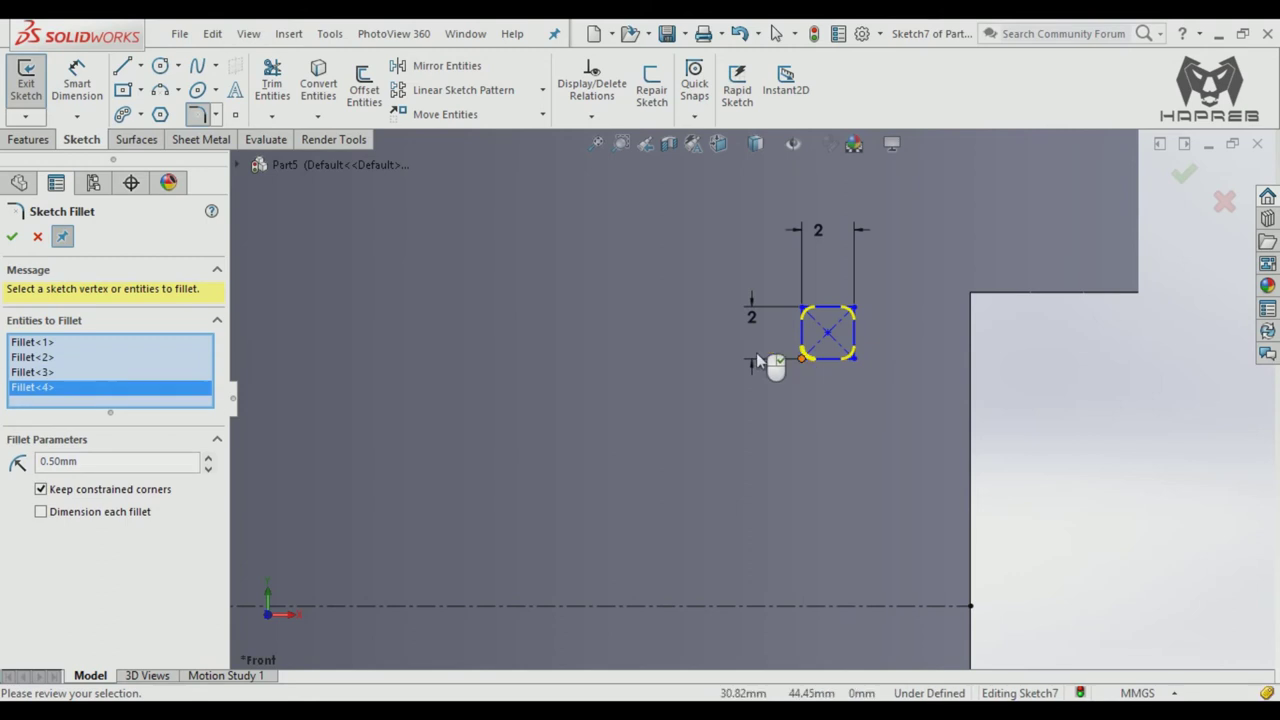
left_click(12, 237)
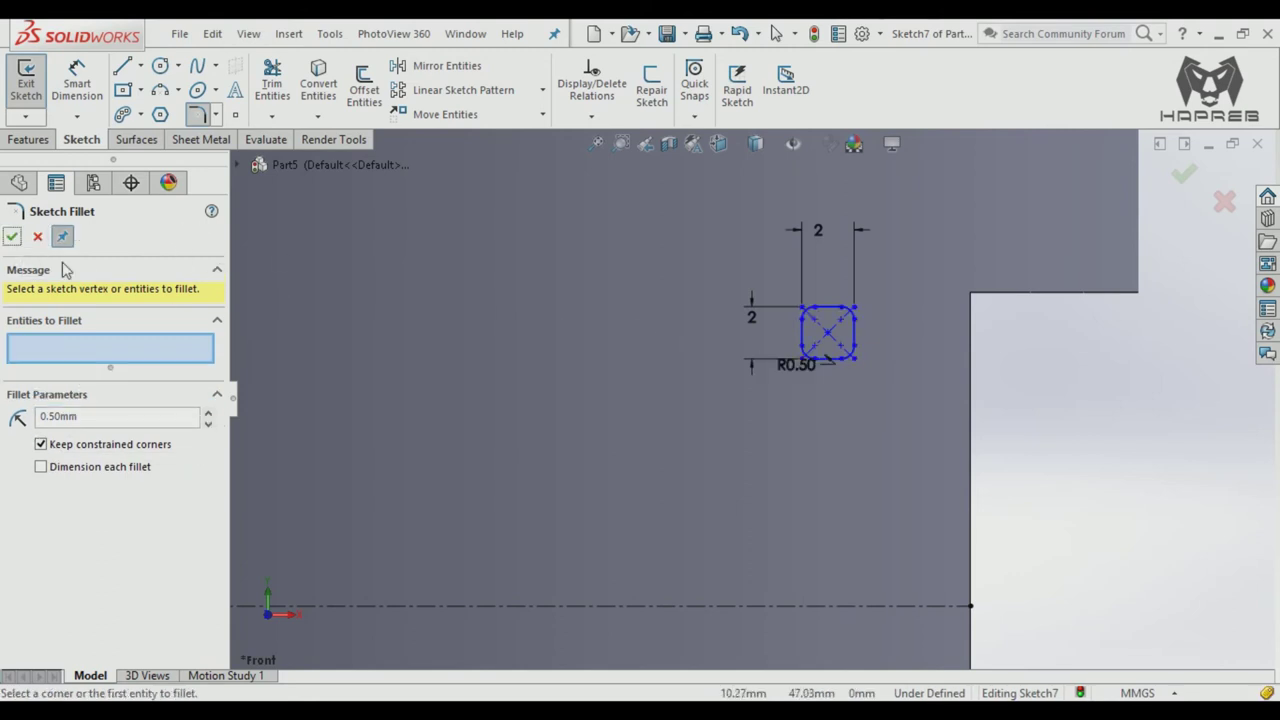
left_click(20, 236)
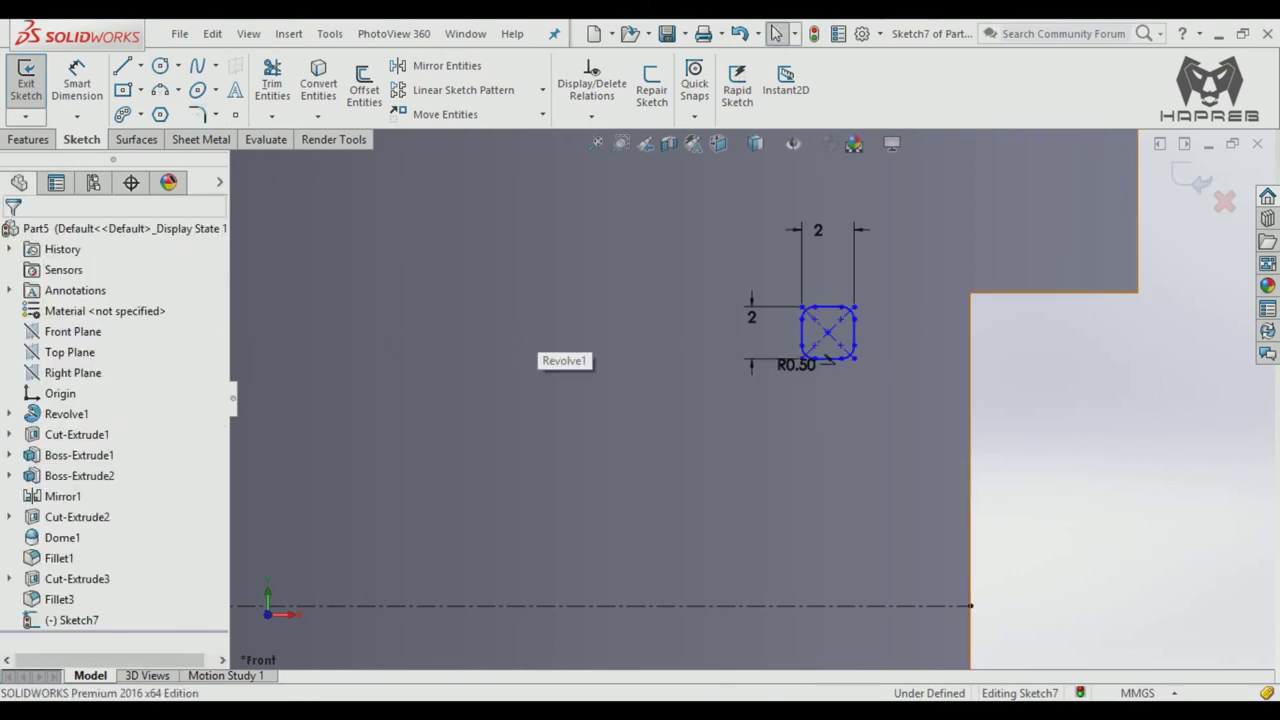
Step: Inspect the filleted square in a tilted view, then return to front view centred on it
scroll(598, 299, "up", 2)
scroll(600, 299, "up", 5)
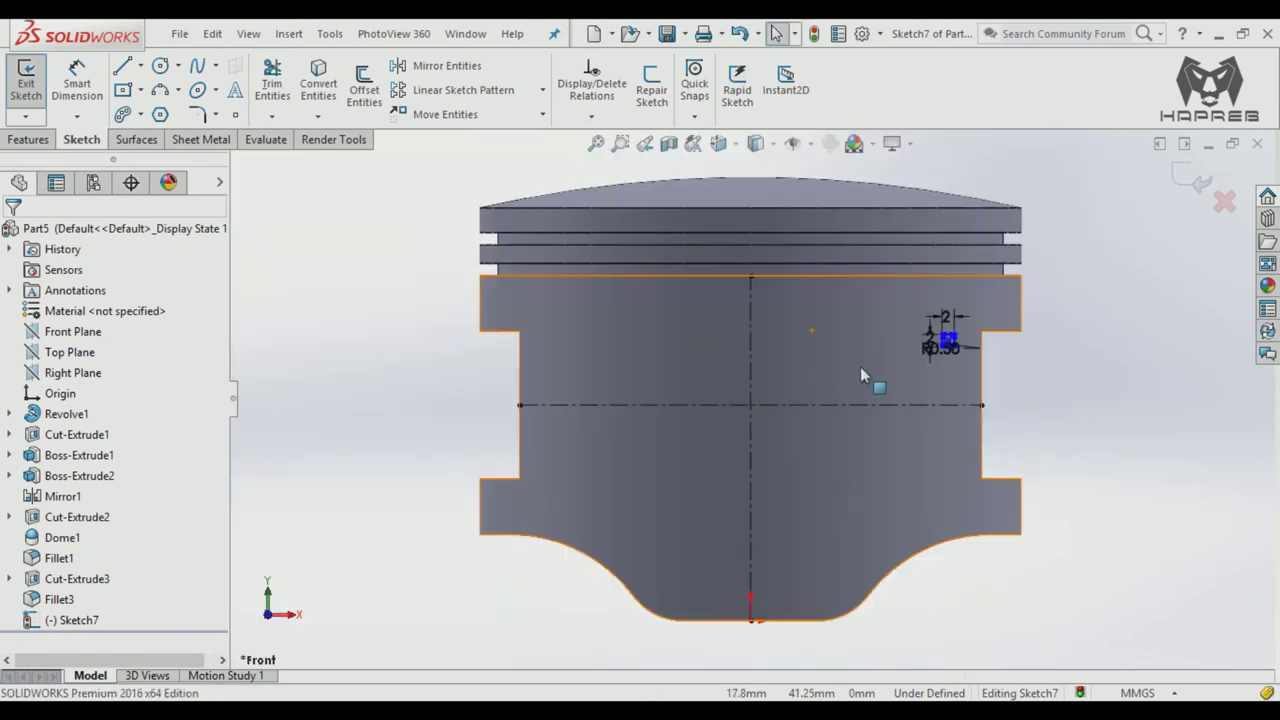
key("Up")
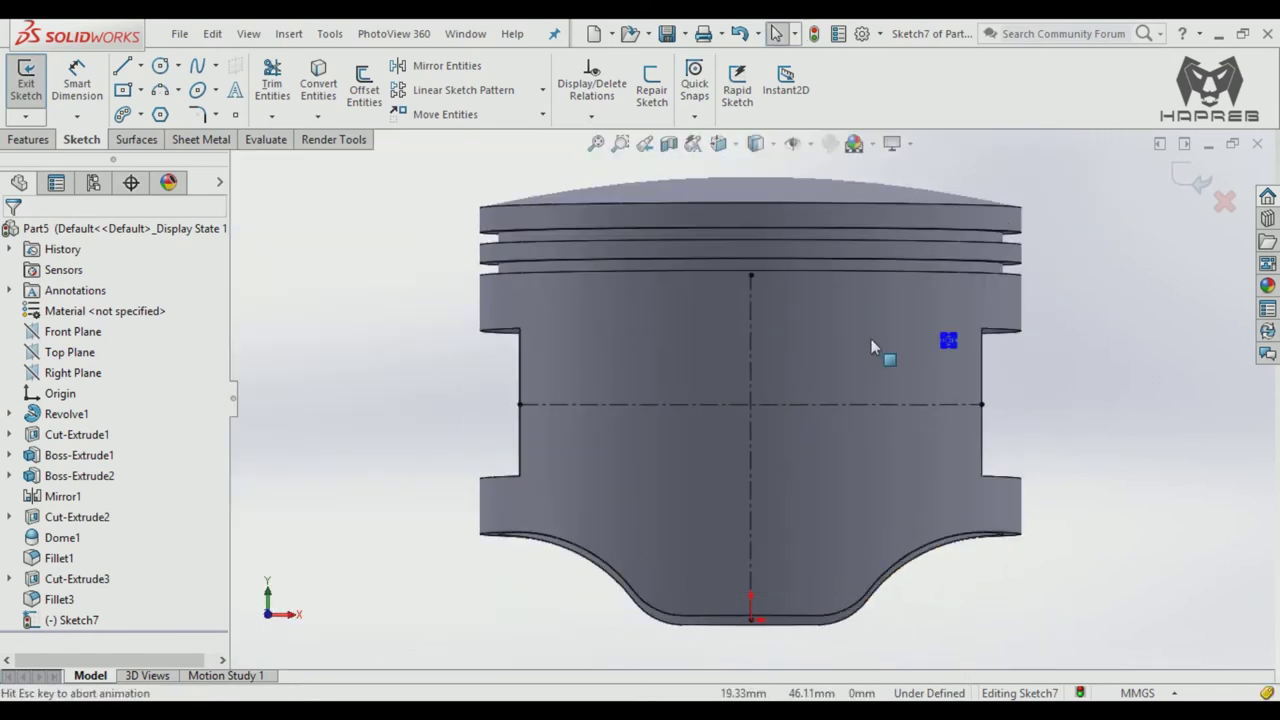
scroll(911, 370, "down", 3)
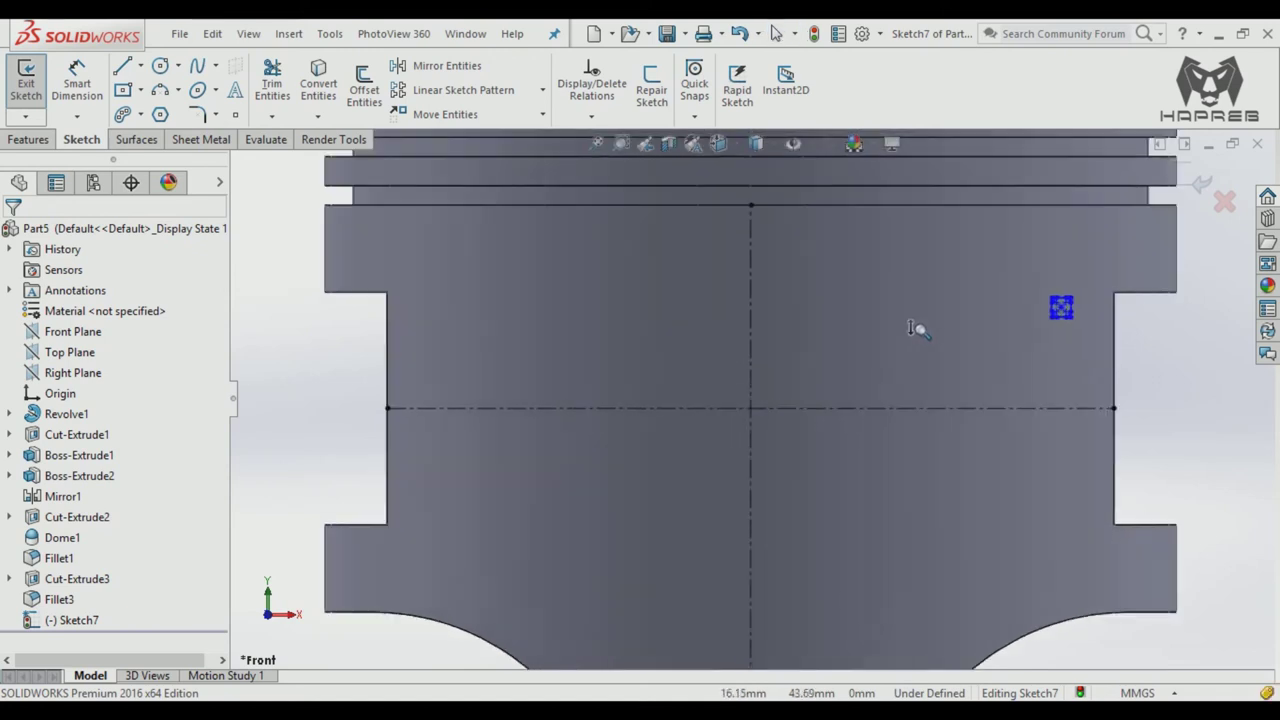
scroll(925, 420, "down", 2)
scroll(918, 380, "down", 1)
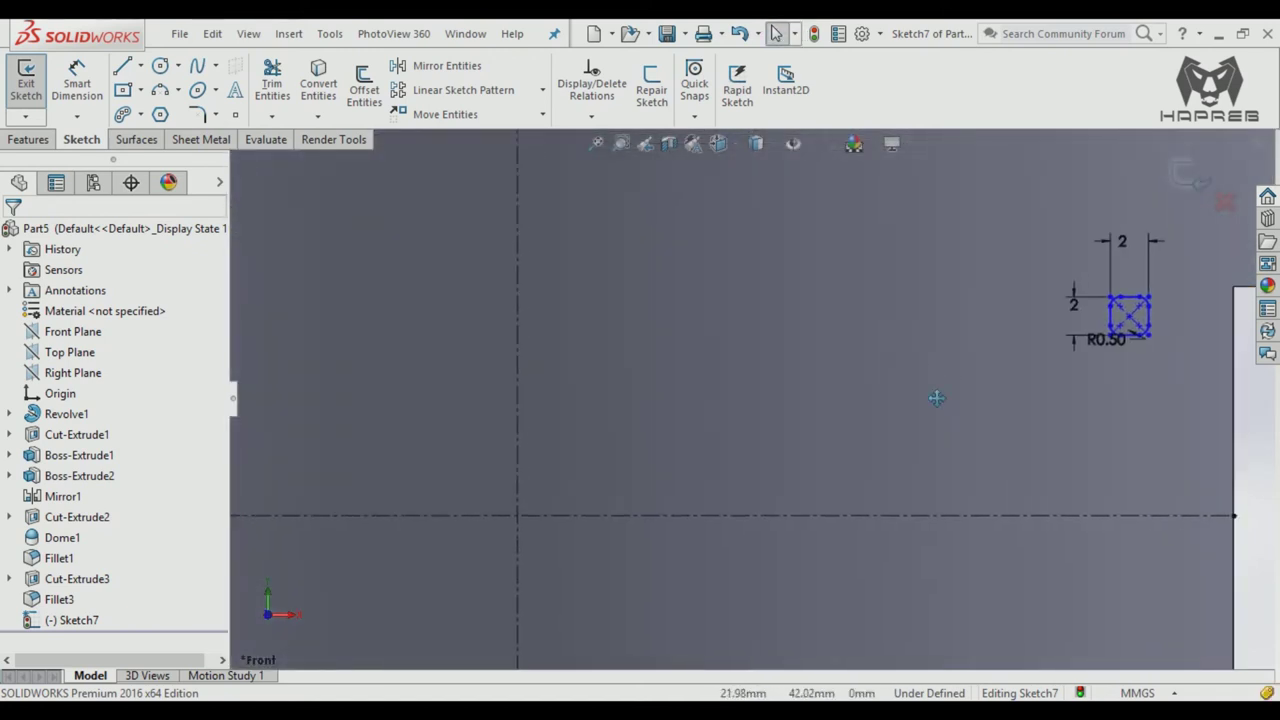
middle_click_drag(936, 398, 901, 379)
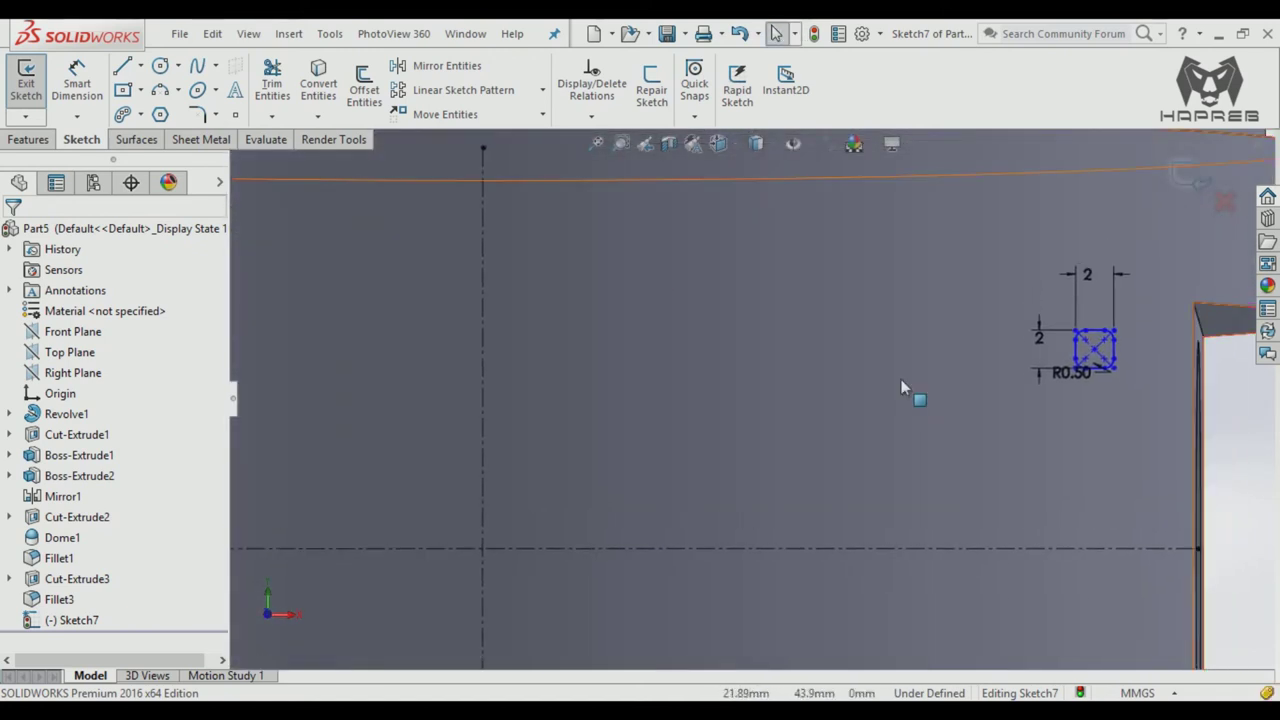
key("ctrl+1")
scroll(955, 335, "down", 3)
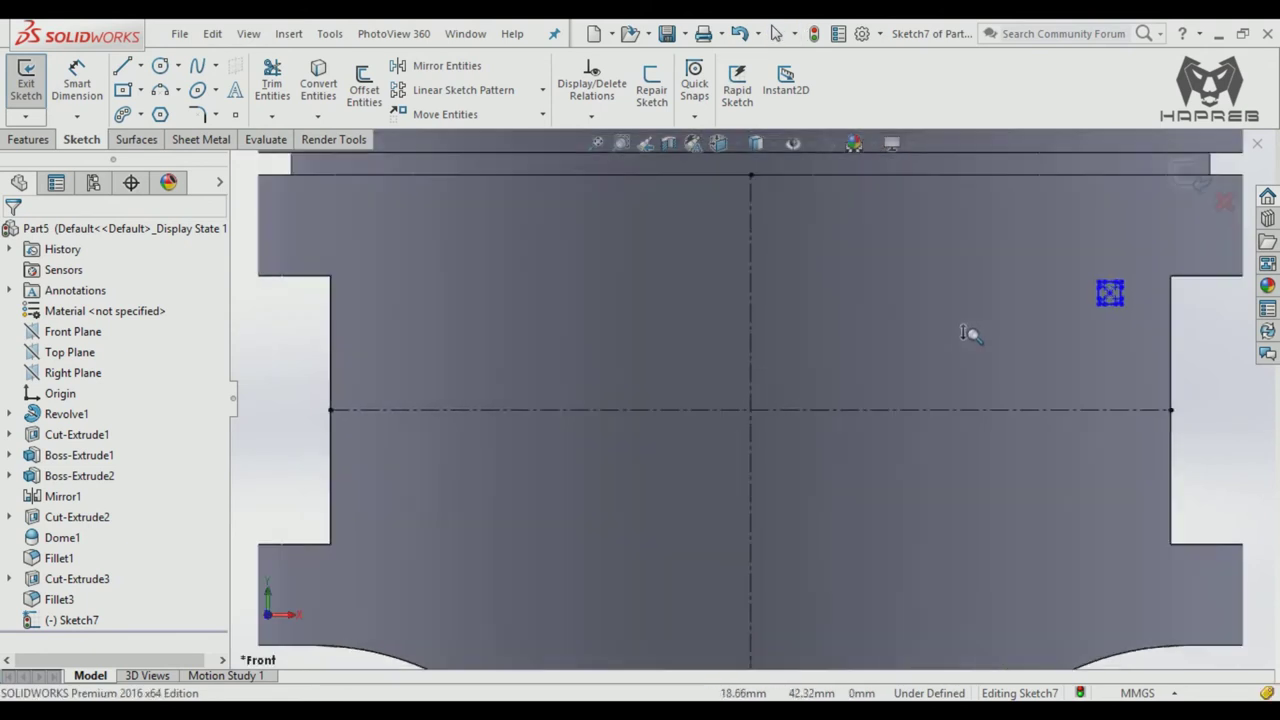
scroll(967, 333, "down", 1)
mouse_move(1015, 349)
middle_mouse_down("ctrl")
mouse_move(826, 440)
mouse_move(700, 471)
middle_mouse_up("ctrl")
middle_click_drag(766, 437, 760, 395, "shift")
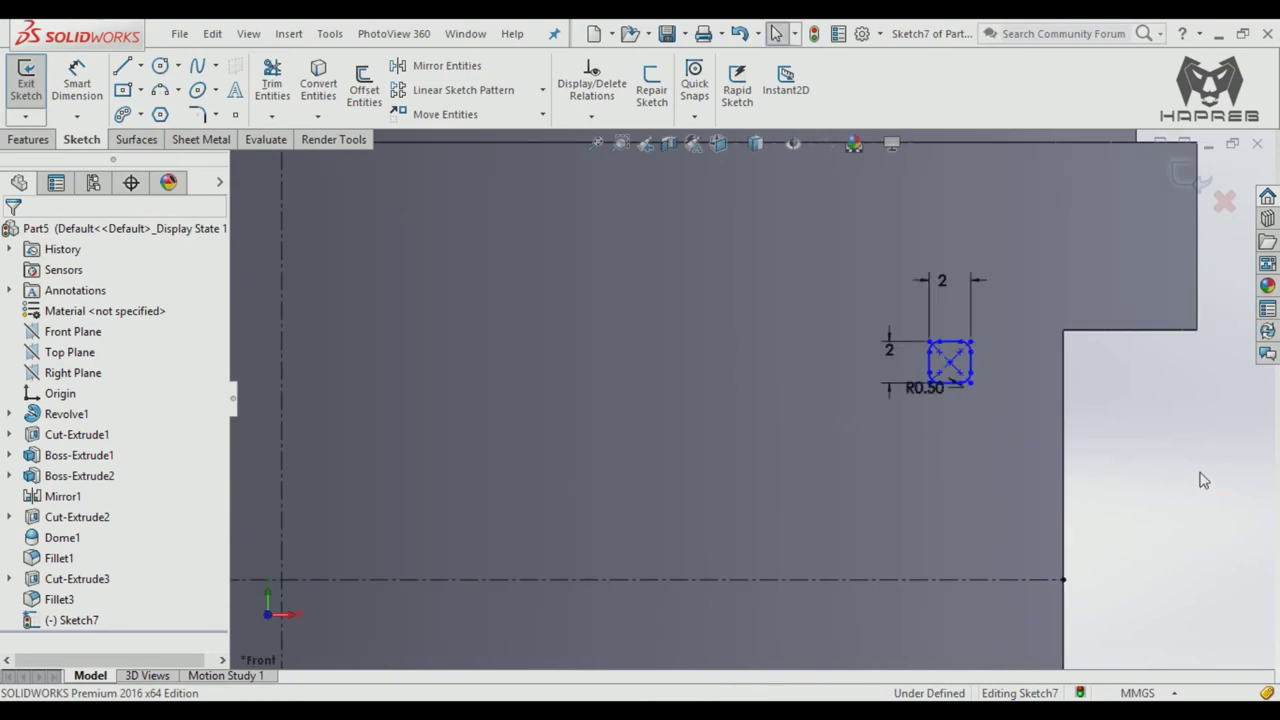
Step: Dimension the square's centre 11 mm above the horizontal centreline
left_click(86, 97)
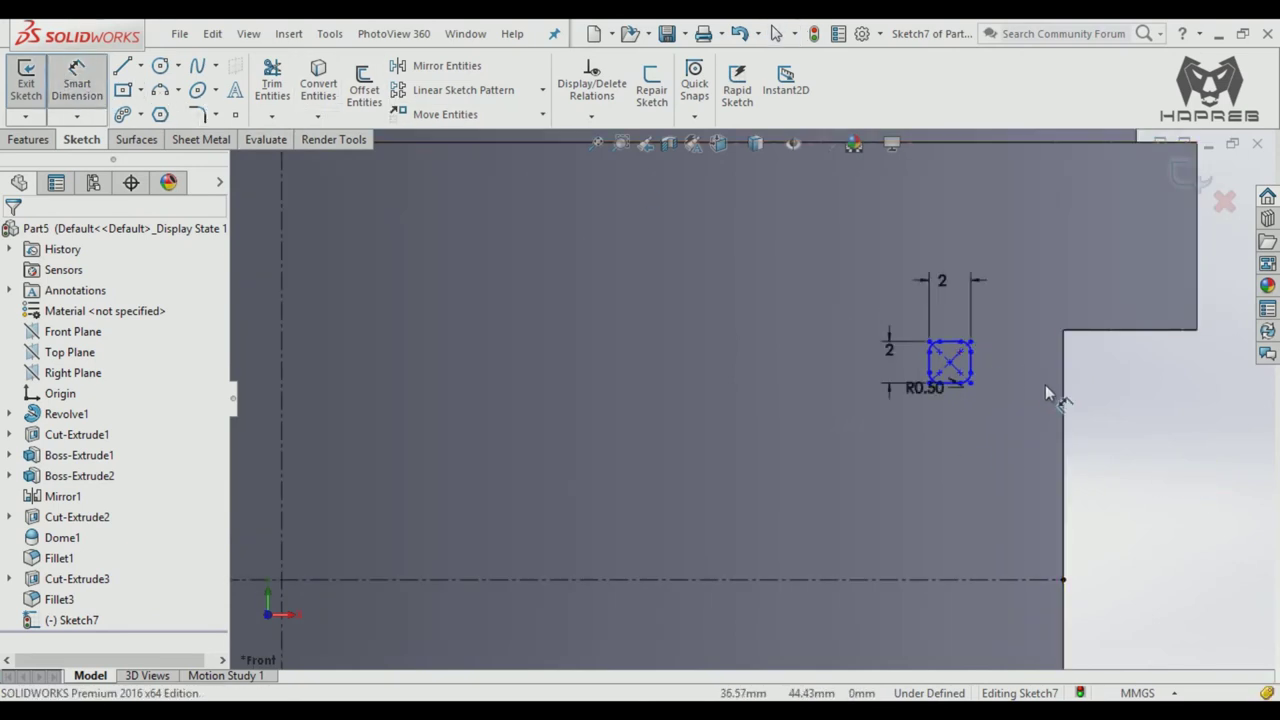
left_click(950, 363)
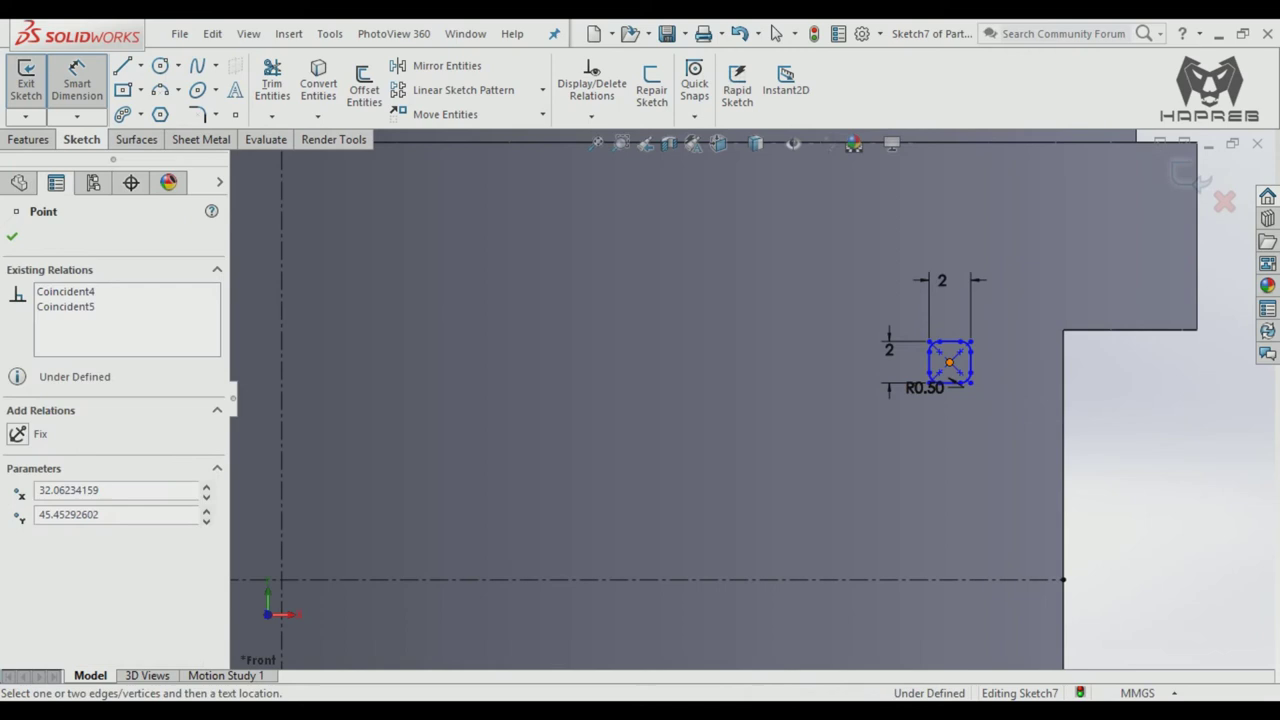
left_click(960, 579)
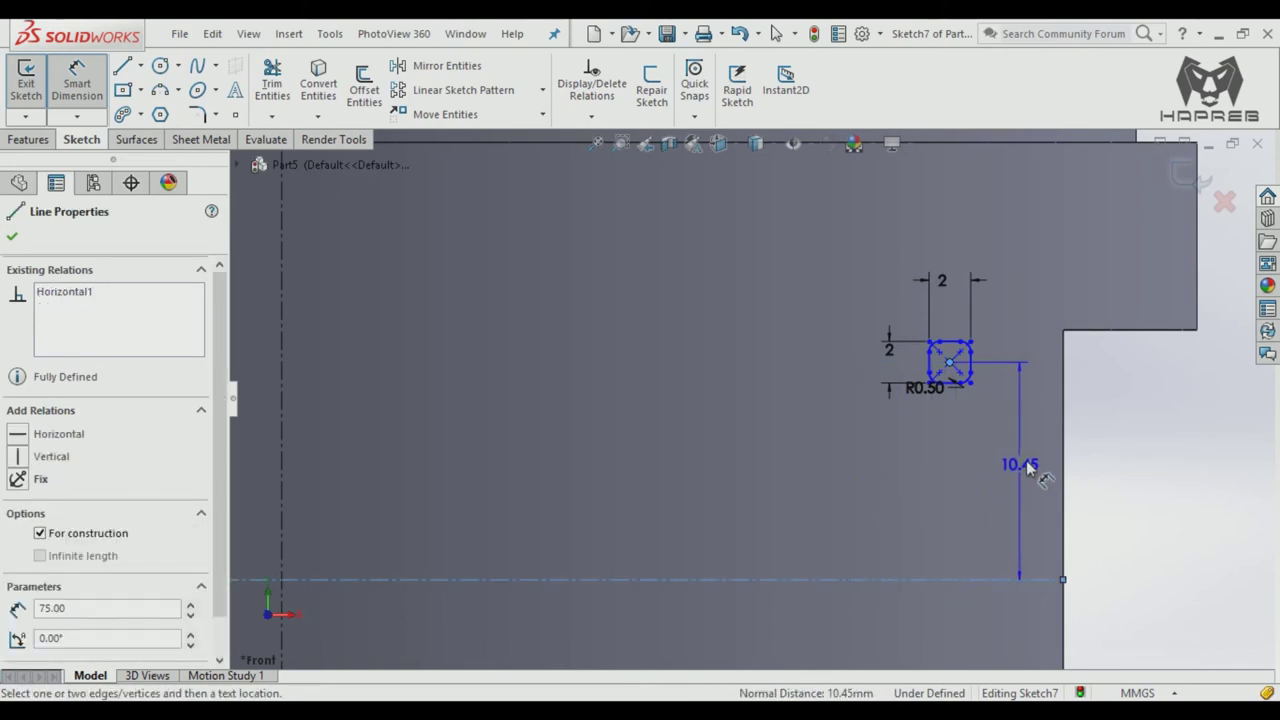
left_click(1025, 460)
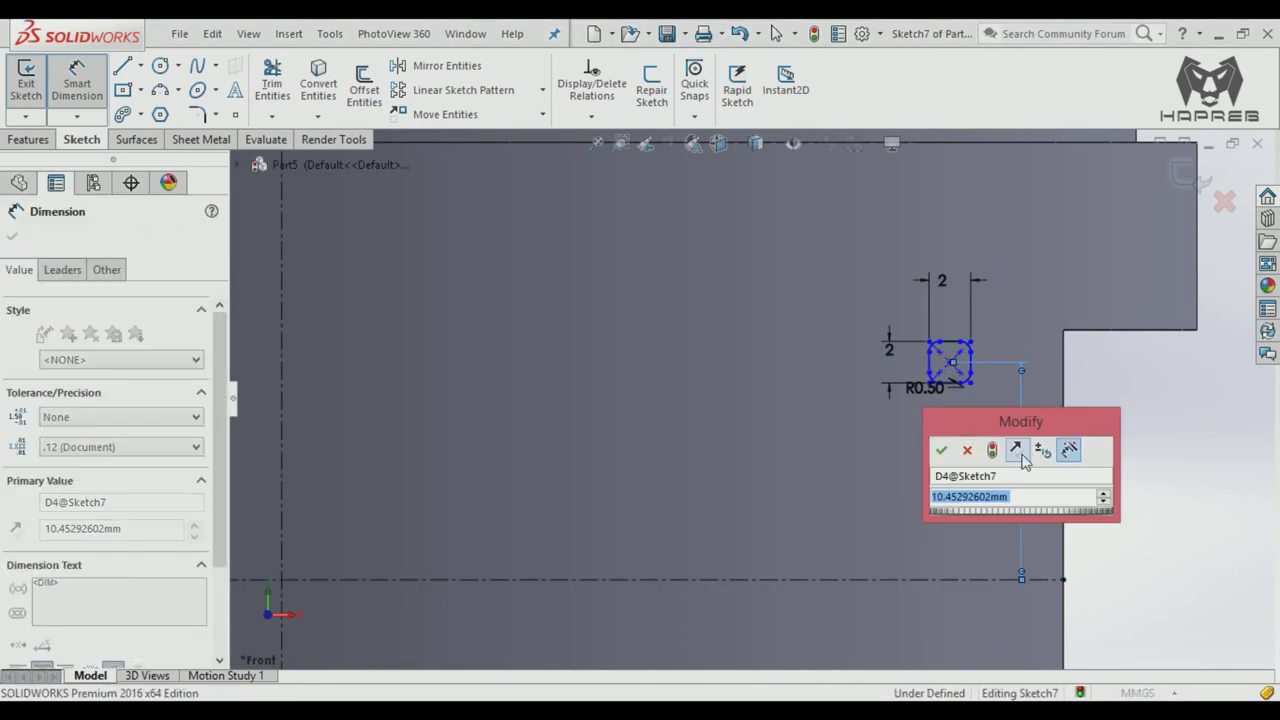
type("11")
key("Return")
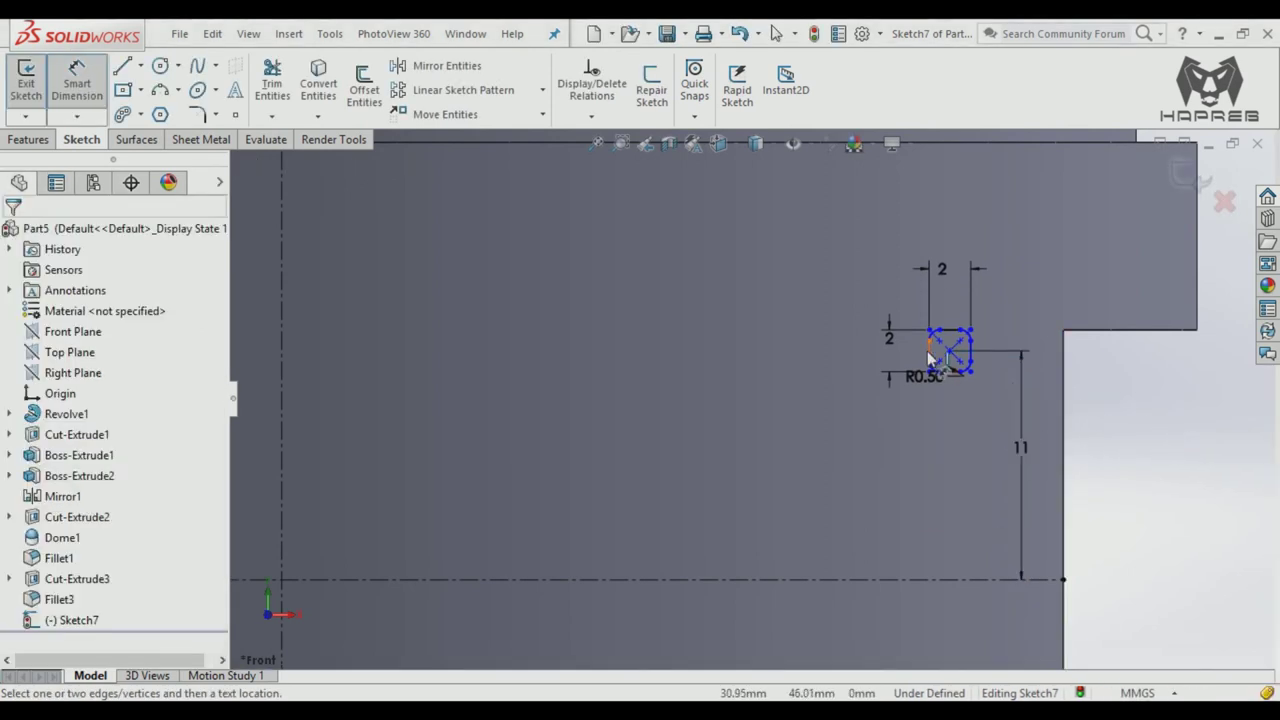
Step: Dimension the square 34 mm from the vertical centreline, fully defining Sketch7
mouse_move(927, 351)
left_mouse_down()
mouse_move(285, 370)
mouse_move(591, 300)
mouse_move(590, 443)
left_mouse_up()
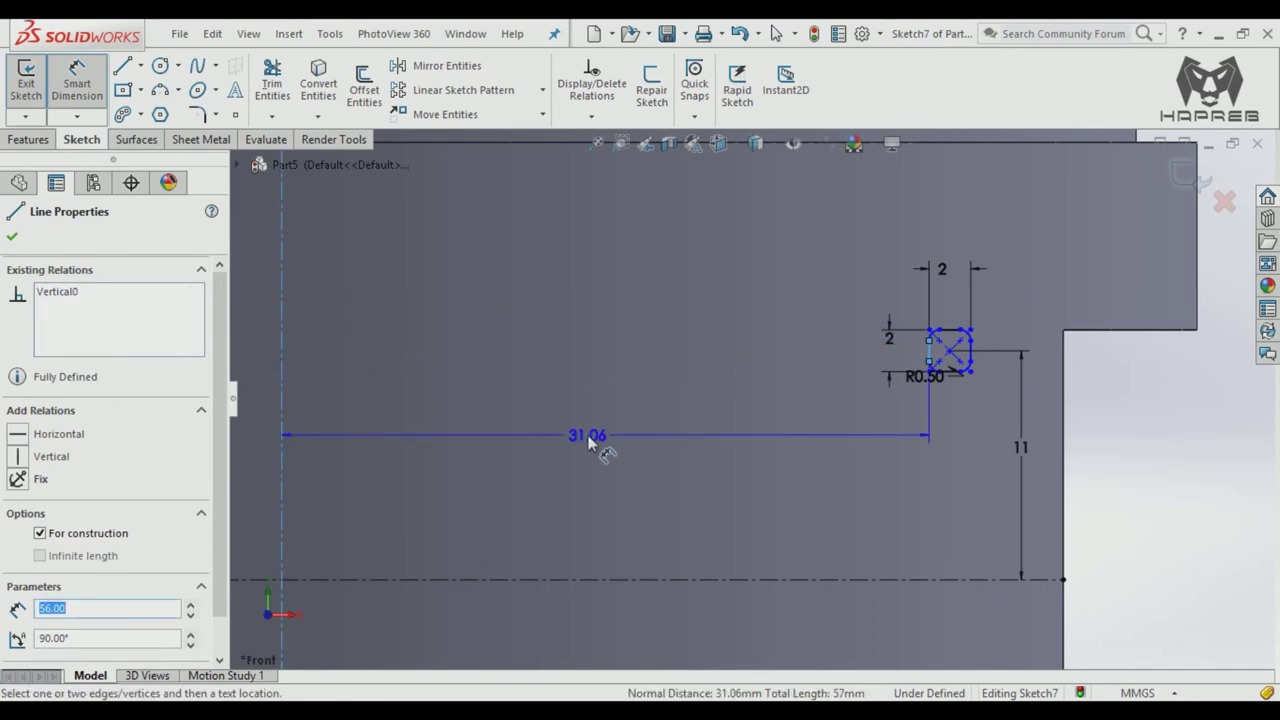
left_click(590, 443)
type("34")
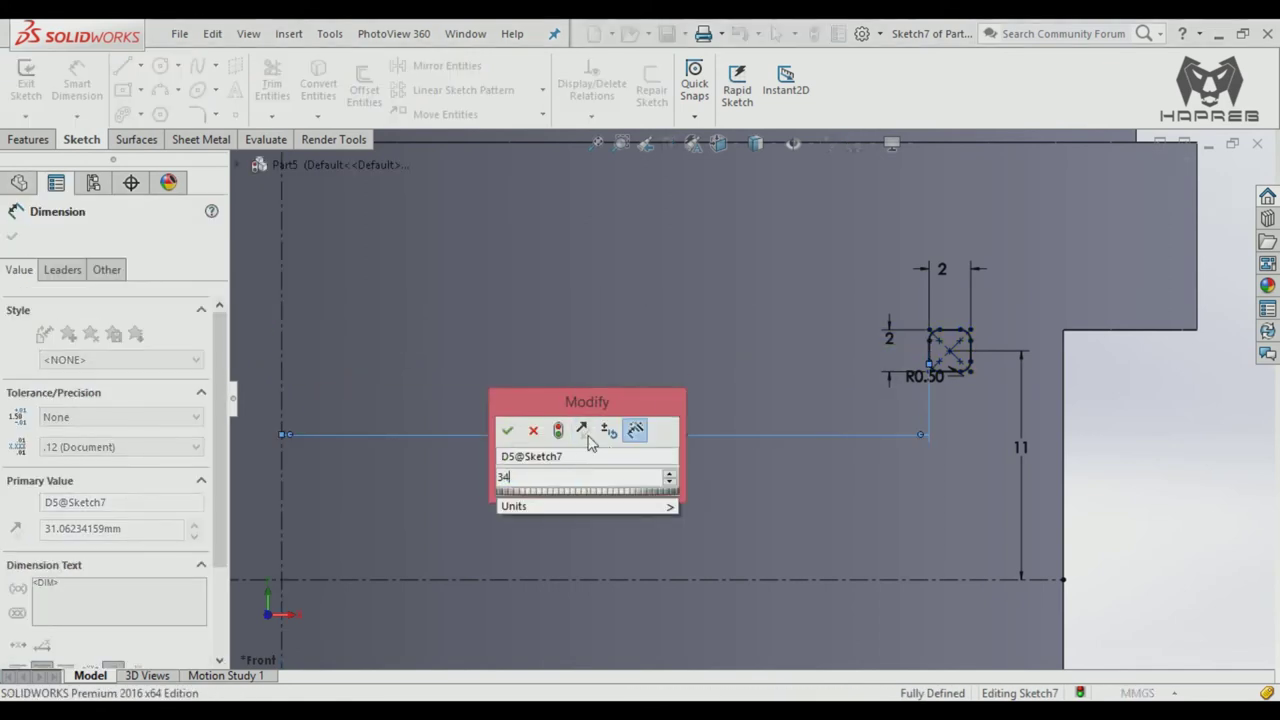
key("Return")
key("f")
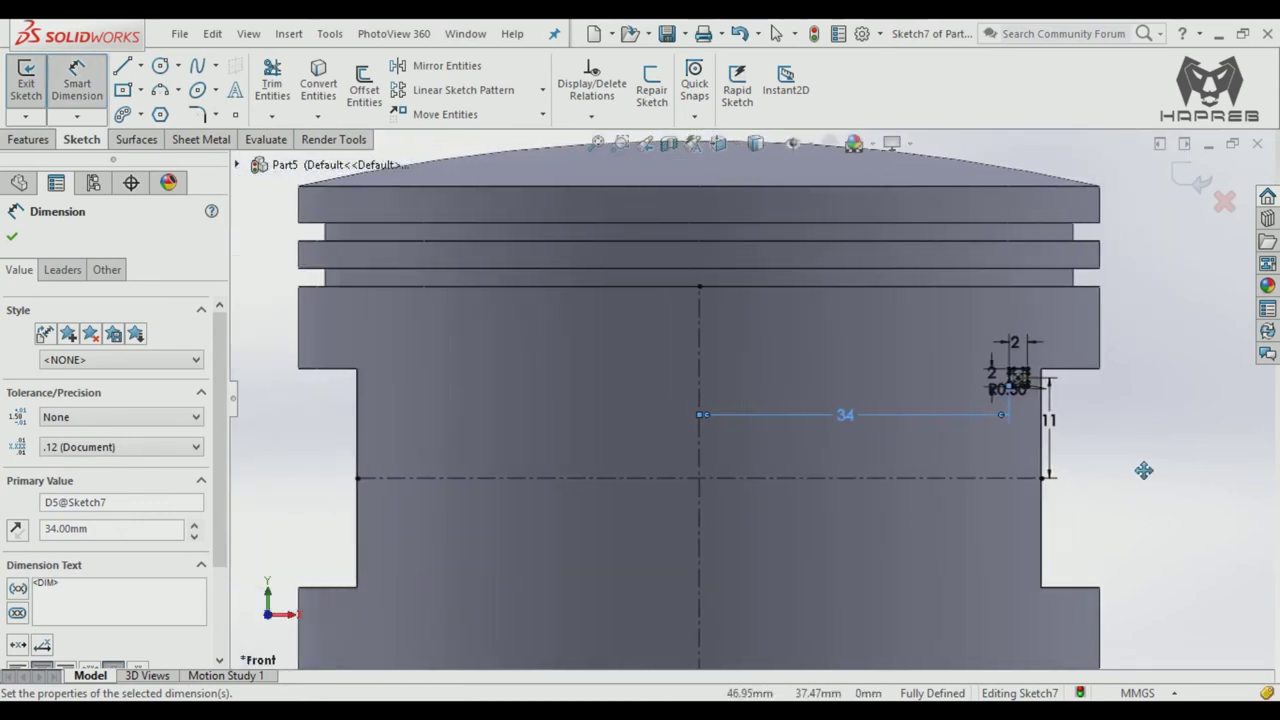
left_click(12, 240)
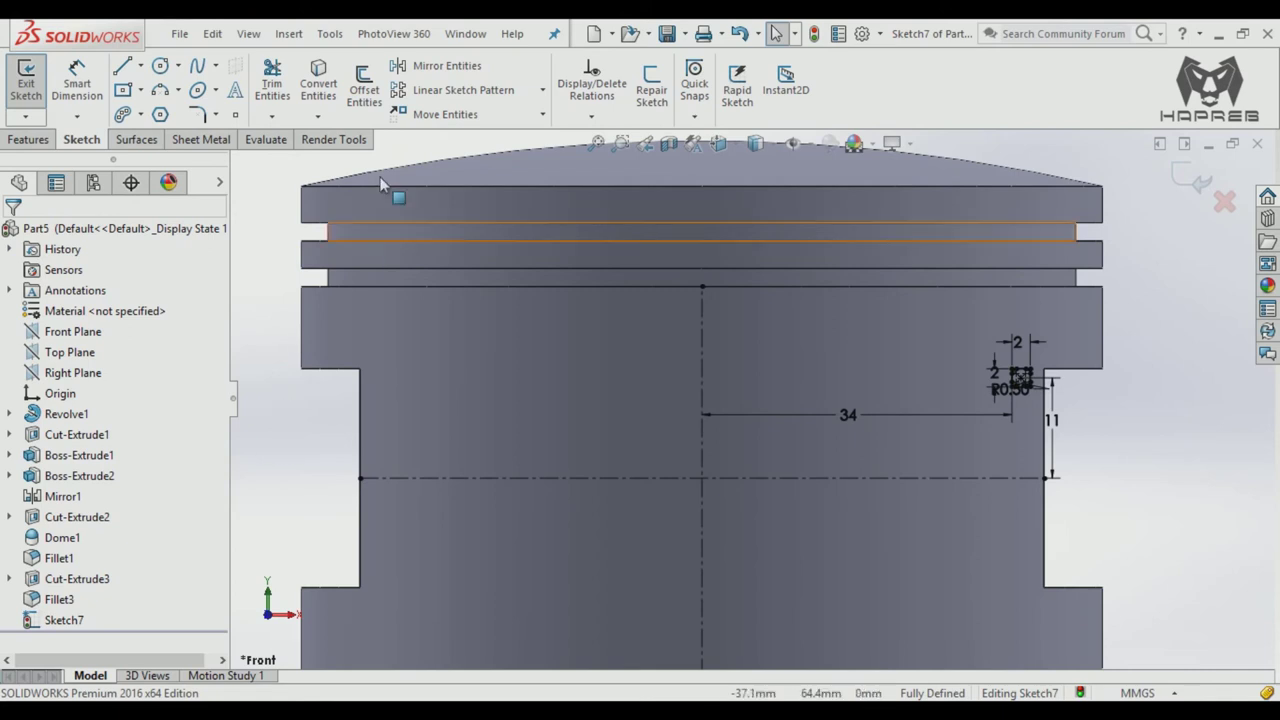
Step: Mirror the rounded square about the vertical centreline Line1 onto the piston's left side
left_click(400, 65)
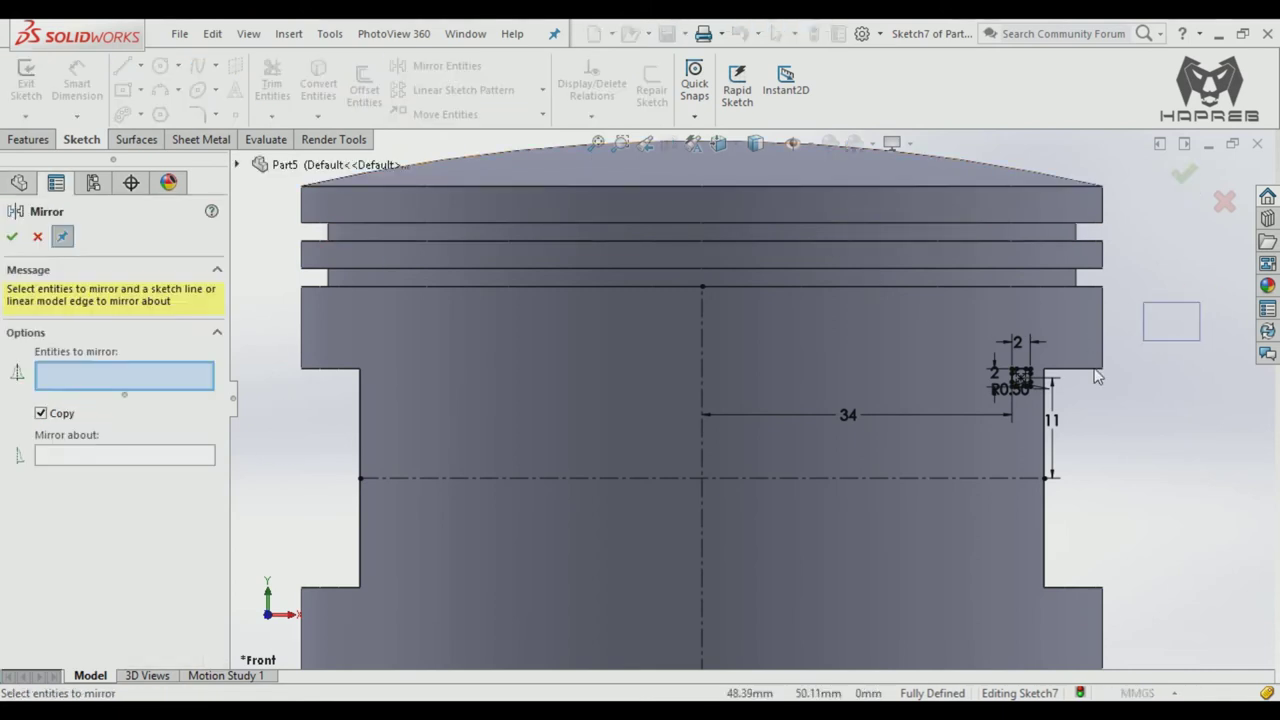
left_click_drag(1097, 376, 895, 430)
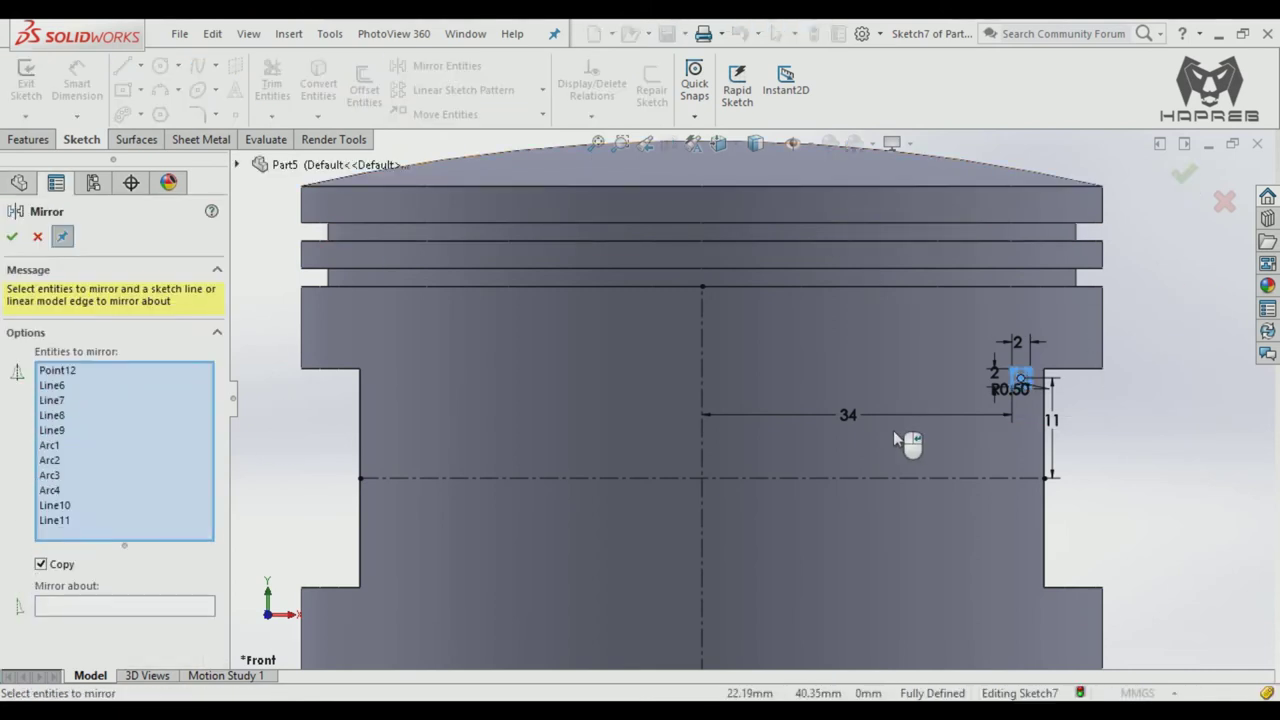
left_click(118, 607)
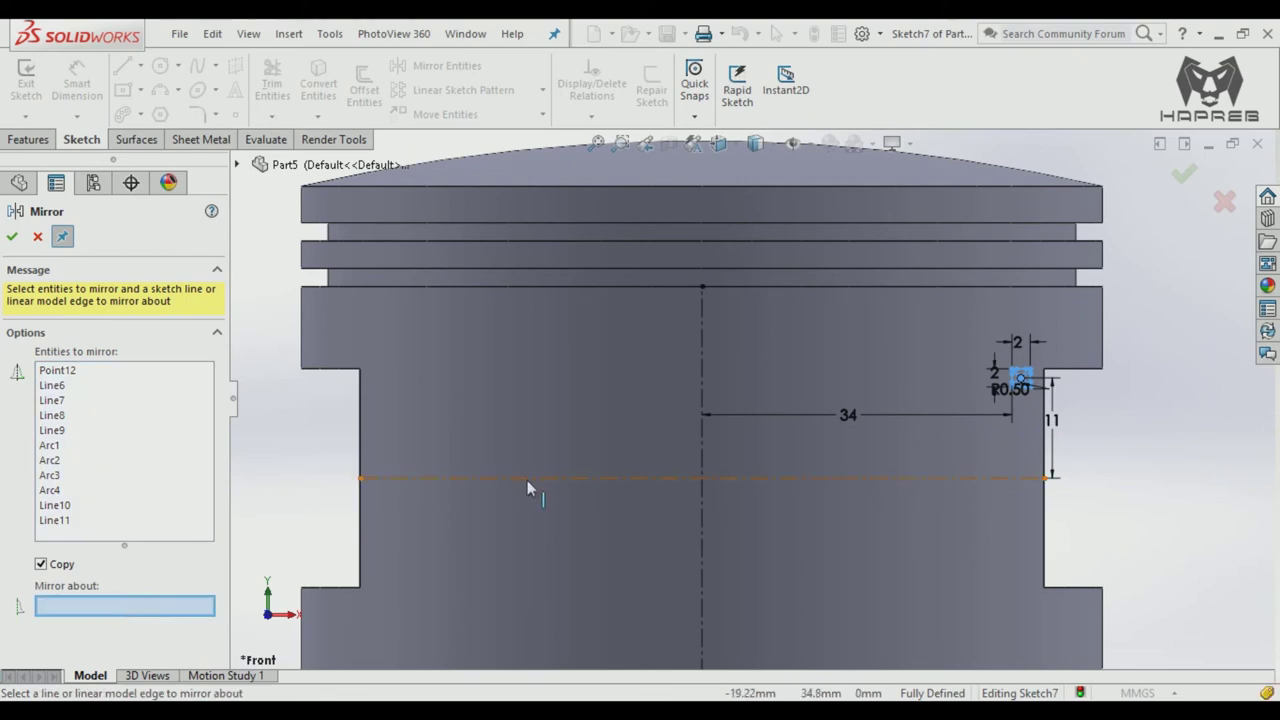
left_click(704, 453)
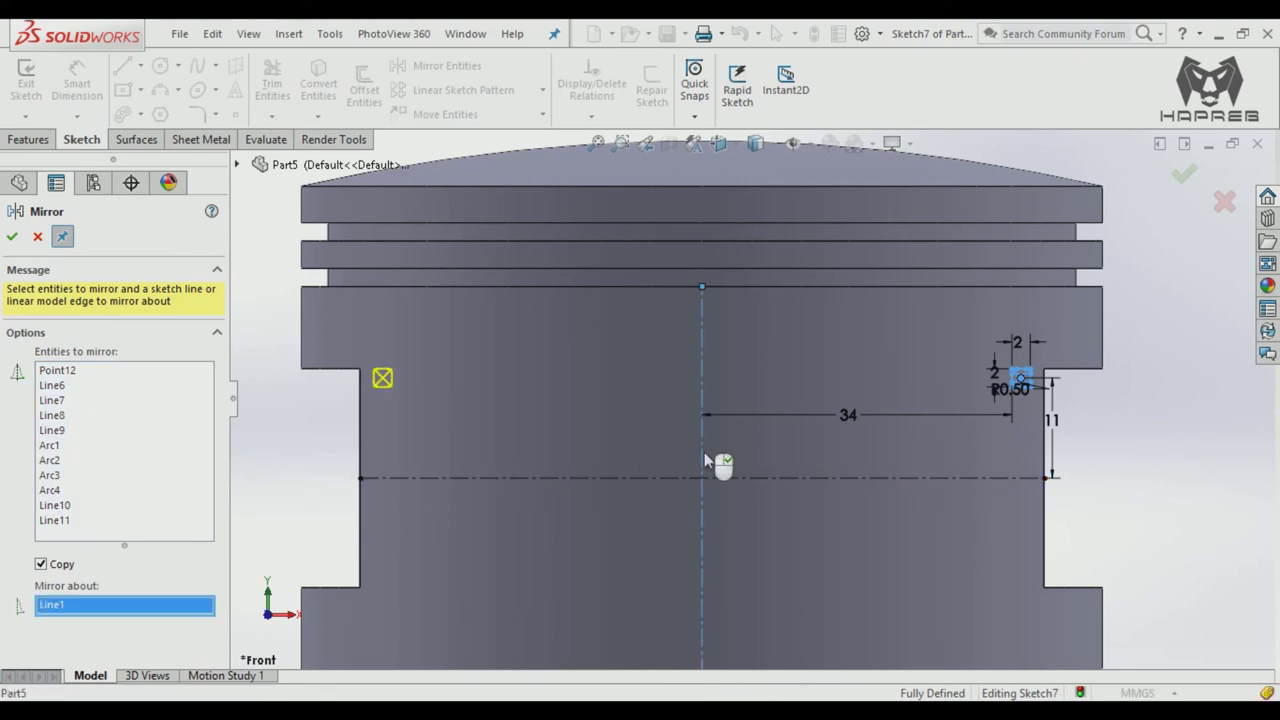
left_click(12, 237)
scroll(745, 390, "up", 2)
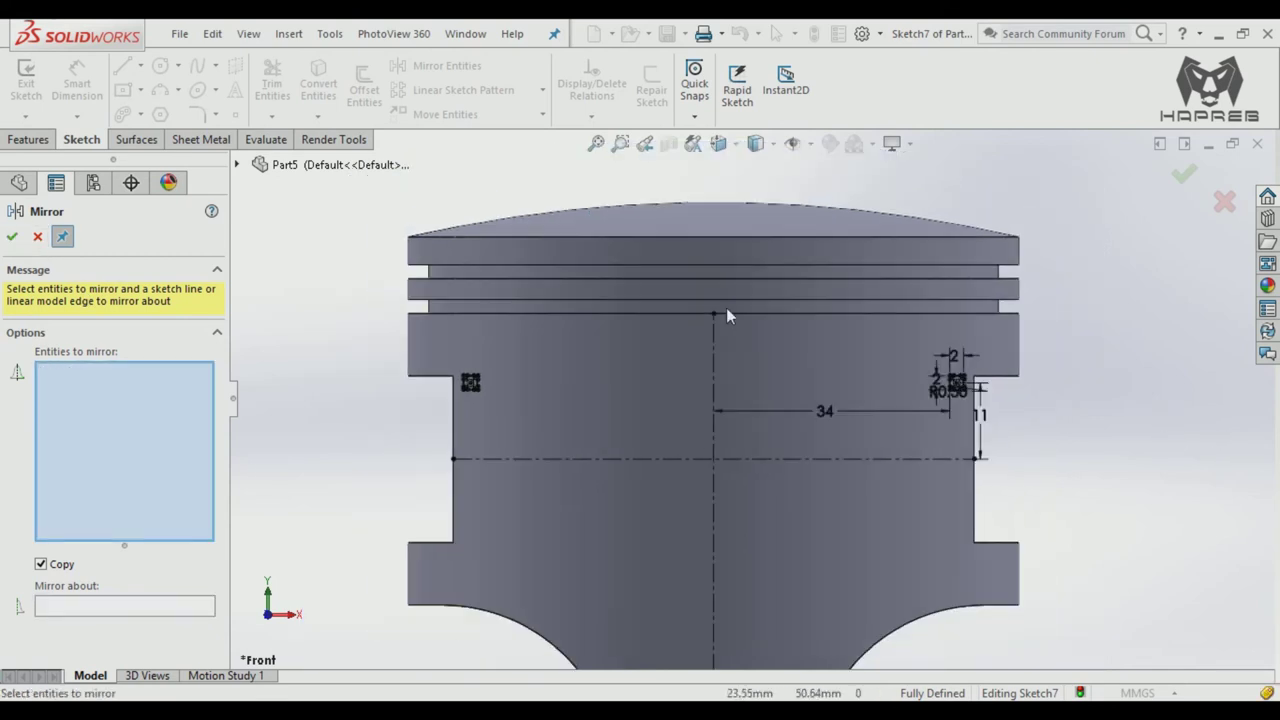
left_click(13, 238)
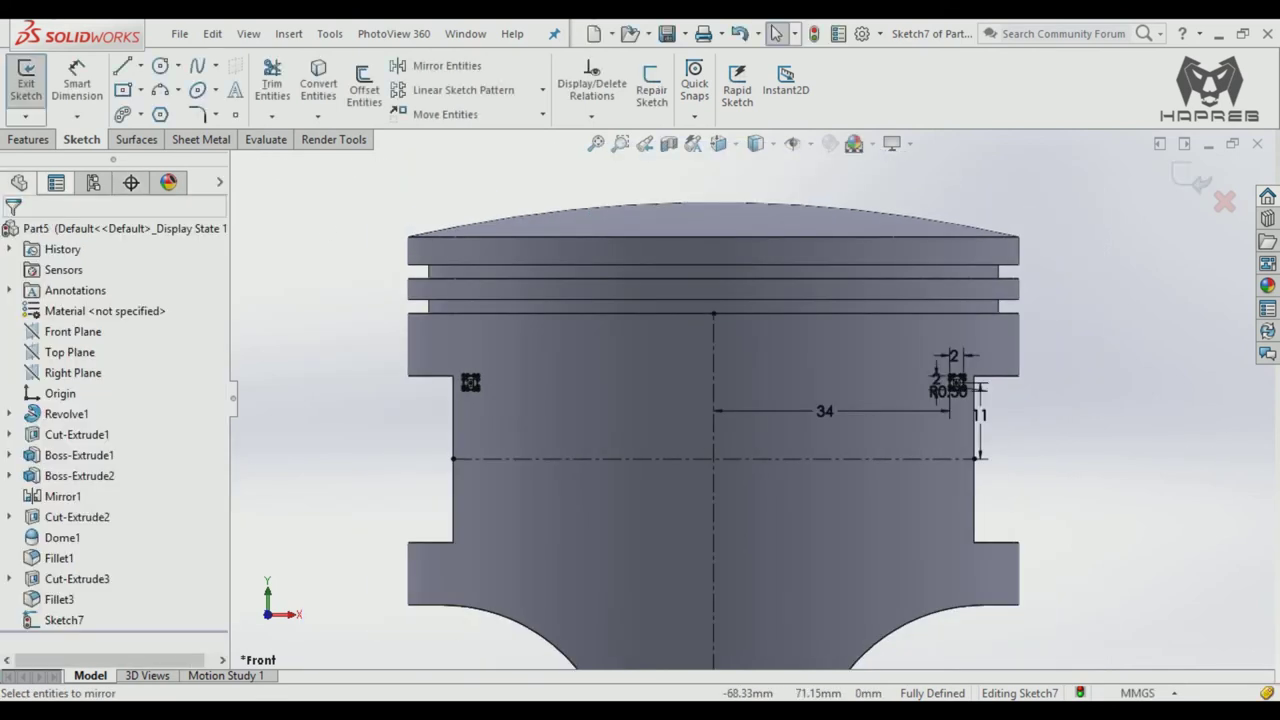
Step: Revolve-cut the rounded squares 360° about Line3, creating Cut-Revolve1 in the pin bores
left_click(28, 139)
left_click(380, 85)
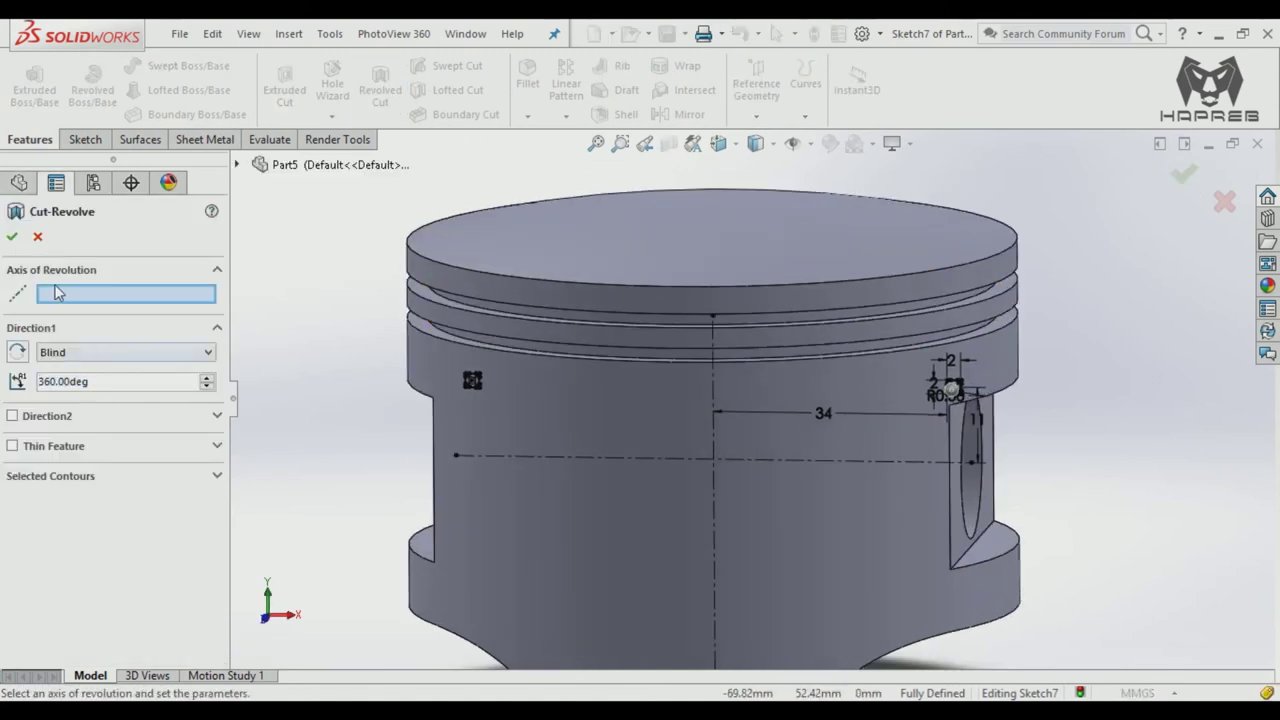
left_click(614, 460)
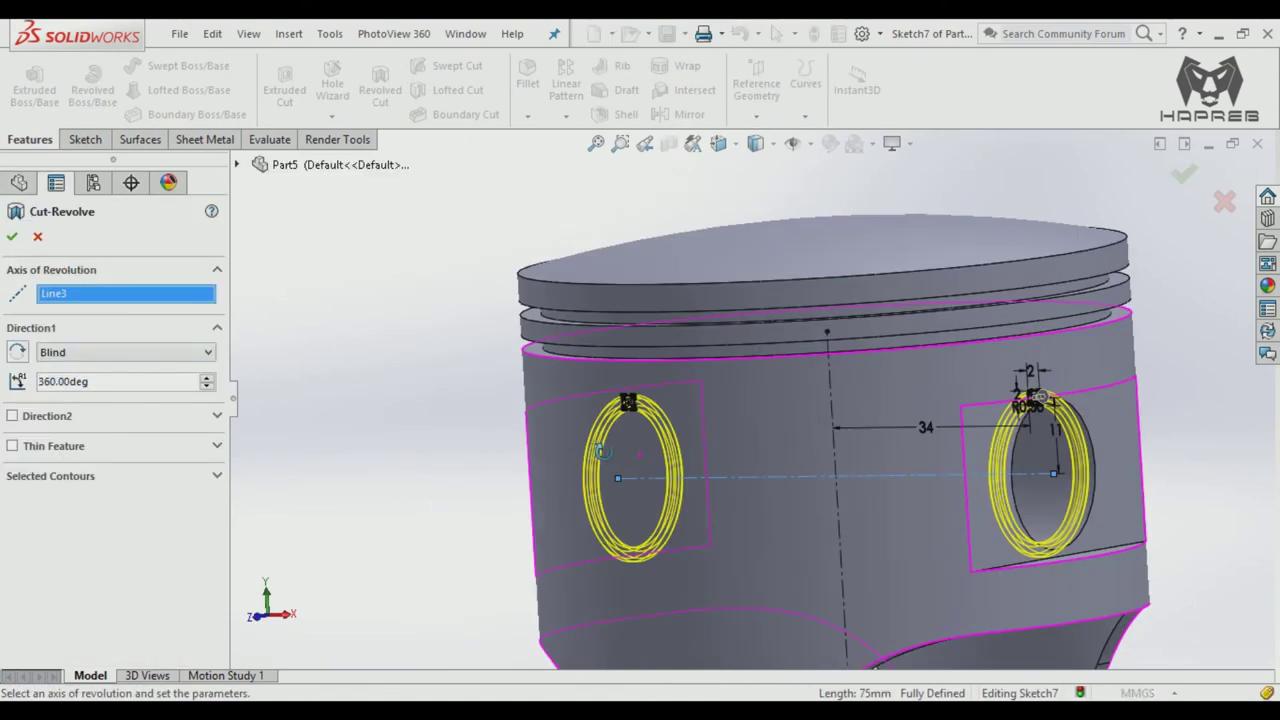
left_click(12, 236)
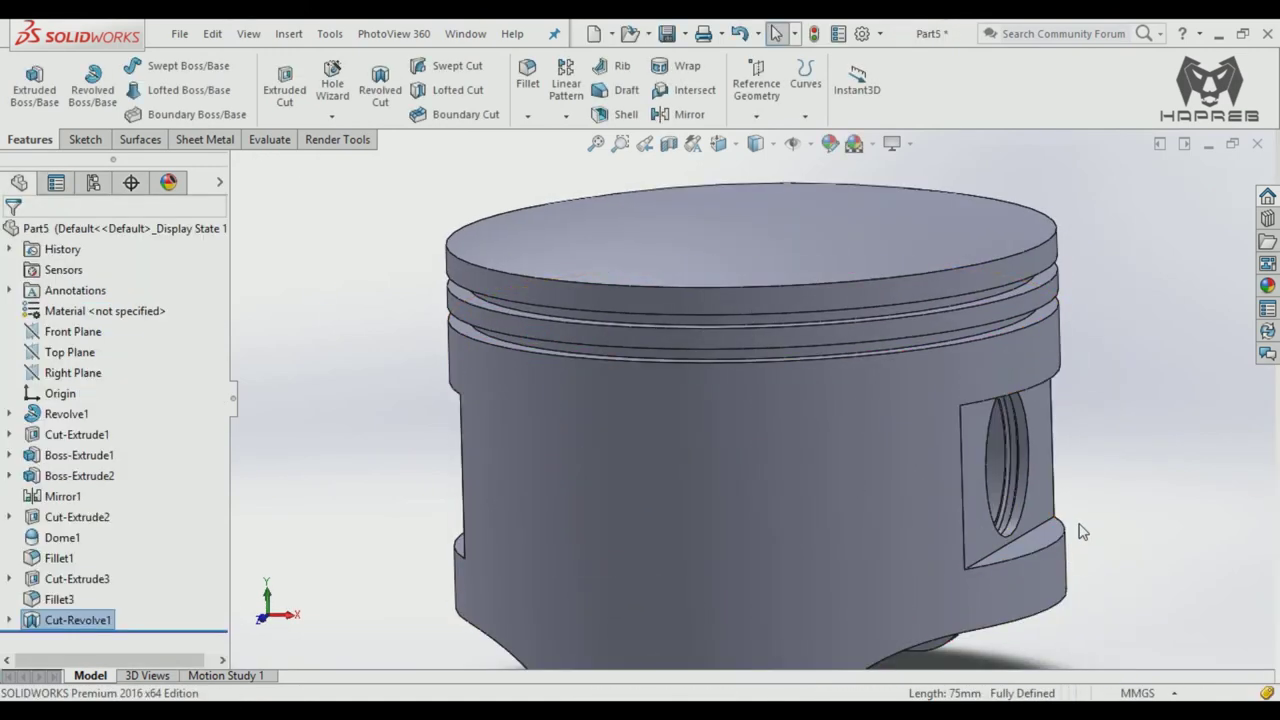
mouse_move(1082, 540)
middle_mouse_down()
mouse_move(1085, 510)
mouse_move(1000, 340)
middle_mouse_up()
scroll(1085, 510, "up", 5)
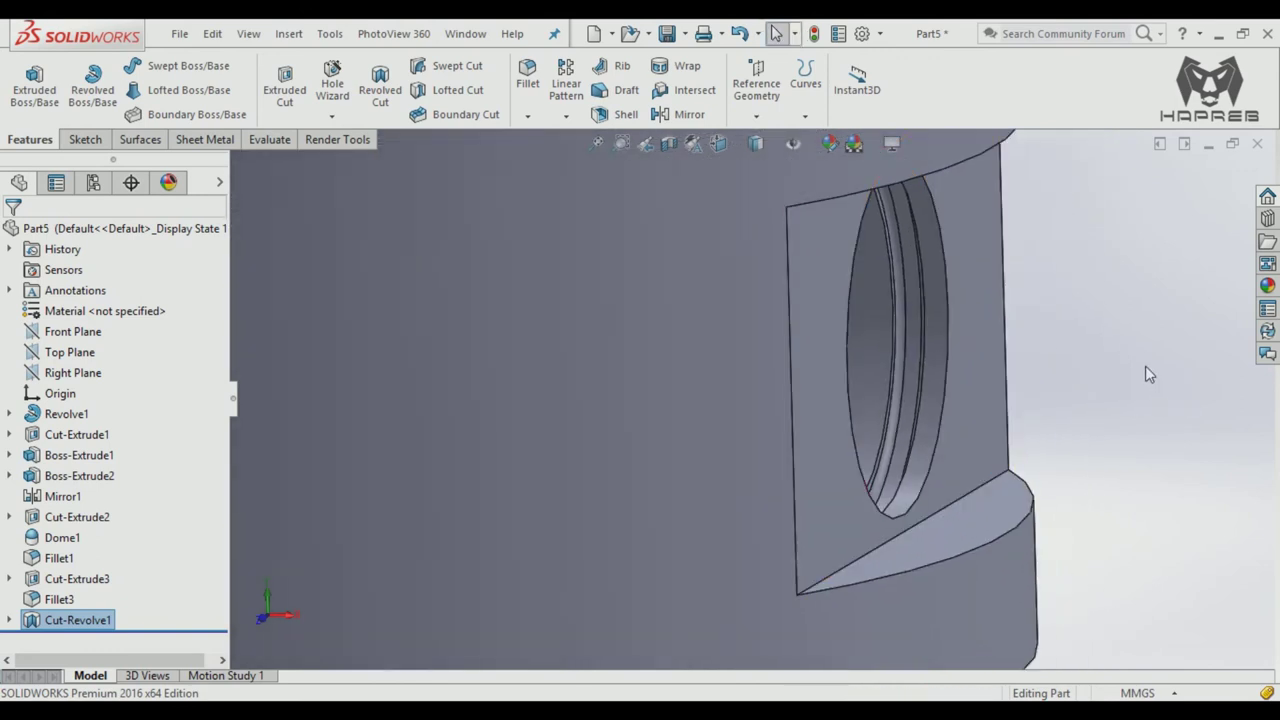
key("f")
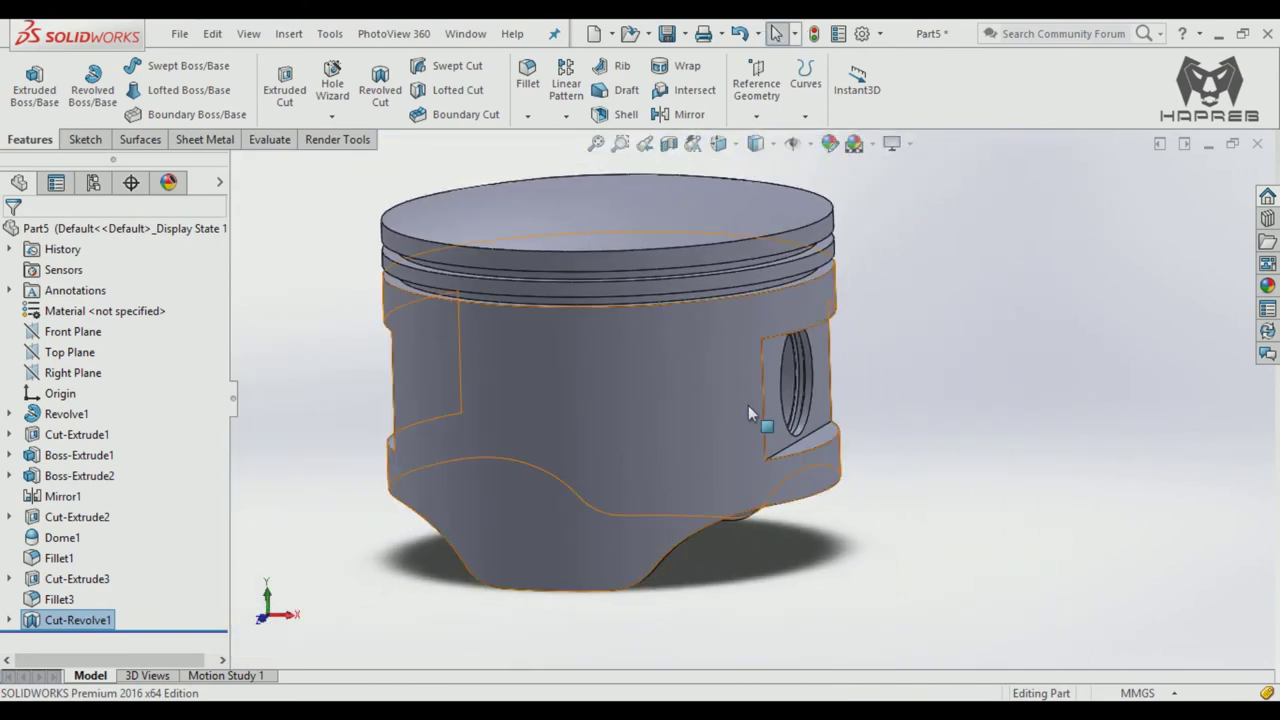
mouse_move(757, 414)
middle_mouse_down()
mouse_move(736, 371)
mouse_move(286, 465)
middle_mouse_up()
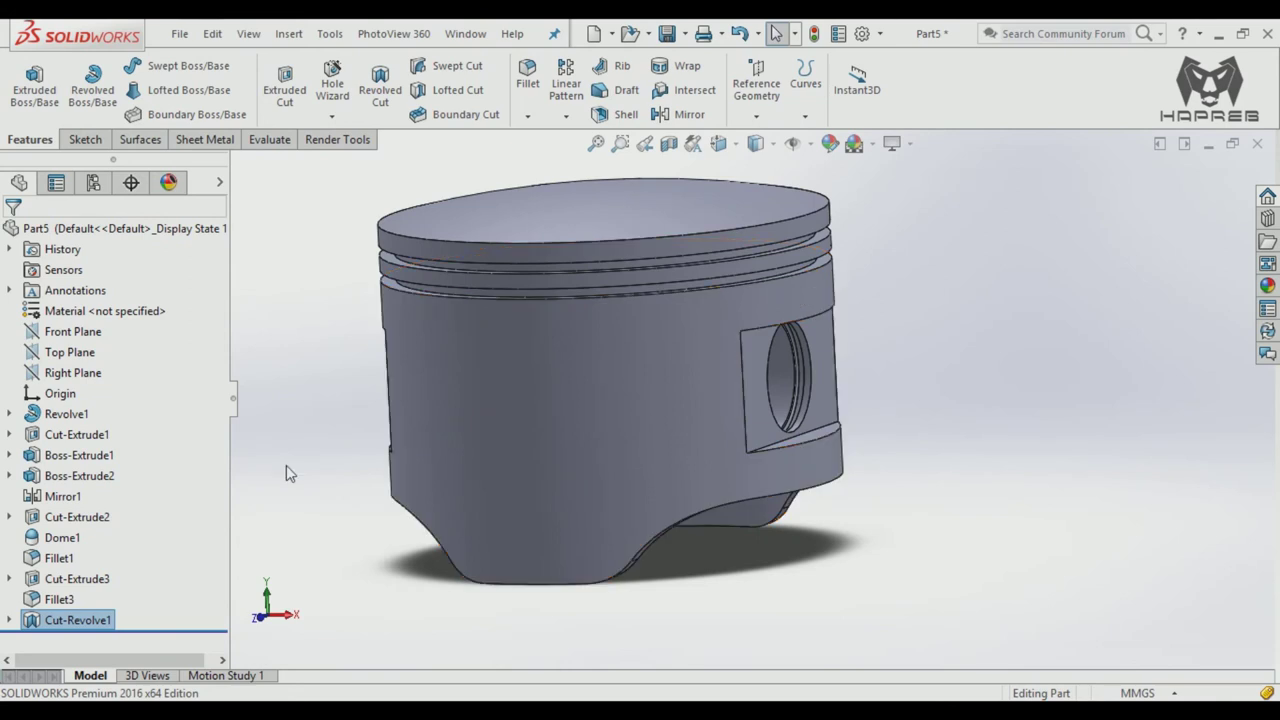
Step: Start a sketch on the Right Plane and draw a corner rectangle at the piston edge
left_click(80, 378)
left_click(103, 349)
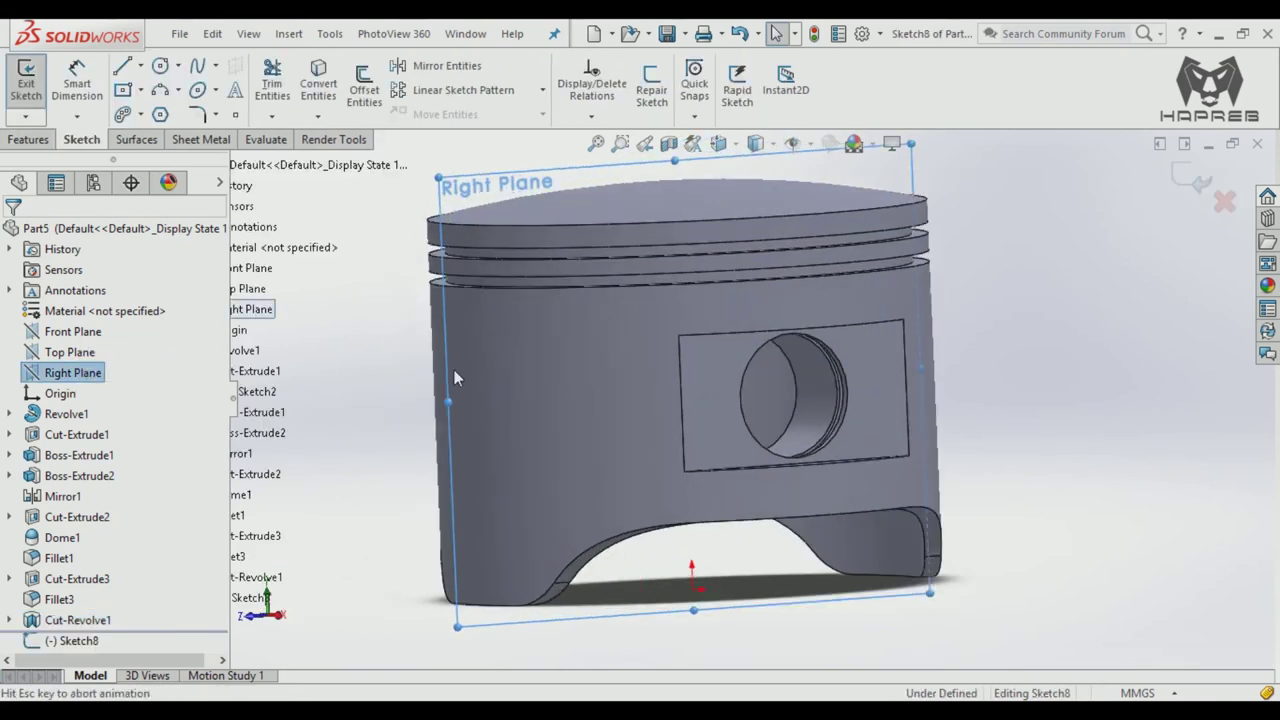
left_click(1088, 351)
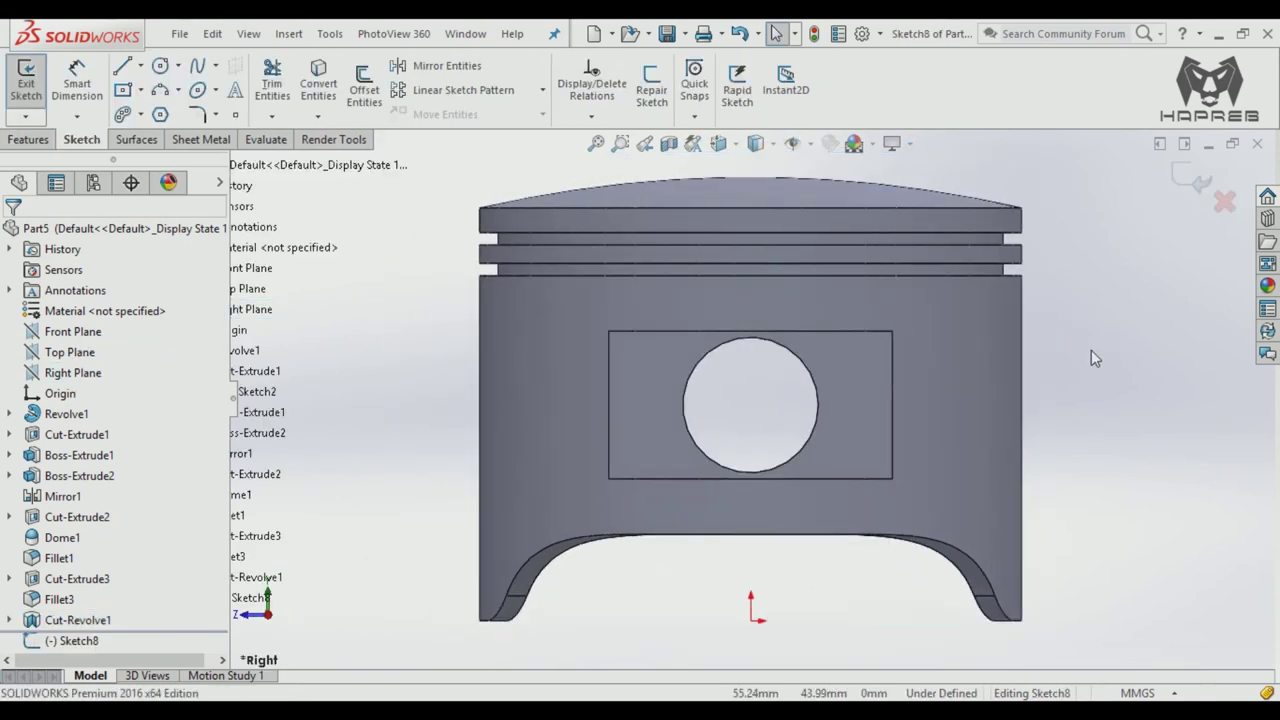
scroll(1091, 350, "down", 3)
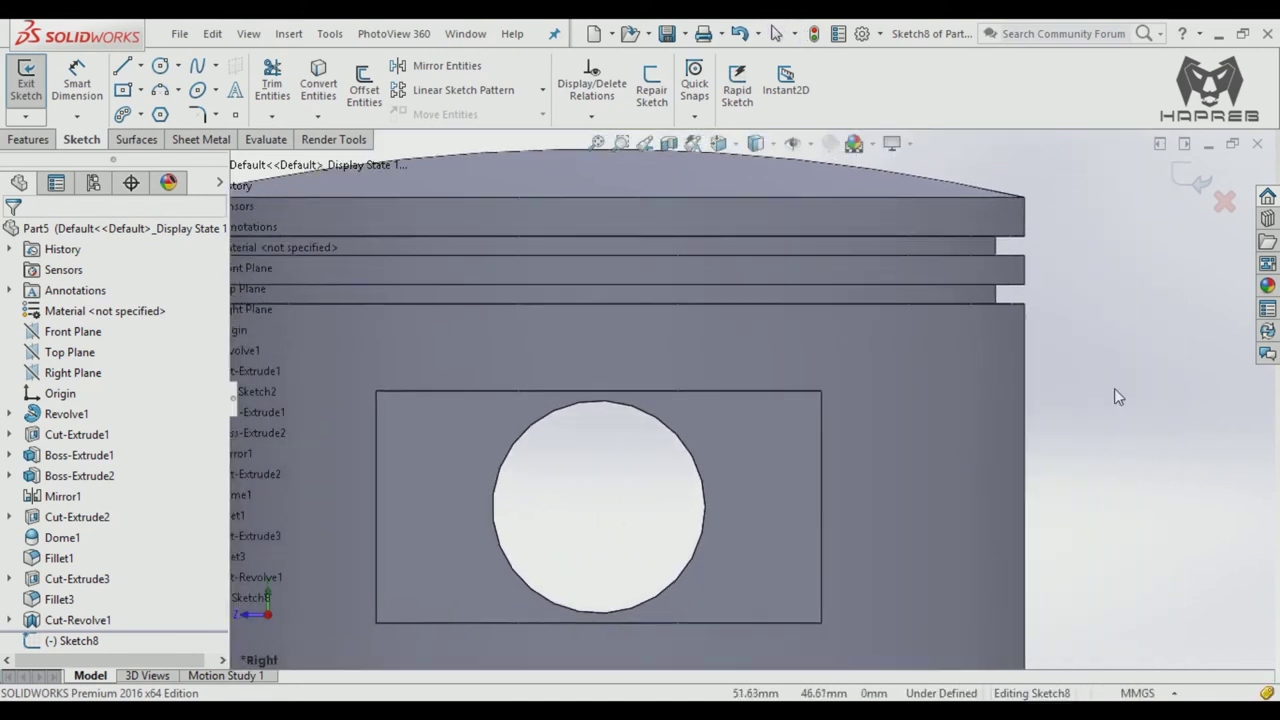
left_click(141, 90)
left_click(180, 114)
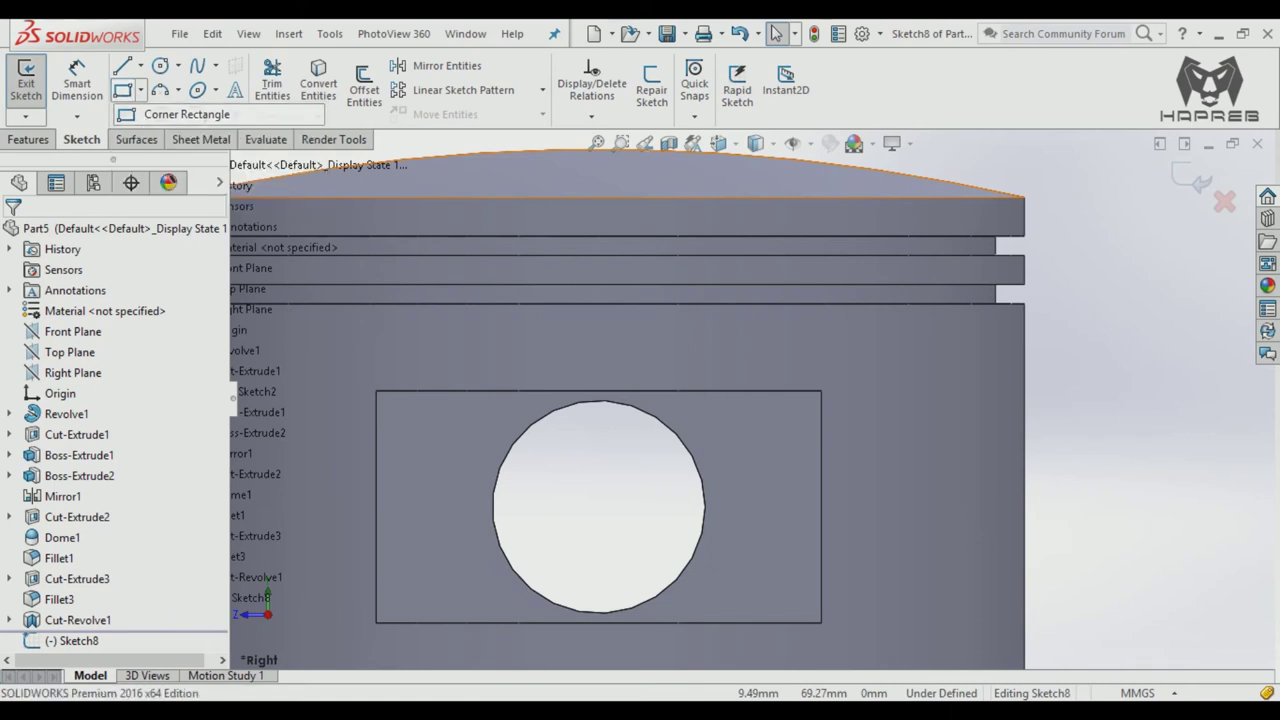
left_click(1024, 346)
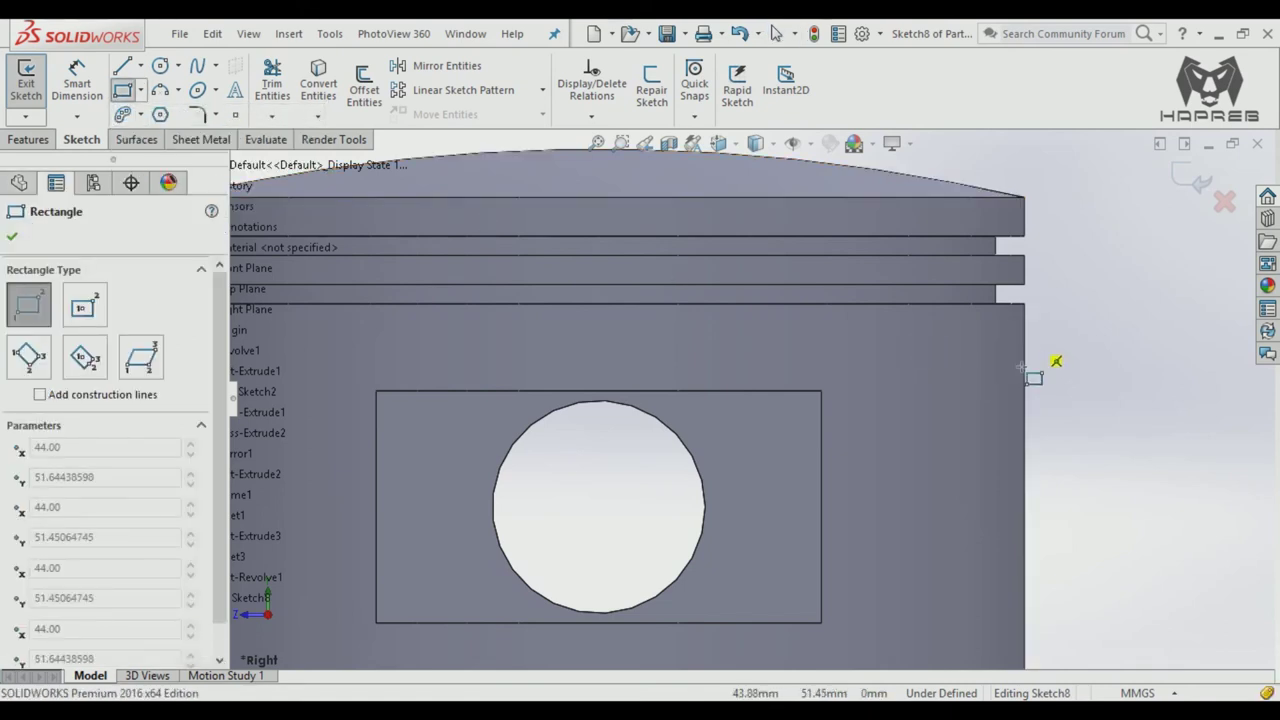
left_click(994, 377)
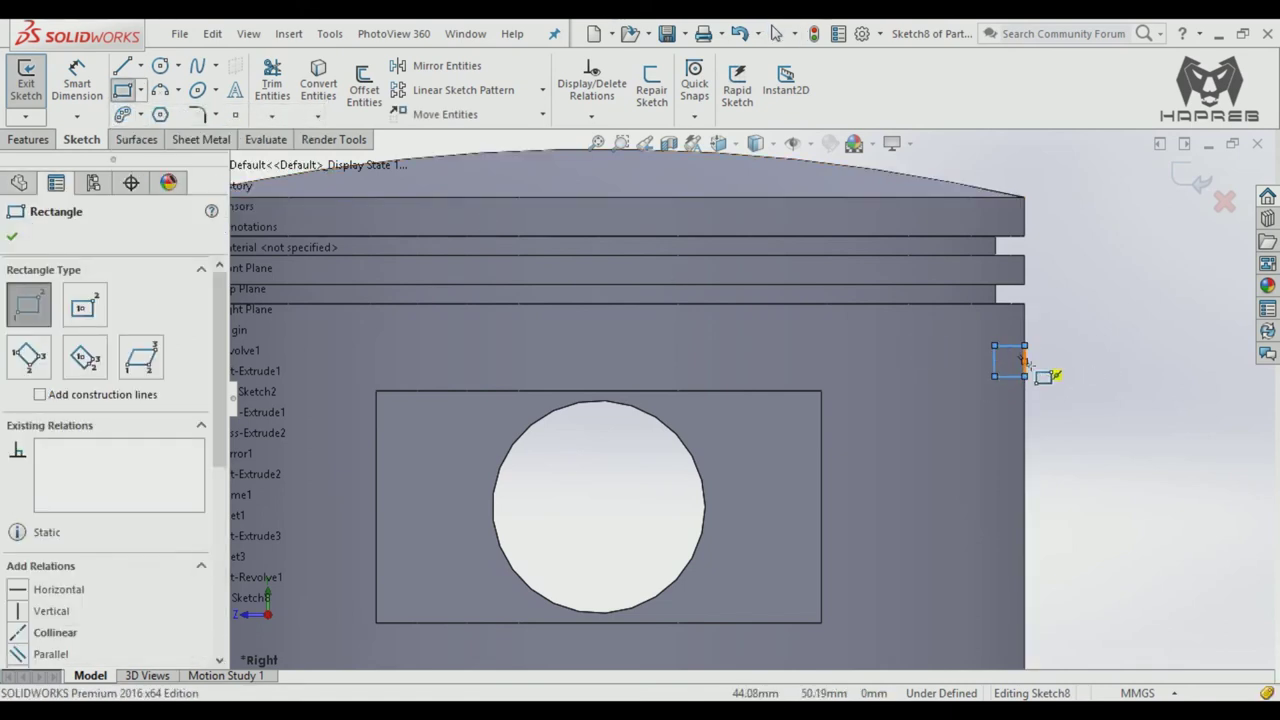
key("Escape")
Step: Dimension the rectangle 3 mm tall and 3 mm below the ring groove edge
scroll(1000, 350, "down", 2)
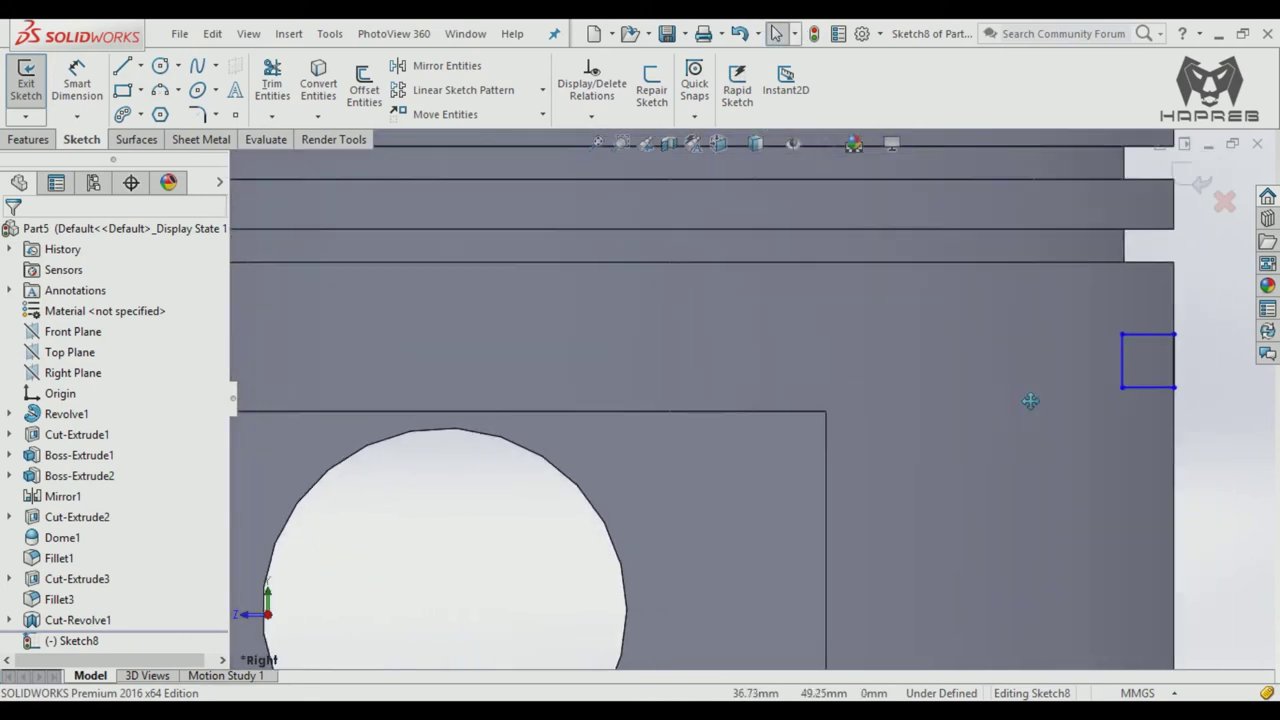
scroll(1000, 350, "down", 2)
scroll(1000, 350, "down", 1)
key("d")
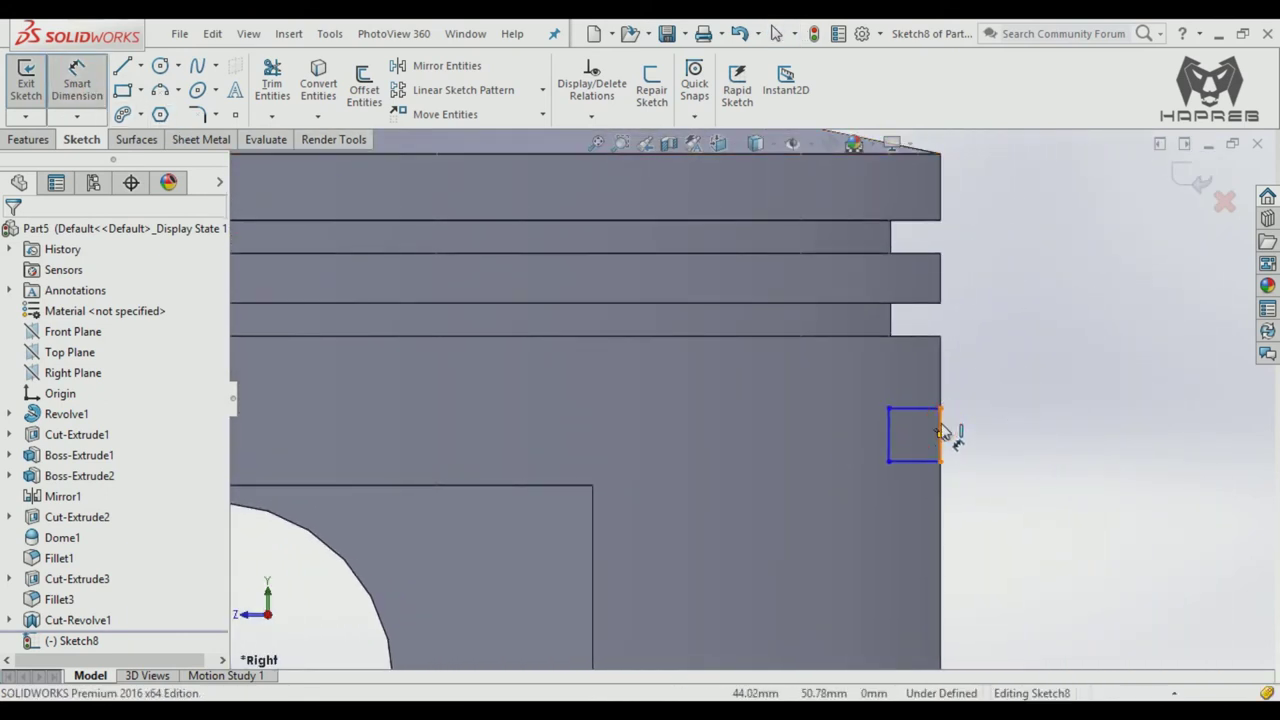
left_click(940, 432)
left_click(1012, 432)
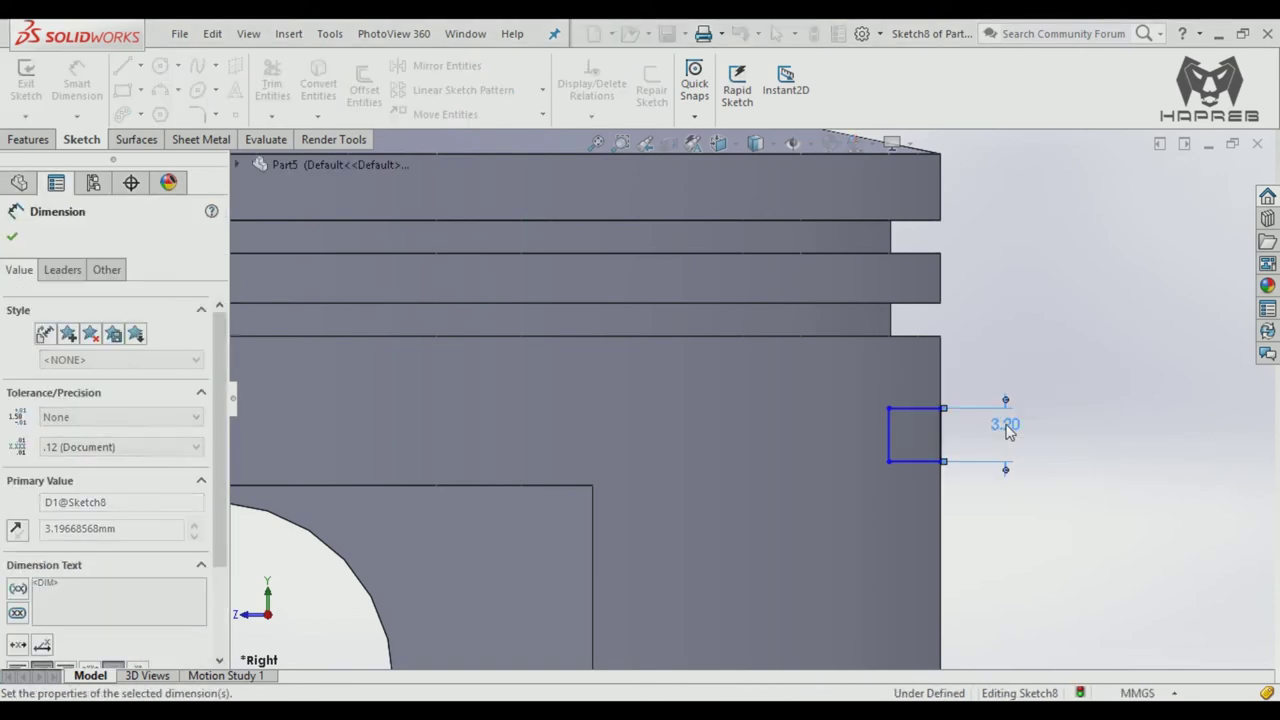
type("3")
key("Return")
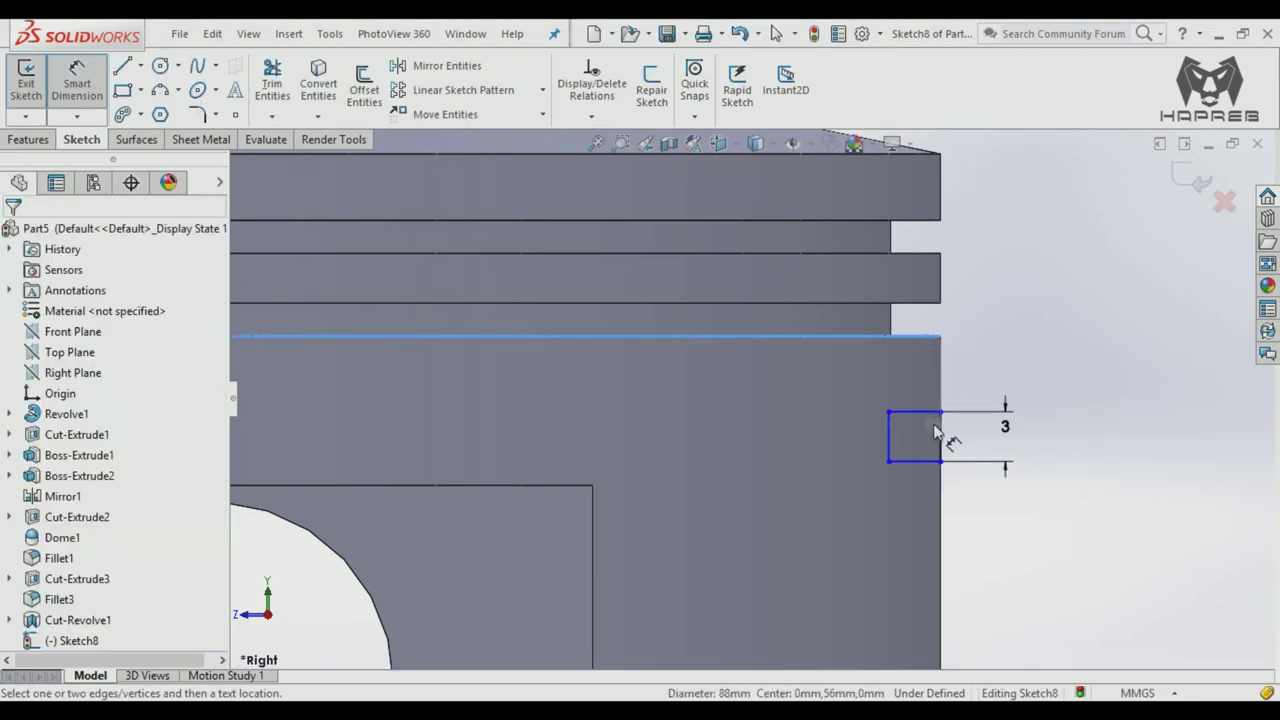
left_click(935, 412)
left_click(983, 366)
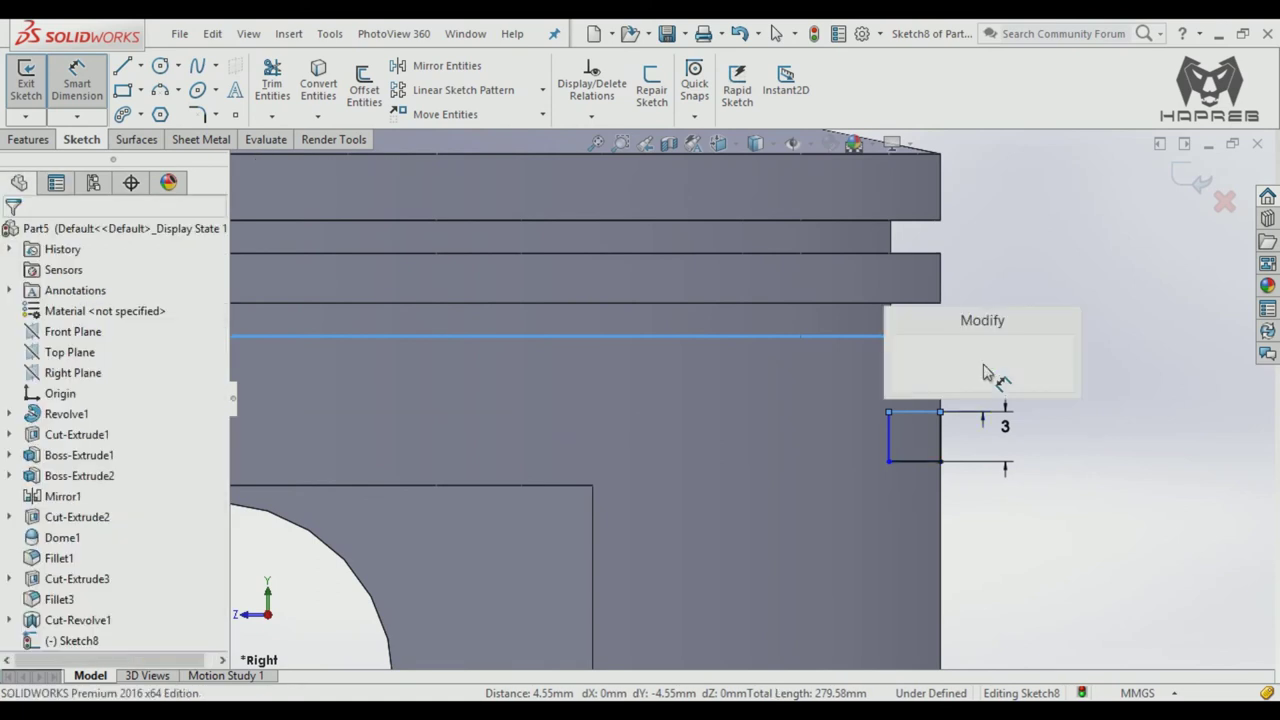
type("3")
key("Return")
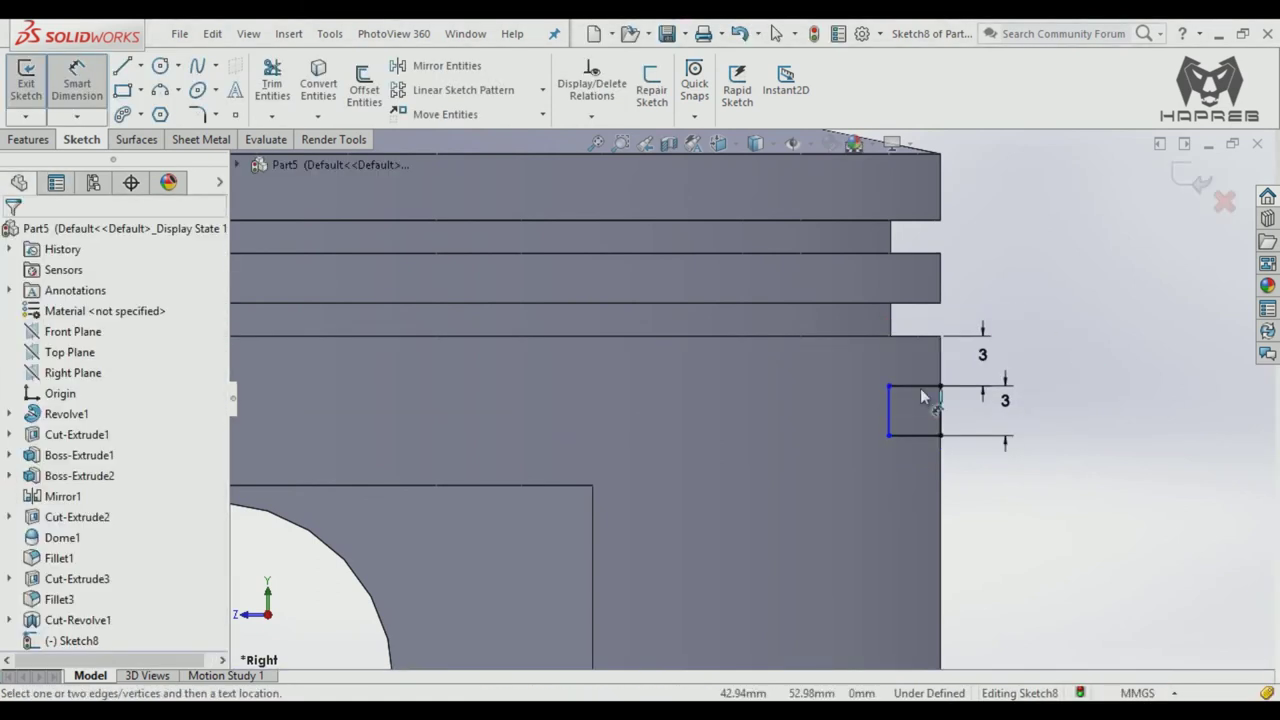
key("Escape")
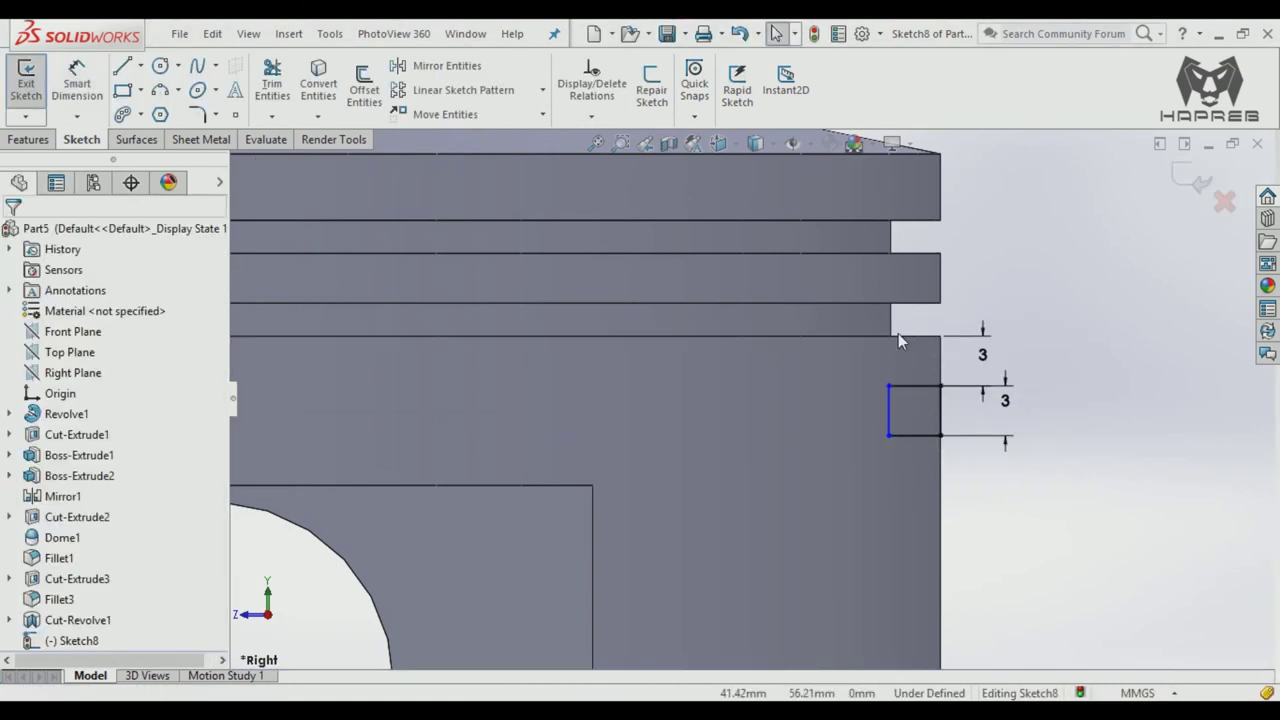
Step: Make the rectangle's left edge collinear with the groove wall to fully define Sketch8
left_click(891, 330)
left_click(1010, 300)
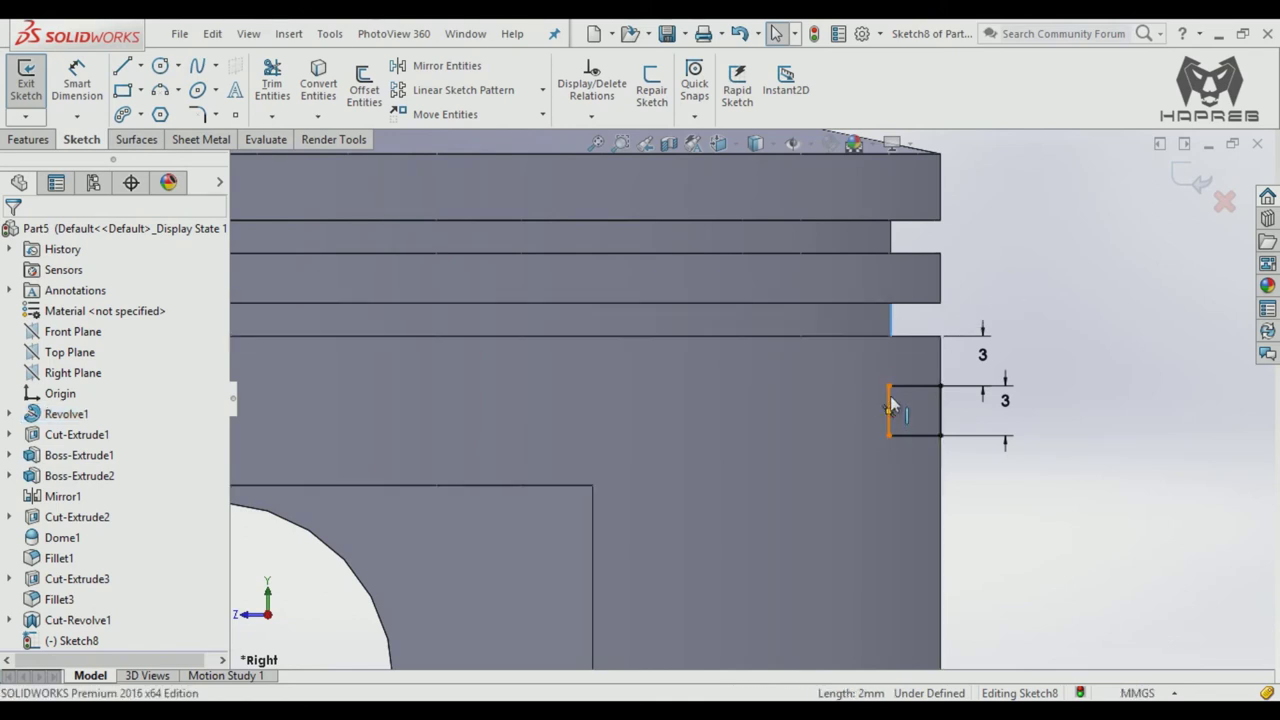
left_click(893, 407)
left_click(942, 317)
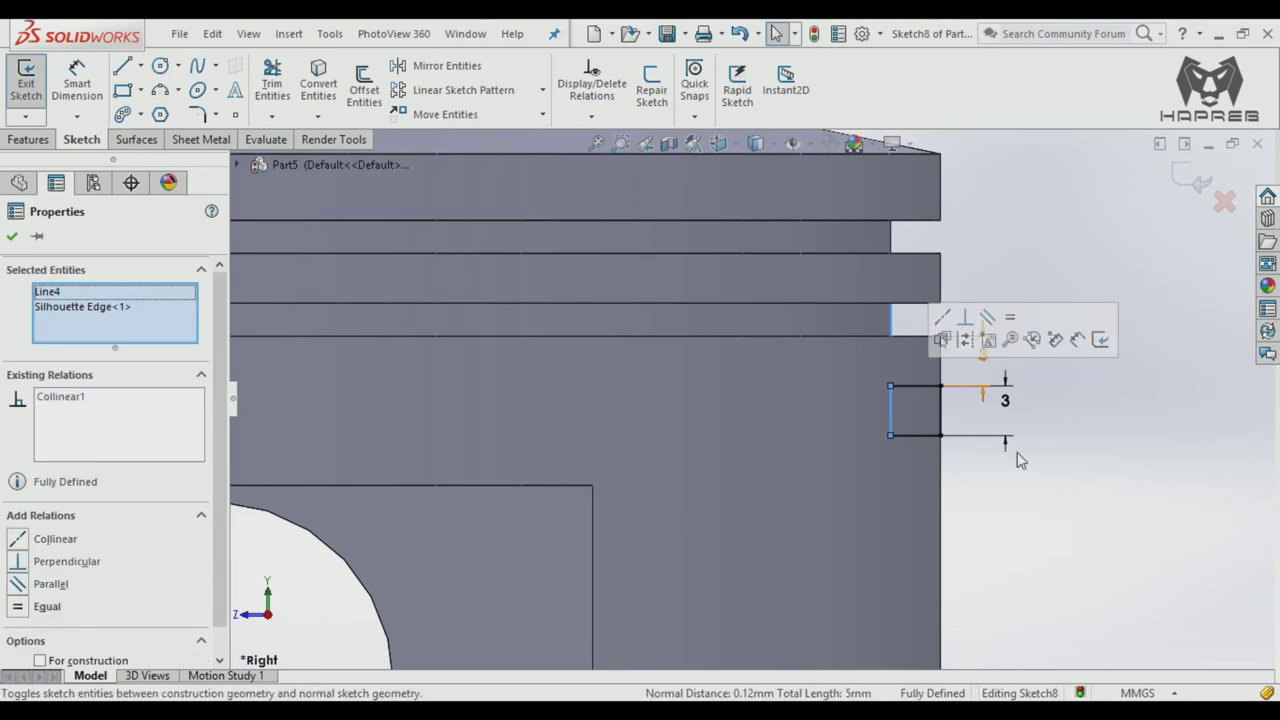
left_click(1040, 458)
Step: Draw a vertical centerline from the pin-boss rectangle's top edge up to the piston top
key("z")
key("z")
key("z")
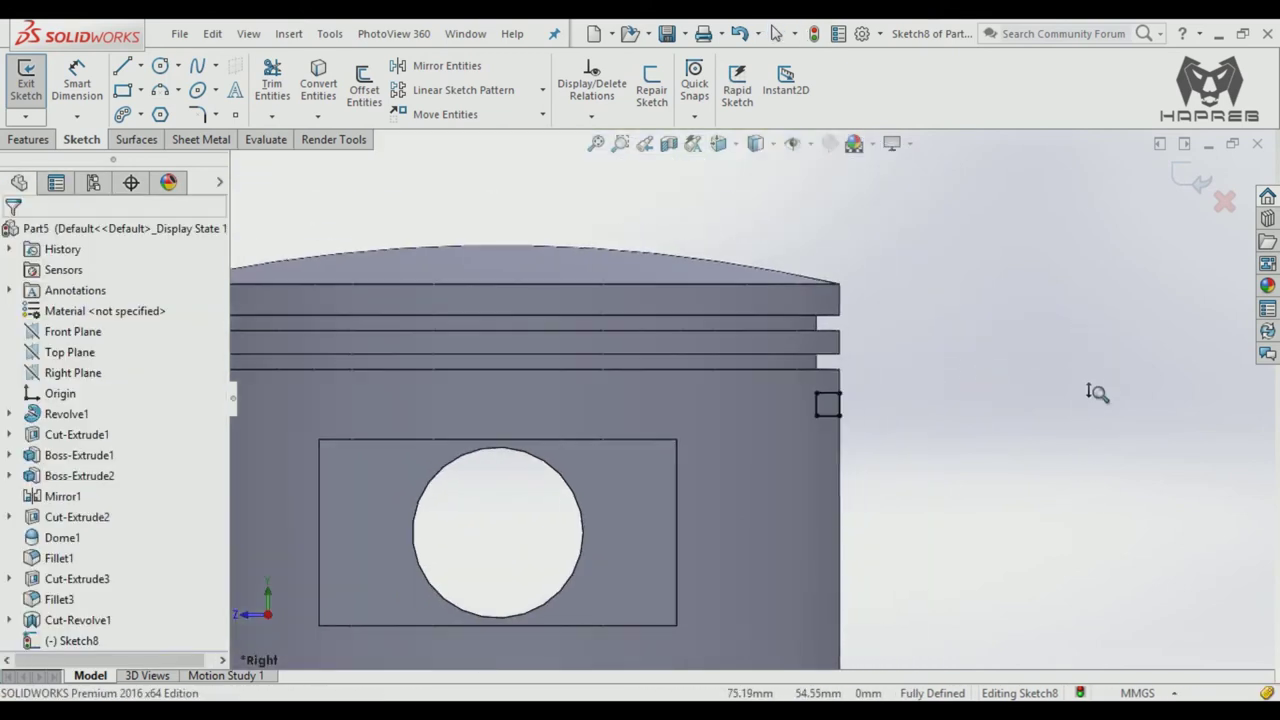
left_click(141, 65)
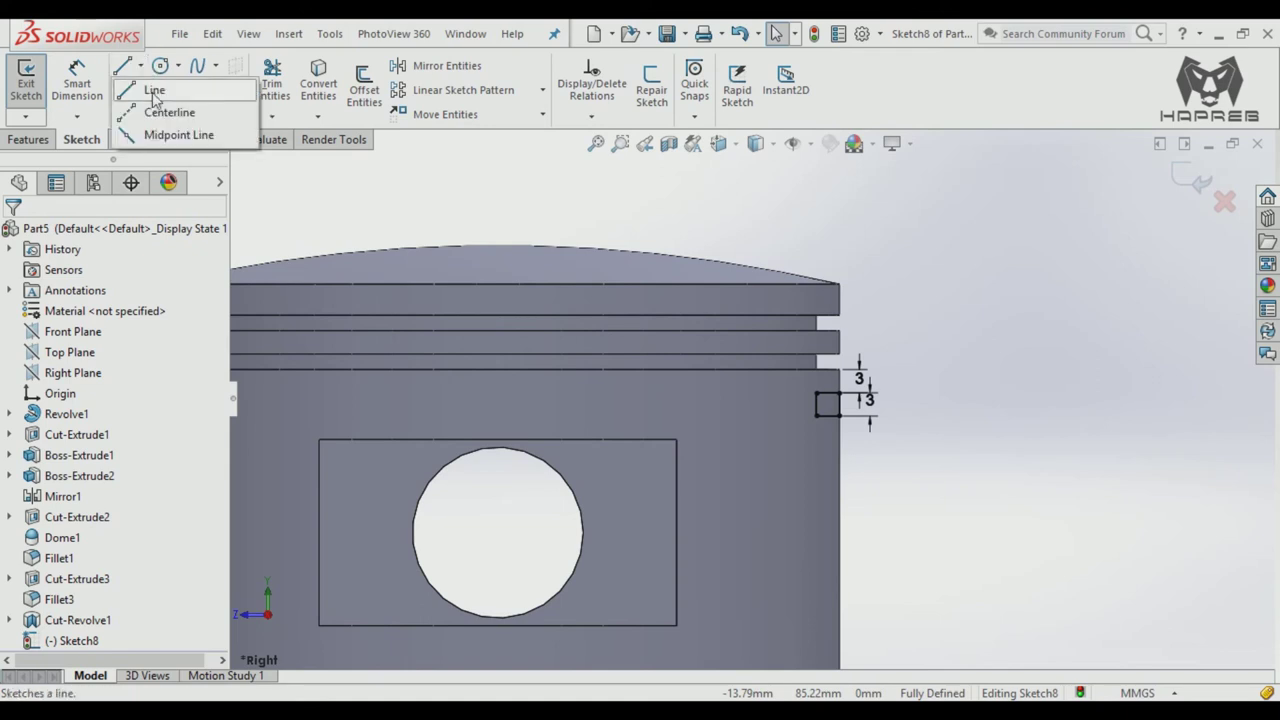
left_click(172, 106)
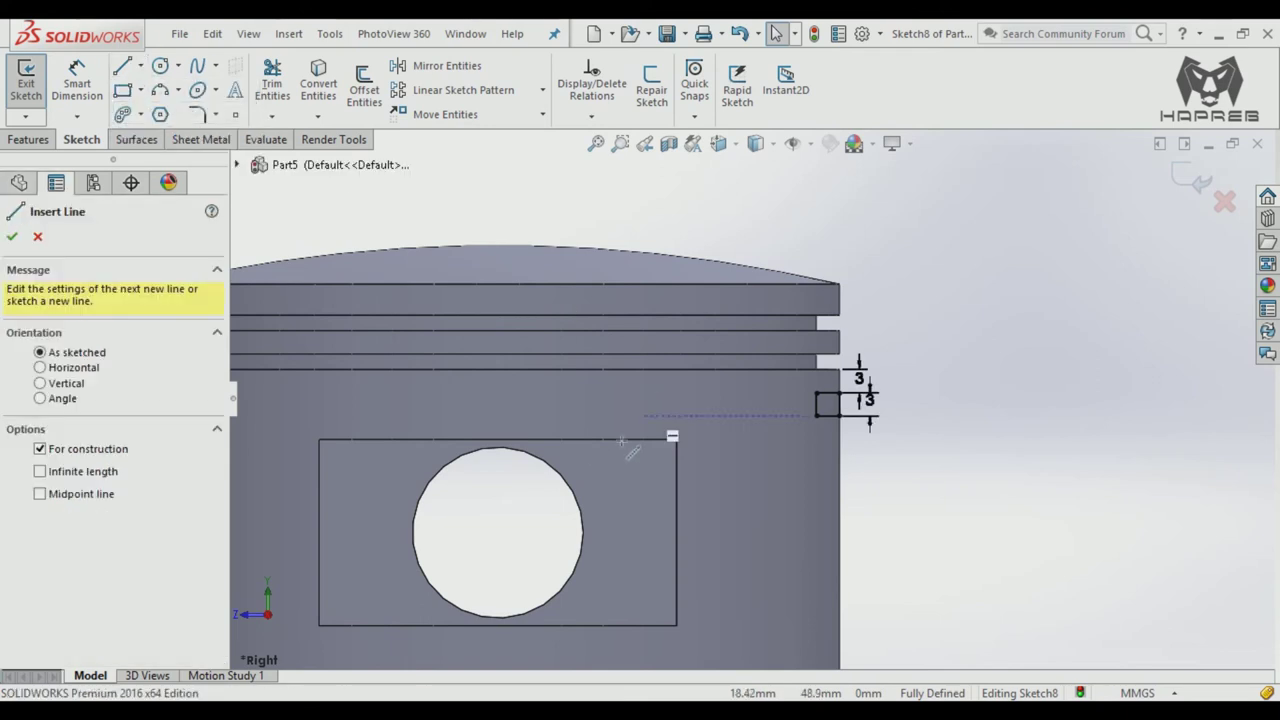
left_click(497, 438)
left_click(498, 285)
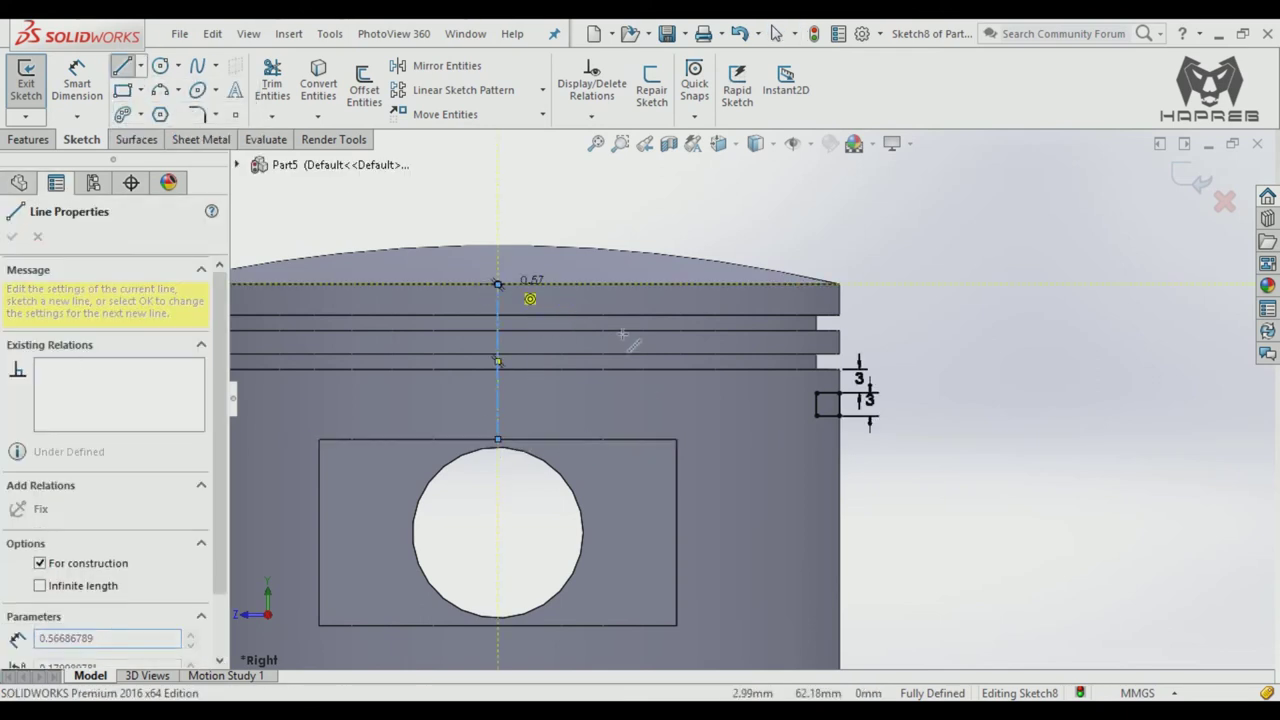
key("Escape")
key("Escape")
key("z")
key("z")
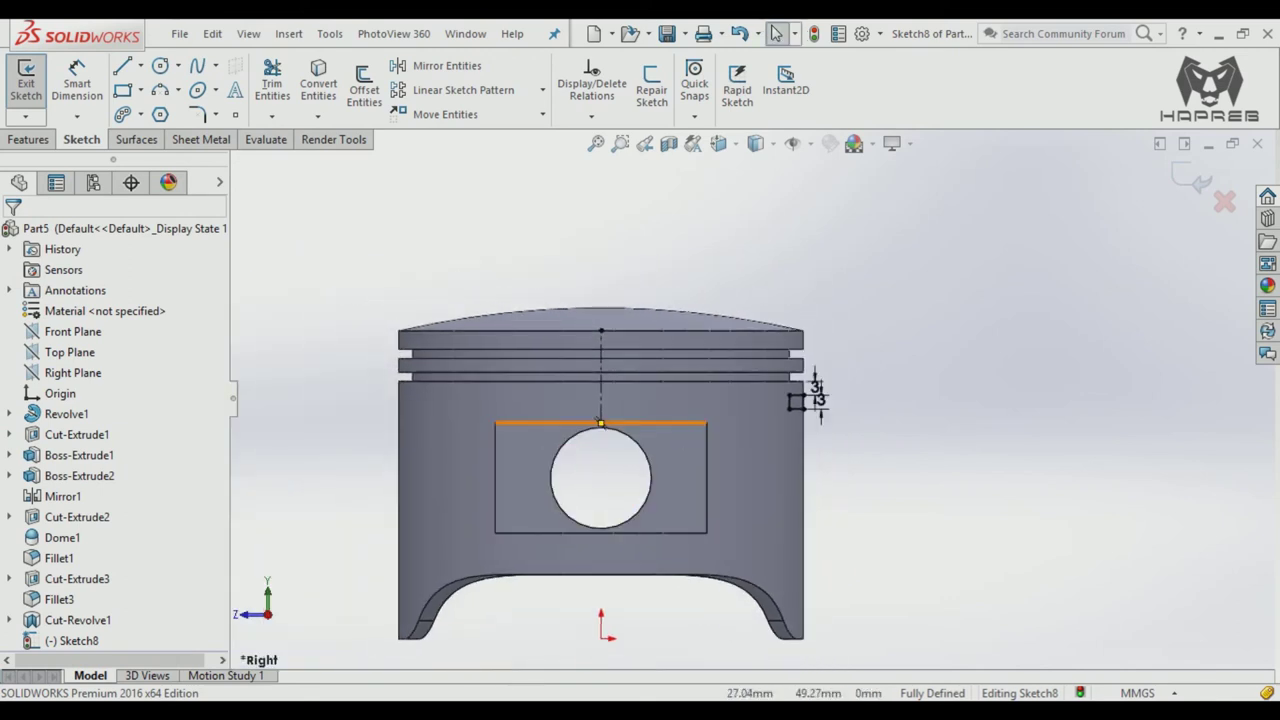
Step: Revolve-cut the square profile 360° about the centerline, creating Cut-Revolve2
left_click(22, 140)
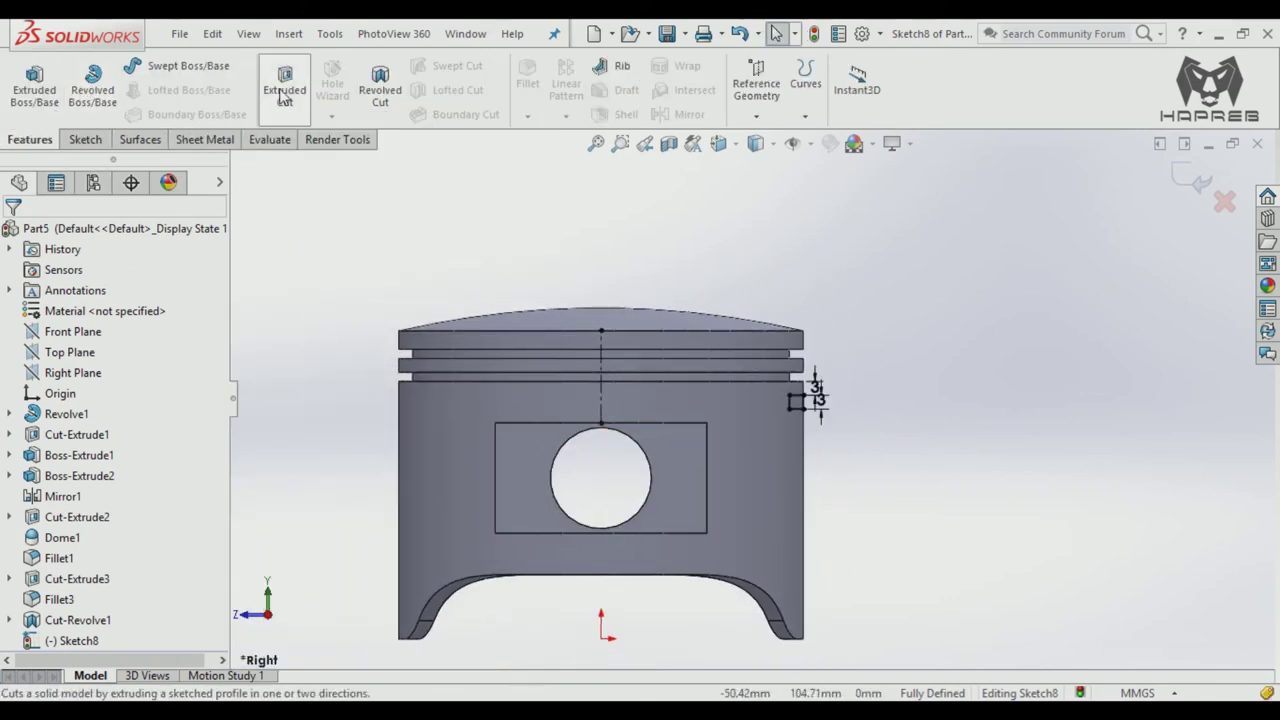
left_click(380, 85)
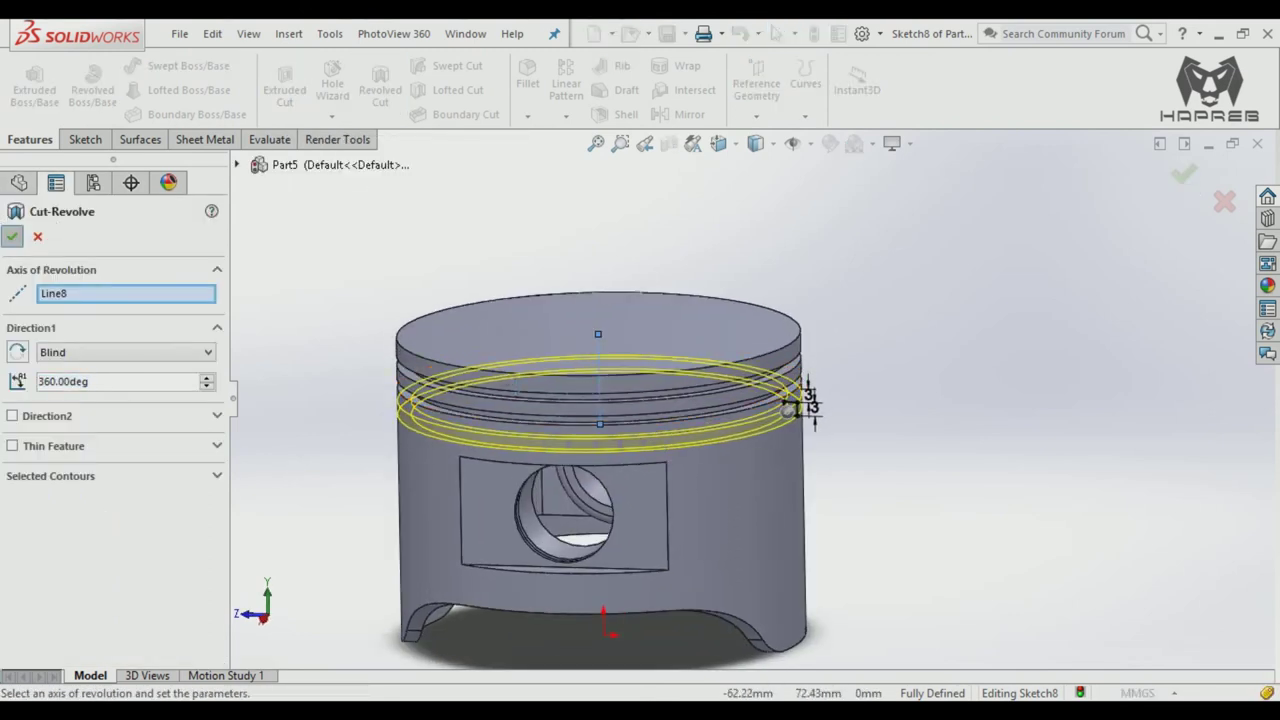
key("Return")
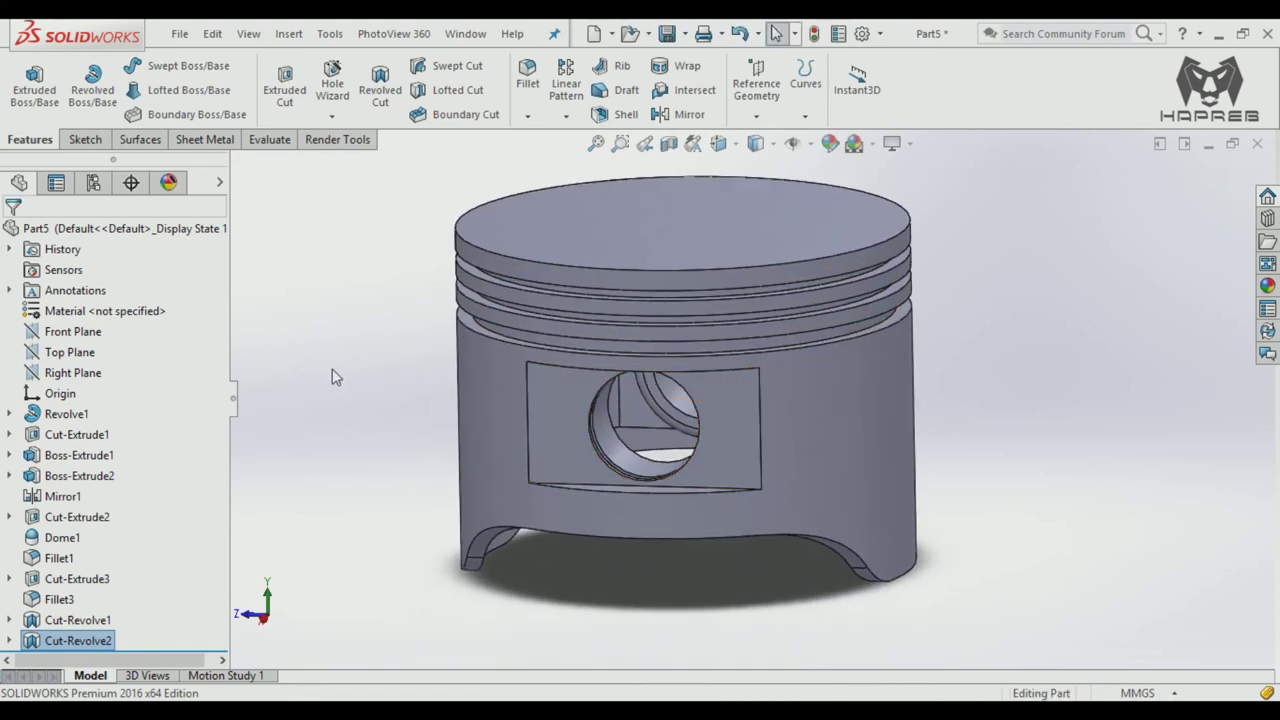
Step: Sketch a small circle on the Front Plane at the lowest ring groove
left_click(70, 331)
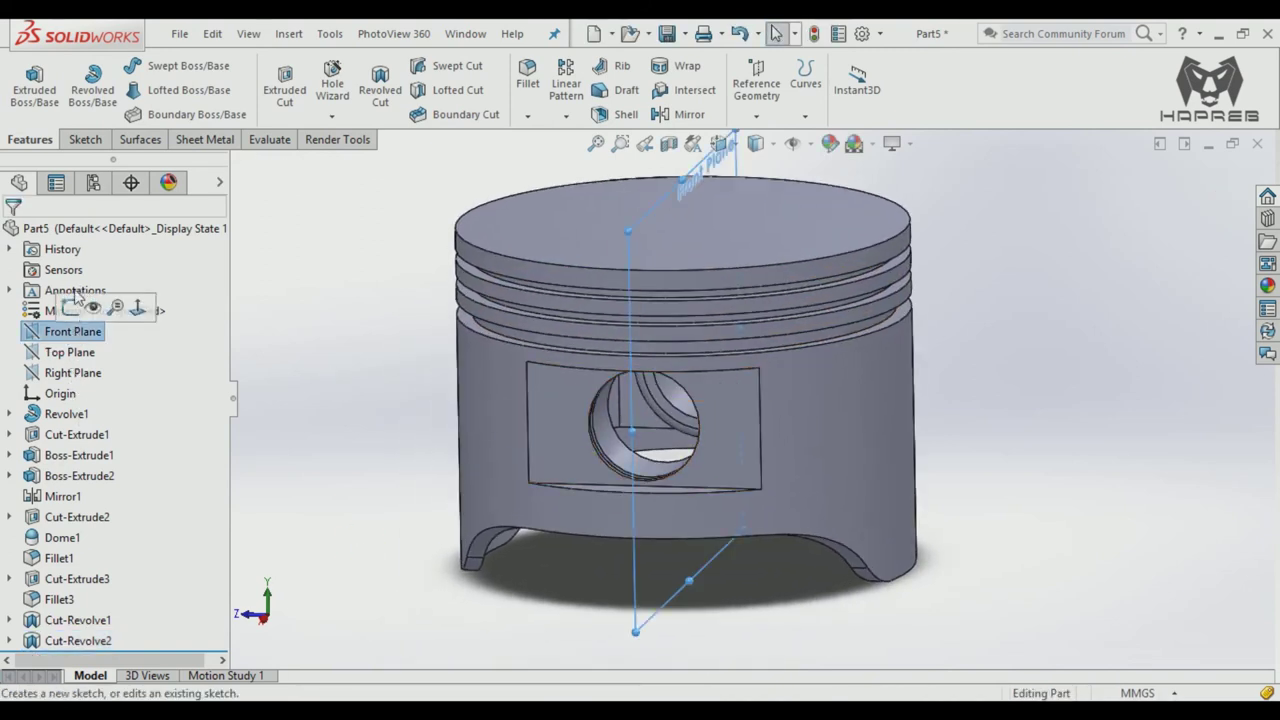
left_click(68, 302)
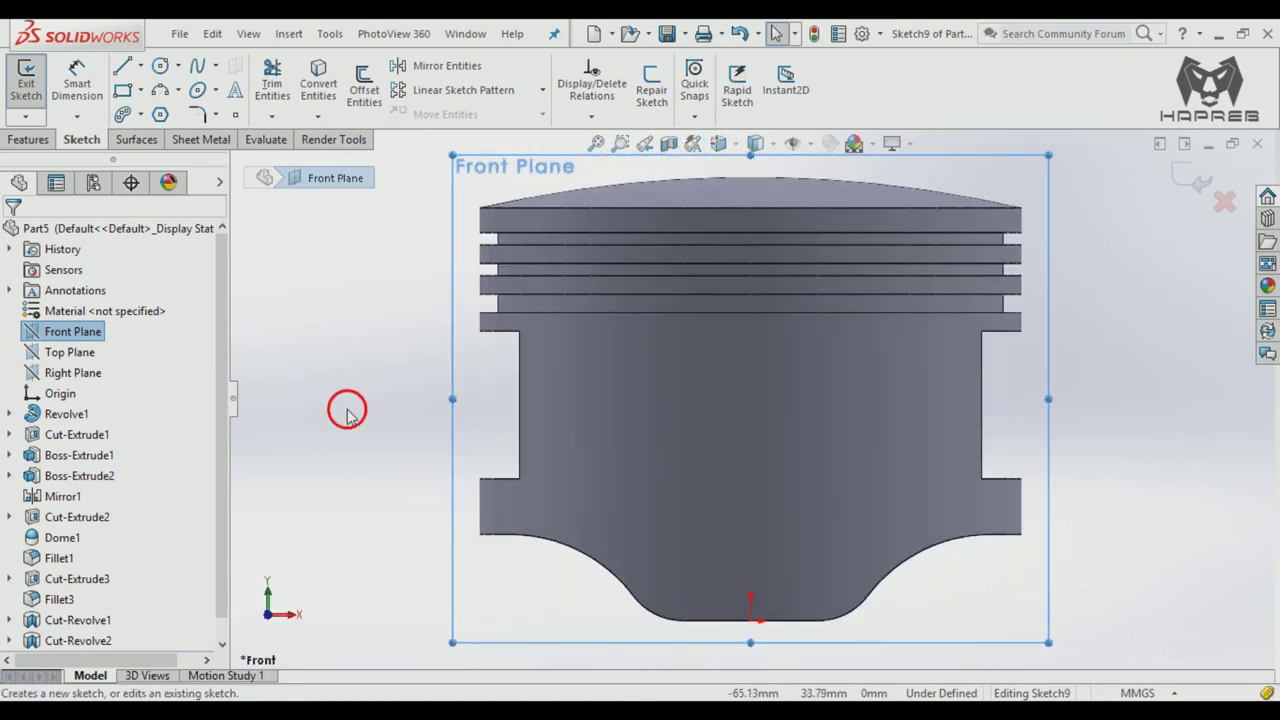
left_click(347, 413)
left_click(160, 66)
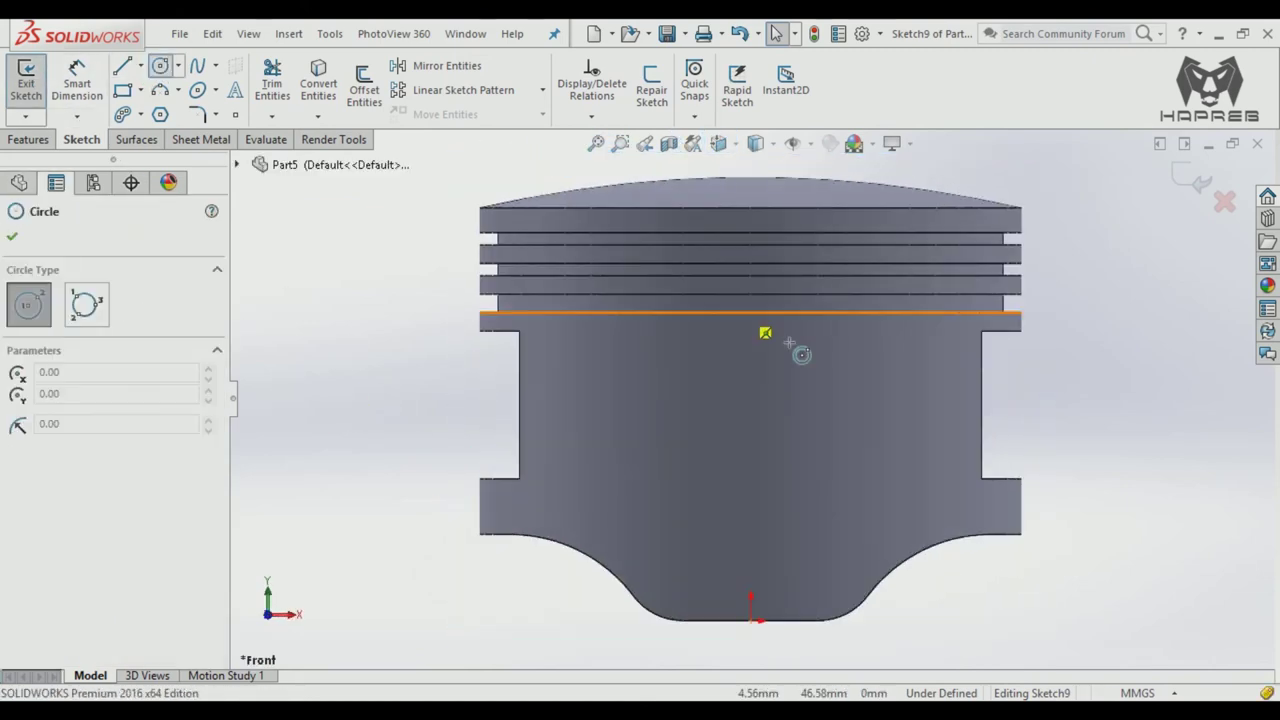
scroll(785, 287, "down", 2)
scroll(785, 287, "down", 2)
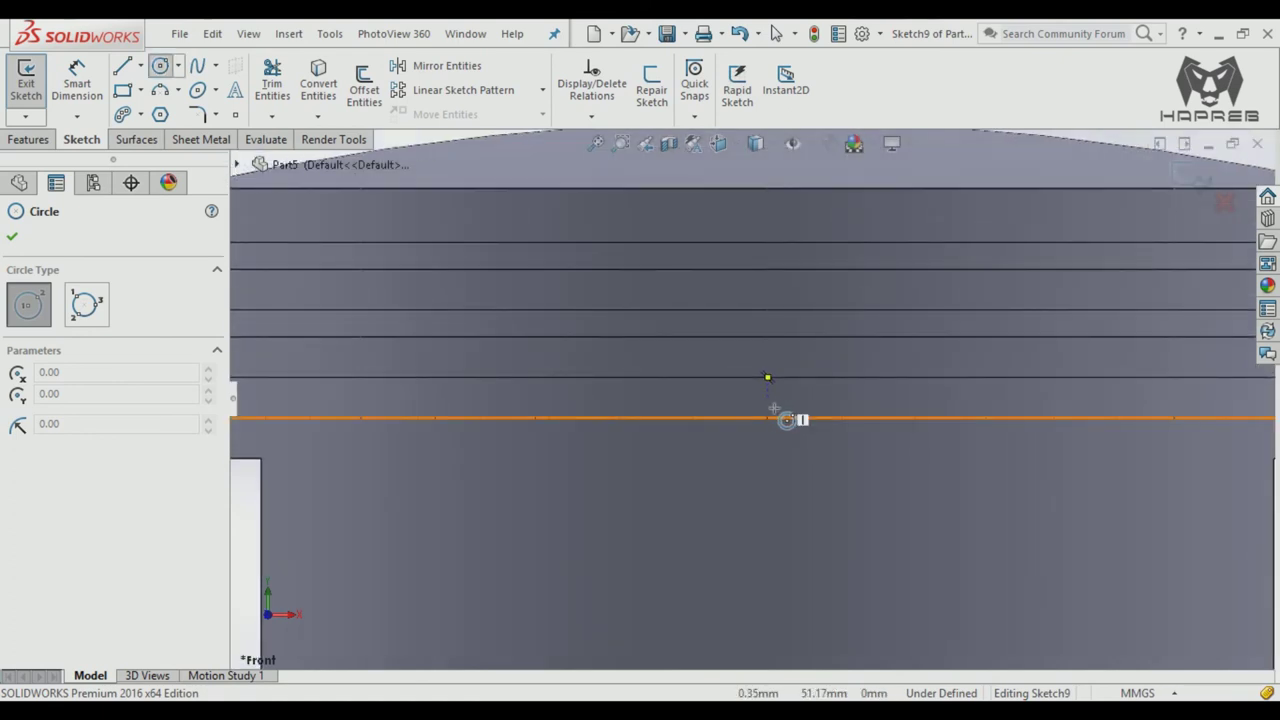
left_click(768, 404)
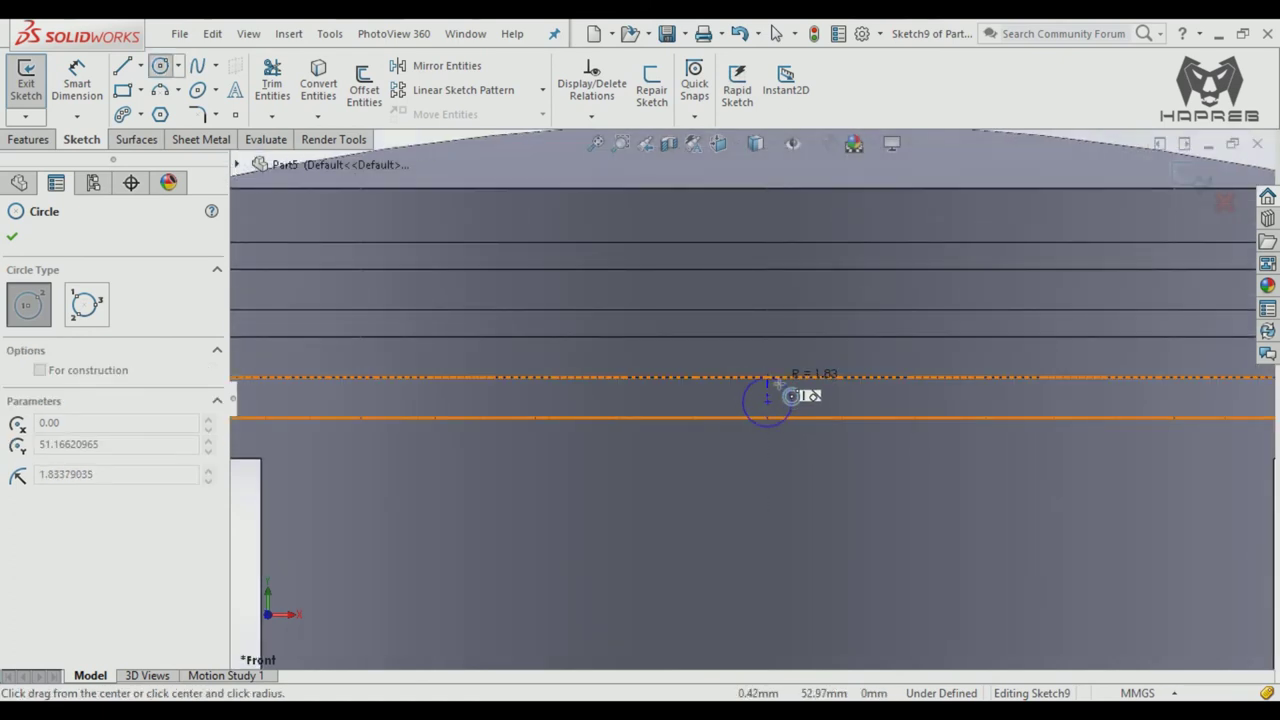
left_click(790, 396)
key("Escape")
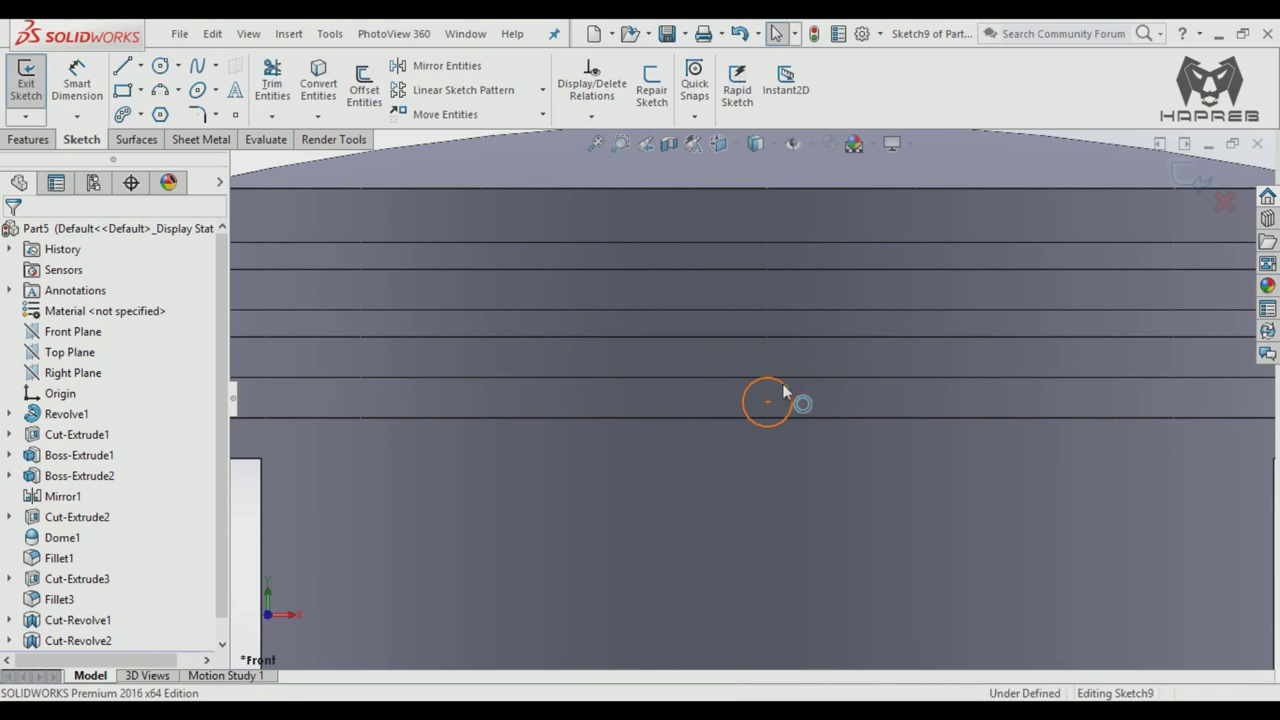
Step: Make the circle tangent to both edges of the ring groove
left_click(782, 390)
key("Escape")
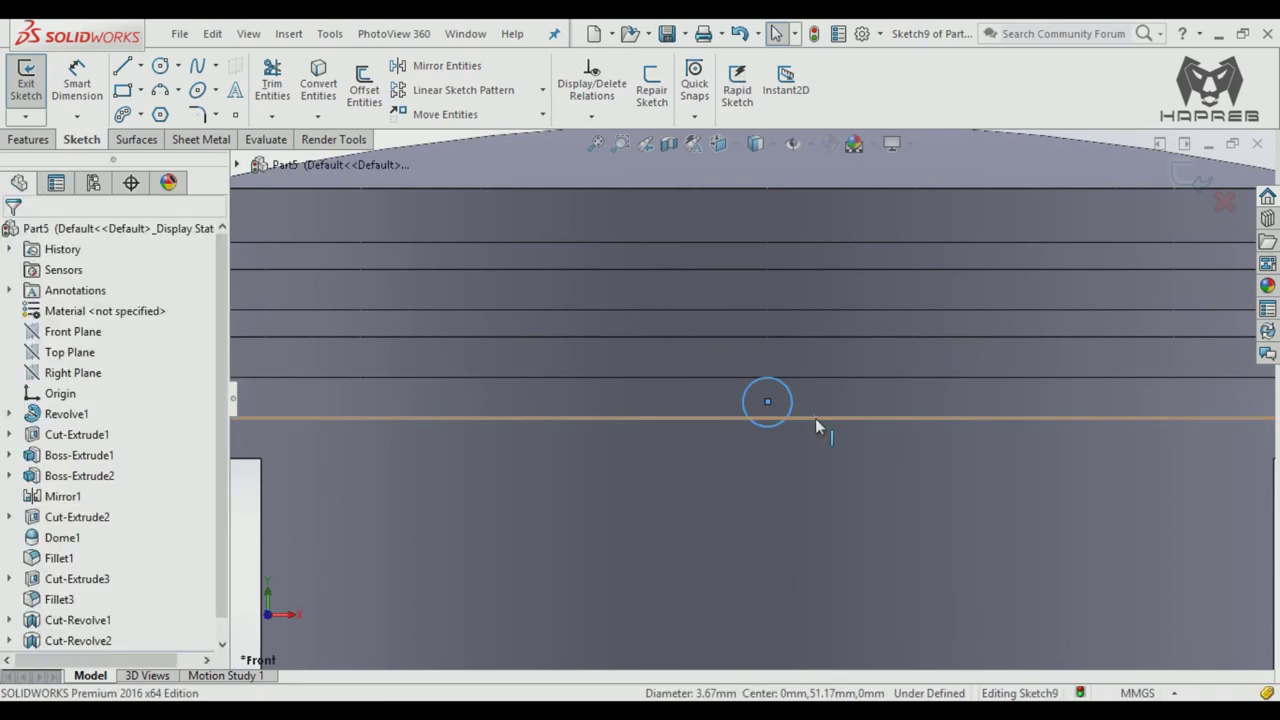
left_click(815, 418, "ctrl")
left_click(865, 345)
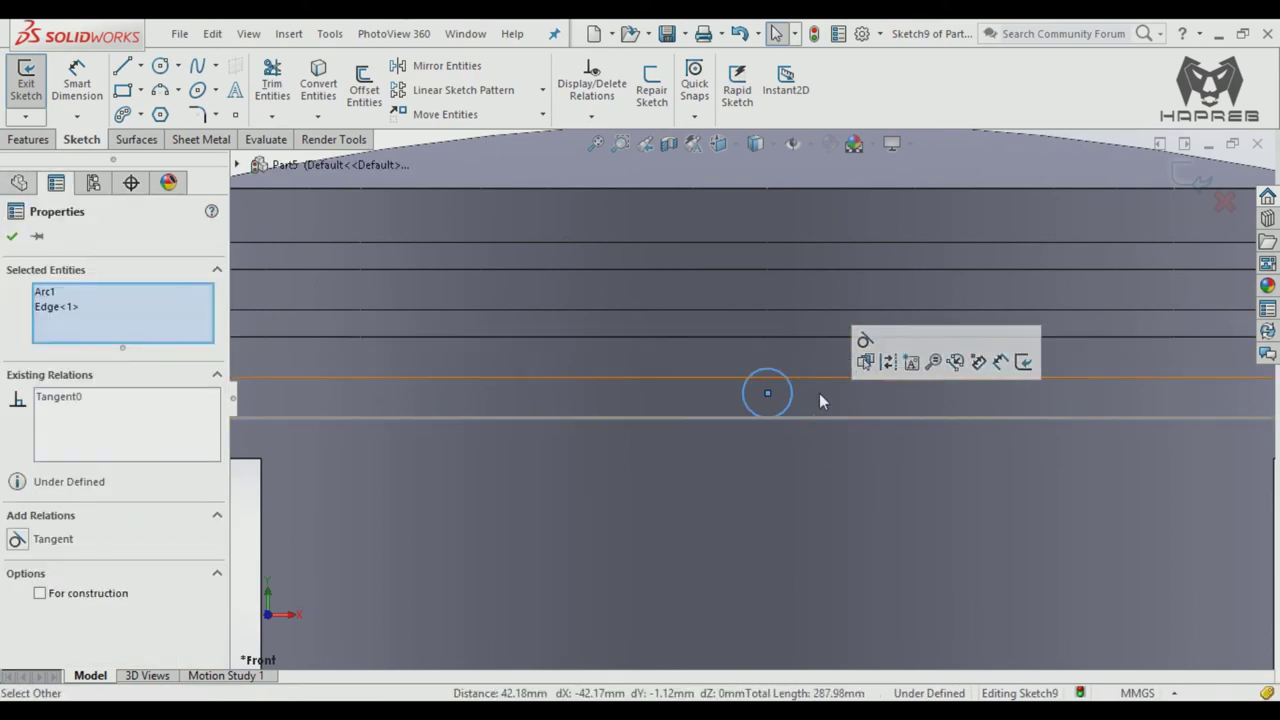
key("Escape")
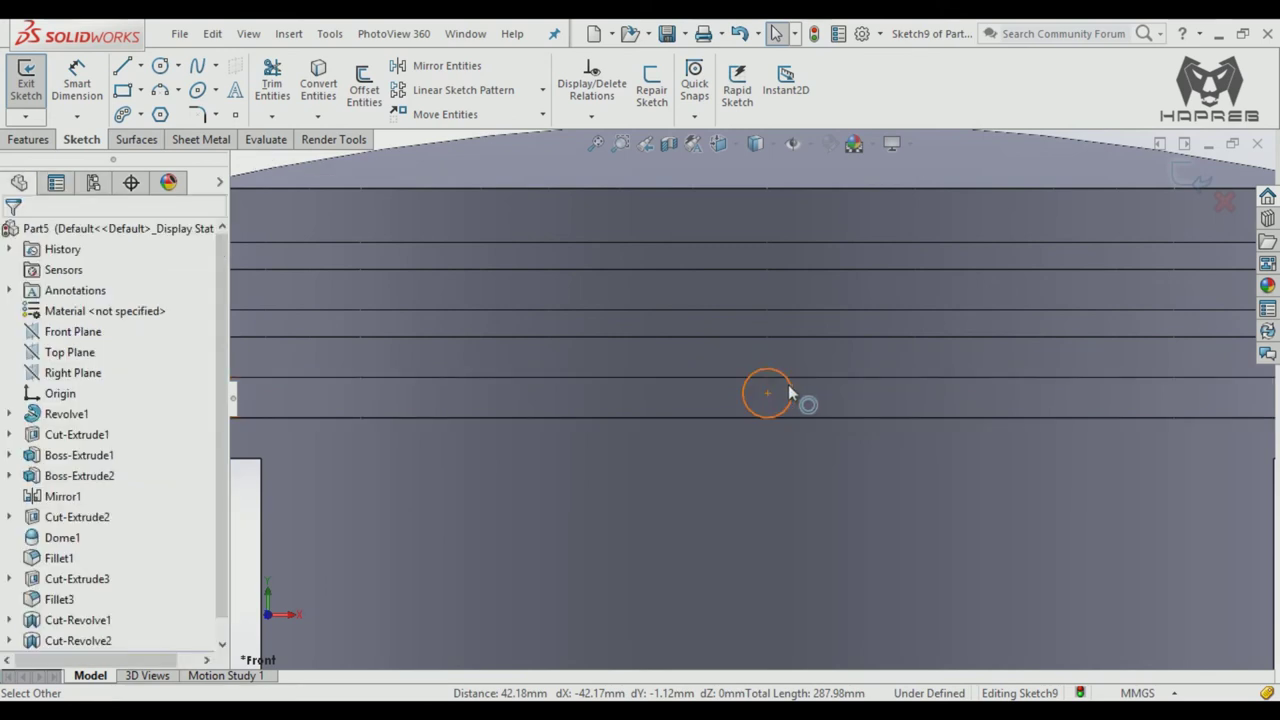
left_click(789, 392)
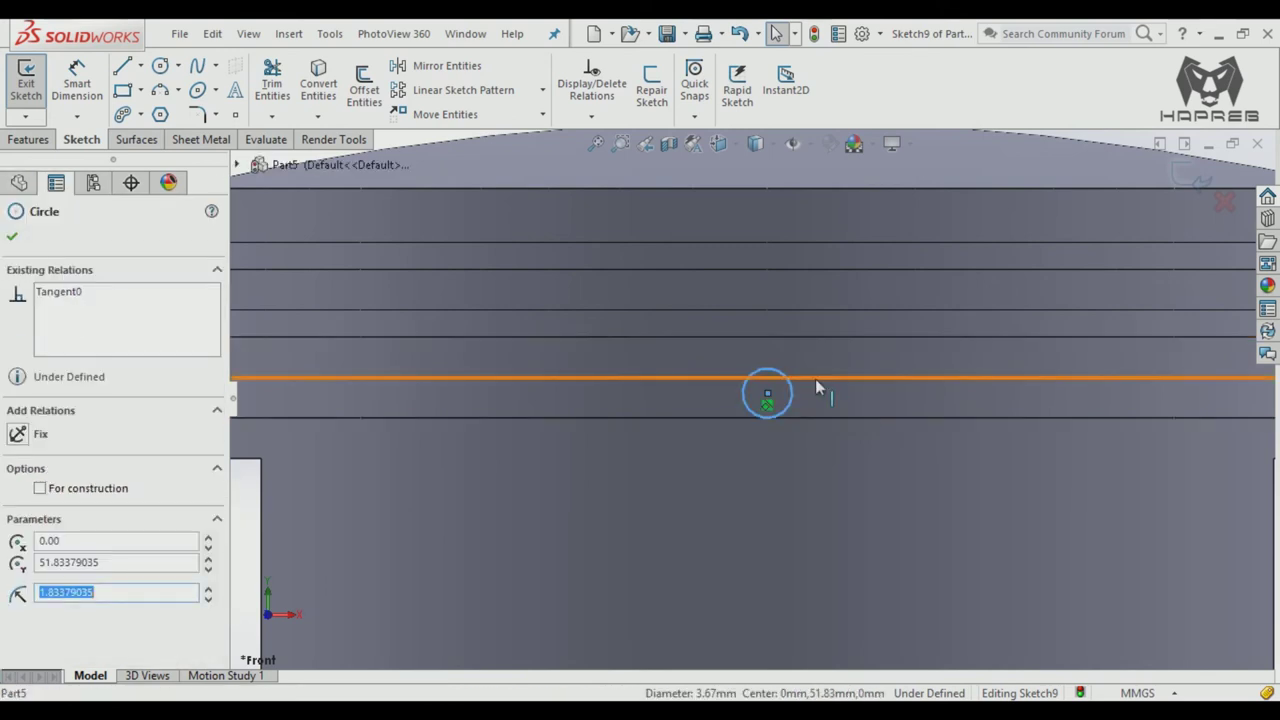
left_click(815, 379, "ctrl")
left_click(867, 303)
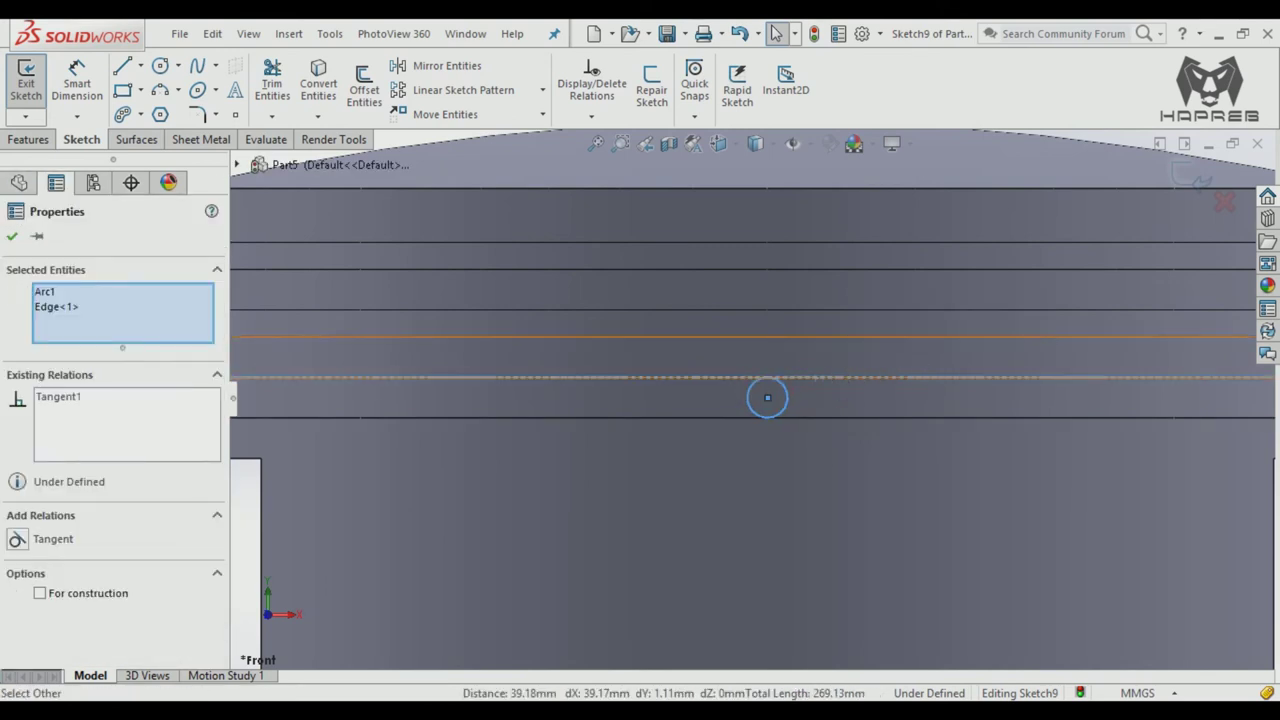
key("Escape")
Step: Align the circle's centre vertically with the origin
scroll(835, 432, "up", 3)
scroll(838, 432, "up", 2)
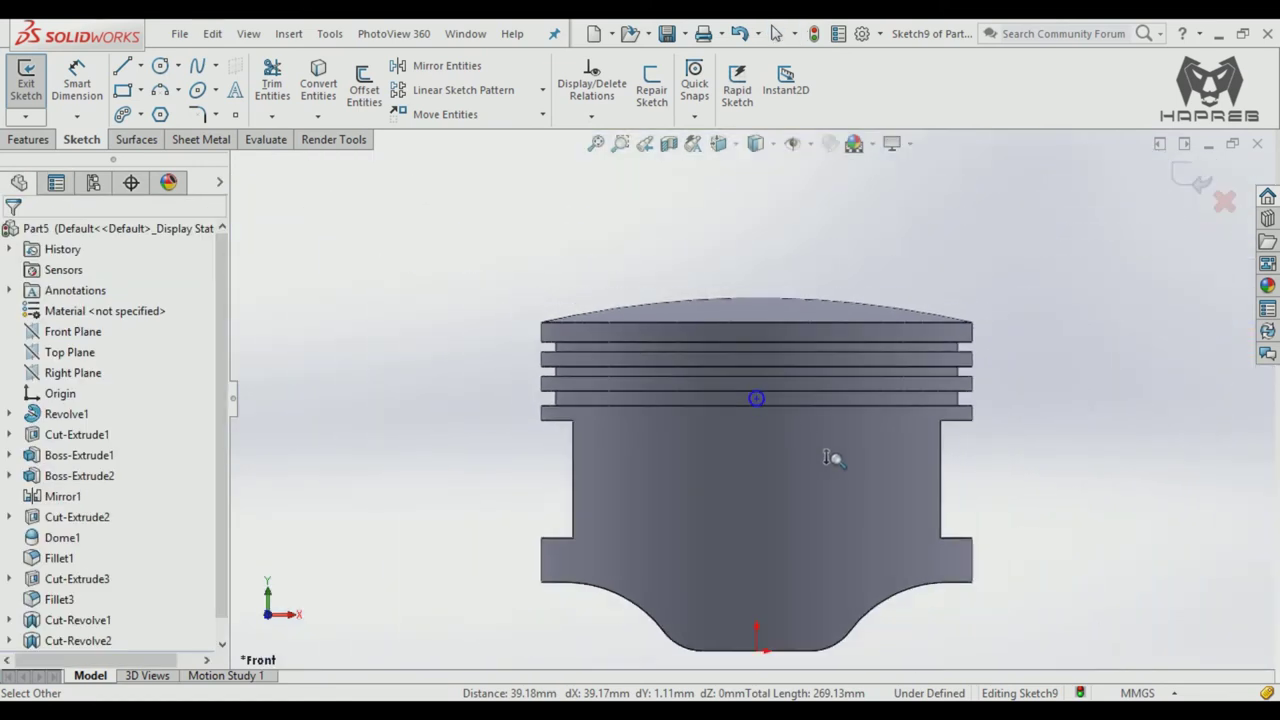
left_click(757, 398)
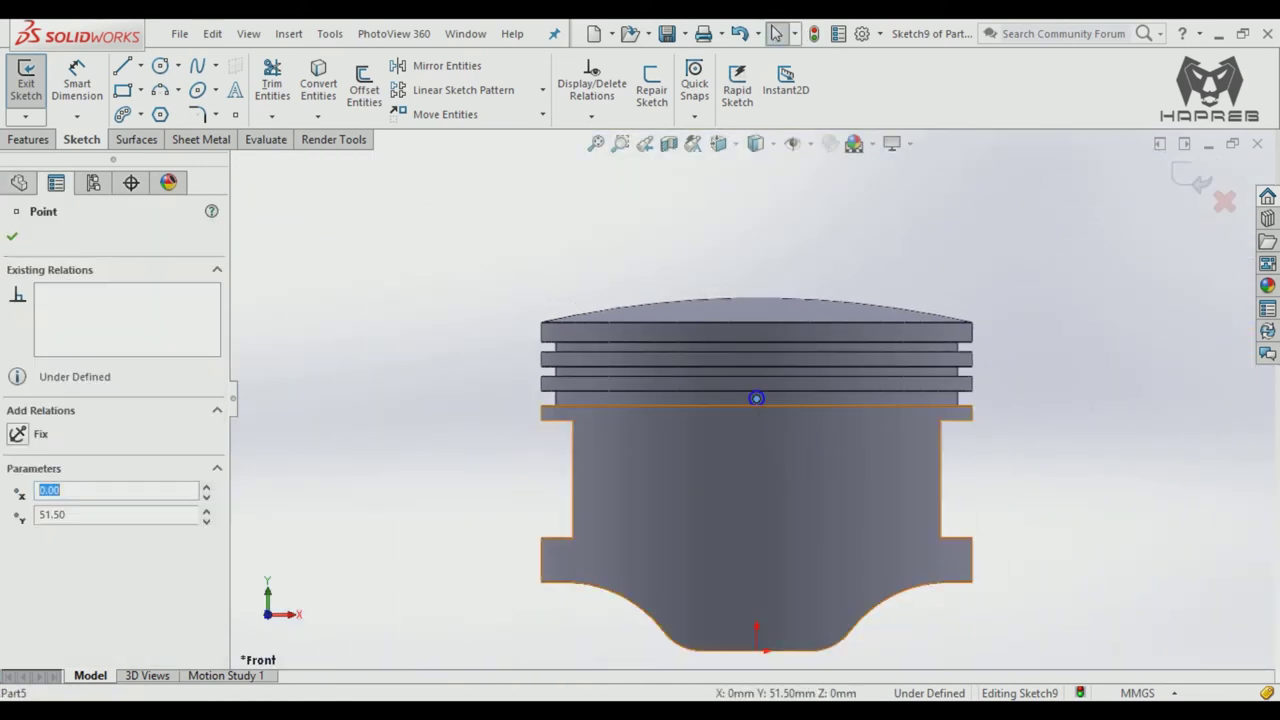
left_click(757, 651, "ctrl")
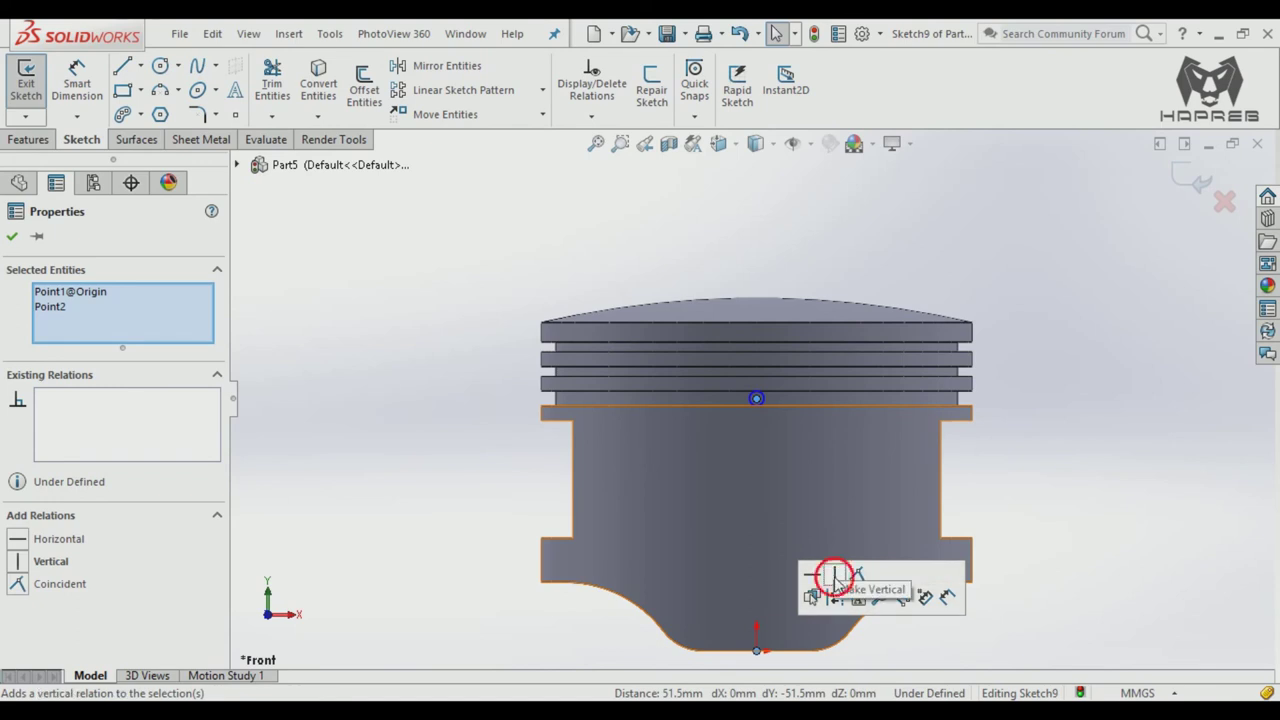
left_click(835, 574)
left_click(418, 318)
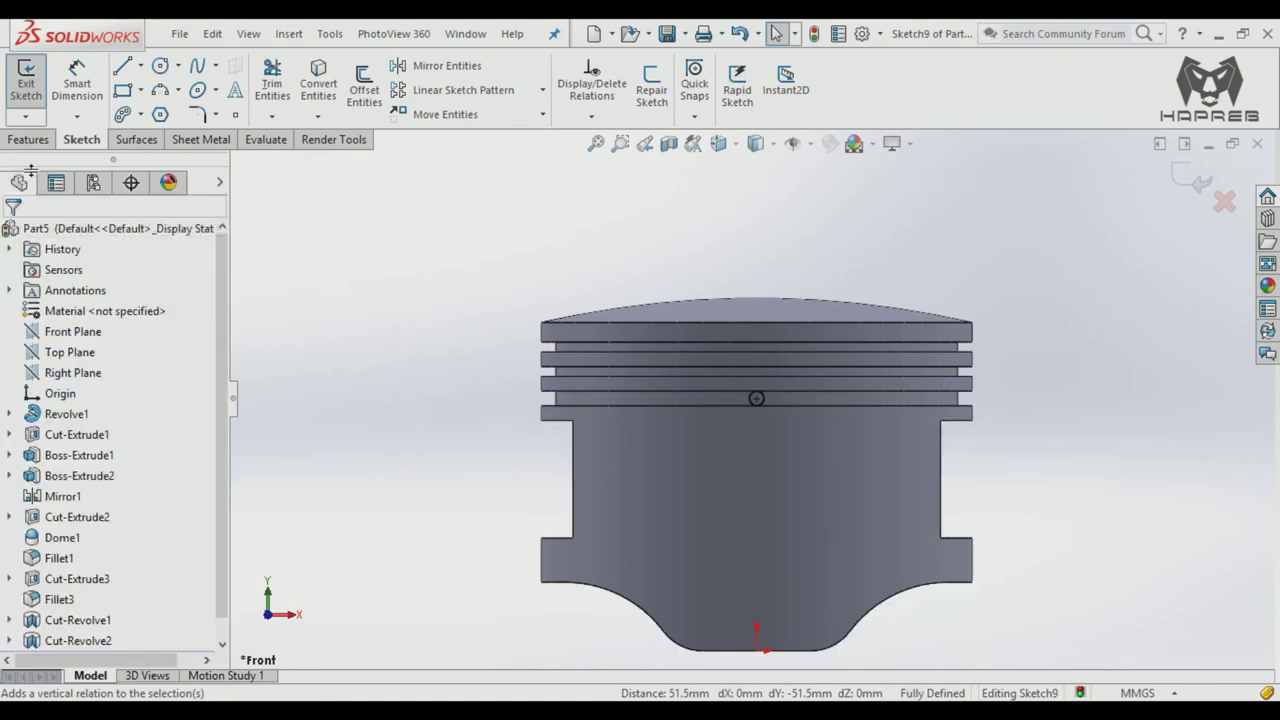
Step: Extruded-cut the circle Through All to drill the oil hole through the piston wall
left_click(30, 139)
left_click(284, 97)
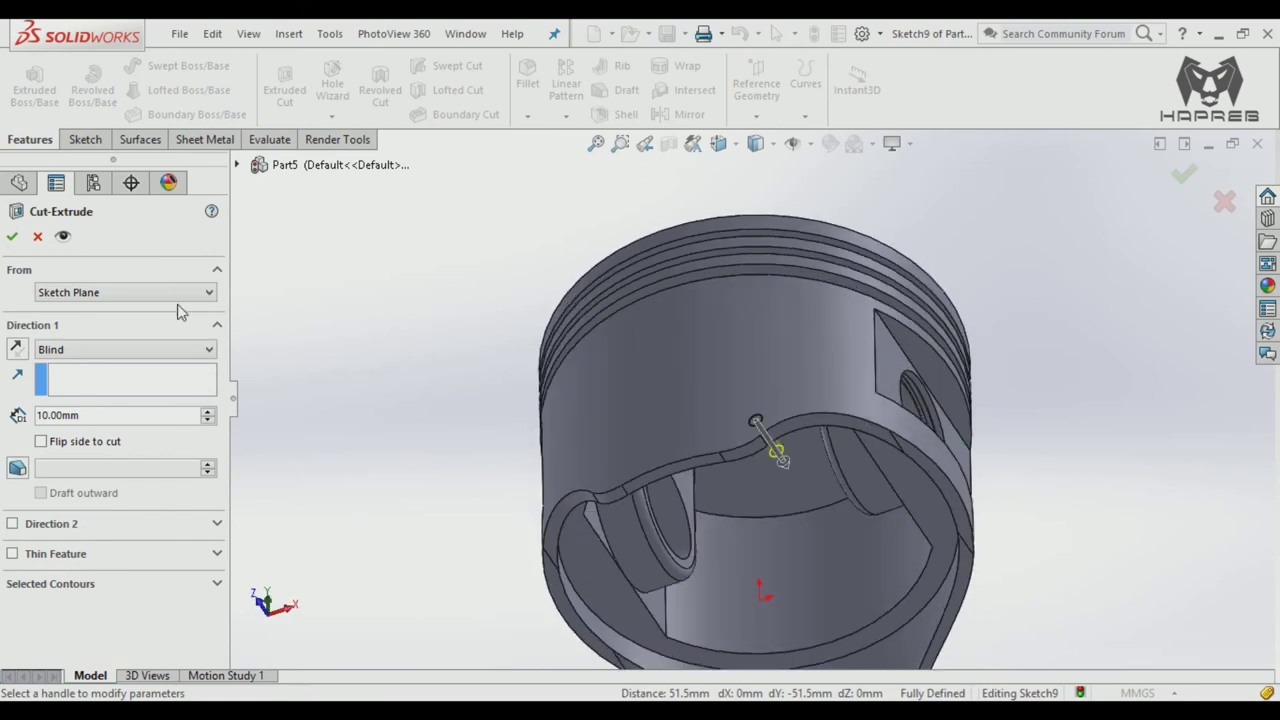
left_click(116, 348)
left_click(112, 376)
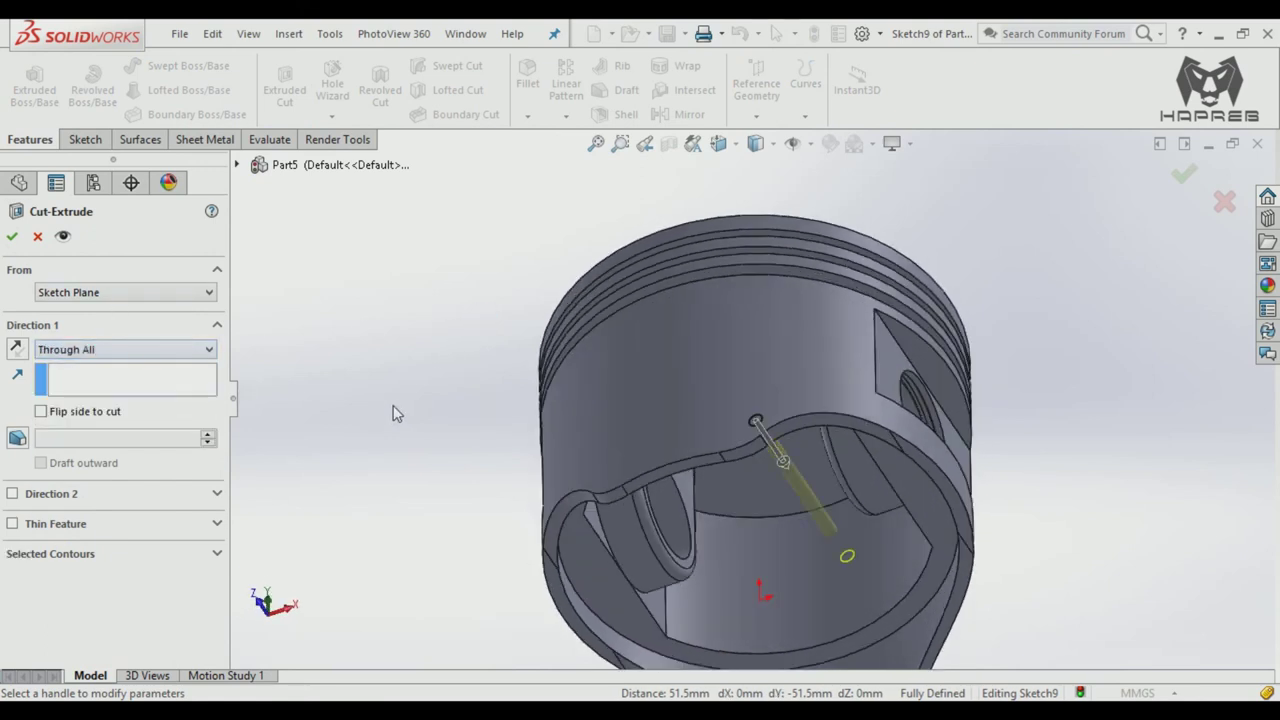
left_click(11, 240)
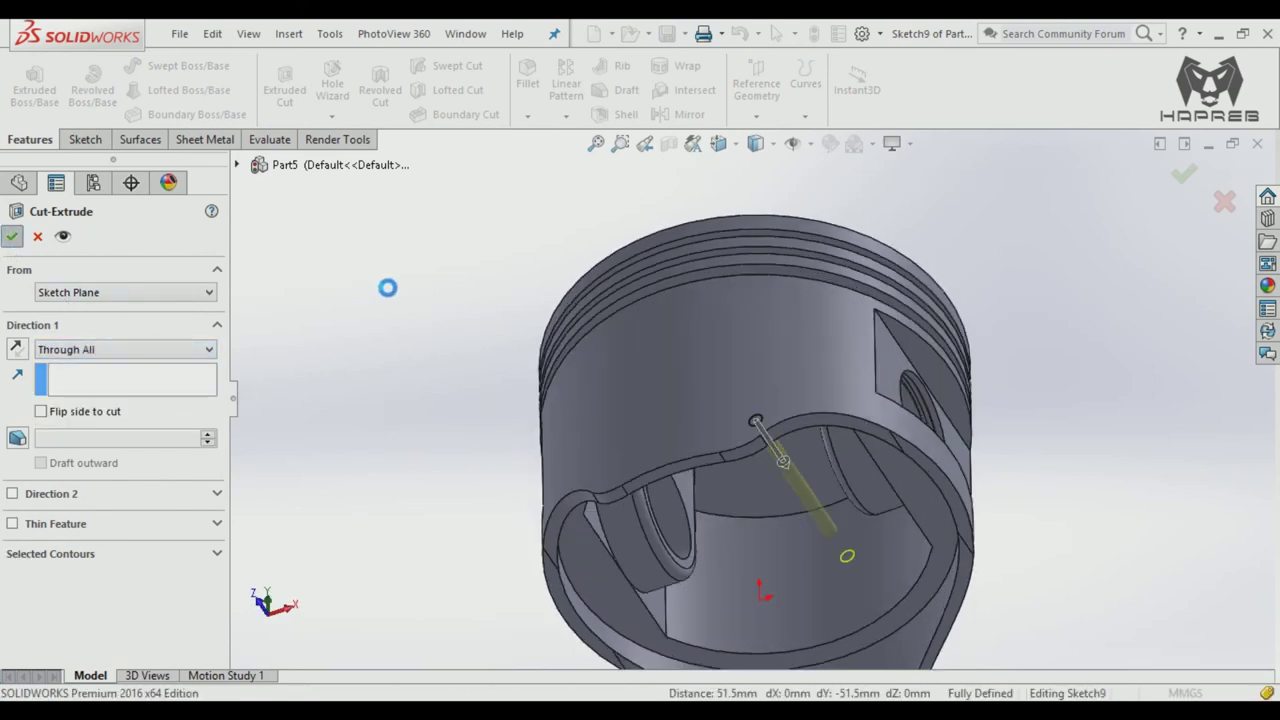
key("f")
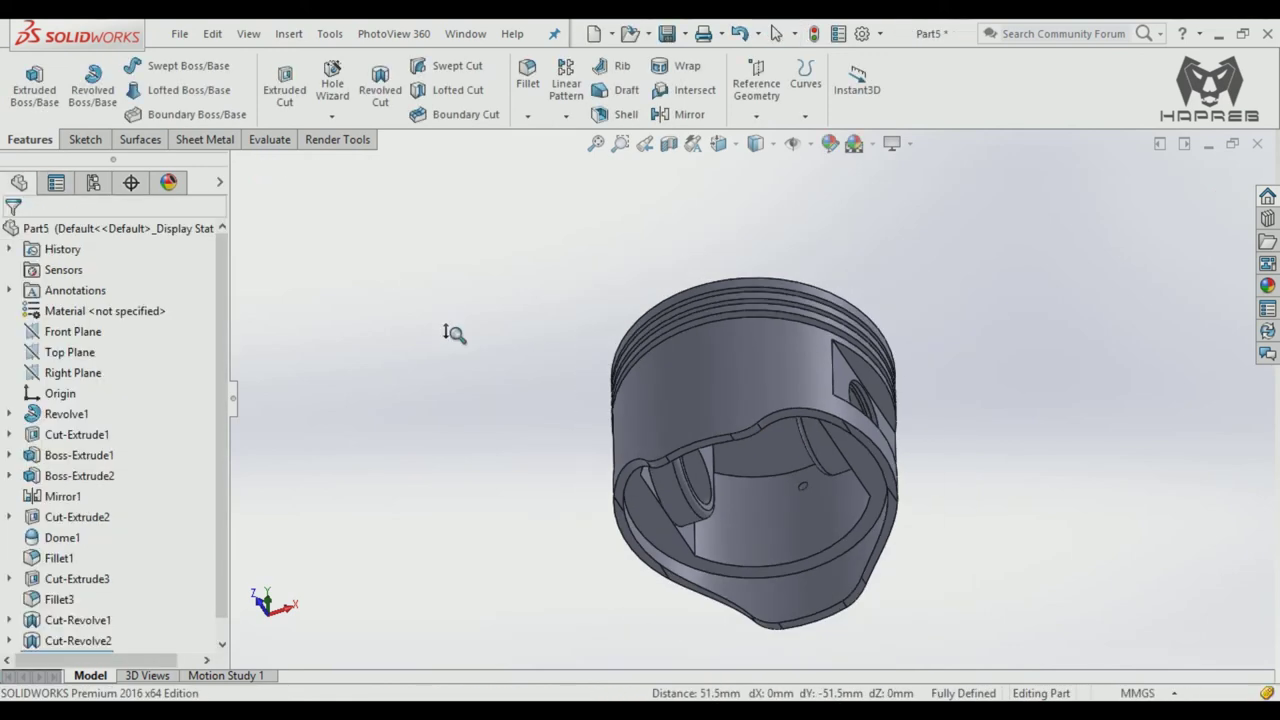
mouse_move(543, 334)
middle_mouse_down()
mouse_move(897, 573)
mouse_move(950, 505)
mouse_move(968, 451)
middle_mouse_up()
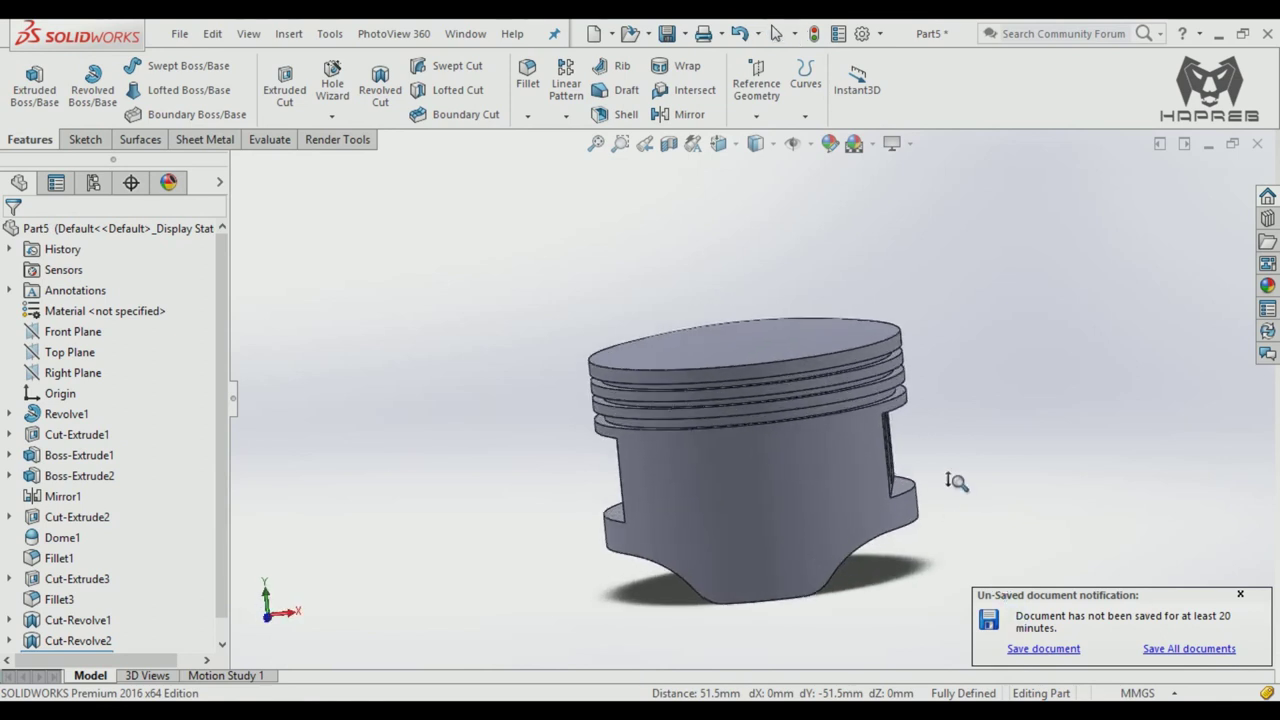
left_click(1238, 592)
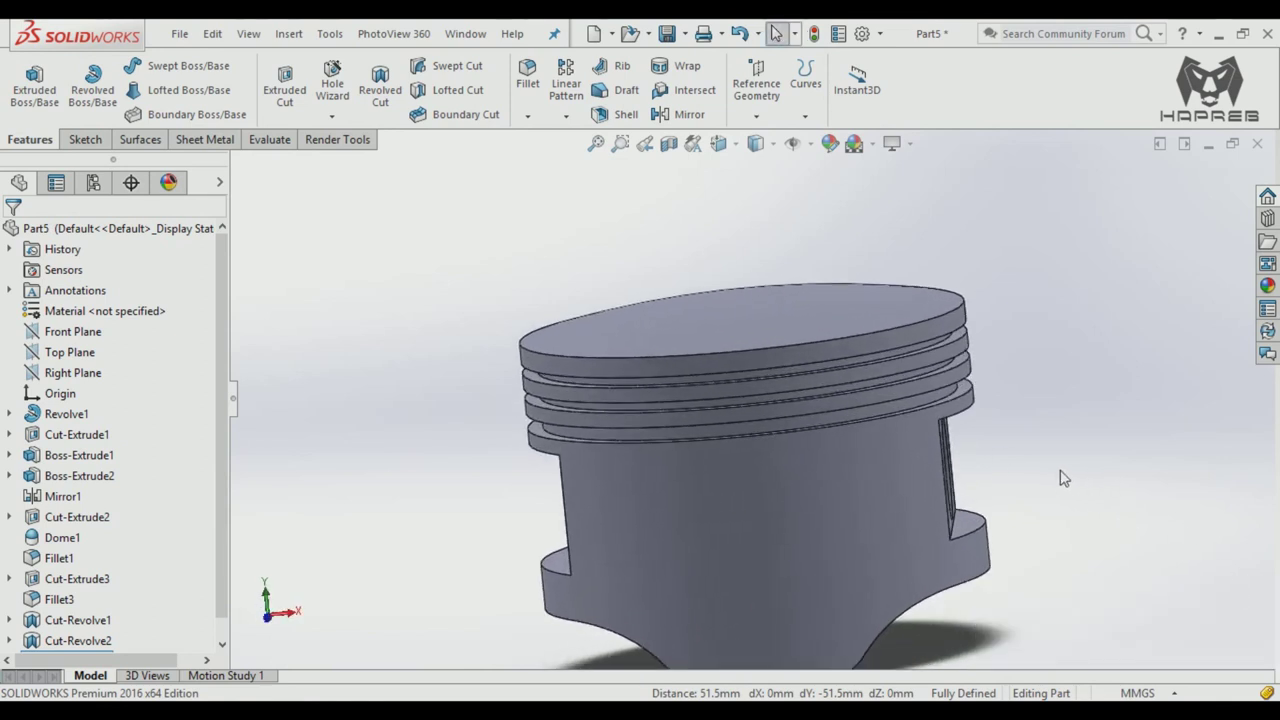
mouse_move(1063, 478)
middle_mouse_down()
mouse_move(562, 578)
mouse_move(600, 470)
middle_mouse_up()
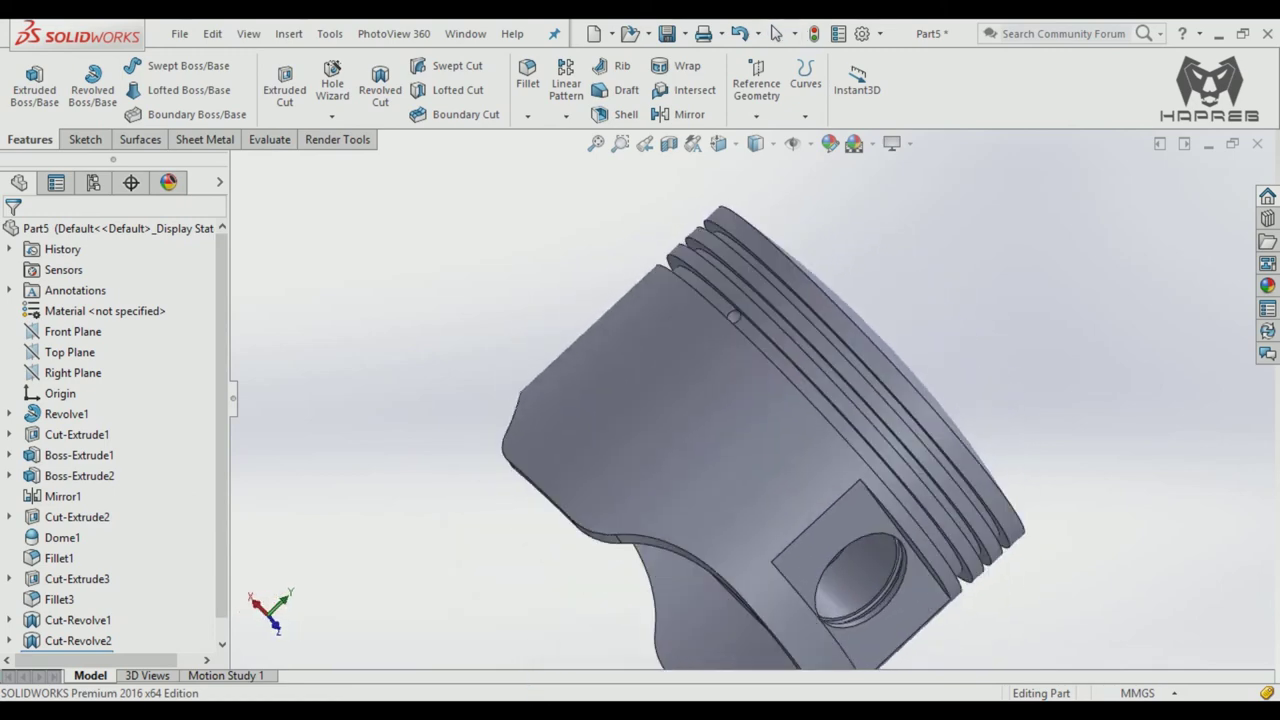
Step: Start a circular pattern of the oil-hole cut about the piston's top circular edge
left_click(566, 116)
left_click(590, 157)
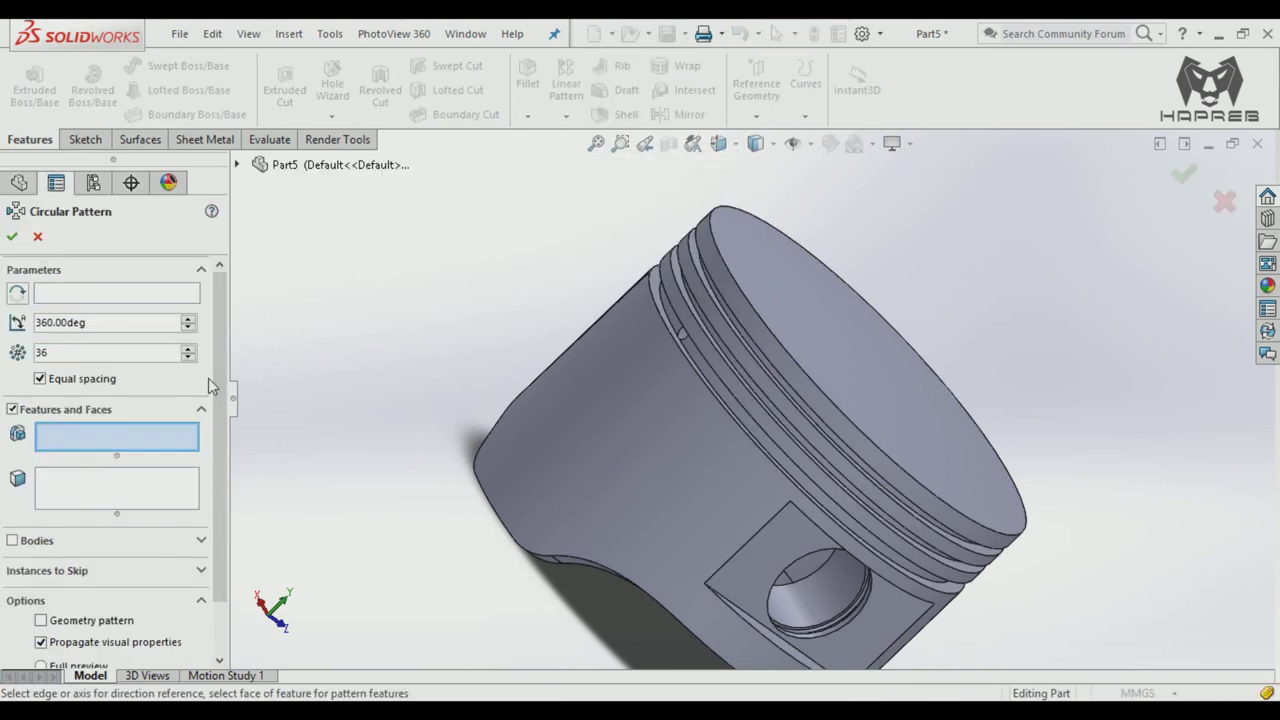
left_click(150, 292)
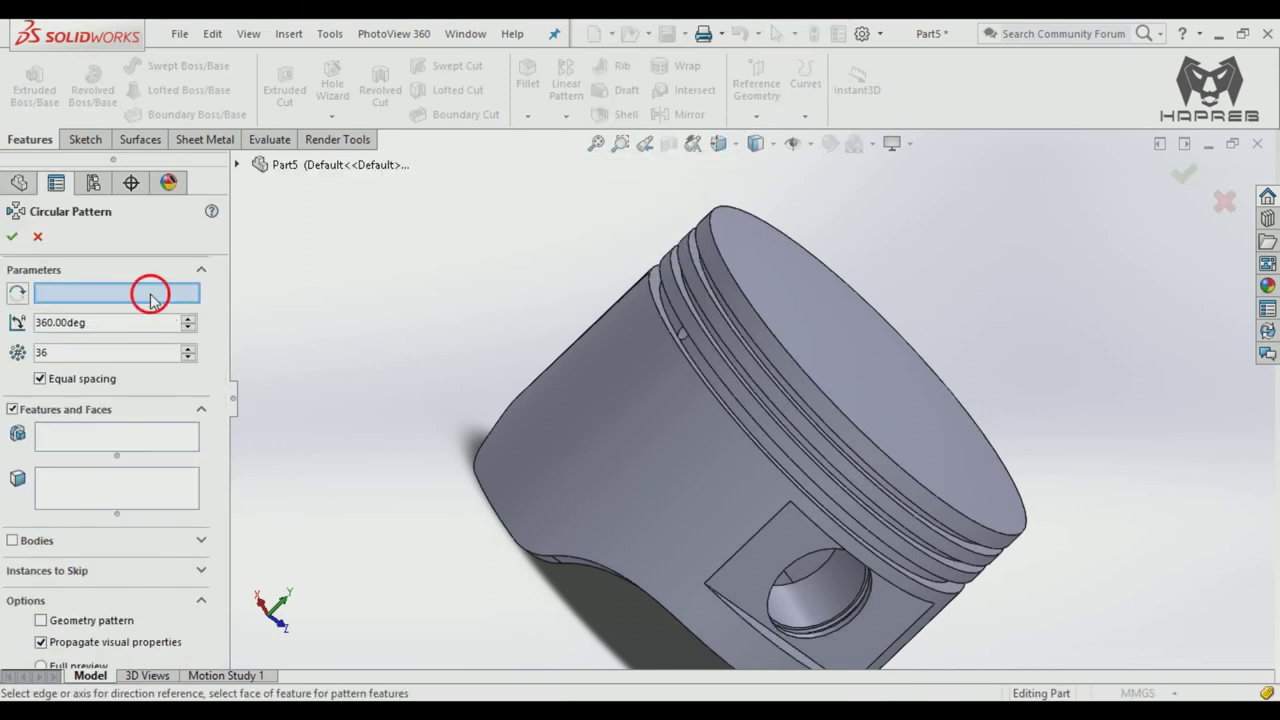
left_click(836, 413)
left_click(133, 445)
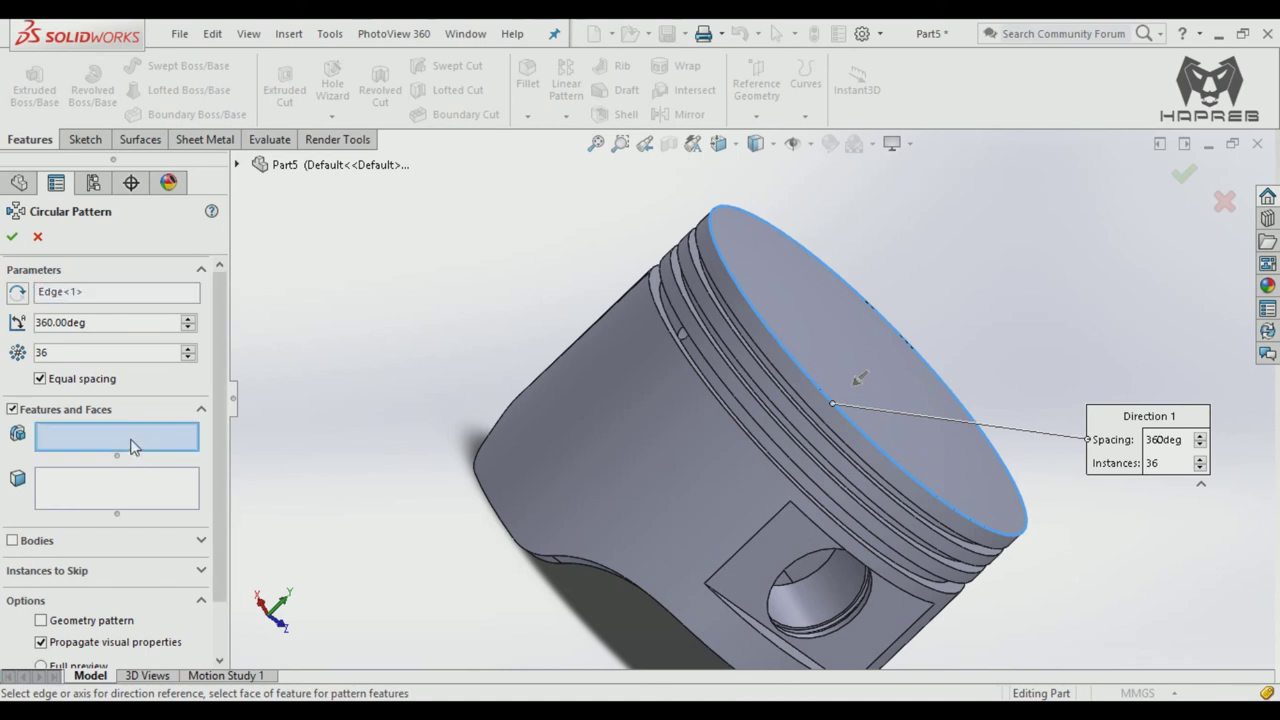
left_click(686, 342)
mouse_move(686, 342)
middle_mouse_down()
mouse_move(813, 436)
mouse_move(531, 303)
middle_mouse_up()
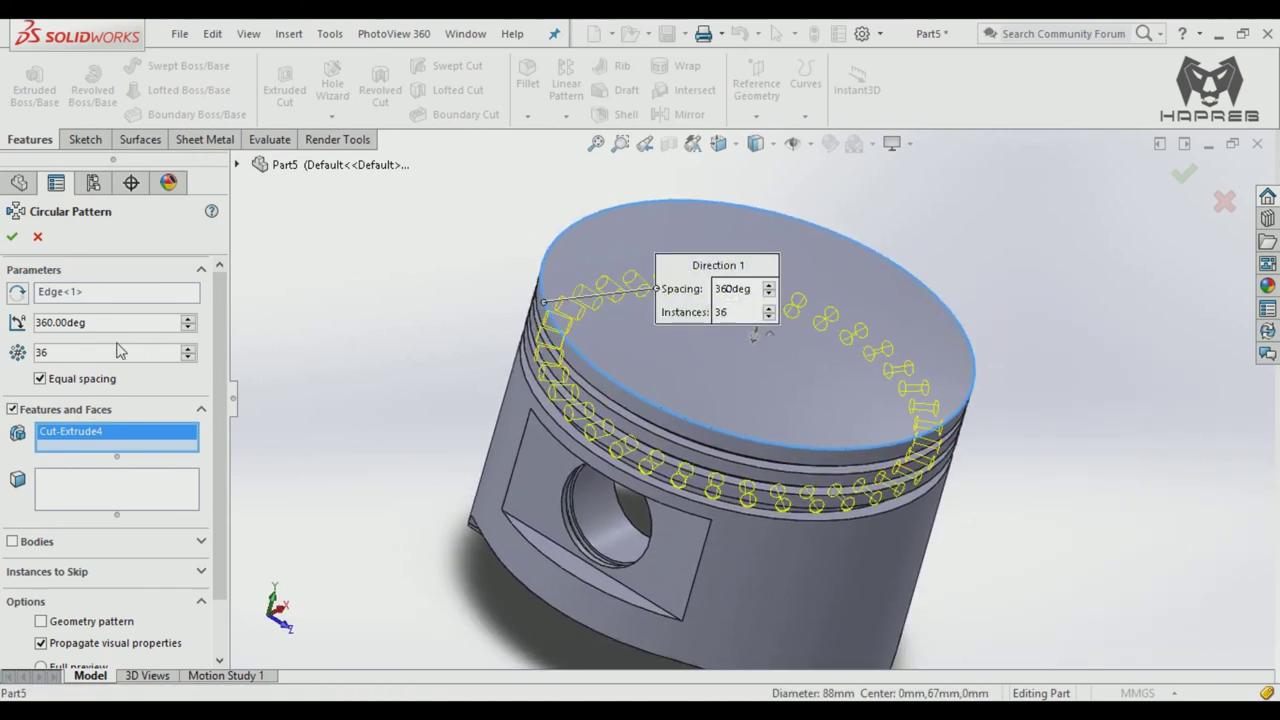
Step: Set 12 equally spaced instances over 360° and expand the Instances to Skip settings
type("=")
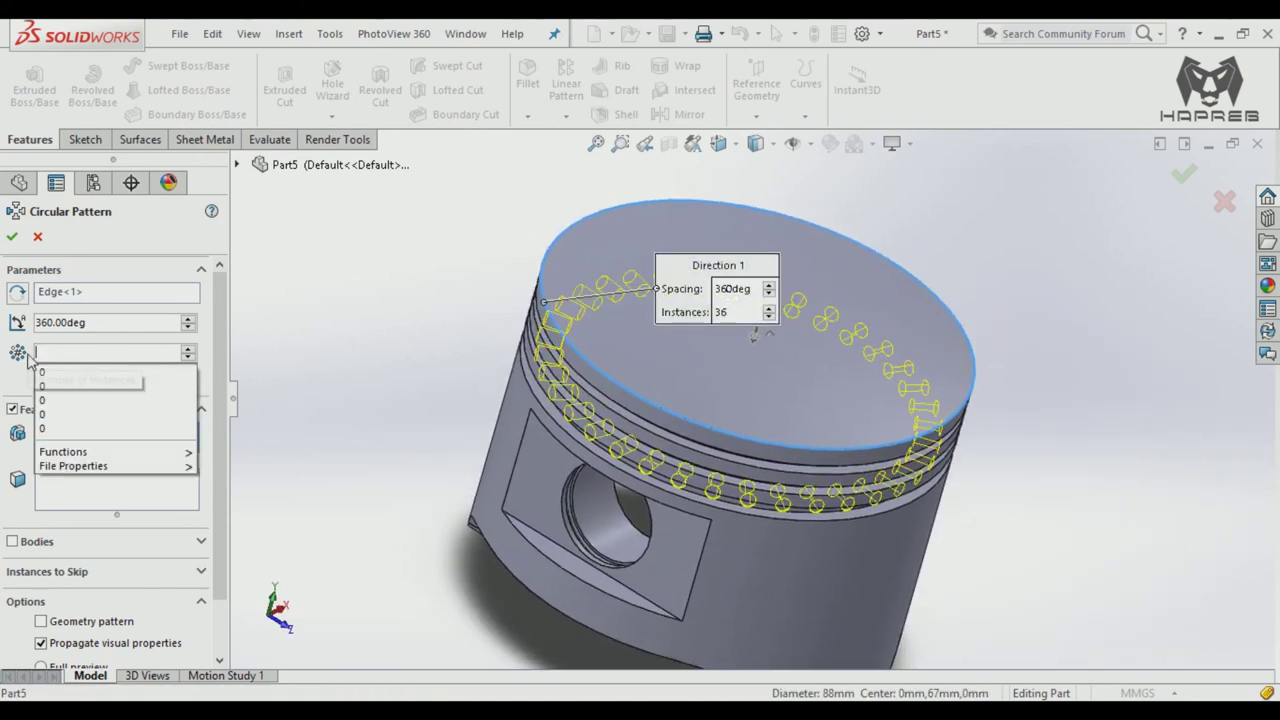
key("BackSpace")
type("12")
key("Return")
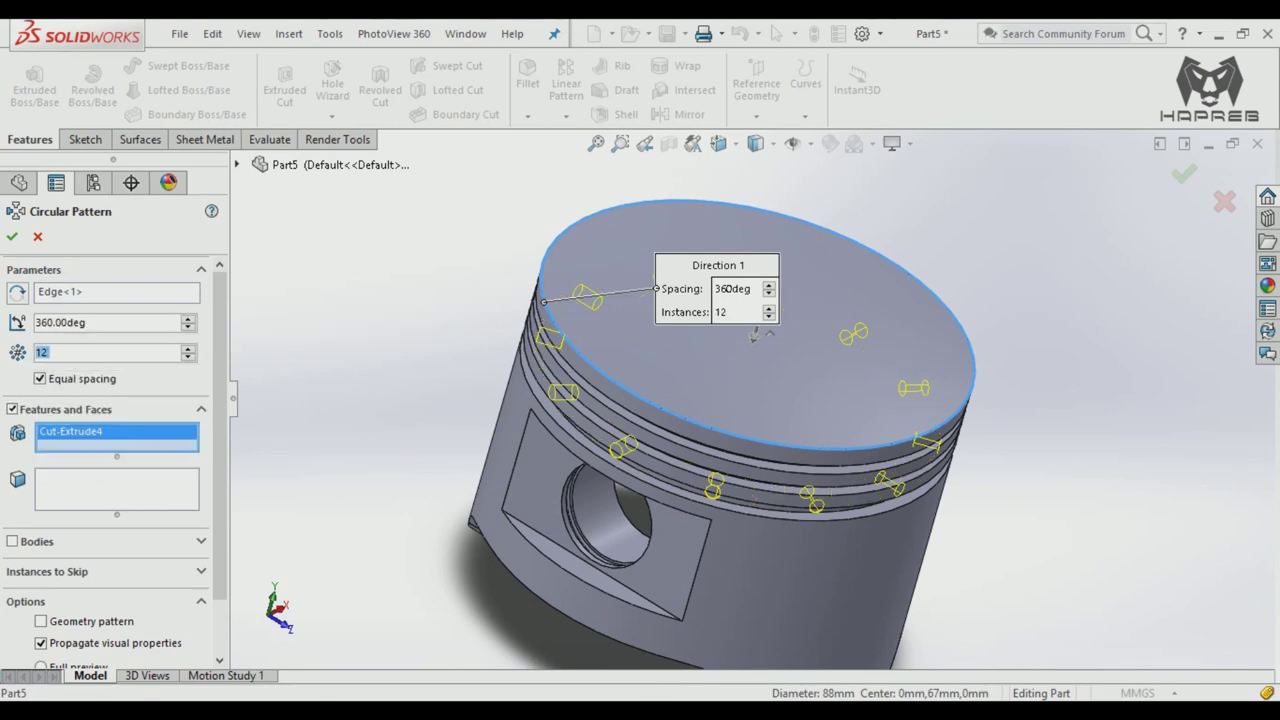
mouse_move(1049, 480)
middle_mouse_down()
mouse_move(964, 503)
mouse_move(1020, 591)
mouse_move(1040, 517)
mouse_move(975, 440)
mouse_move(960, 390)
mouse_move(900, 380)
middle_mouse_up()
mouse_move(615, 376)
middle_mouse_down()
mouse_move(603, 374)
mouse_move(672, 408)
mouse_move(590, 476)
mouse_move(566, 431)
middle_mouse_up()
scroll(160, 520, "down", 2)
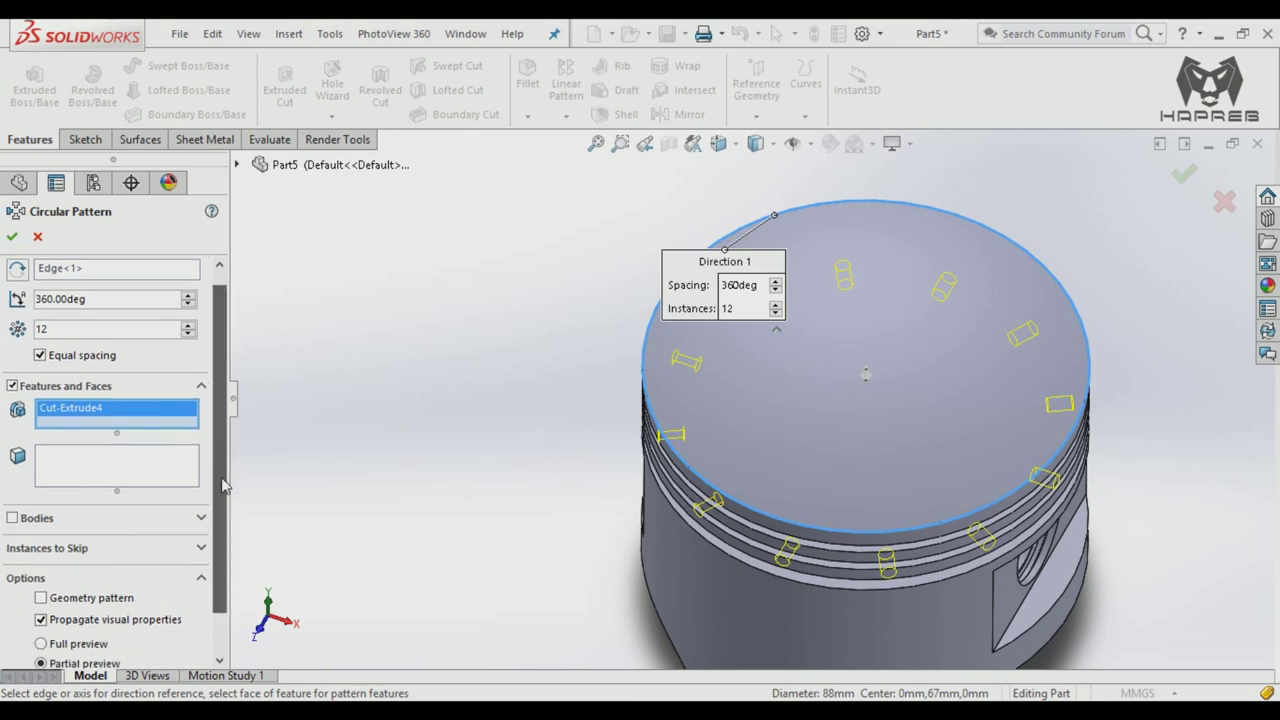
left_click(168, 505)
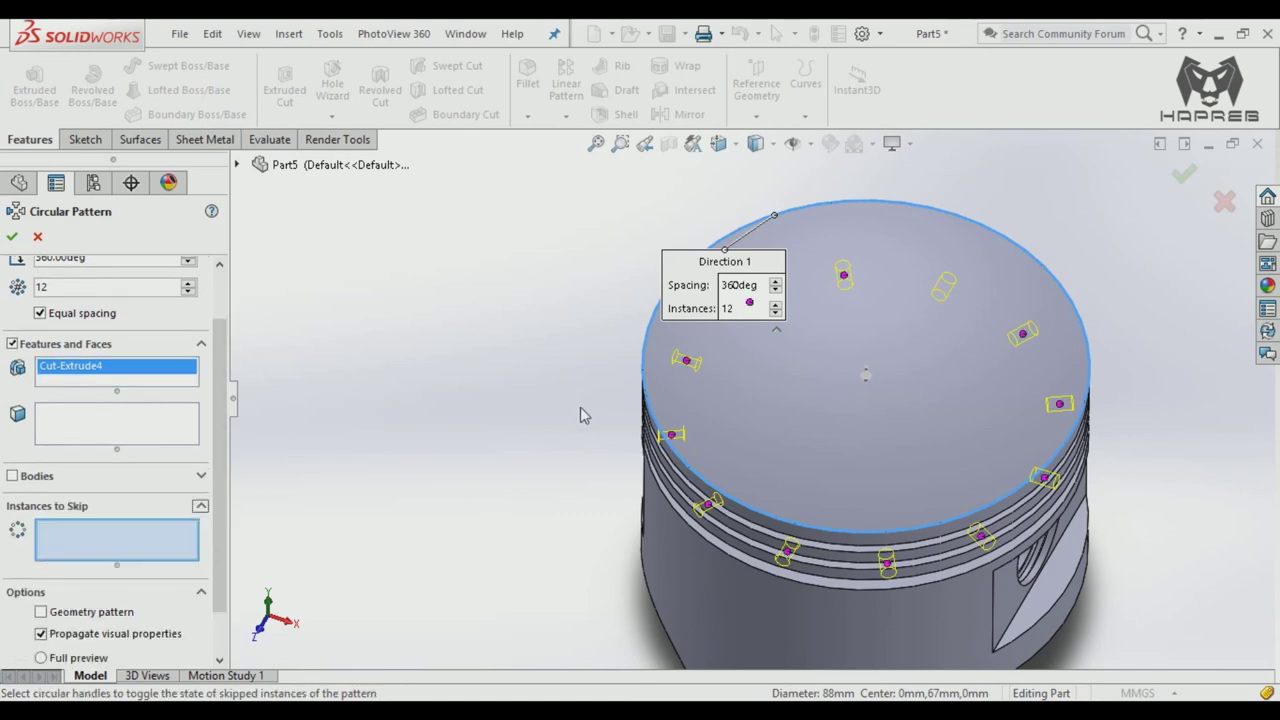
Step: Skip three instances of the 12-hole circular pattern in the preview
middle_click_drag(583, 415, 590, 513)
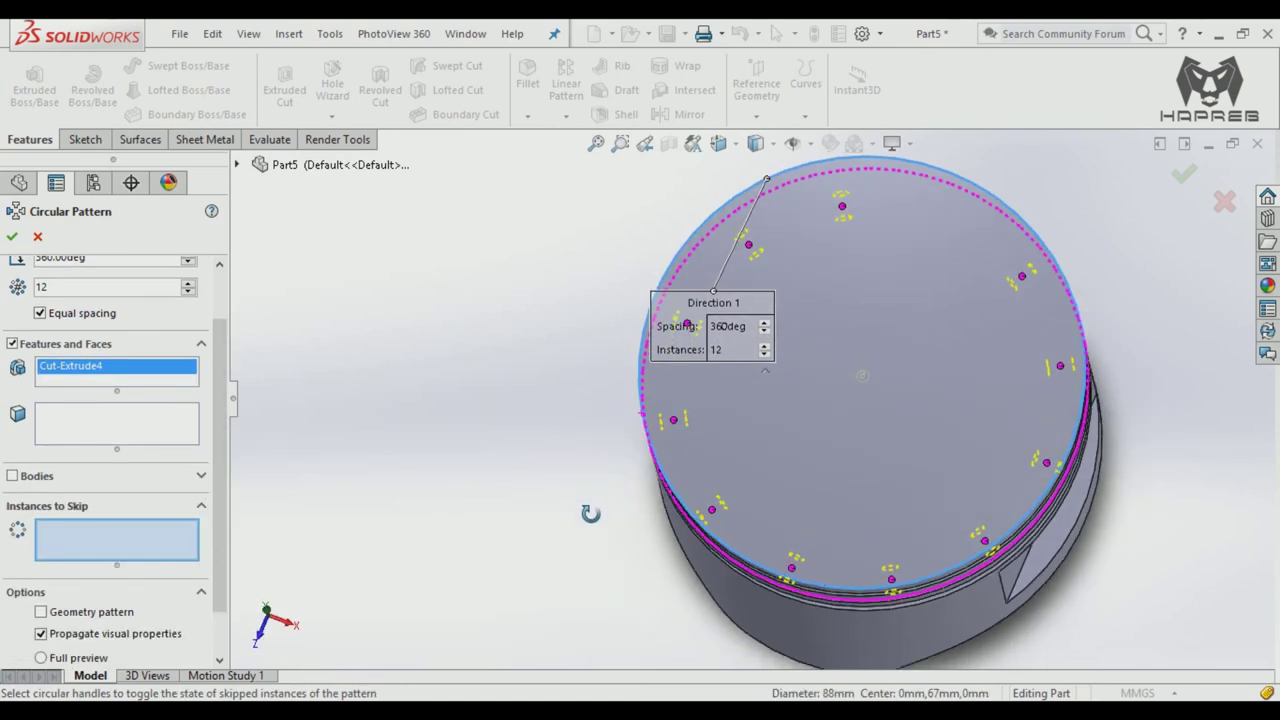
left_click(749, 245)
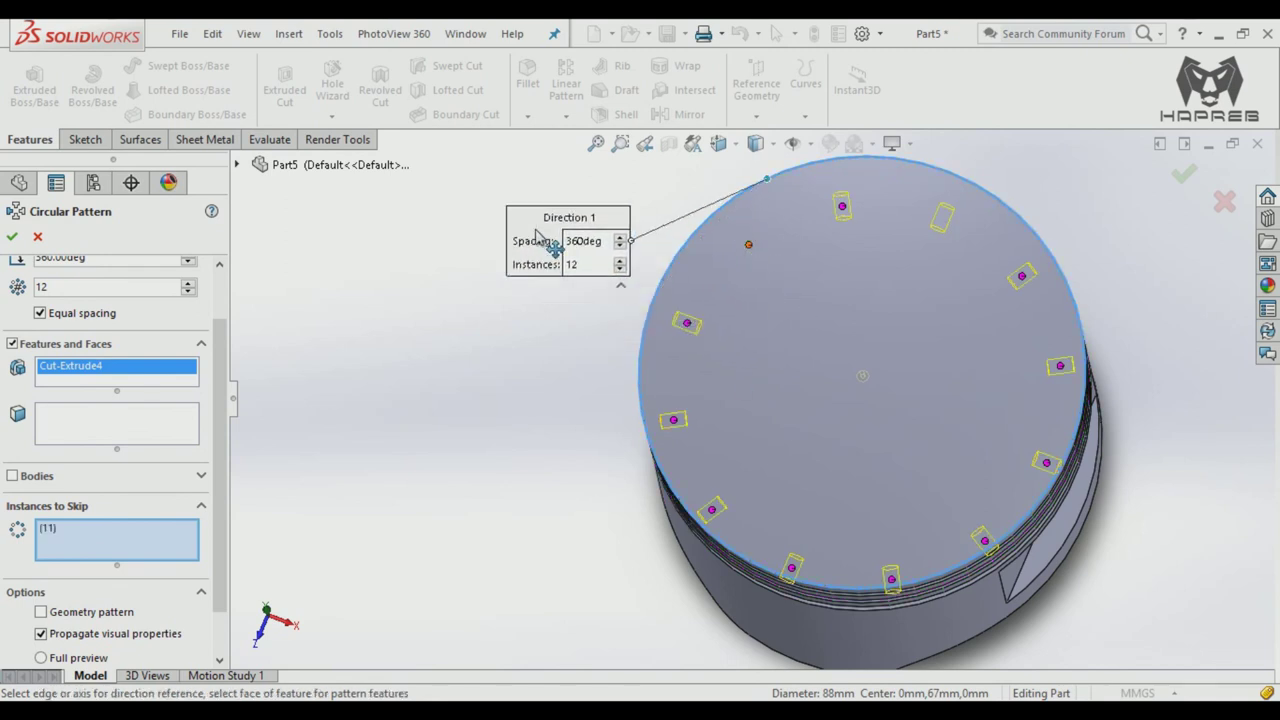
left_click(687, 322)
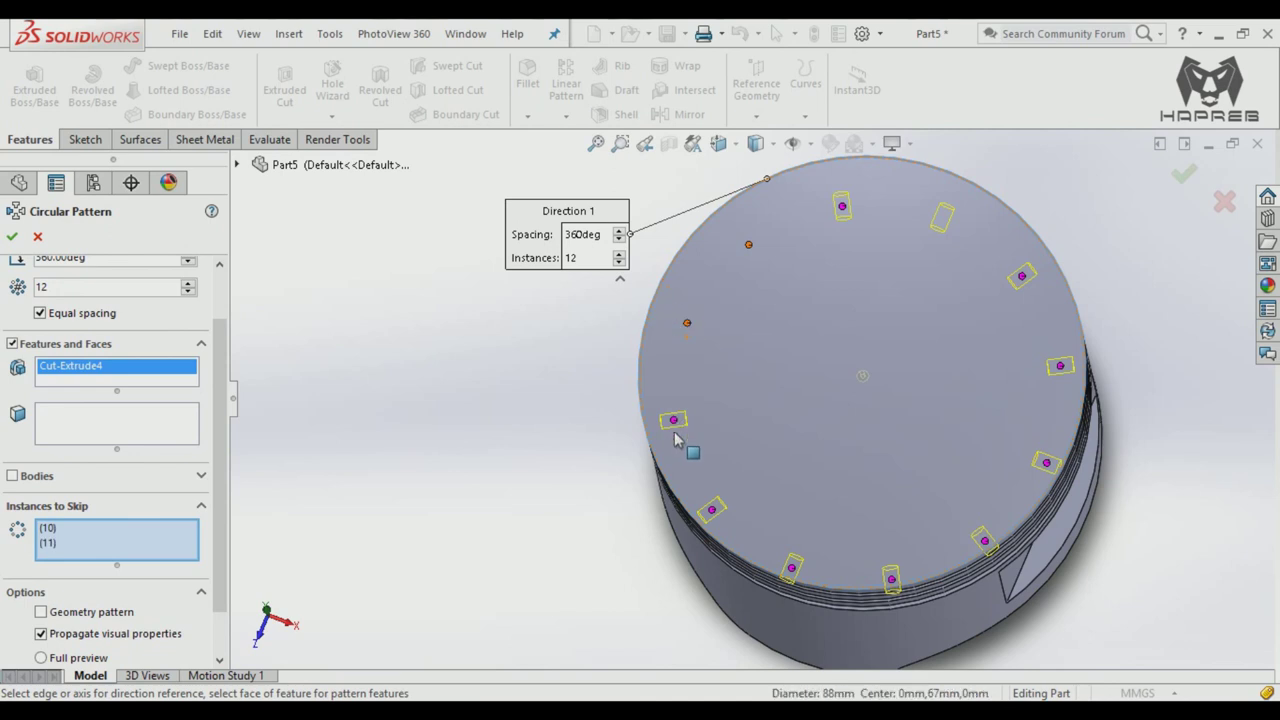
left_click(714, 405)
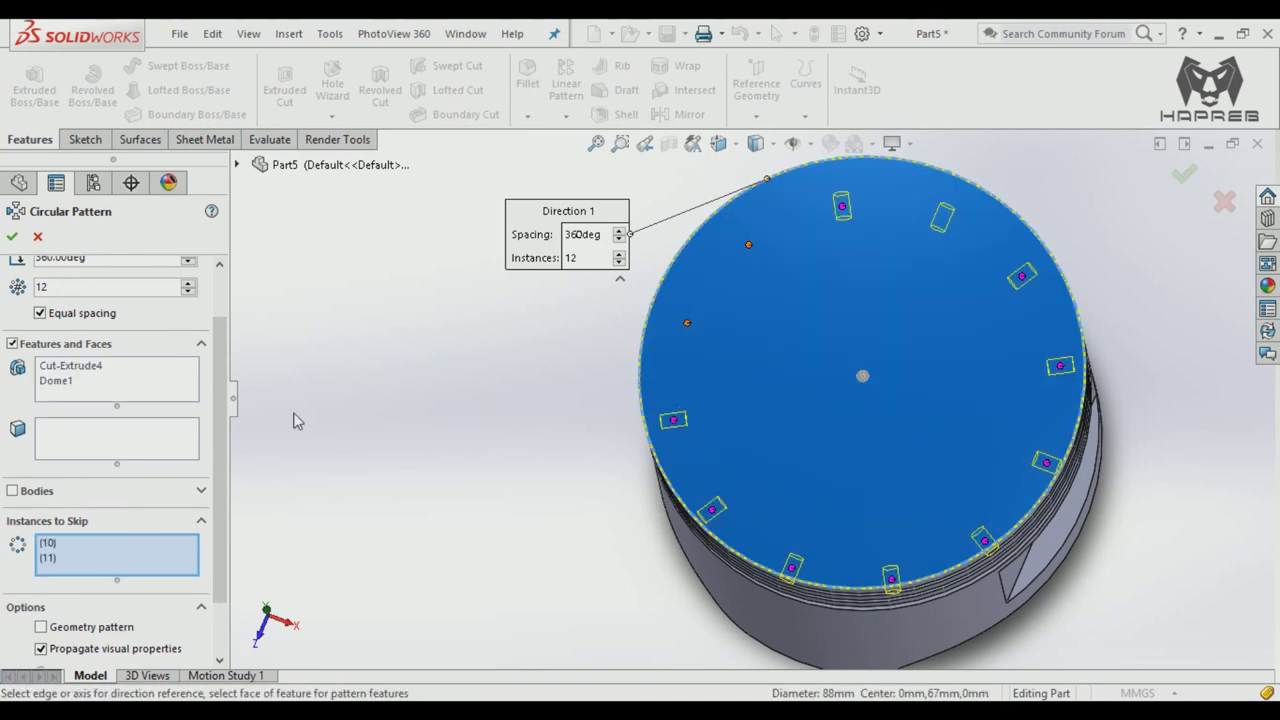
left_click(117, 542)
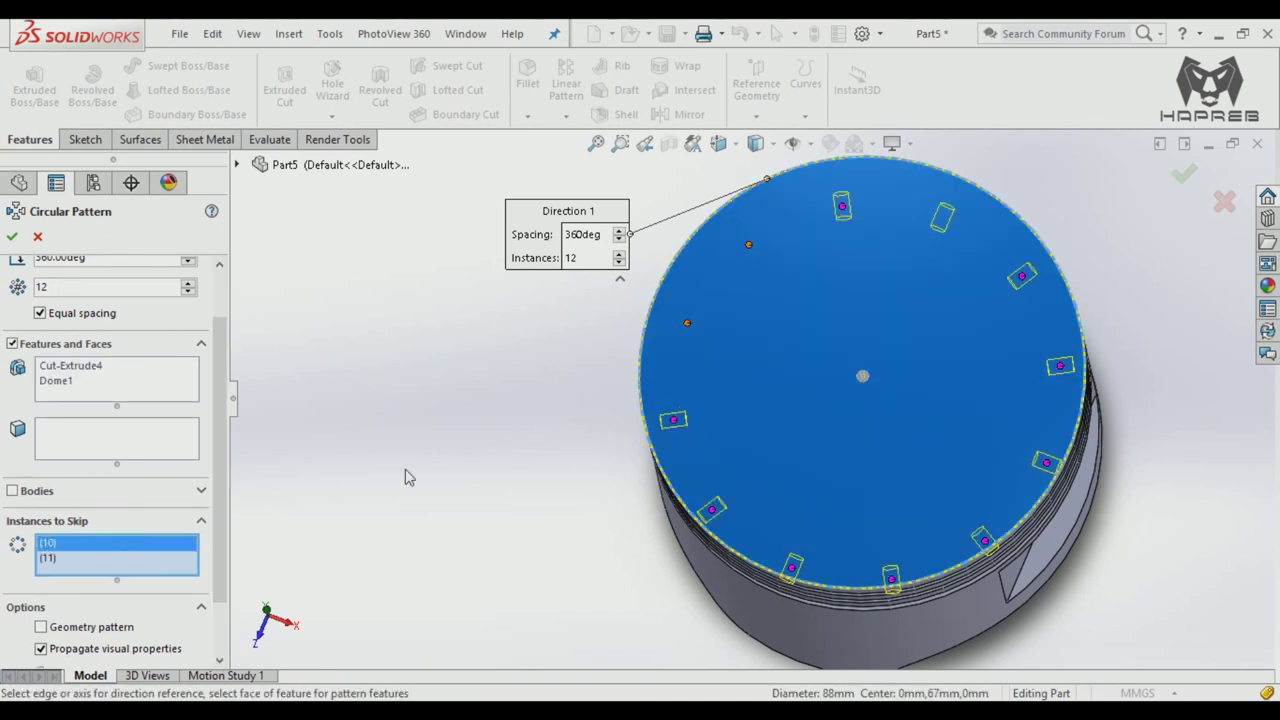
left_click(684, 424)
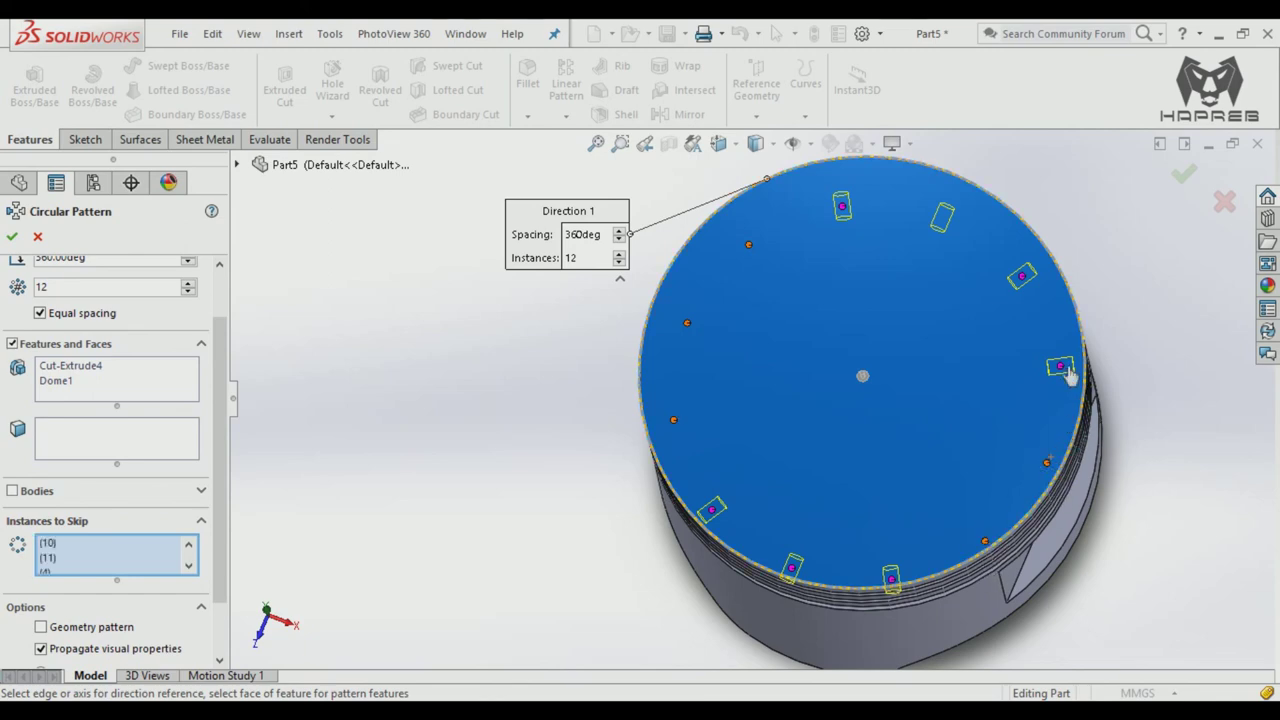
middle_click_drag(1044, 488, 975, 432)
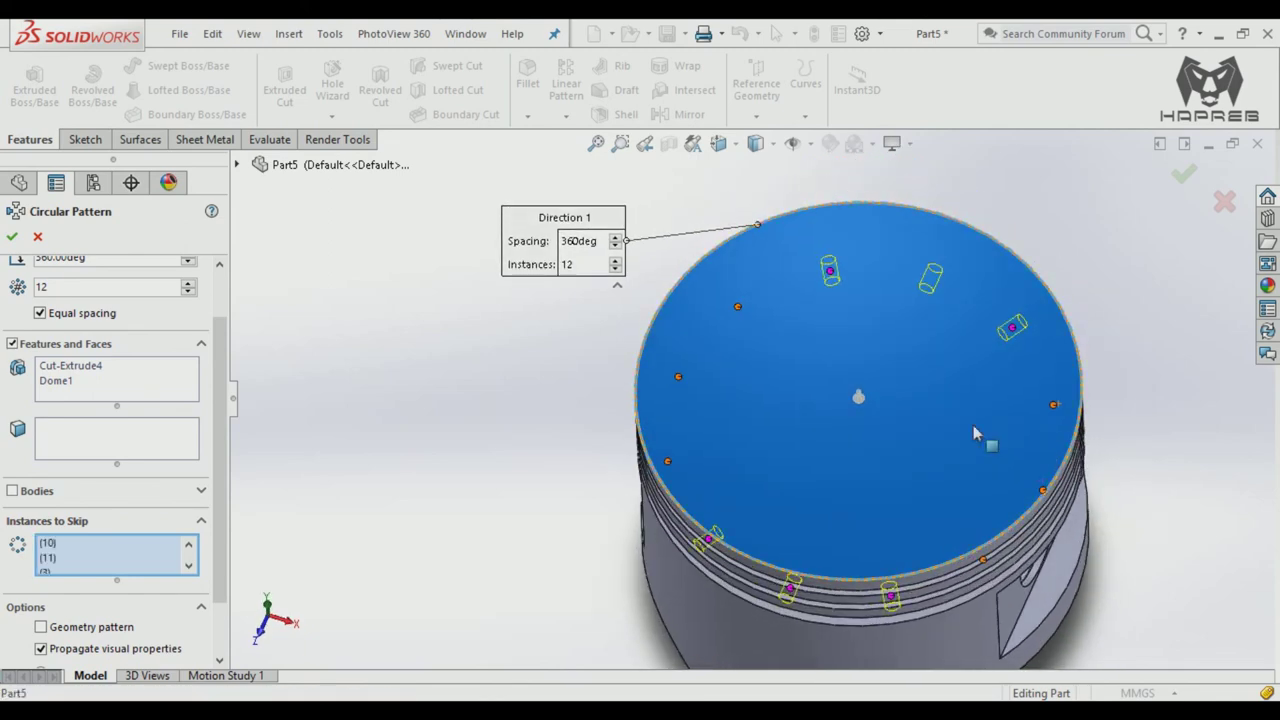
left_click(11, 237)
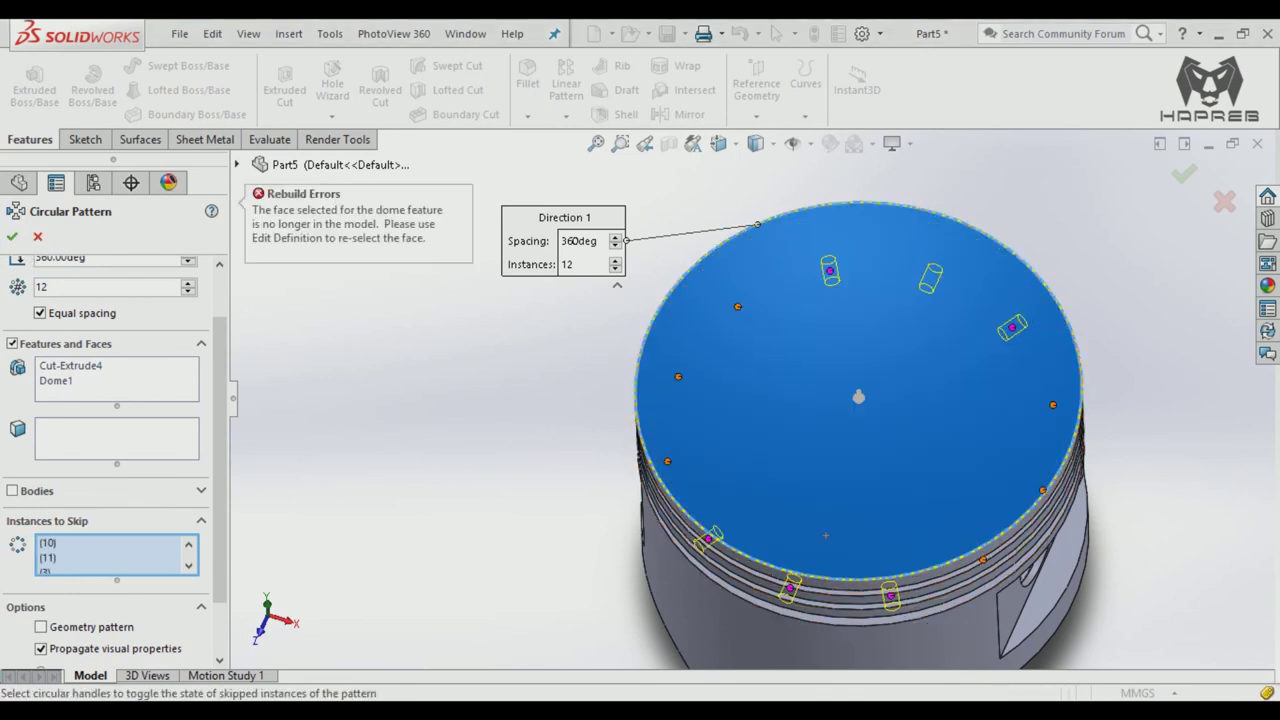
Step: Turn on Geometry pattern, remove Dome1 from the patterned features, and accept the pattern
left_click(122, 630)
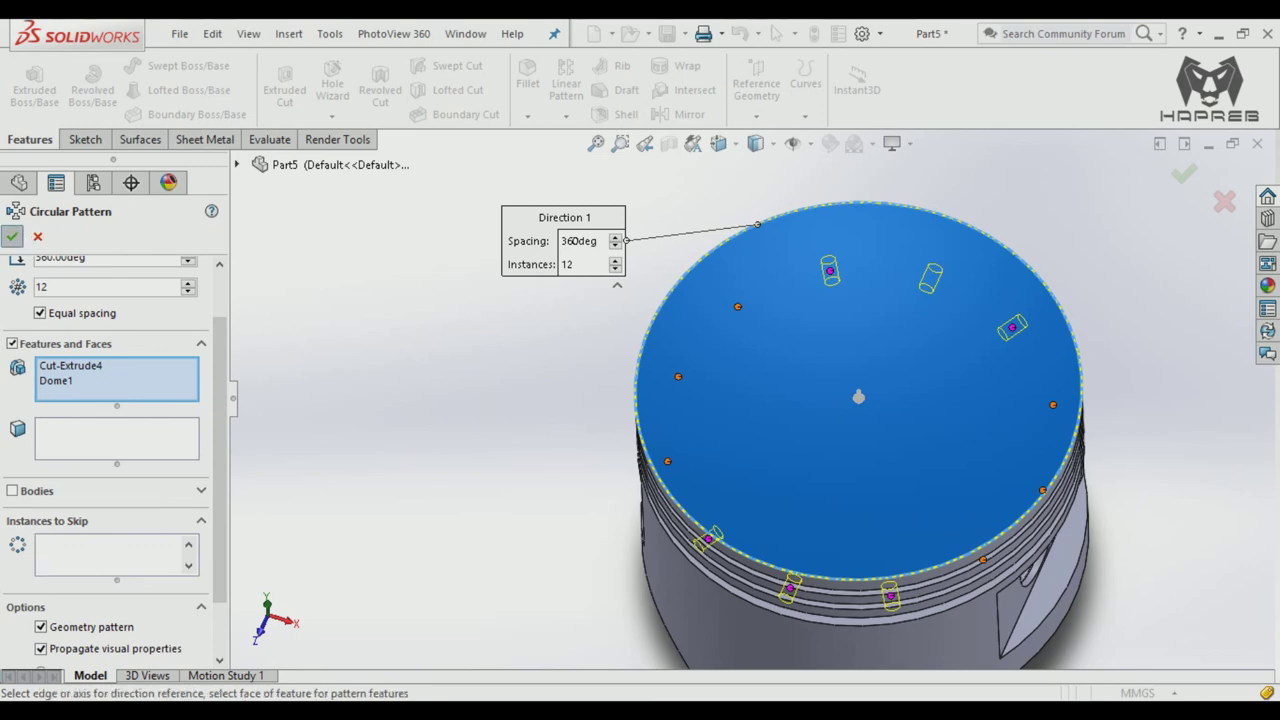
mouse_move(737, 443)
middle_mouse_down()
mouse_move(795, 450)
mouse_move(738, 381)
middle_mouse_up()
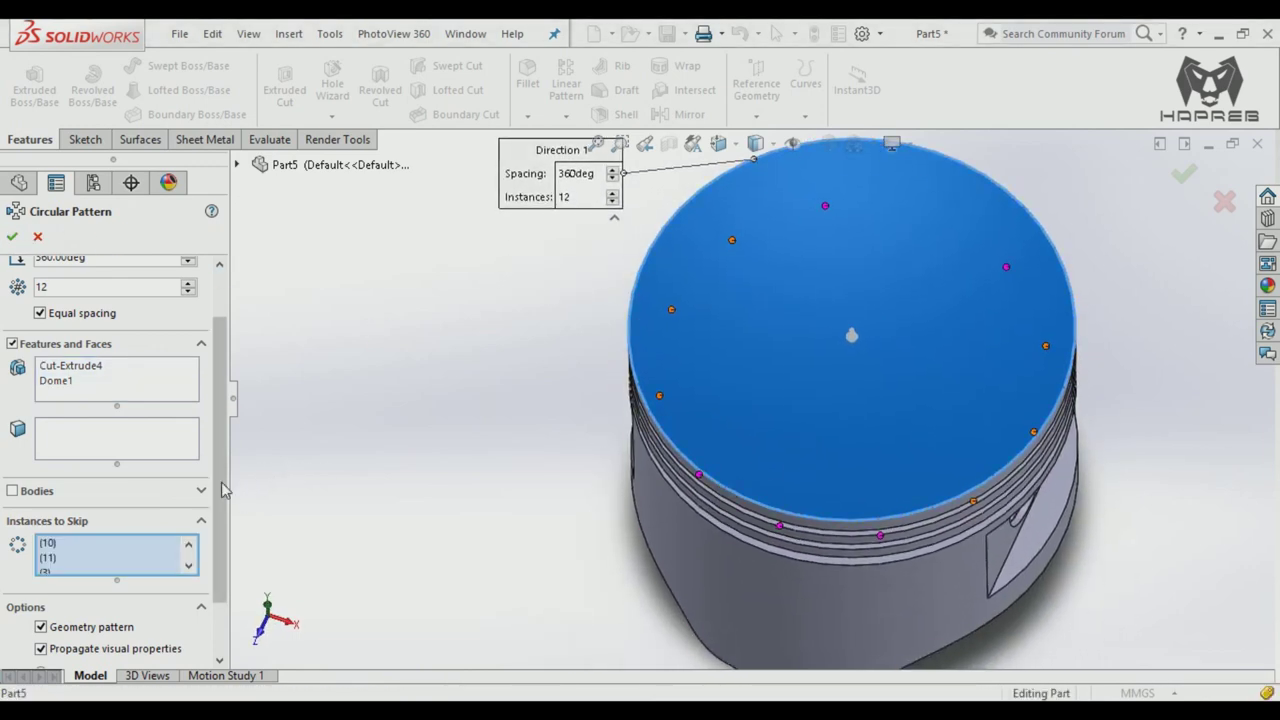
scroll(220, 520, "down", 2)
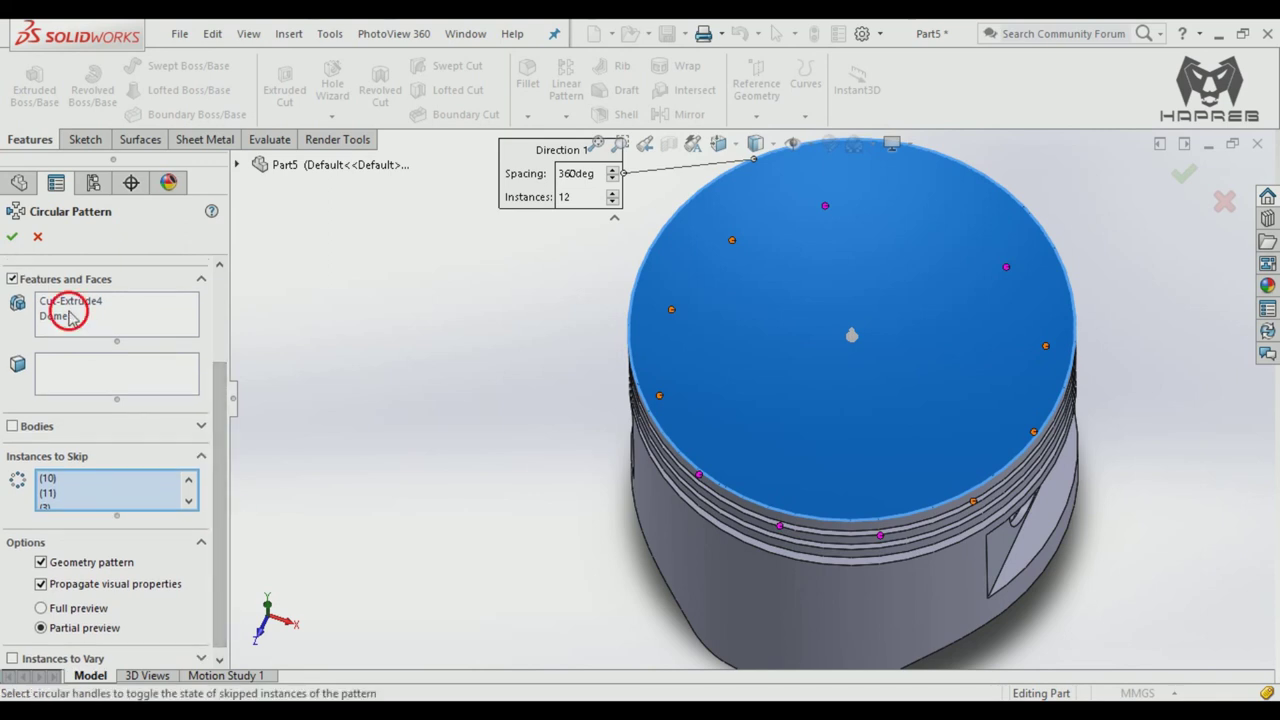
left_click(60, 316)
right_click(68, 319)
left_click(118, 356)
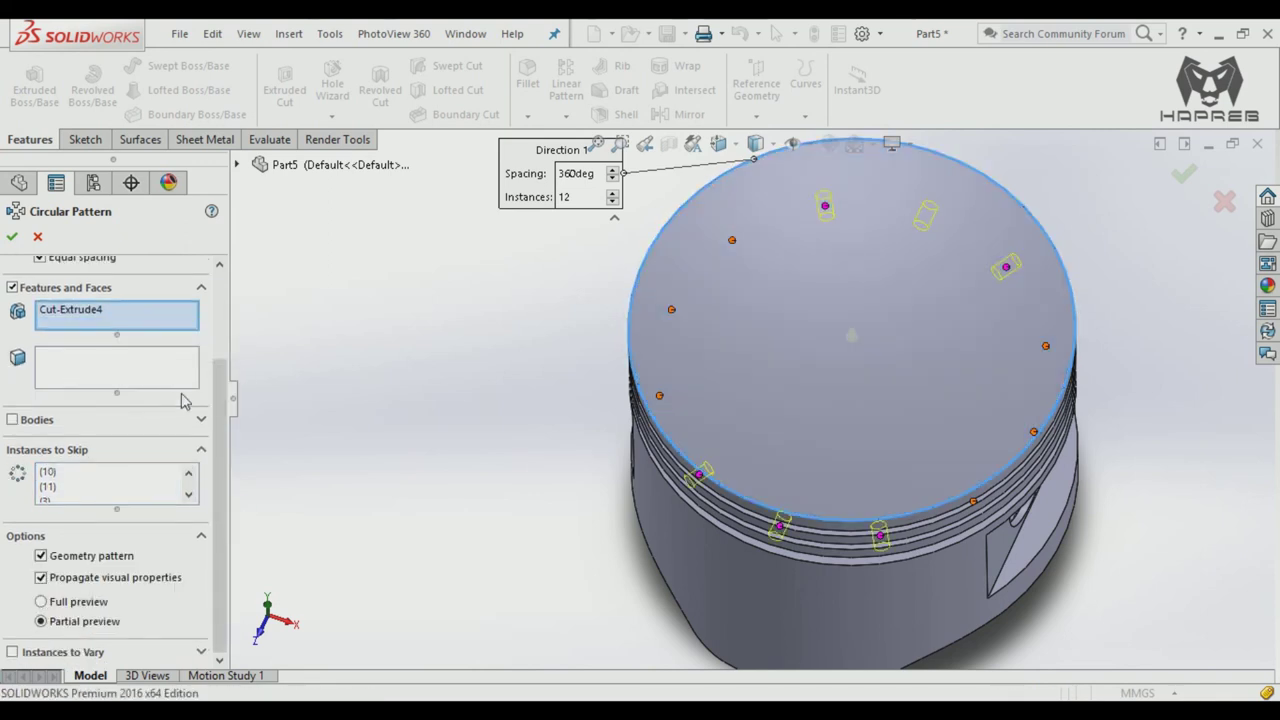
scroll(211, 443, "up", 2)
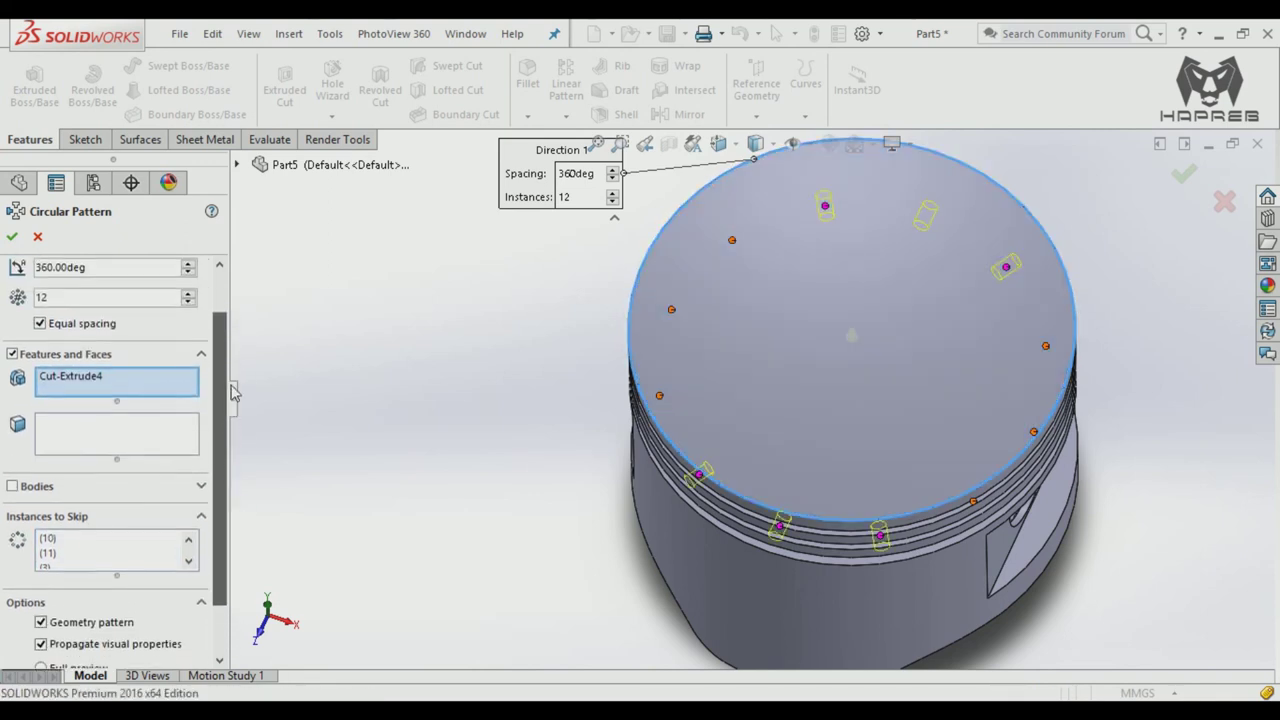
left_click(18, 240)
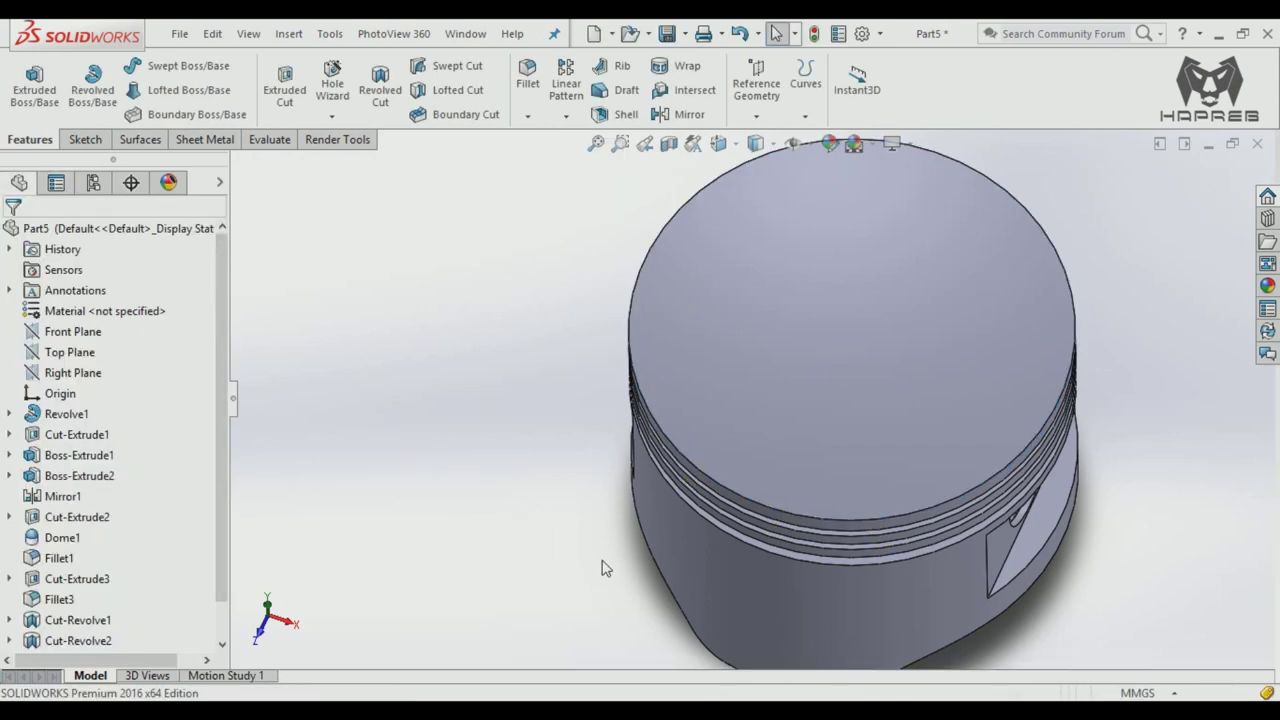
Step: Orbit around the finished piston and turn off RealView in View Settings
mouse_move(600, 563)
middle_mouse_down()
mouse_move(636, 460)
mouse_move(810, 423)
middle_mouse_up()
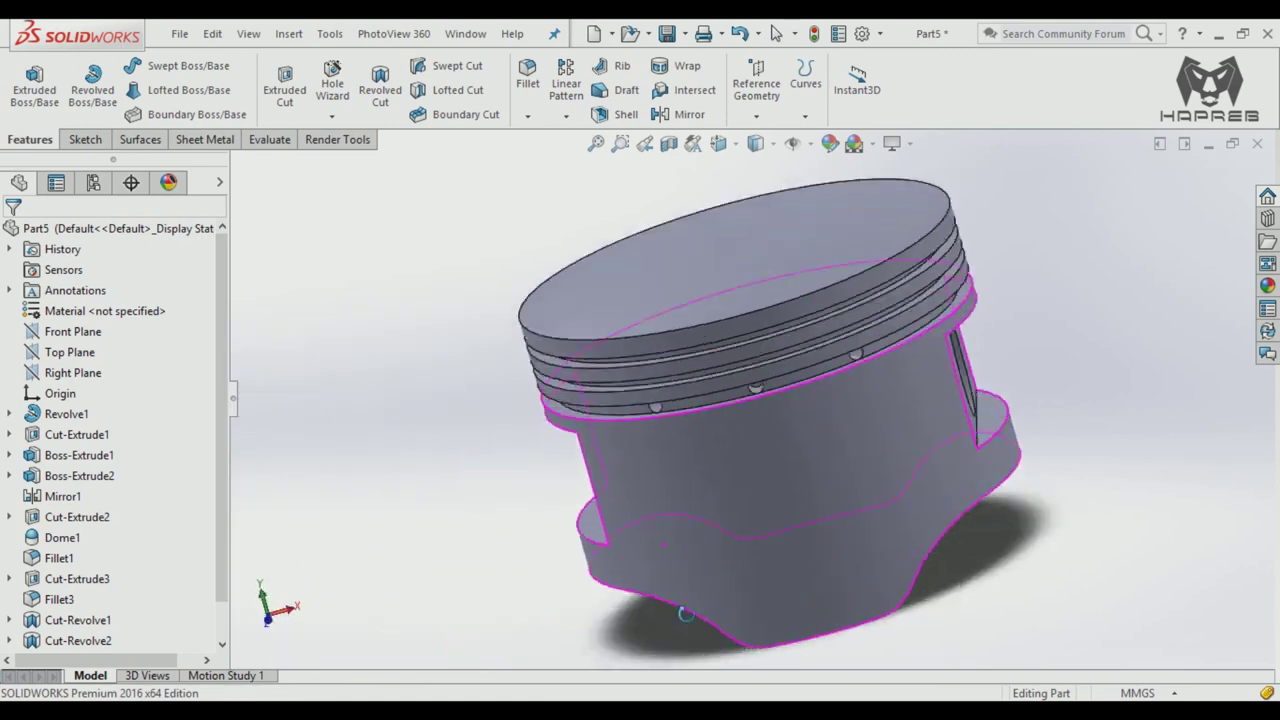
middle_click_drag(810, 423, 866, 489)
left_click(892, 143)
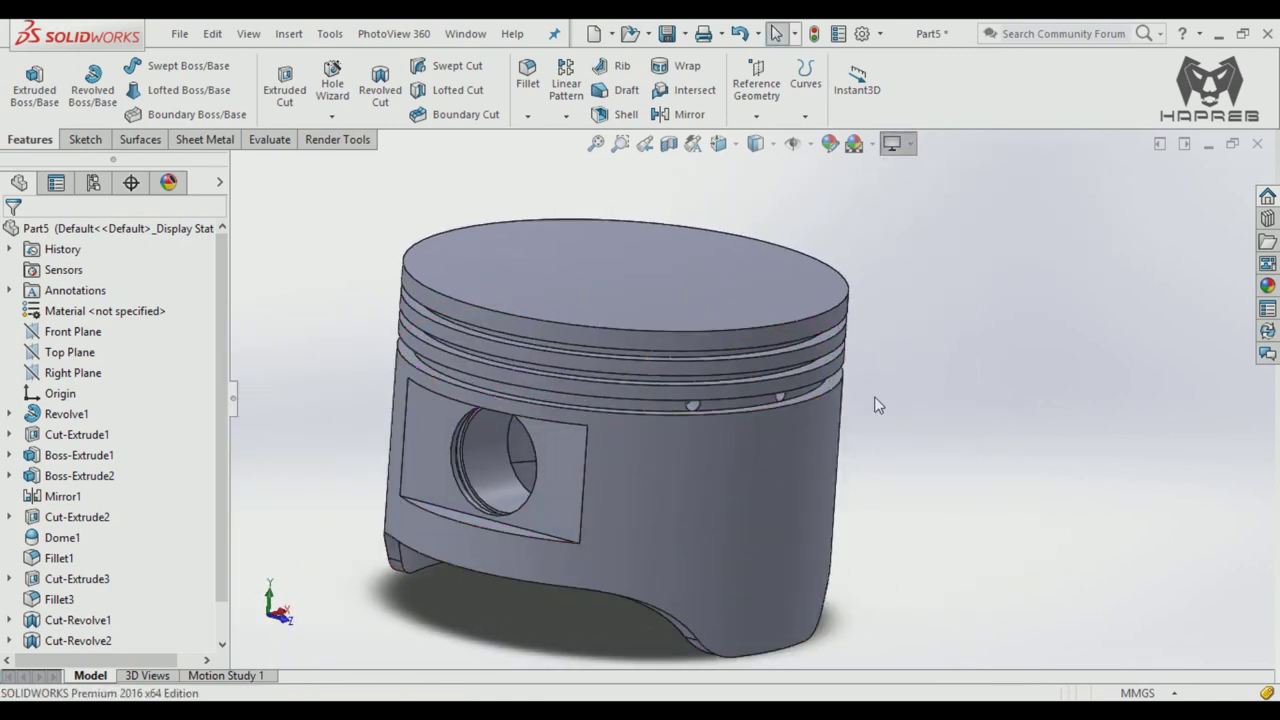
mouse_move(879, 374)
middle_mouse_down()
mouse_move(930, 250)
mouse_move(1120, 297)
mouse_move(1063, 446)
mouse_move(1043, 331)
mouse_move(1014, 323)
middle_mouse_up()
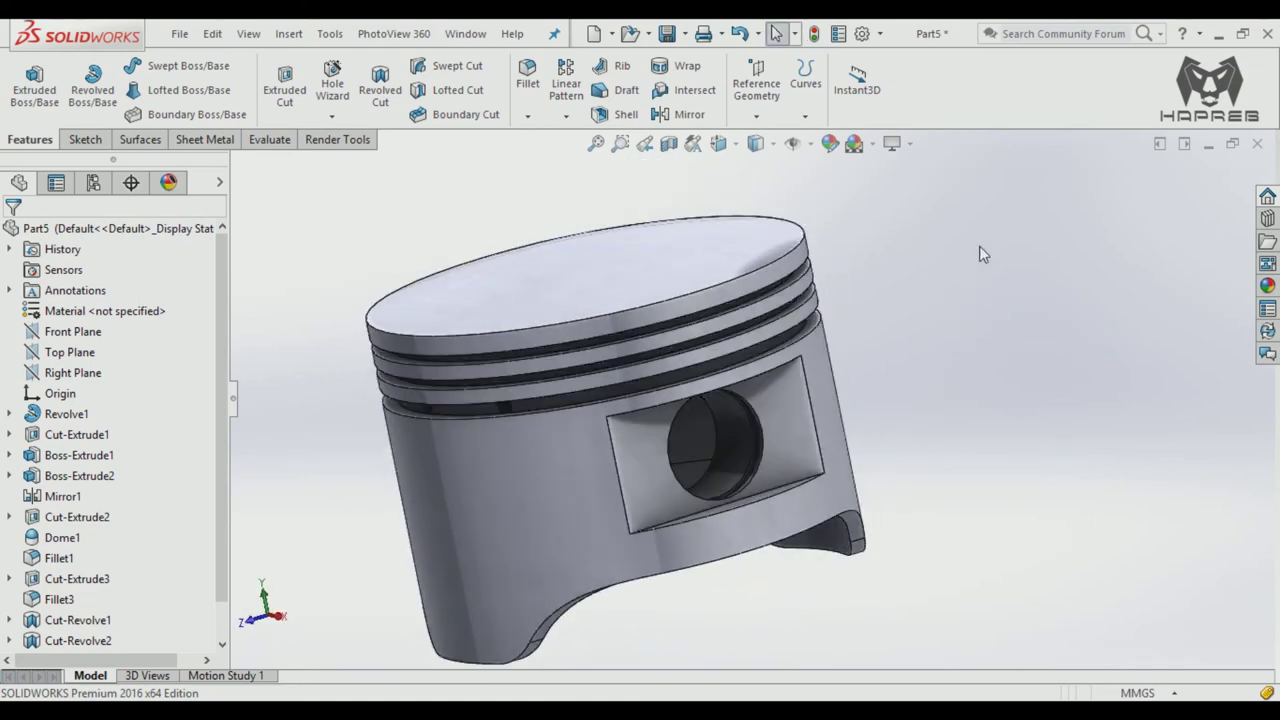
left_click(892, 143)
left_click(933, 172)
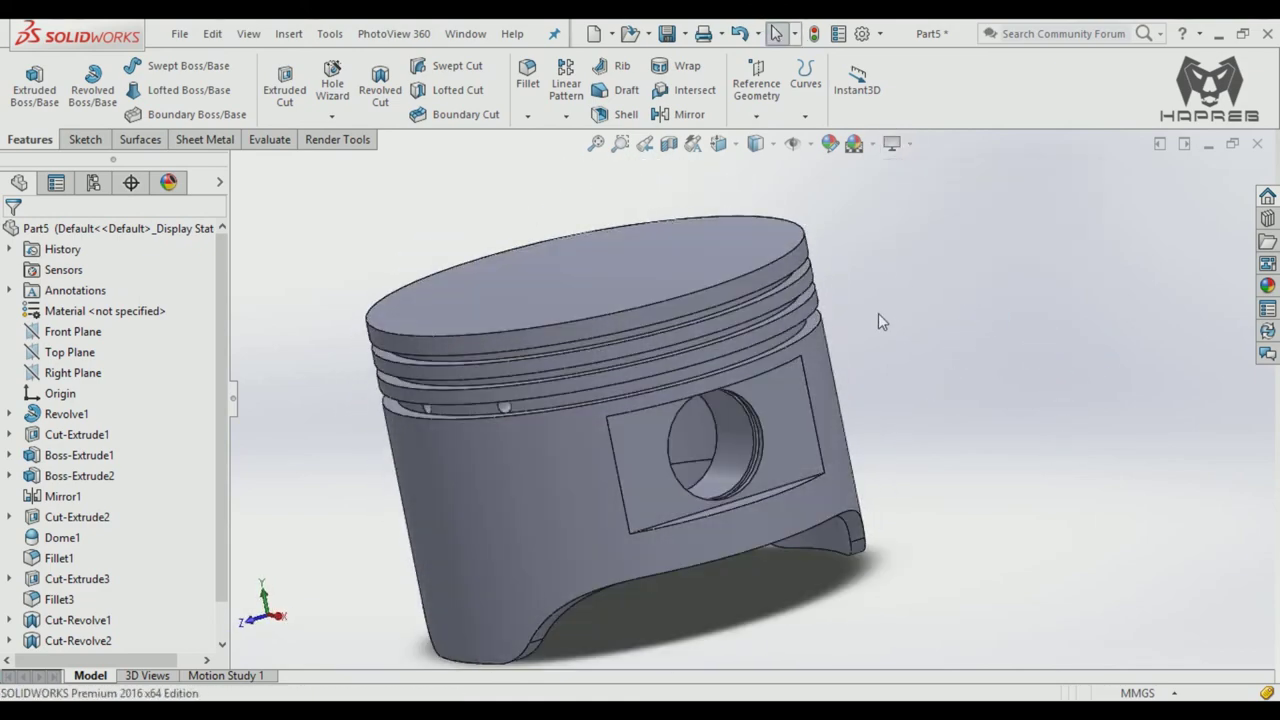
Step: Save the piston as part file PISTON_ in F:\Project
left_click(670, 40)
key("BackSpace")
type("PISTON_")
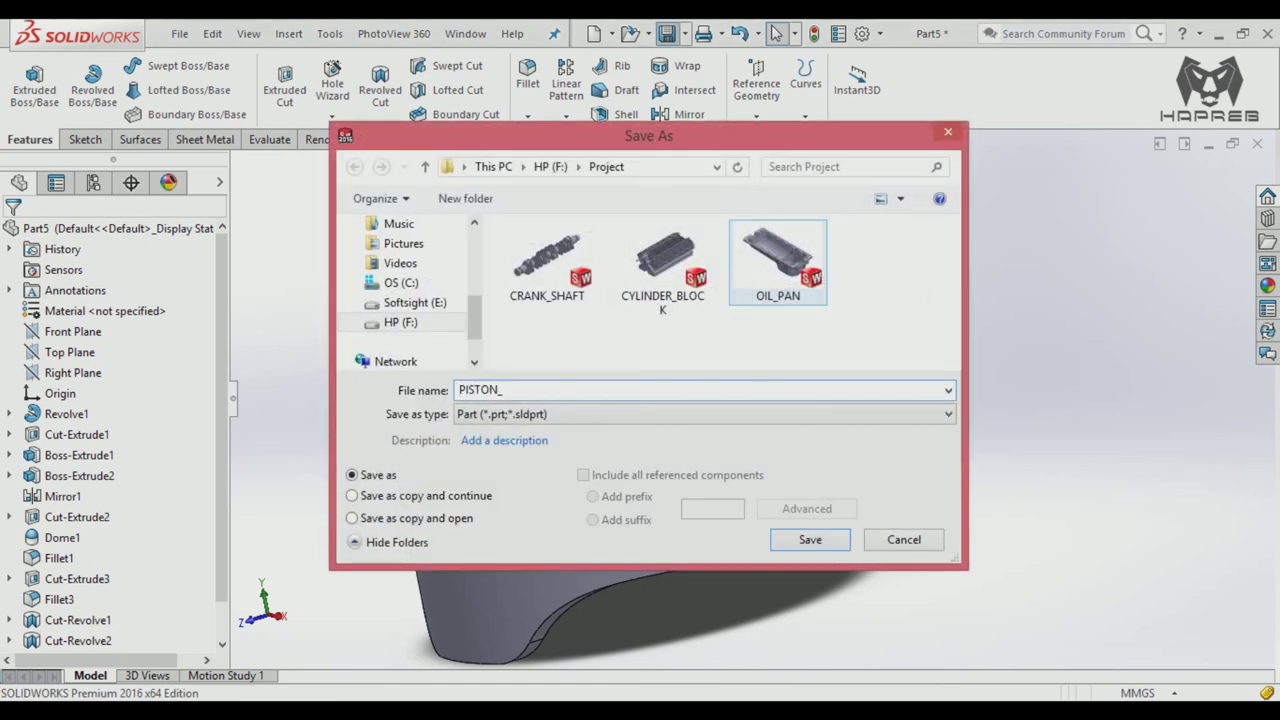
left_click(828, 543)
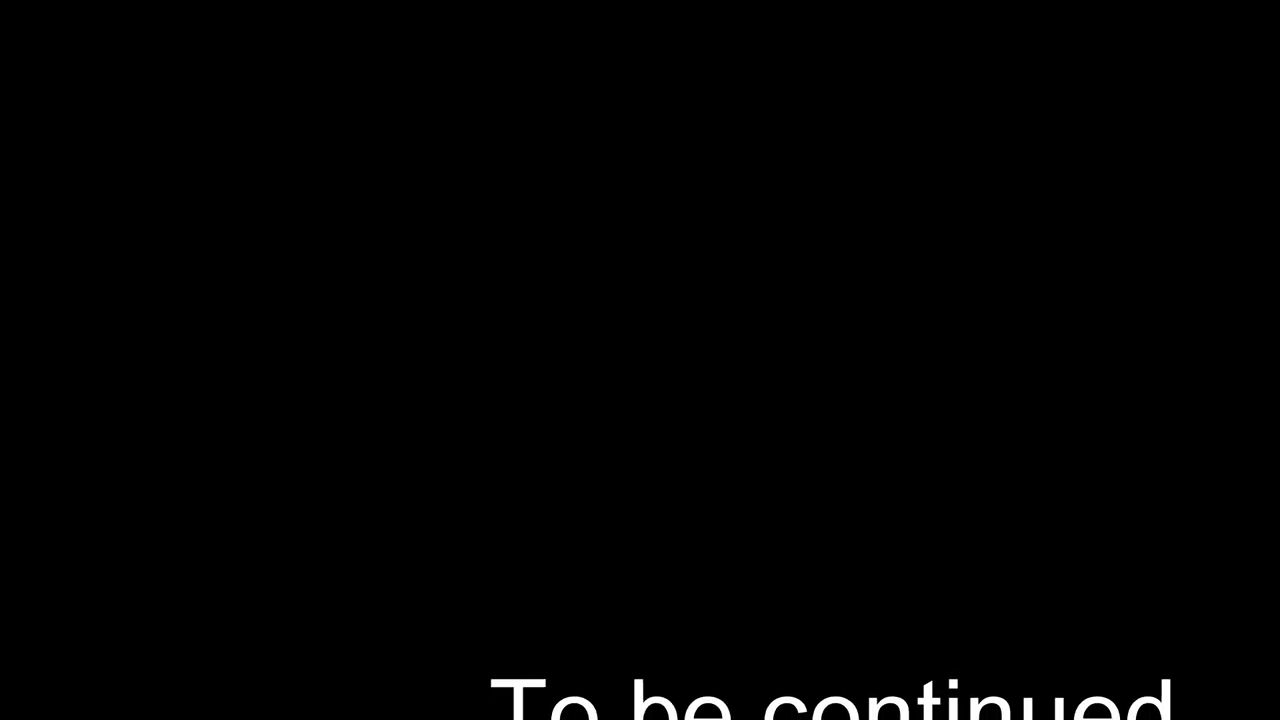